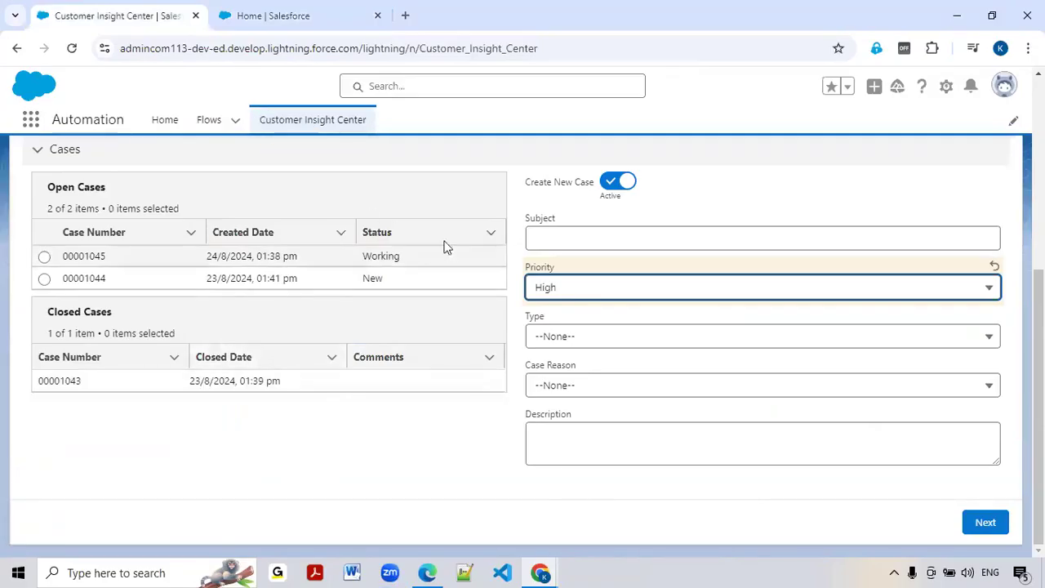
# Switch to the Salesforce org showing Setup Home and open its Flows item by searching for flows.
pyautogui.click(276, 15)
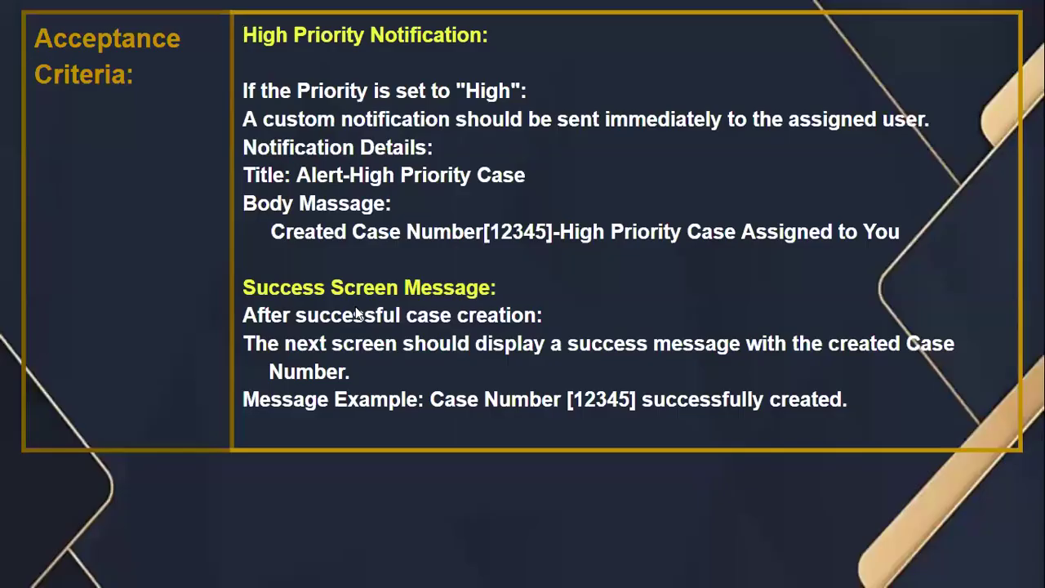
pyautogui.hotkey('alt', 'Tab')
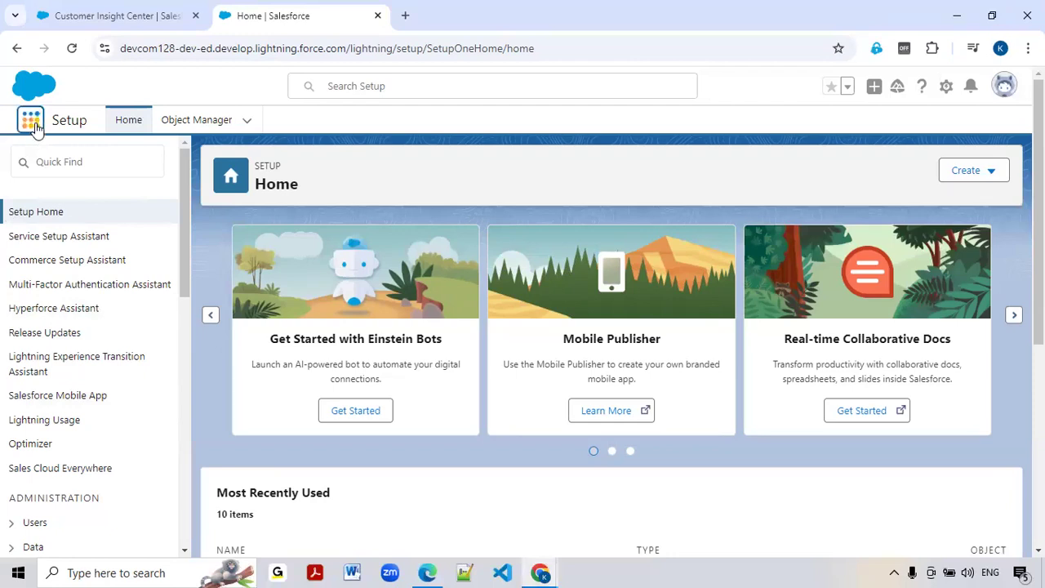
pyautogui.click(31, 120)
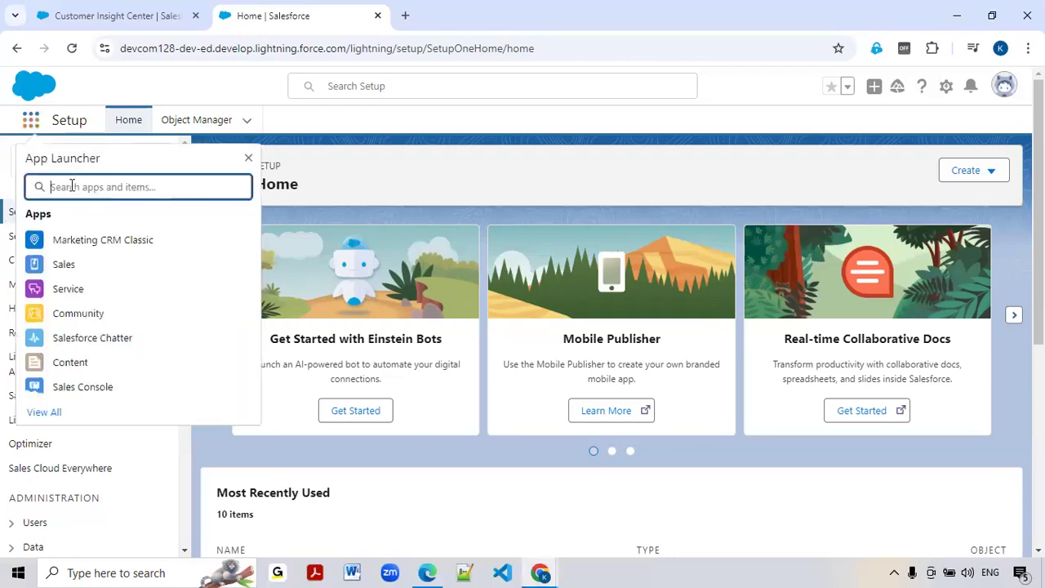
pyautogui.write('flows')
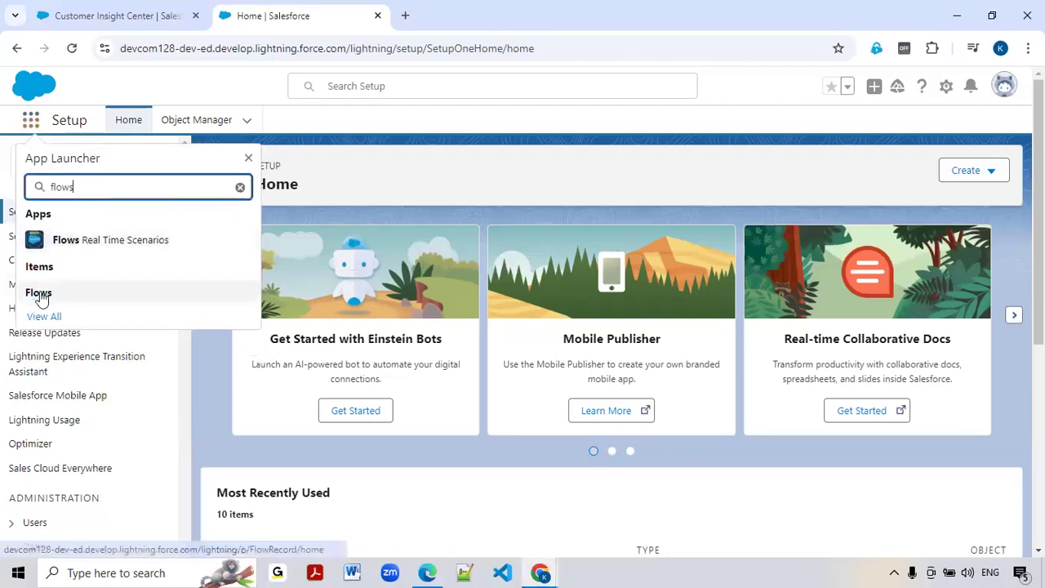
pyautogui.click(39, 293)
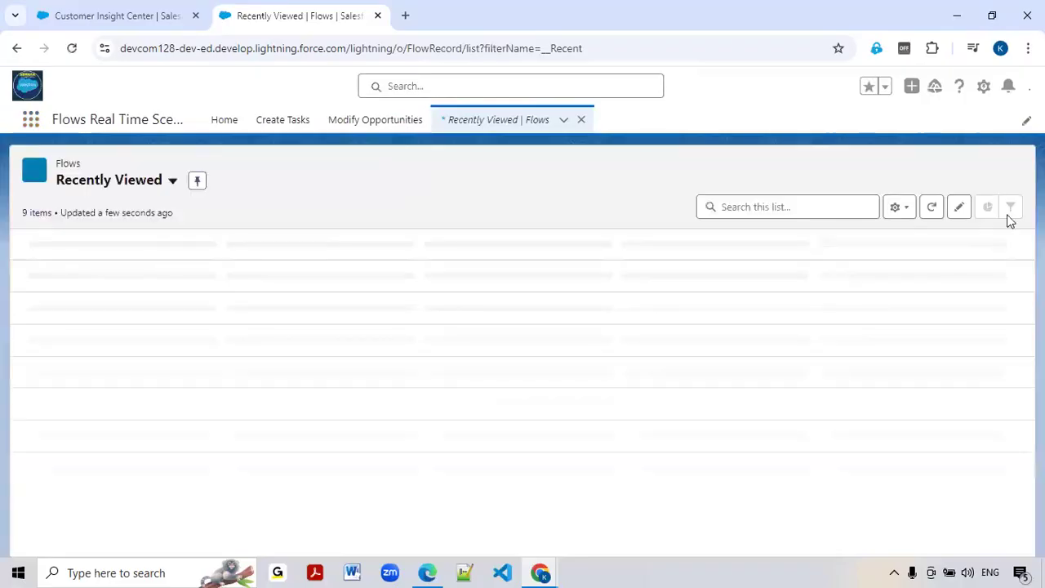
# Create a new flow from scratch with the Screen Flow type.
pyautogui.click(997, 172)
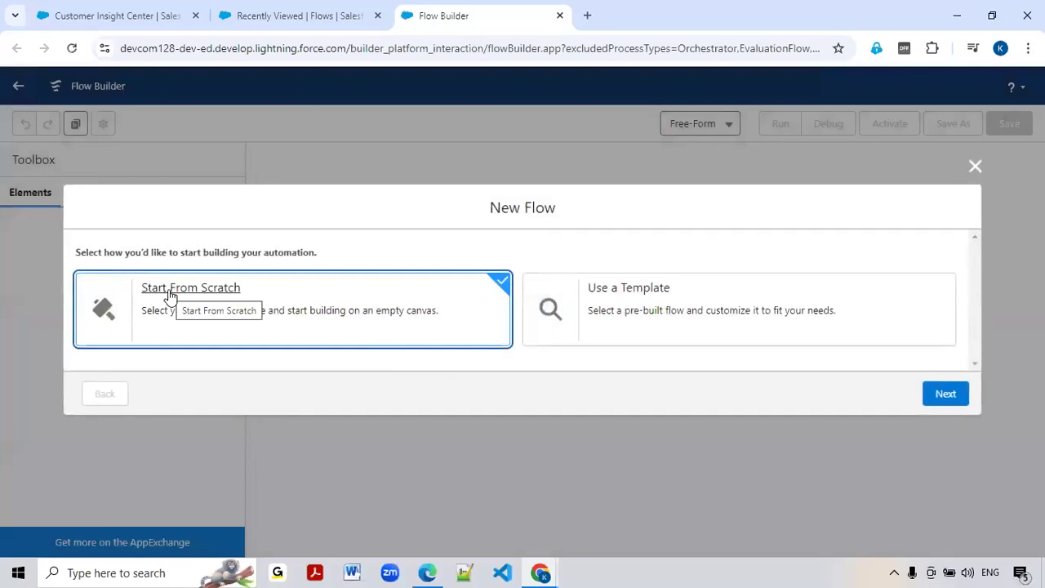
pyautogui.click(946, 395)
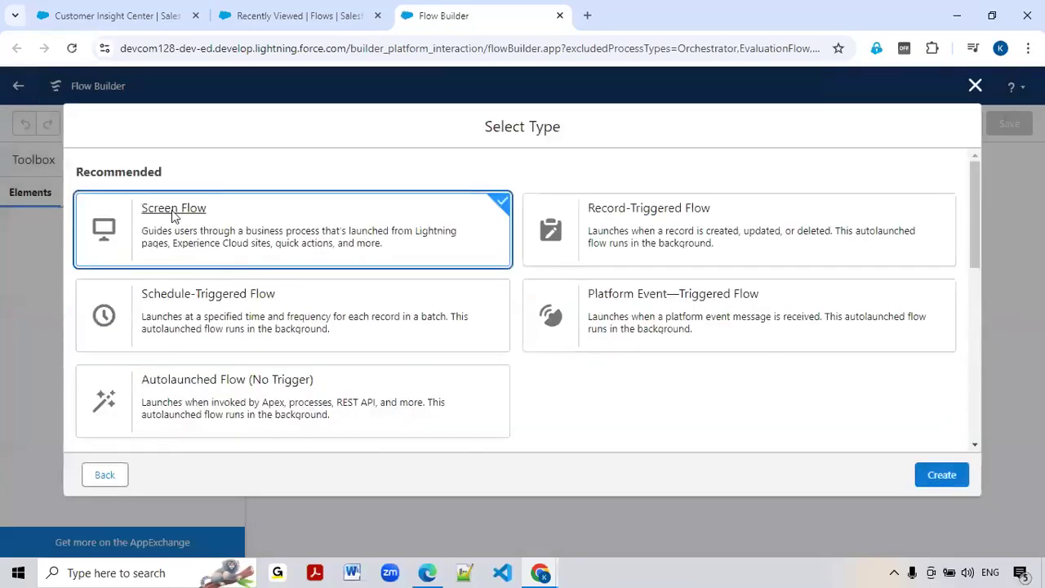
pyautogui.click(952, 474)
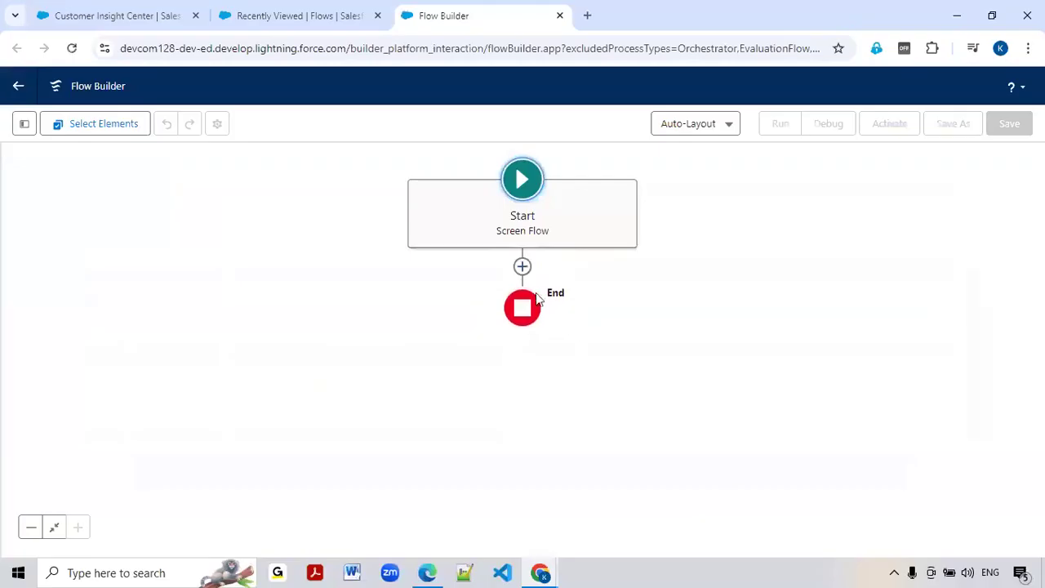
# Check the case form requirements and add a Screen element labelled New Case after the flow's start.
pyautogui.click(438, 568)
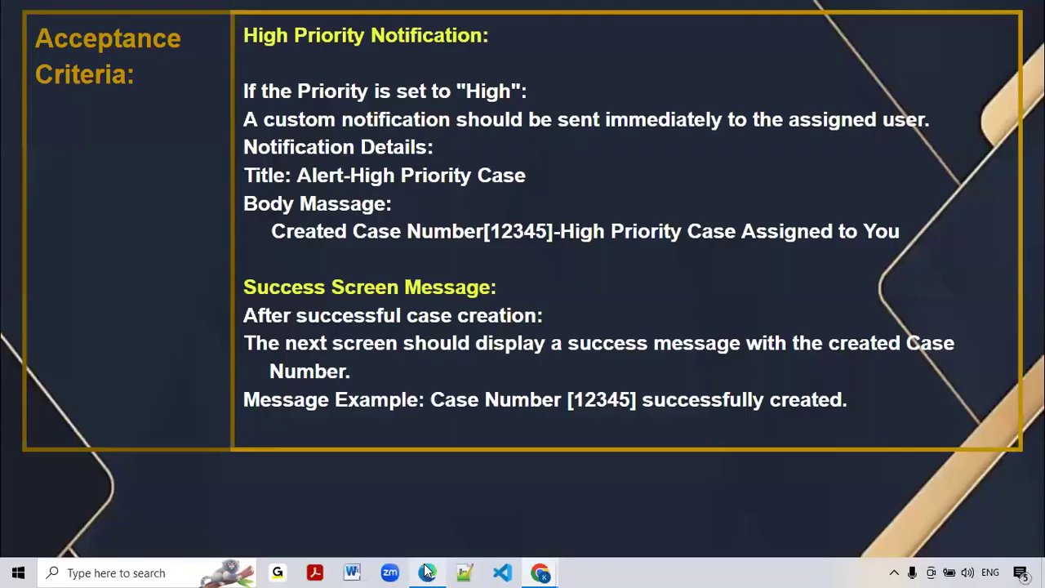
pyautogui.press('Left')
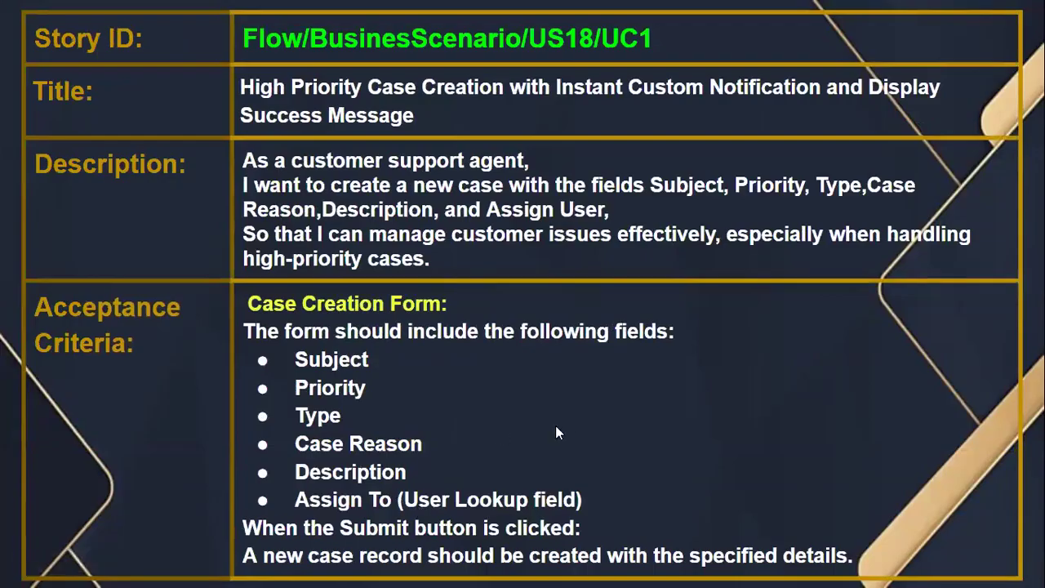
pyautogui.hotkey('alt', 'Tab')
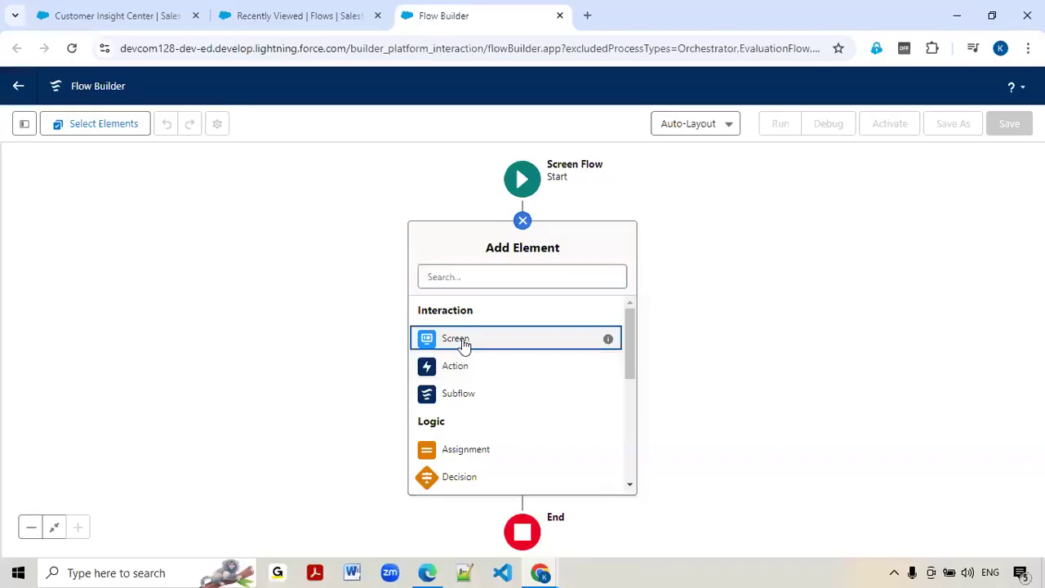
pyautogui.click(462, 341)
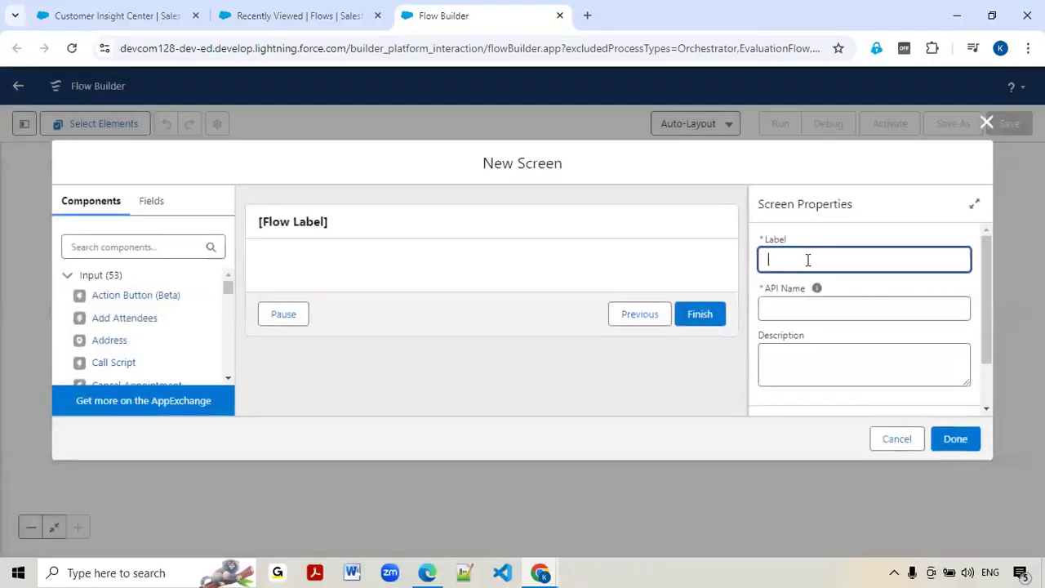
pyautogui.write('New Case')
pyautogui.press('Tab')
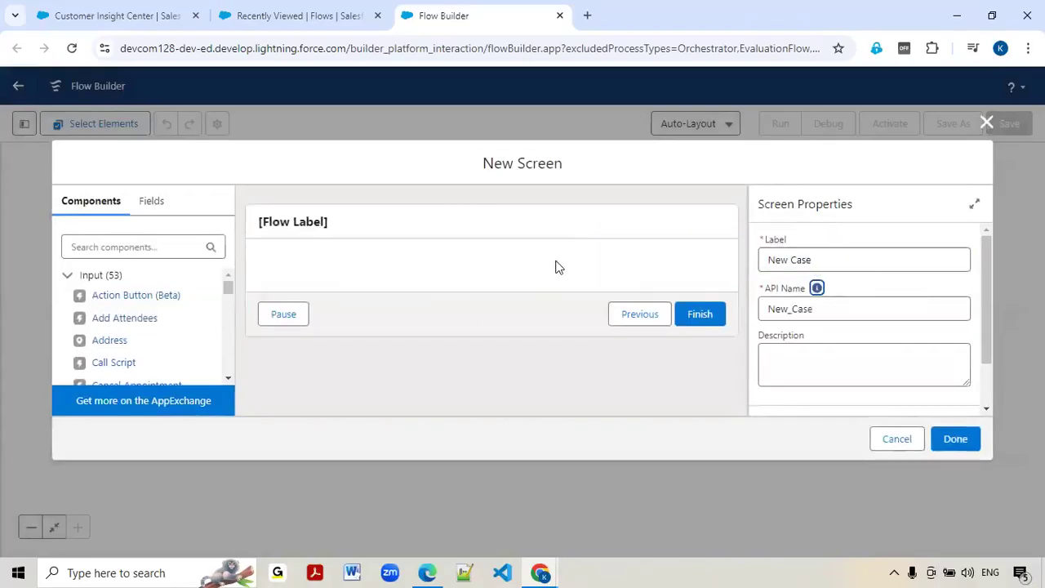
# Place a Section component on the New Case screen and give it a second column.
pyautogui.click(309, 270)
pyautogui.click(140, 247)
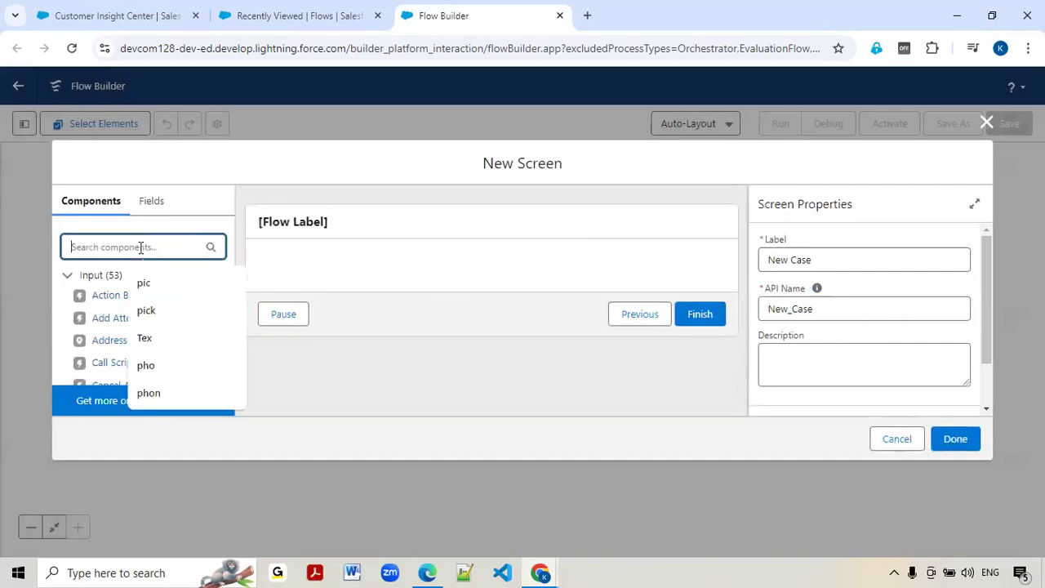
pyautogui.write('sec')
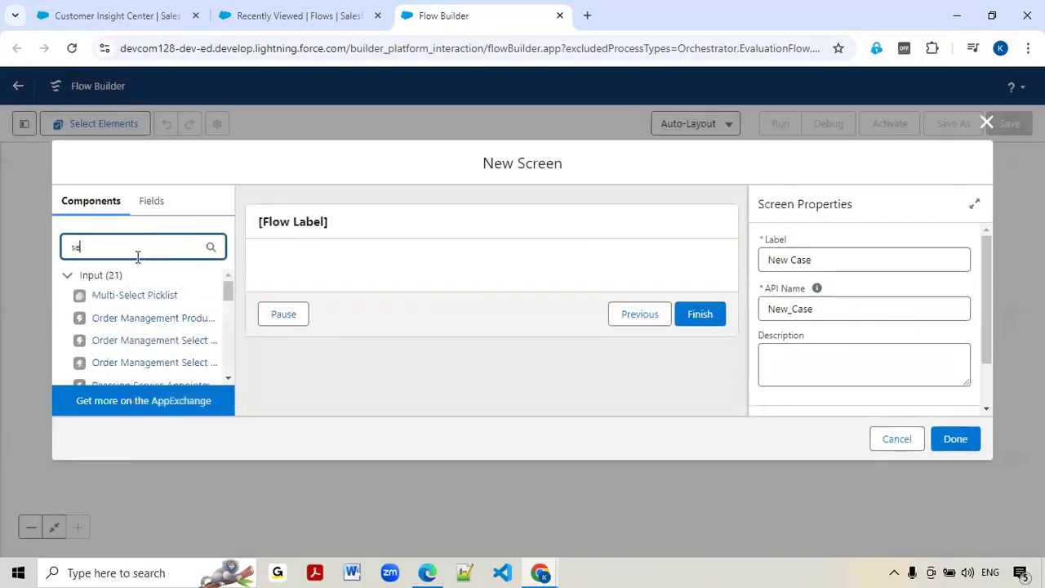
pyautogui.moveTo(99, 298); pyautogui.dragTo(350, 269)
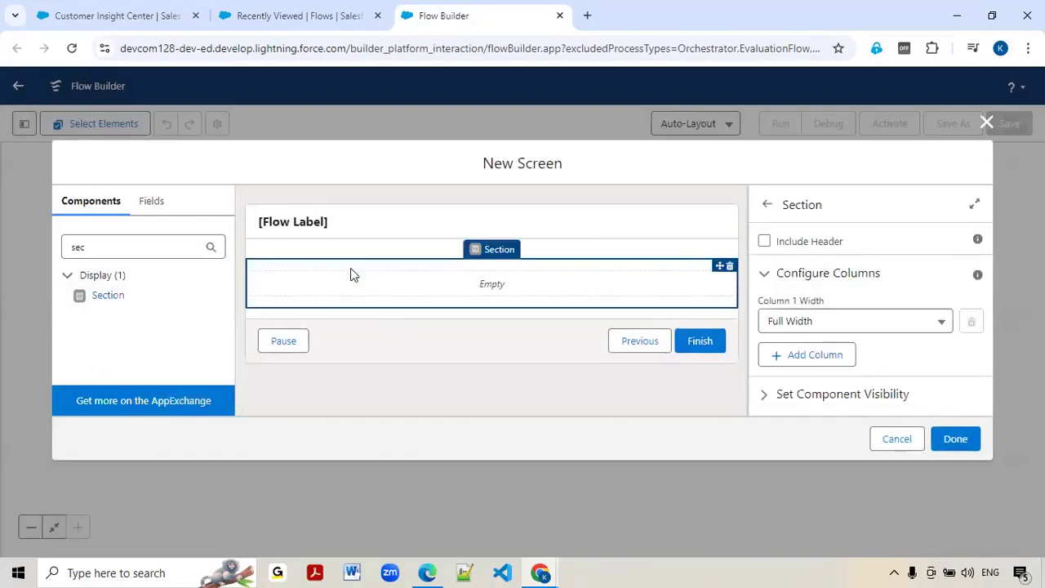
pyautogui.click(801, 357)
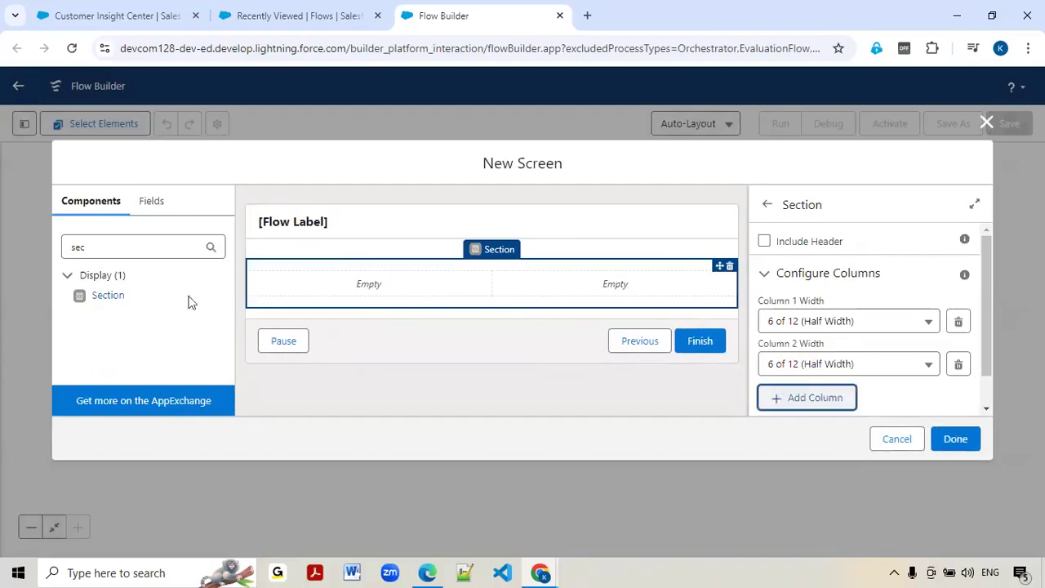
# Create a single-record variable named caseFields for the Case object as the source of the screen's fields.
pyautogui.click(154, 203)
pyautogui.click(112, 315)
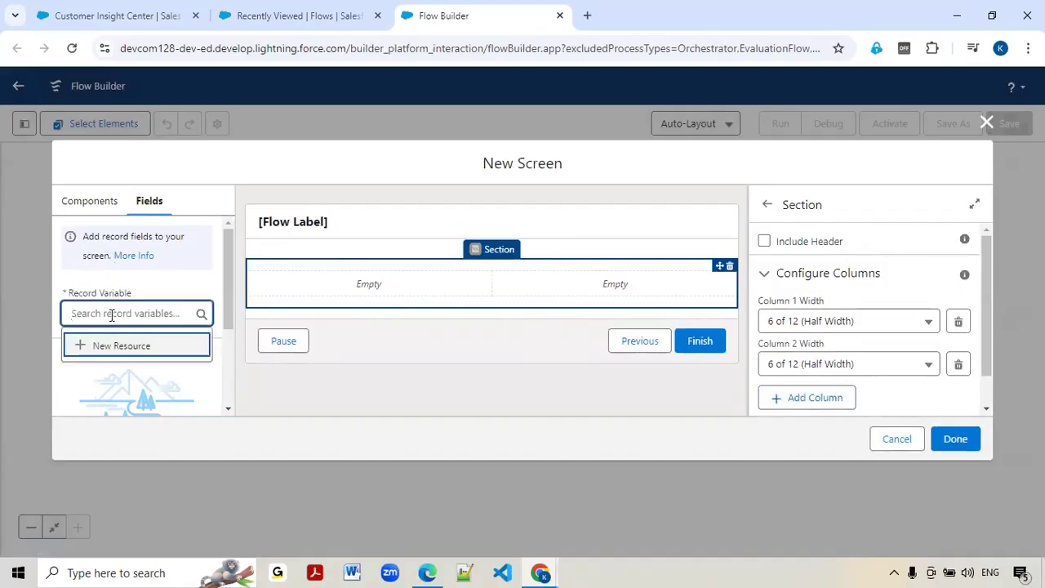
pyautogui.click(110, 345)
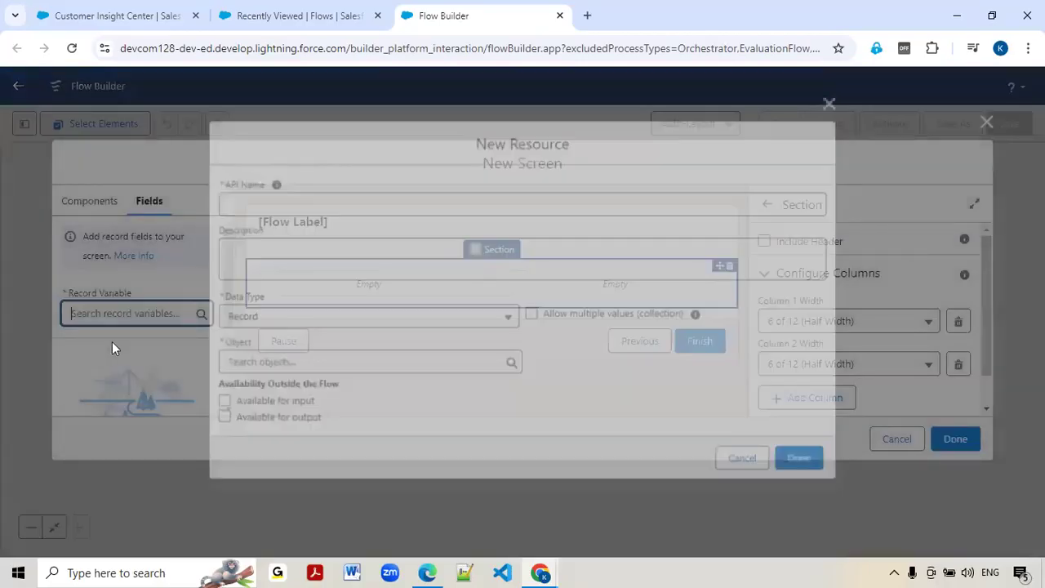
pyautogui.click(234, 201)
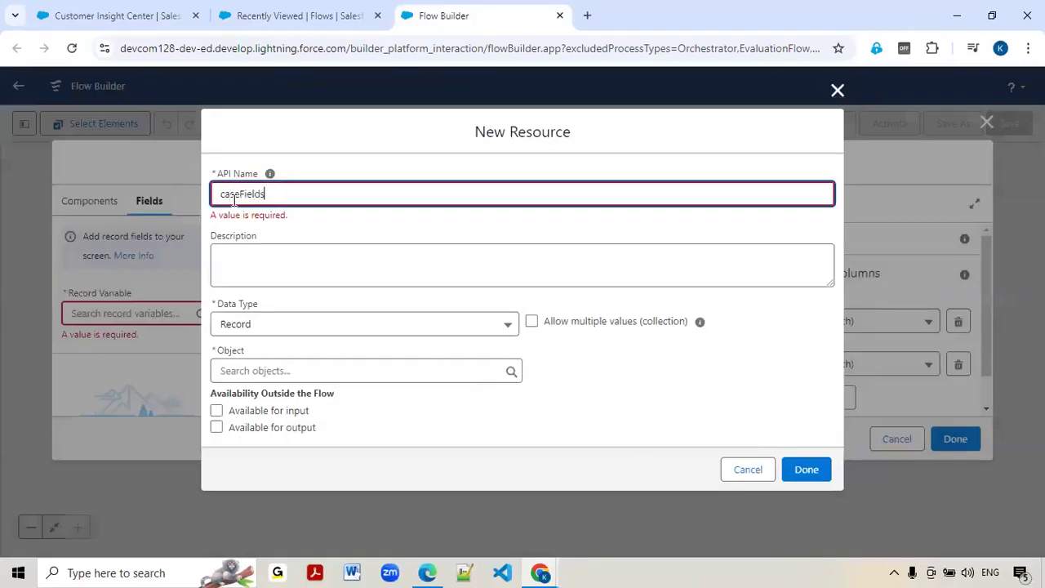
pyautogui.write('caseFields')
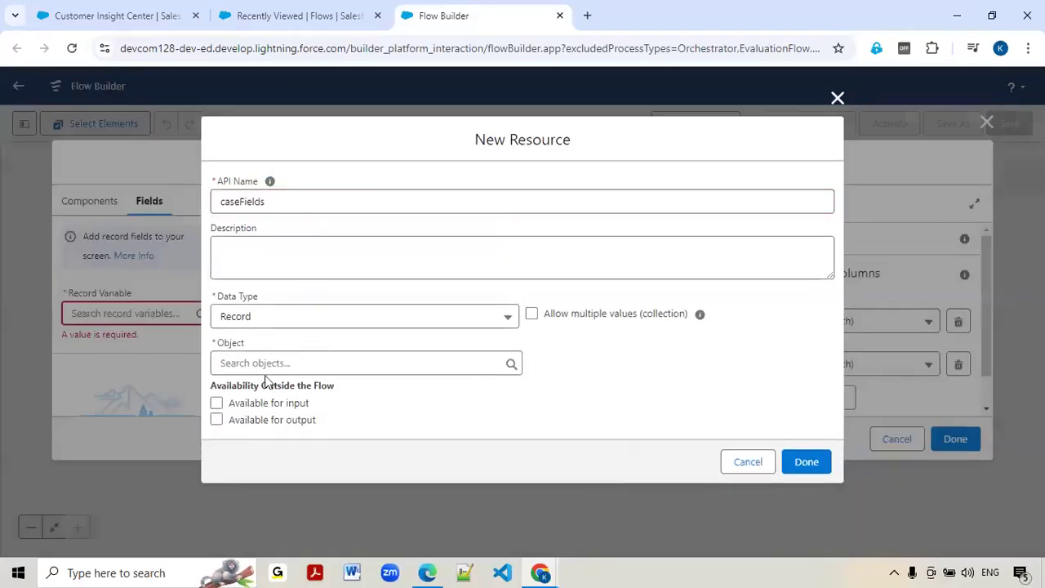
pyautogui.click(266, 363)
pyautogui.write('case')
pyautogui.scroll(-3, 273, 273)
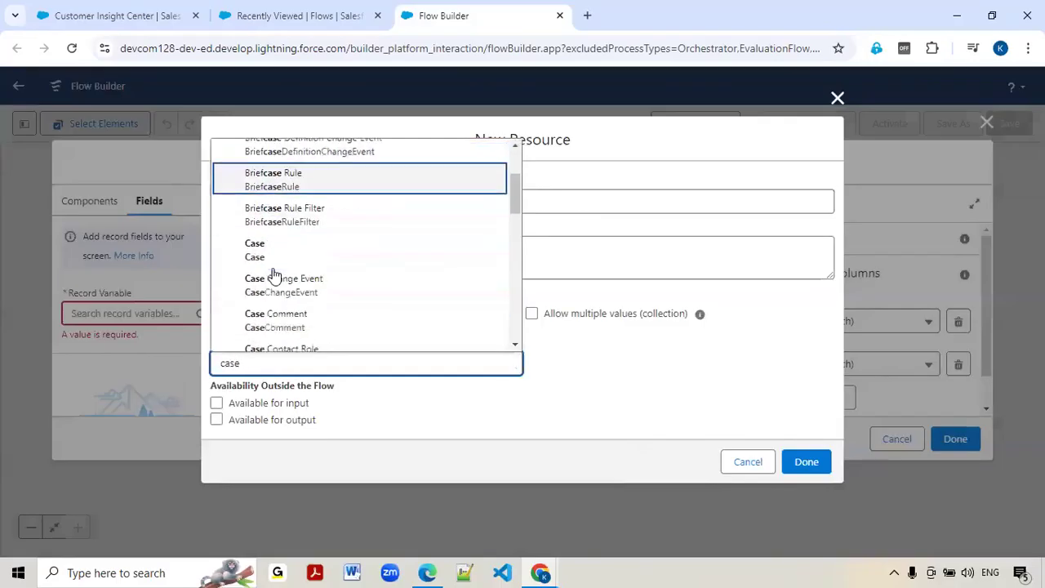
pyautogui.click(273, 216)
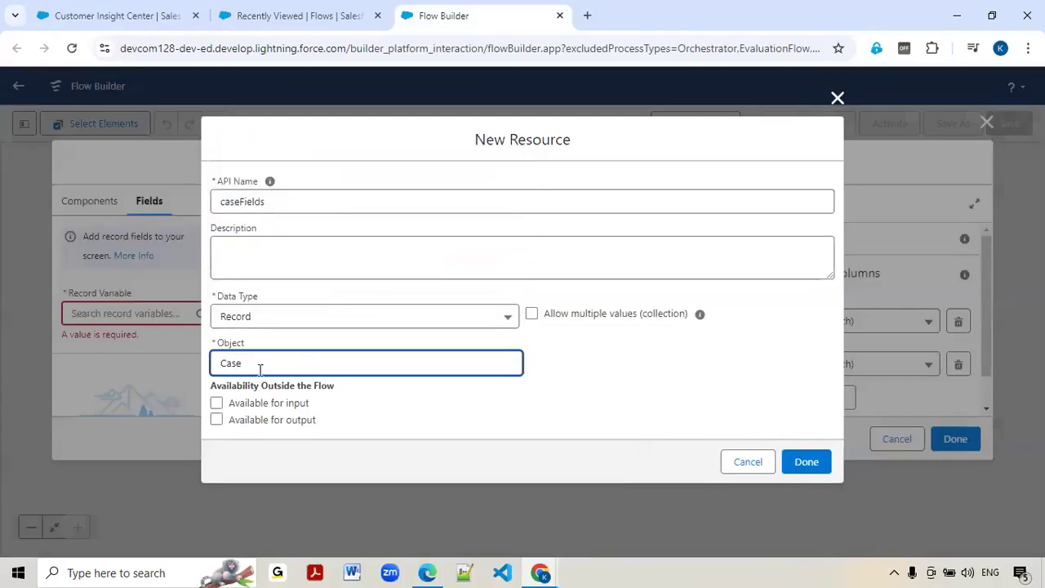
pyautogui.click(802, 463)
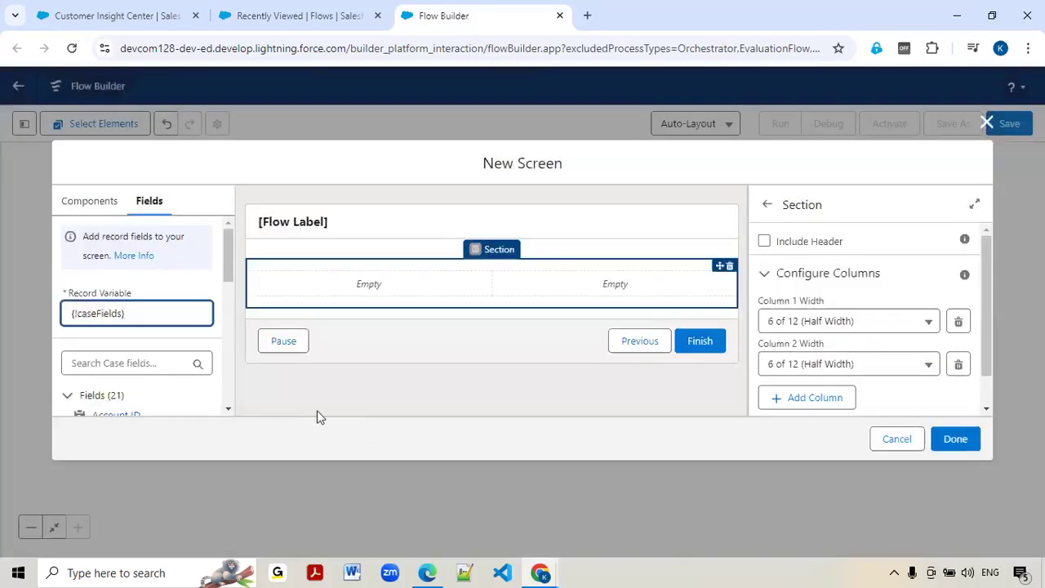
# Place the Subject field in the section's first column and the Priority field in its second column.
pyautogui.scroll(-2, 139, 327)
pyautogui.click(133, 285)
pyautogui.write('sub')
pyautogui.moveTo(109, 405); pyautogui.dragTo(296, 296)
pyautogui.click(139, 351)
pyautogui.write('Priiiiiiiiiiiiiiiiiiiiiiii')
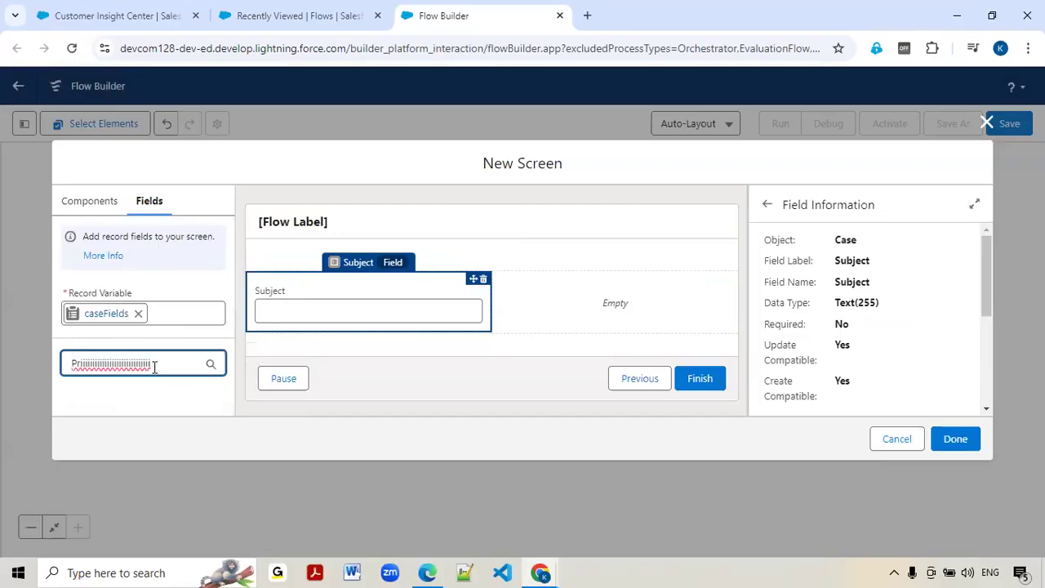
pyautogui.doubleClick(155, 368)
pyautogui.write('Pri')
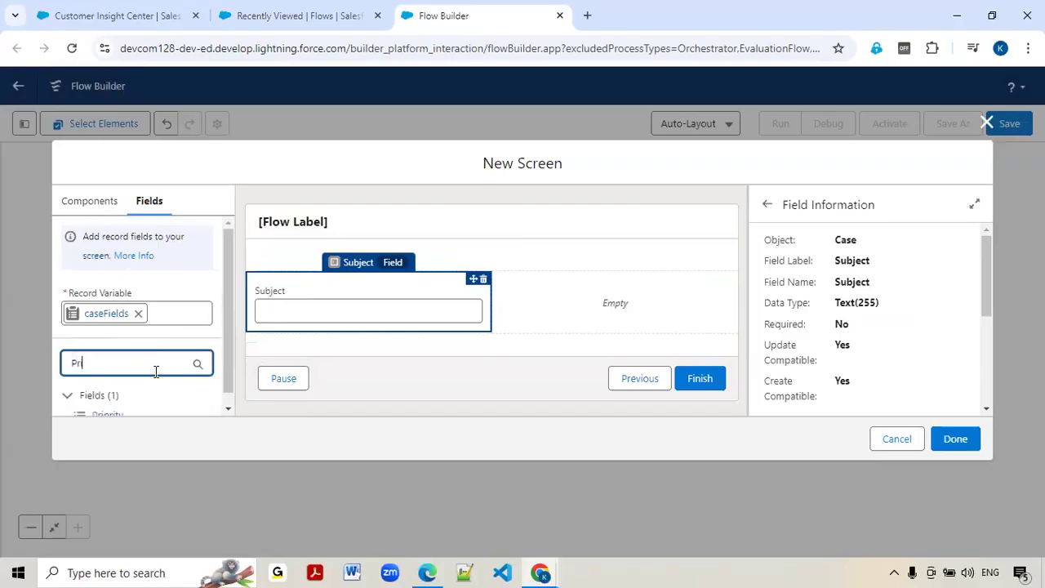
pyautogui.moveTo(118, 409); pyautogui.dragTo(608, 309)
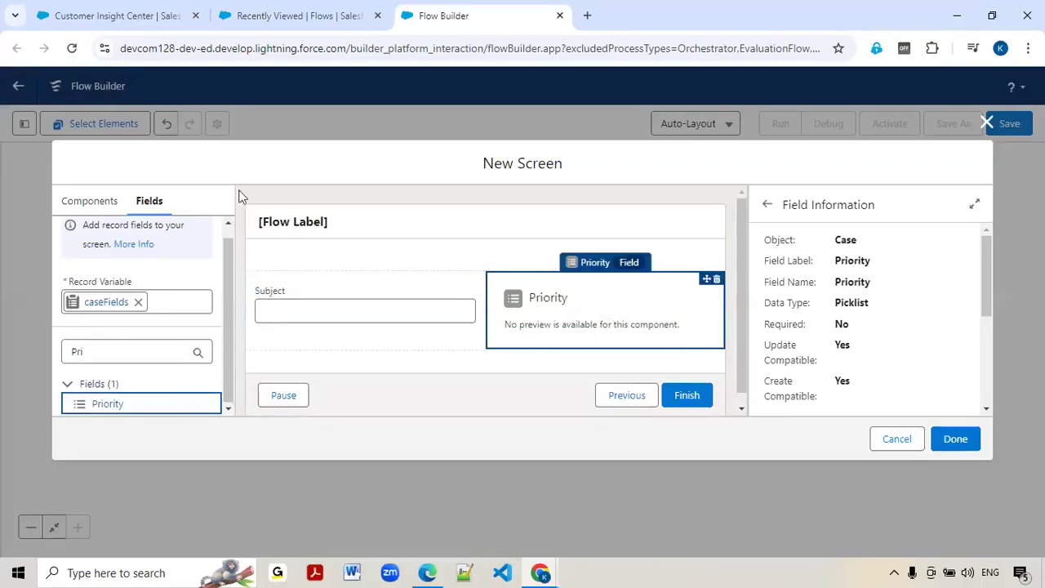
# Add the Case Type field below Subject and the Case Reason field below Priority.
pyautogui.click(154, 352)
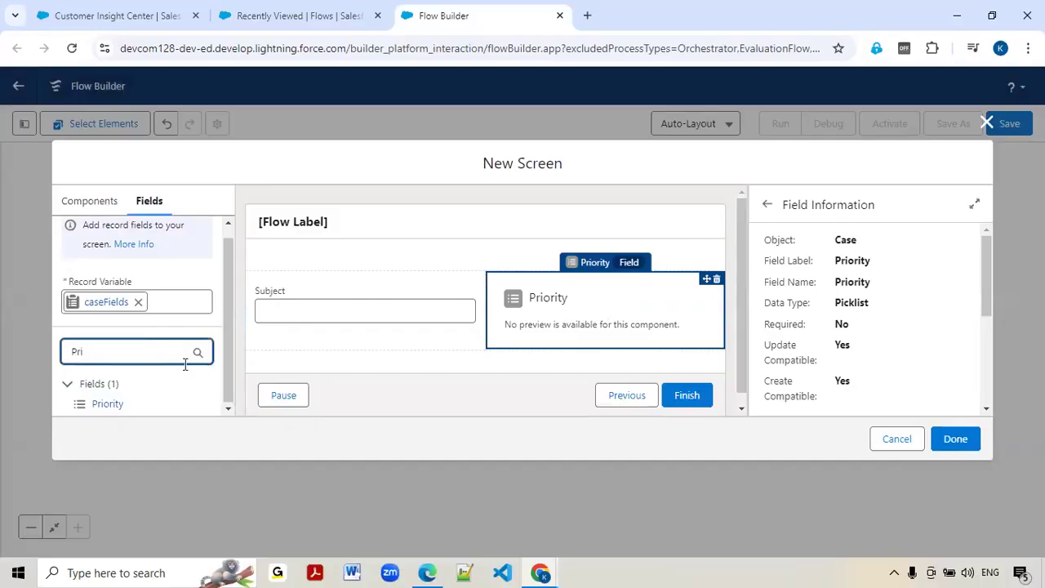
pyautogui.hotkey('alt', 'Tab')
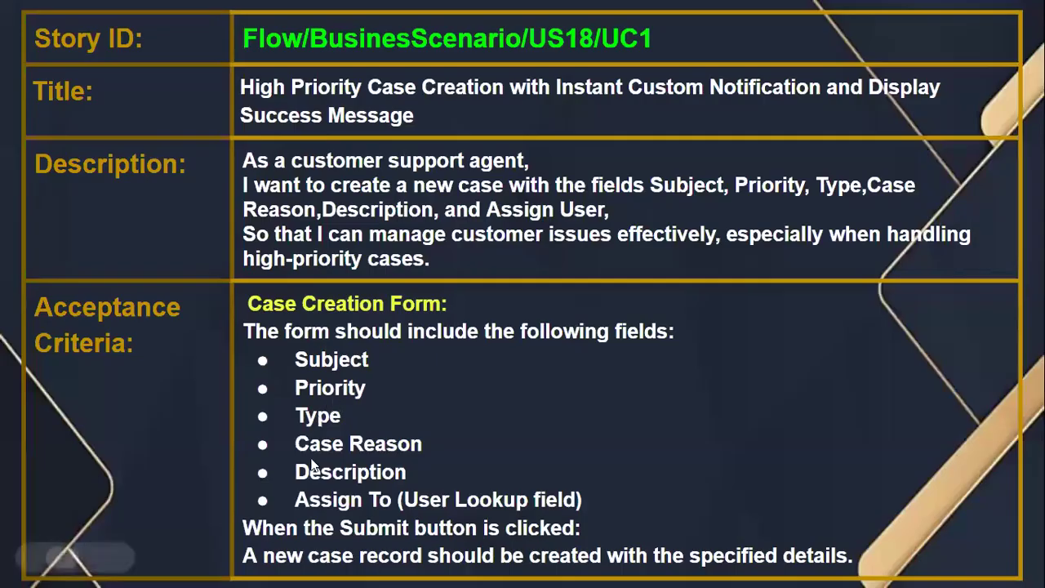
pyautogui.hotkey('alt', 'Tab')
pyautogui.write('Typ')
pyautogui.moveTo(114, 403); pyautogui.dragTo(283, 347)
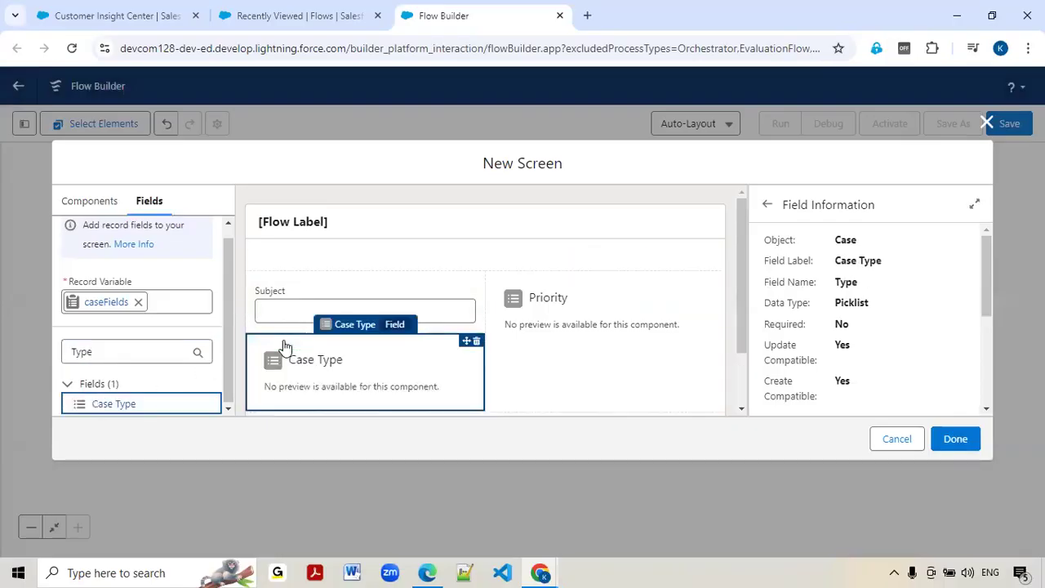
pyautogui.doubleClick(142, 357)
pyautogui.write('Rea')
pyautogui.moveTo(125, 411); pyautogui.dragTo(597, 385)
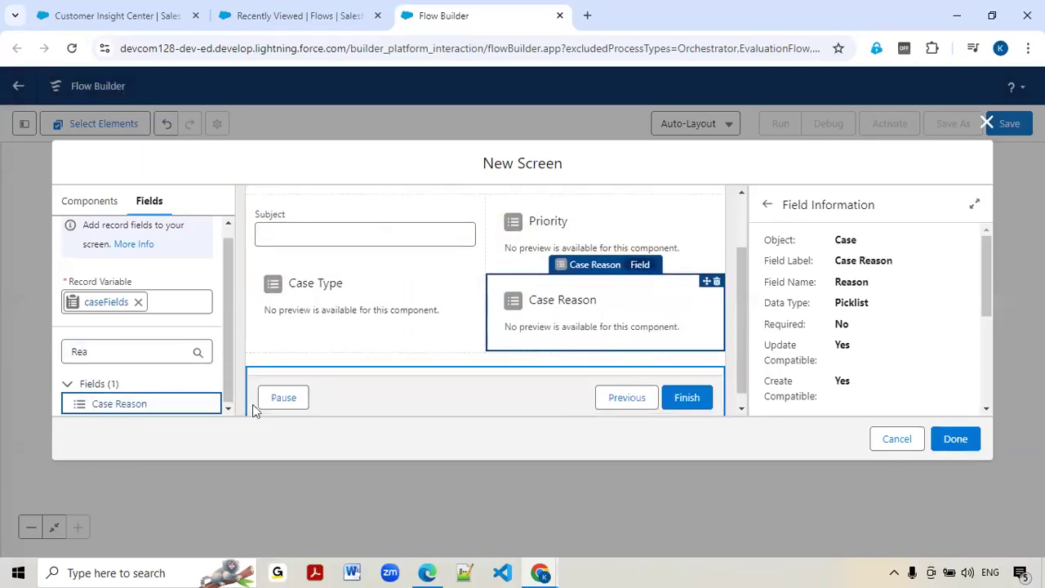
# Add the case Description field below Case Type in the section's first column.
pyautogui.doubleClick(112, 352)
pyautogui.write('des')
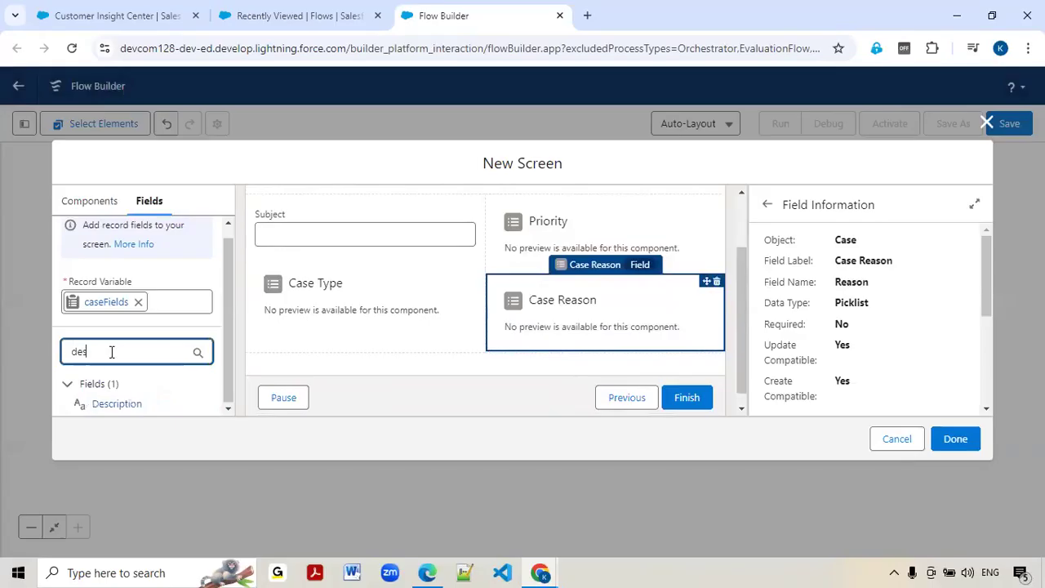
pyautogui.moveTo(120, 410); pyautogui.dragTo(287, 356)
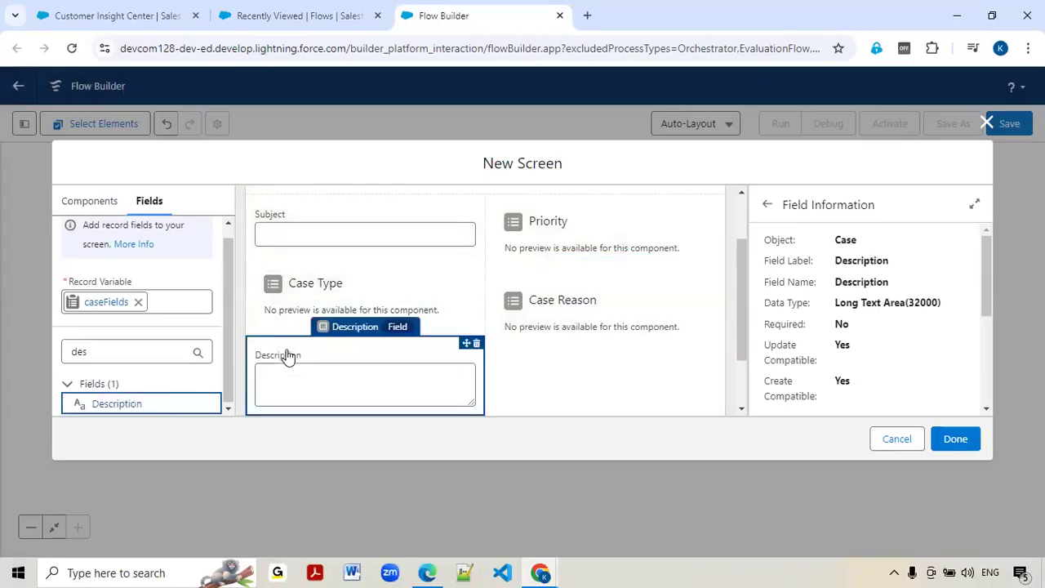
# Review the user story's list of required case creation form fields.
pyautogui.doubleClick(147, 355)
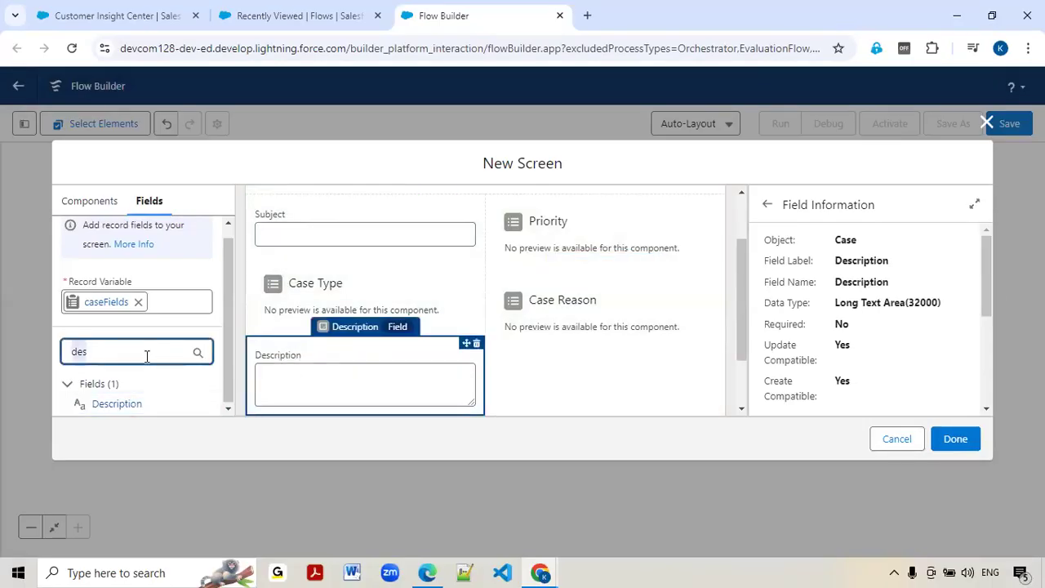
pyautogui.click(273, 15)
pyautogui.click(429, 15)
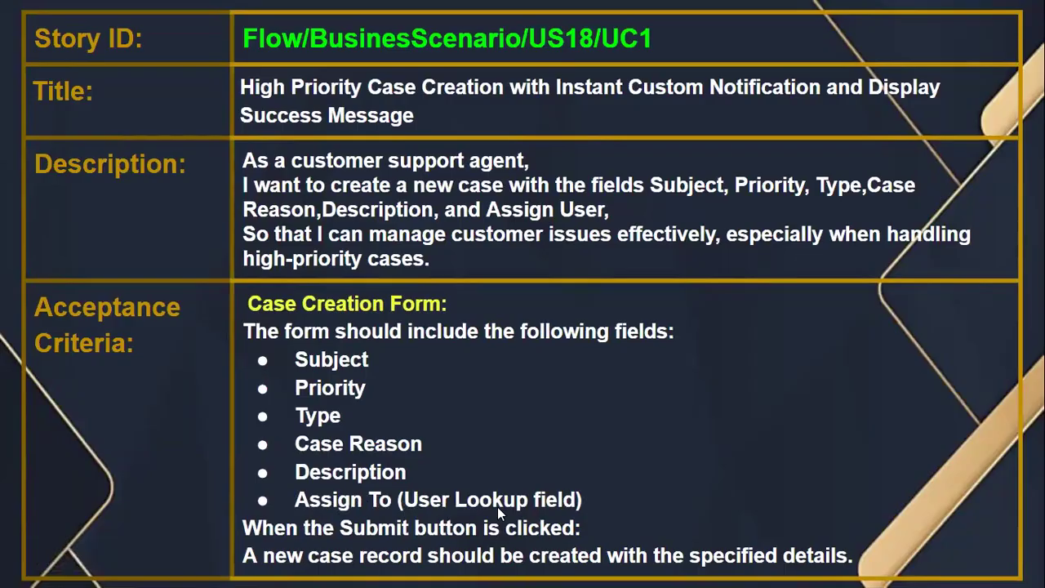
# Add a Lookup component below Case Reason in the section's second column of the New Case screen.
pyautogui.hotkey('alt', 'Tab')
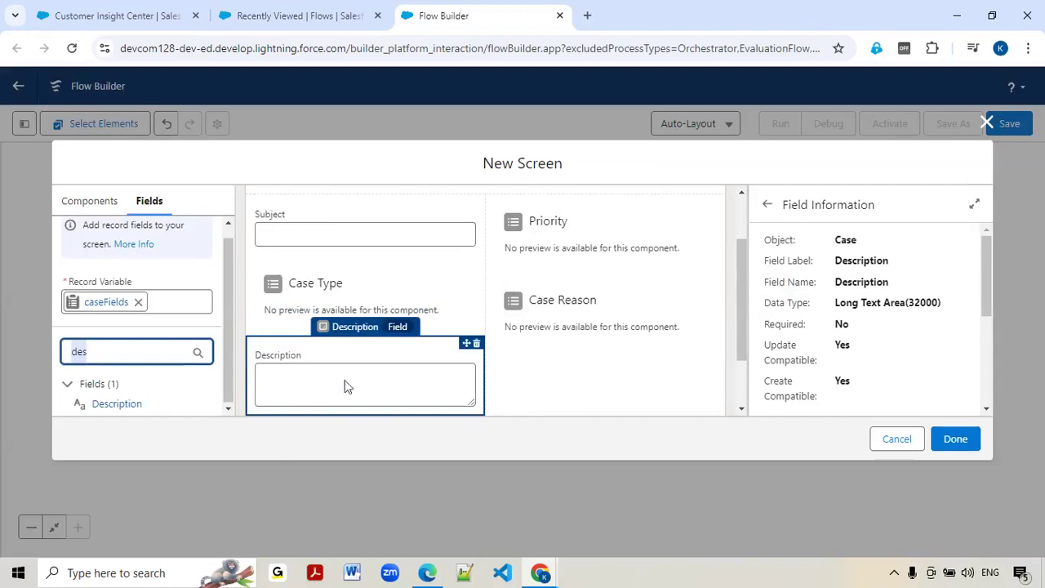
pyautogui.click(81, 208)
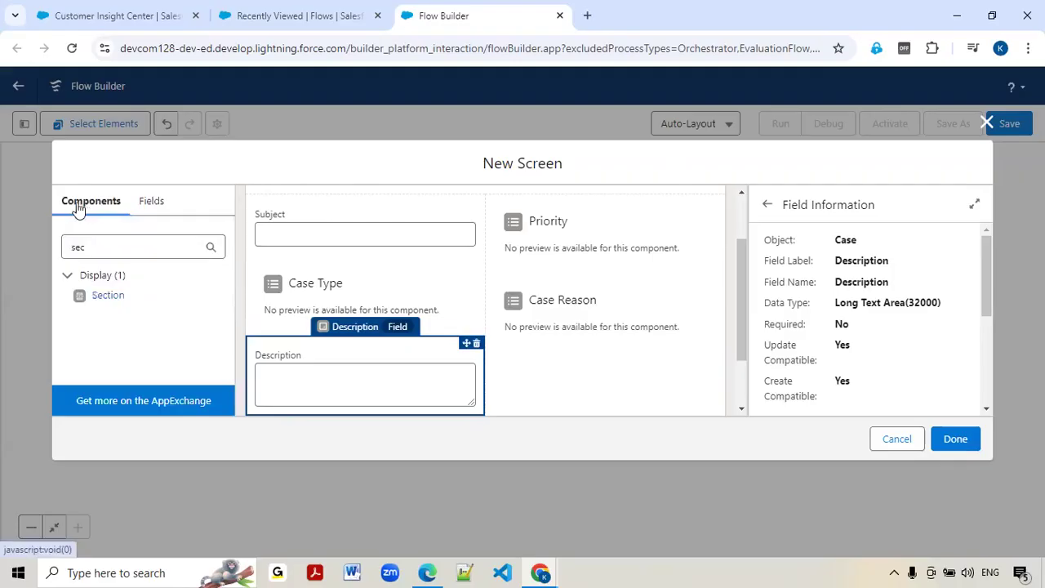
pyautogui.doubleClick(116, 249)
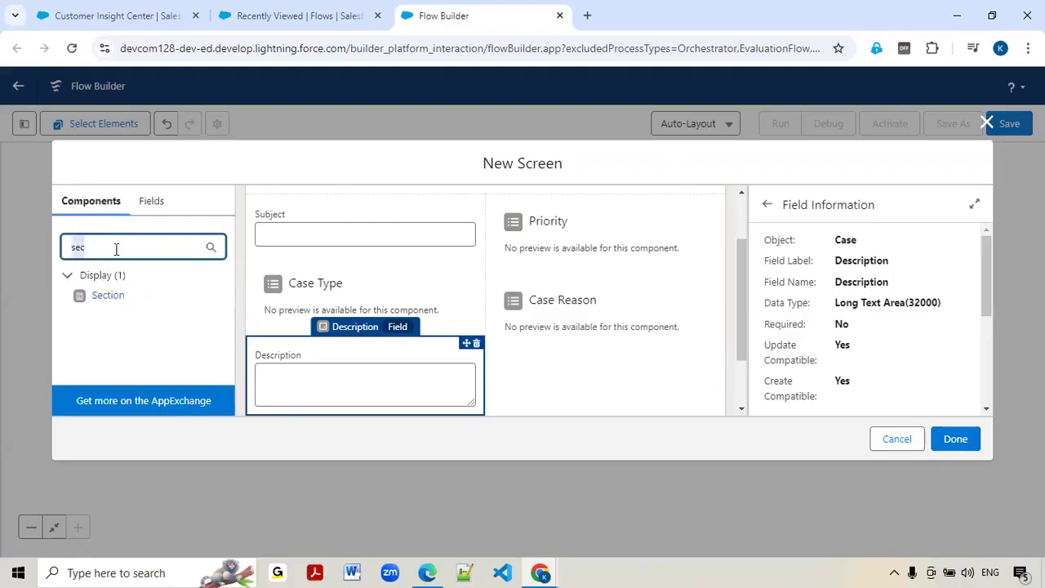
pyautogui.write('loc')
pyautogui.moveTo(103, 318); pyautogui.dragTo(572, 382)
# Set the lookup component's API name to assignTouser.
pyautogui.click(804, 258)
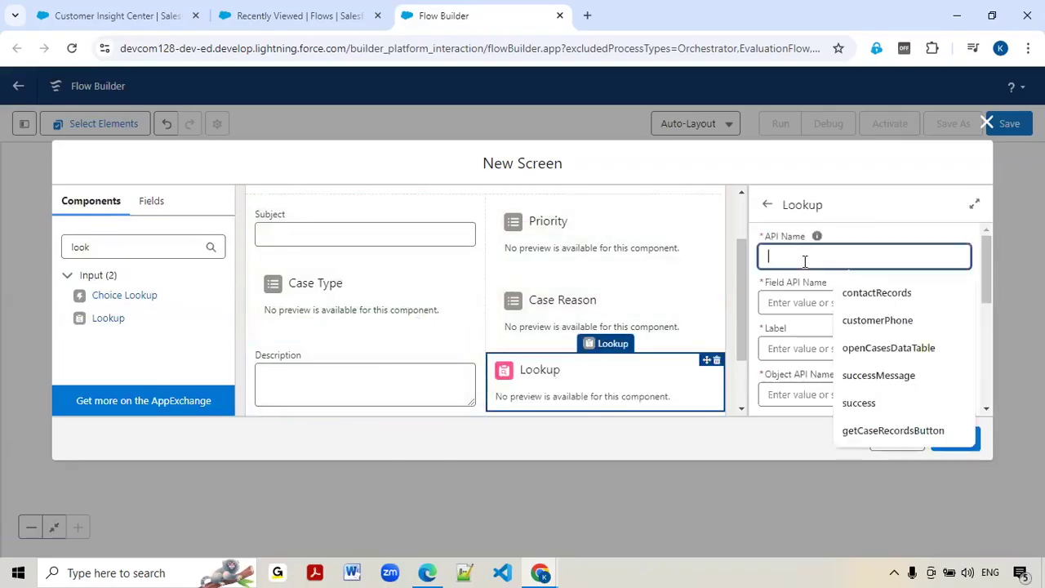
pyautogui.write('assi')
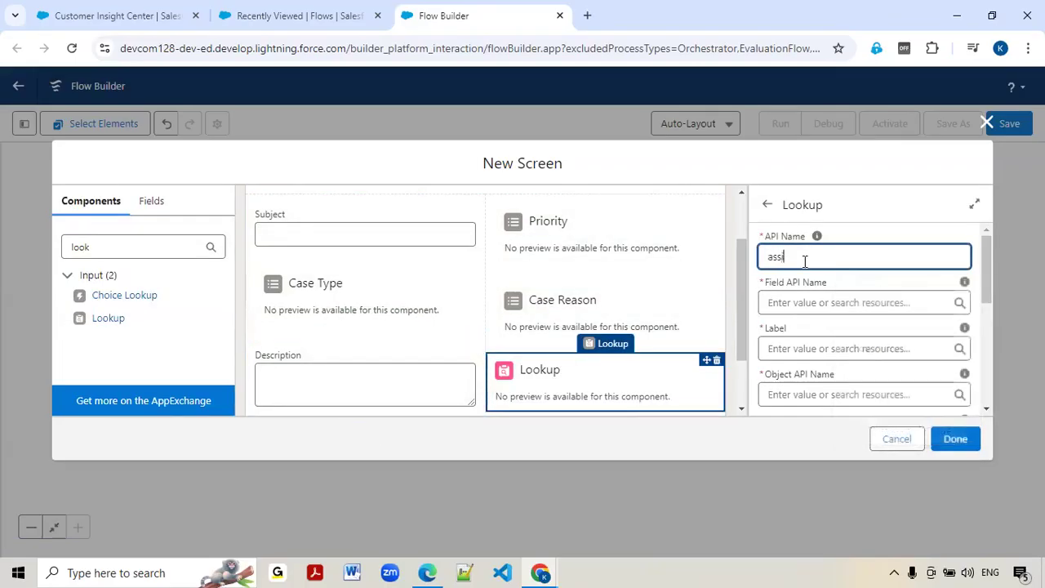
pyautogui.write('ng')
pyautogui.press('BackSpace')
pyautogui.press('BackSpace')
pyautogui.write('g')
pyautogui.press('BackSpace')
pyautogui.press('BackSpace')
pyautogui.hotkey('ctrl', 'a')
# Set the lookup's field API name to CreatedById.
pyautogui.click(796, 304)
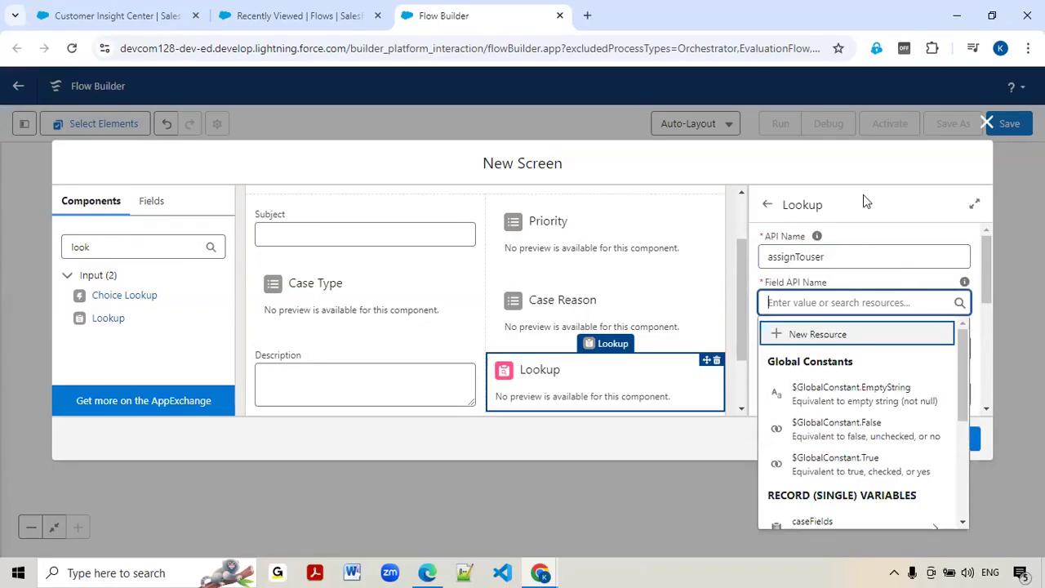
pyautogui.click(838, 204)
pyautogui.click(796, 301)
pyautogui.write('cr')
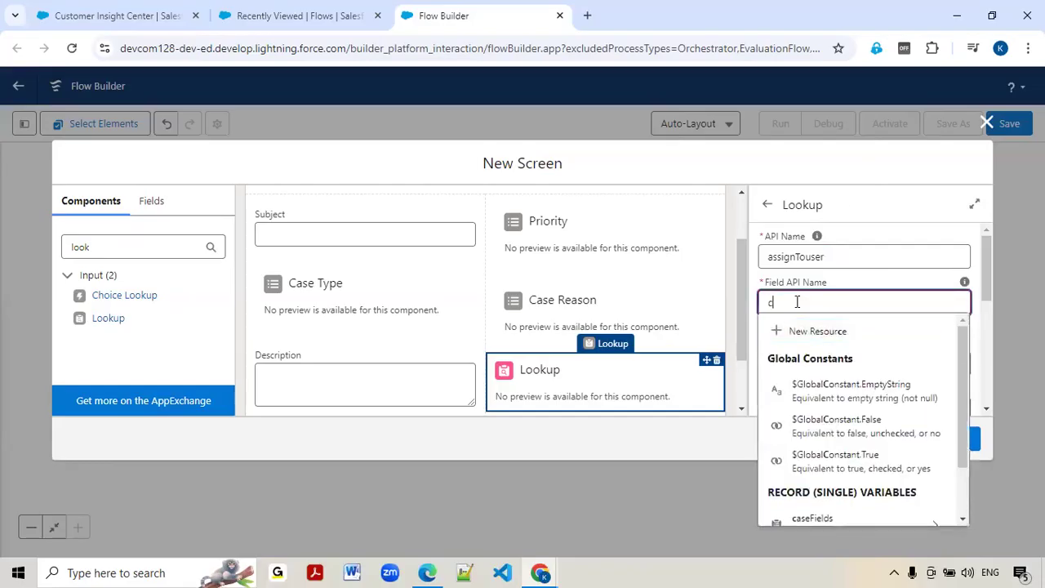
pyautogui.press('BackSpace')
pyautogui.press('BackSpace')
pyautogui.write('CreatedById')
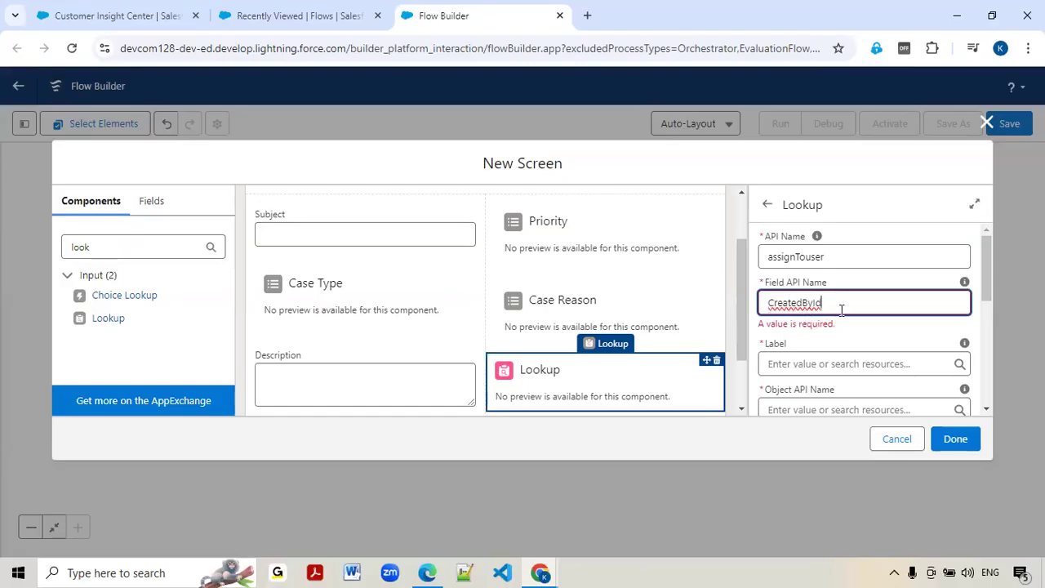
# Label the lookup "Assign To" and set its object API name to Case.
pyautogui.scroll(-1, 835, 324)
pyautogui.scroll(-1, 834, 324)
pyautogui.click(806, 279)
pyautogui.write('A')
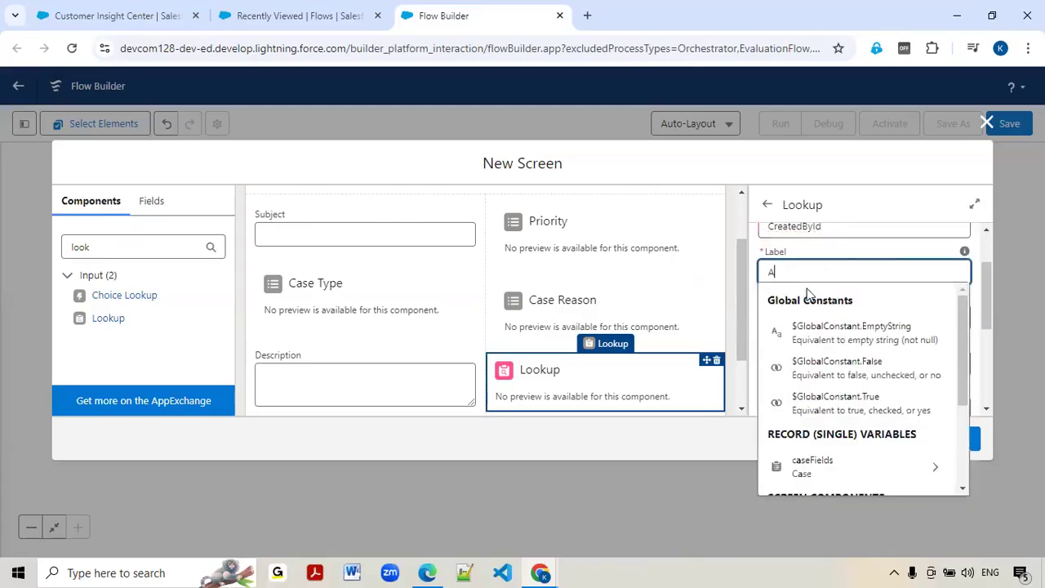
pyautogui.write('ssign To')
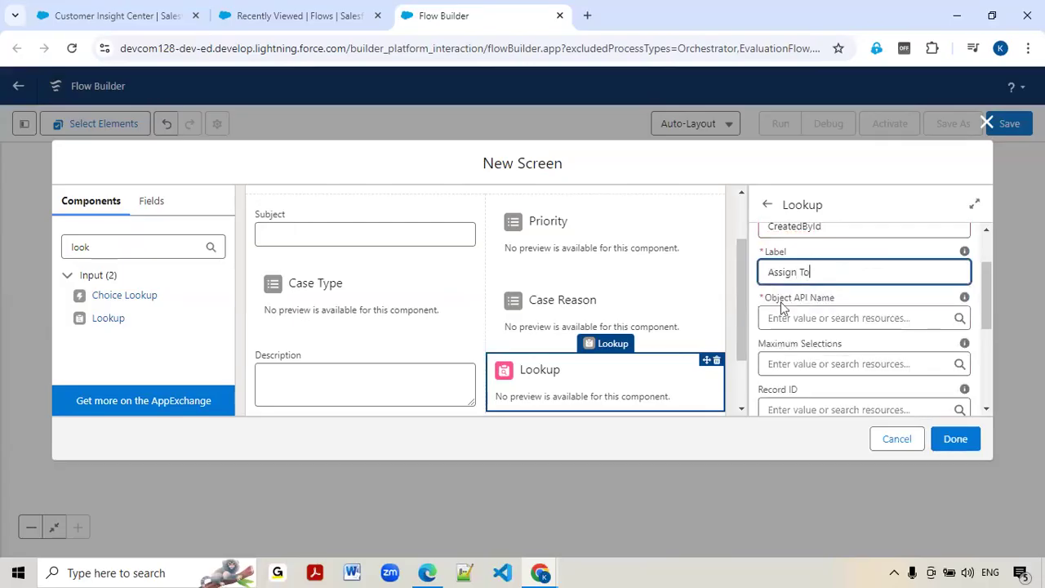
pyautogui.click(789, 318)
pyautogui.write('case')
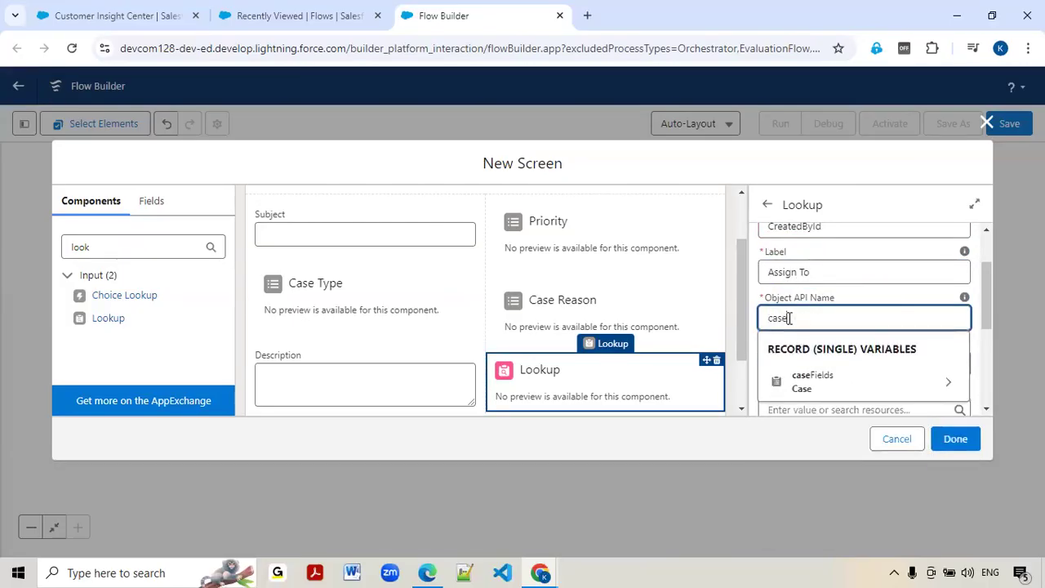
pyautogui.hotkey('ctrl', 'a')
pyautogui.write('Case')
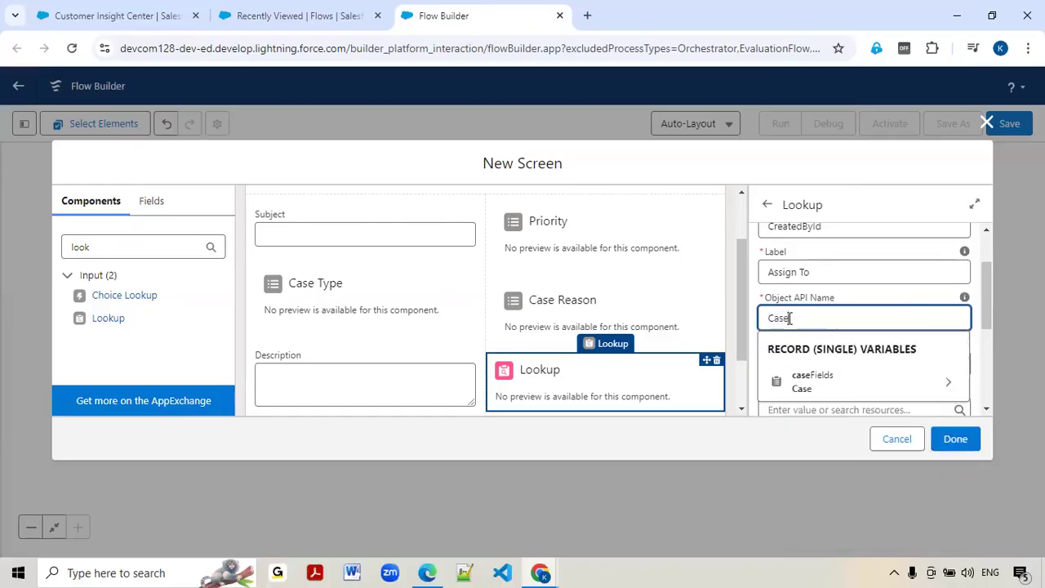
pyautogui.click(718, 183)
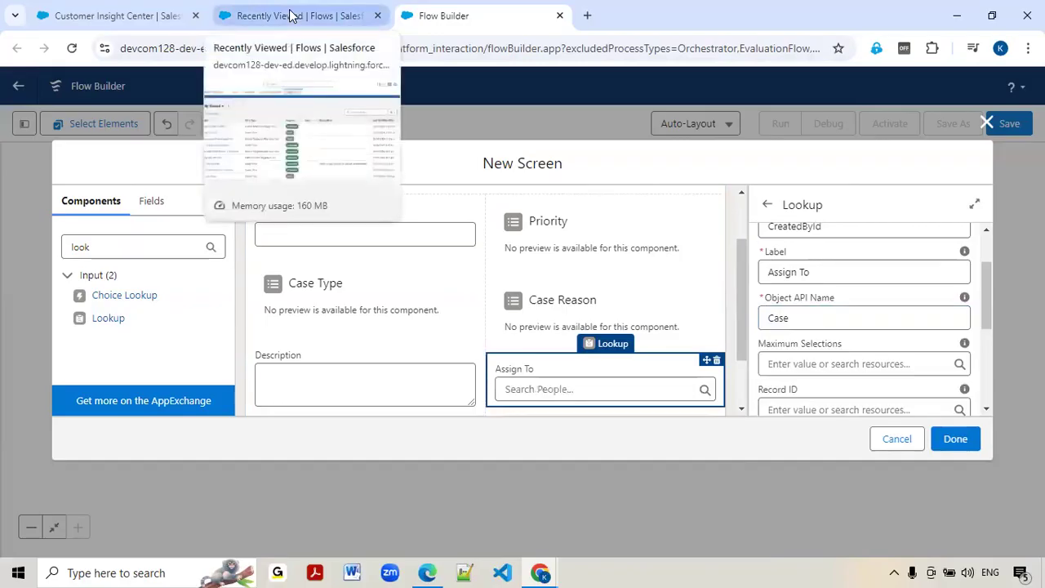
# Make the Assign To lookup required using $GlobalConstant.True and finish the New Case screen.
pyautogui.scroll(1, 836, 272)
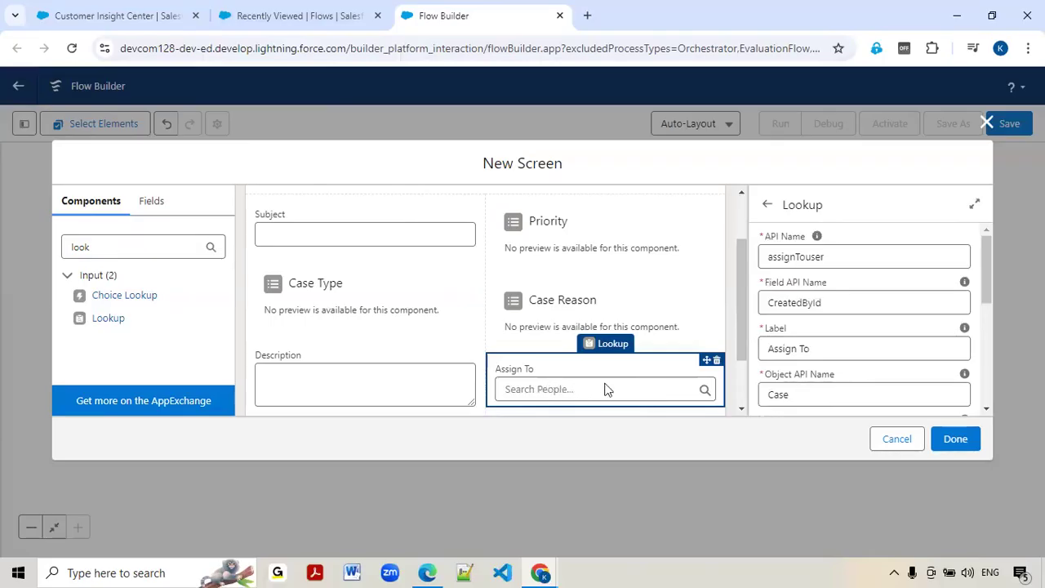
pyautogui.scroll(-5, 906, 315)
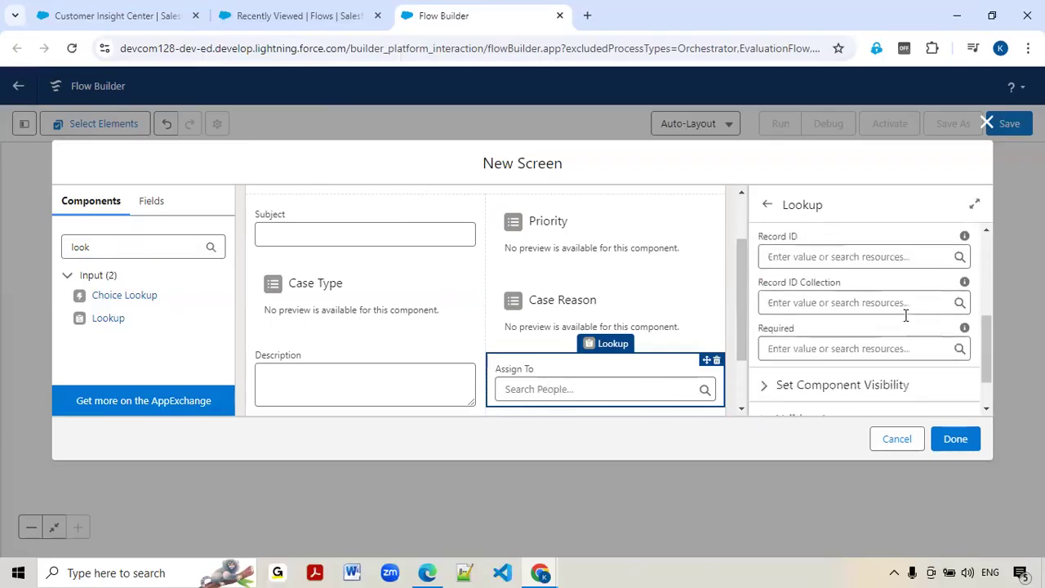
pyautogui.click(802, 348)
pyautogui.write('true')
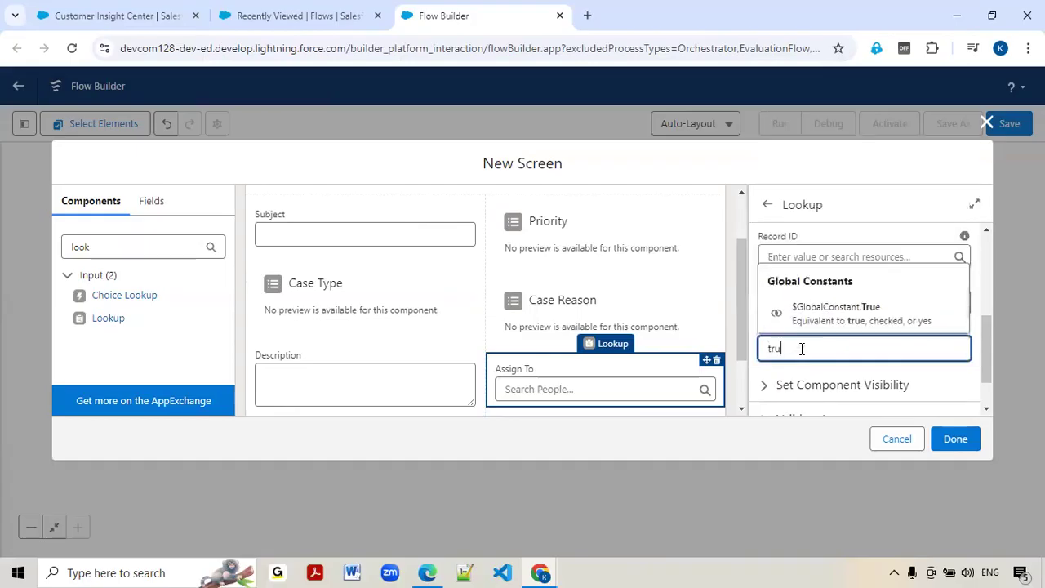
pyautogui.click(841, 318)
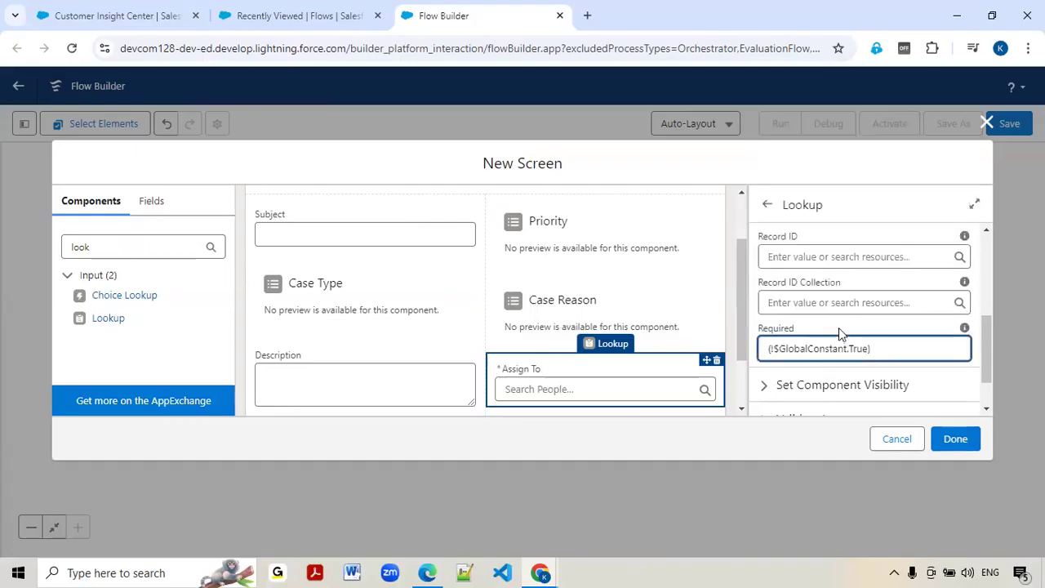
pyautogui.scroll(-2, 839, 327)
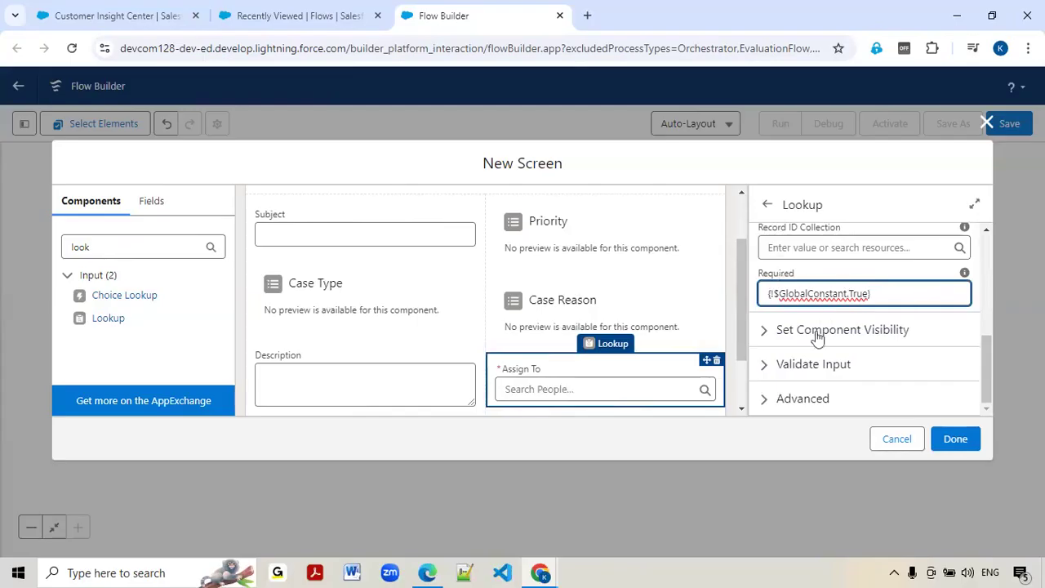
pyautogui.click(738, 168)
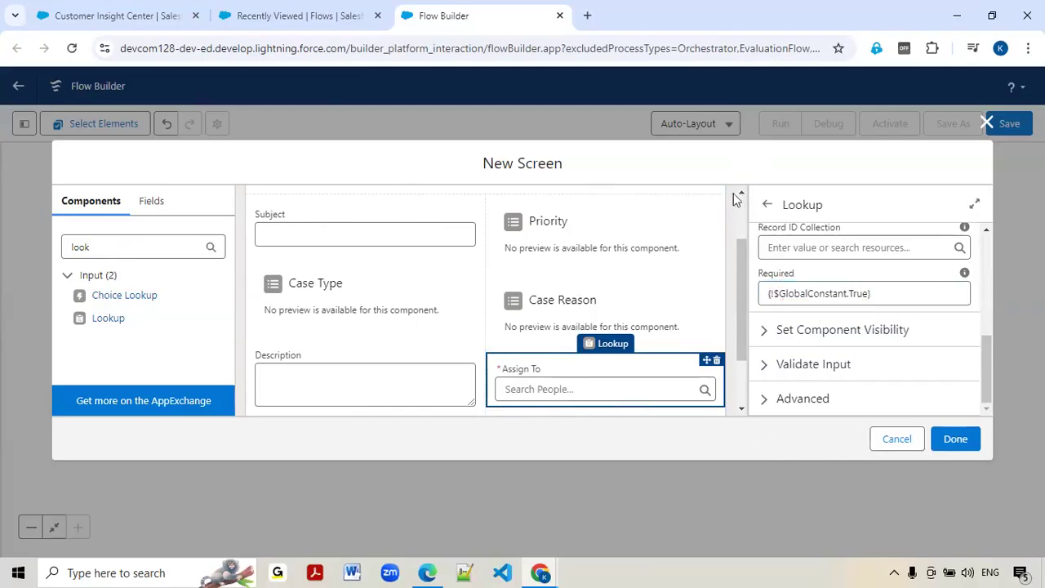
pyautogui.click(959, 449)
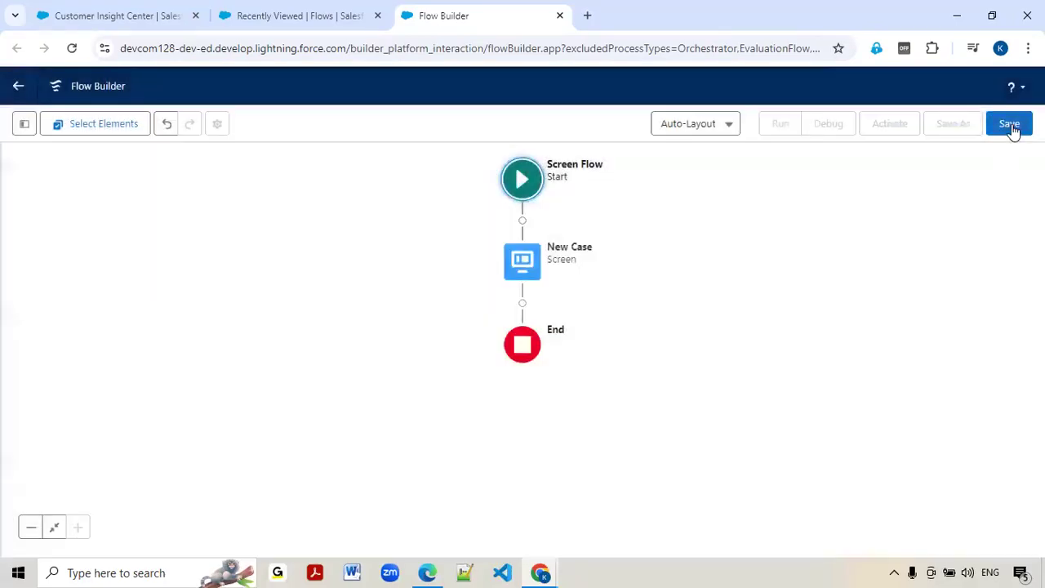
# Save the flow with the label "Hight Priority Case Notification" and the API name Hight_Priority_Case_Notification.
pyautogui.click(1011, 125)
pyautogui.click(420, 263)
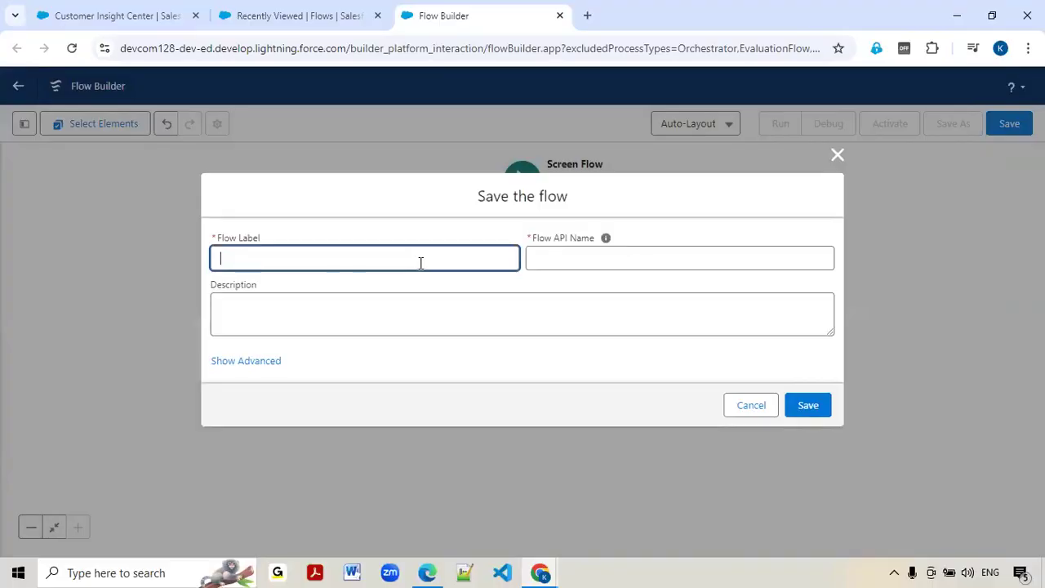
pyautogui.write('Hight Priority Case')
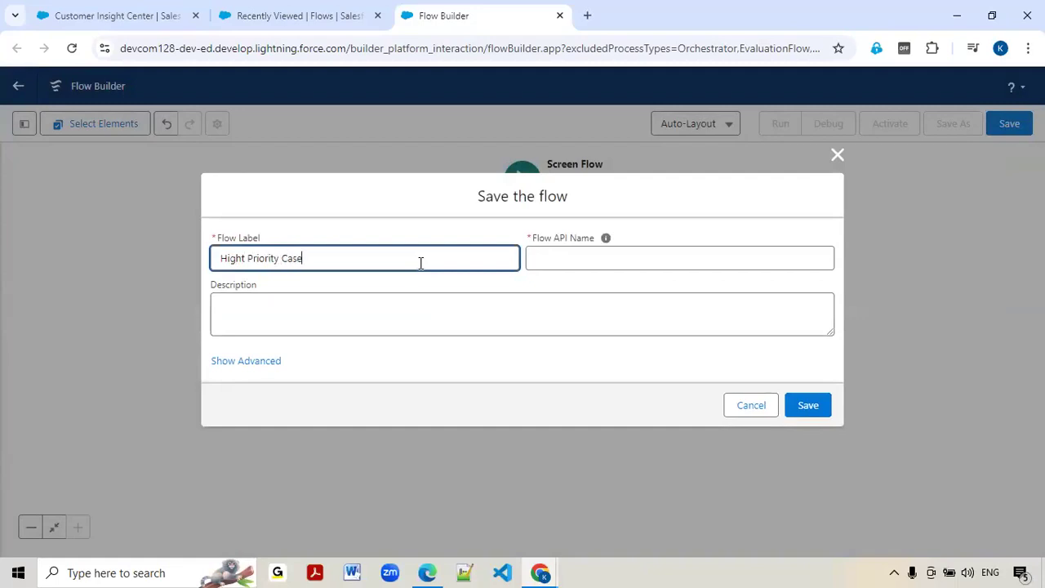
pyautogui.write(' Notificaiton')
pyautogui.press('BackSpace')
pyautogui.press('BackSpace')
pyautogui.press('Tab')
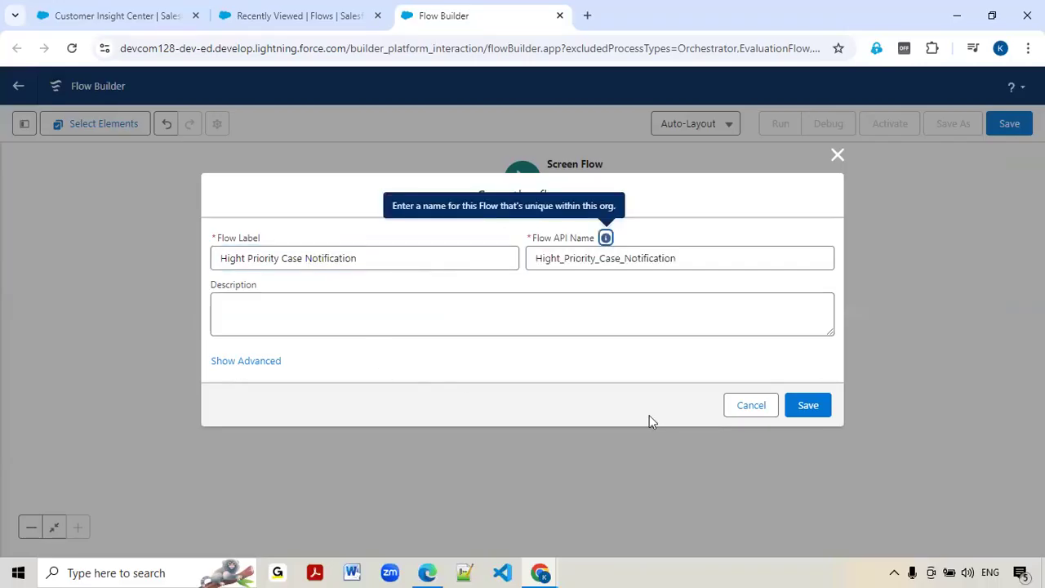
pyautogui.click(811, 406)
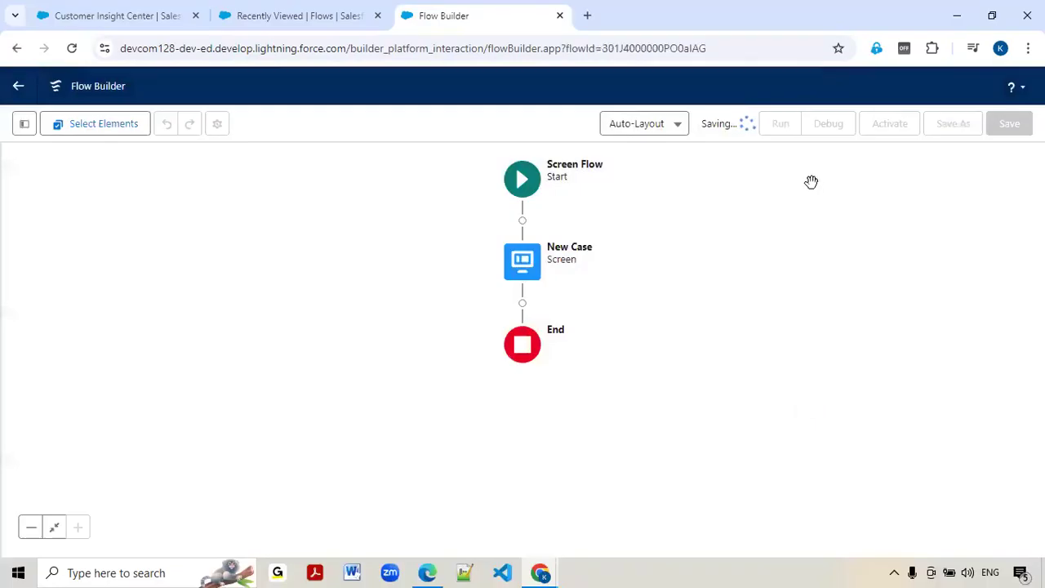
# Run the flow to check the layout of the case form, then return to the flow canvas.
pyautogui.click(782, 131)
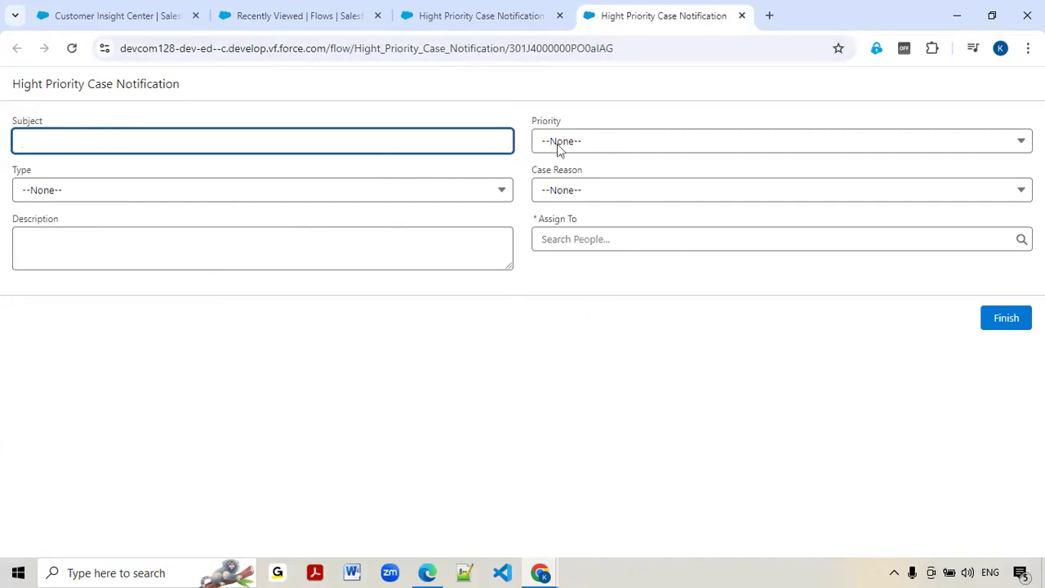
pyautogui.click(742, 17)
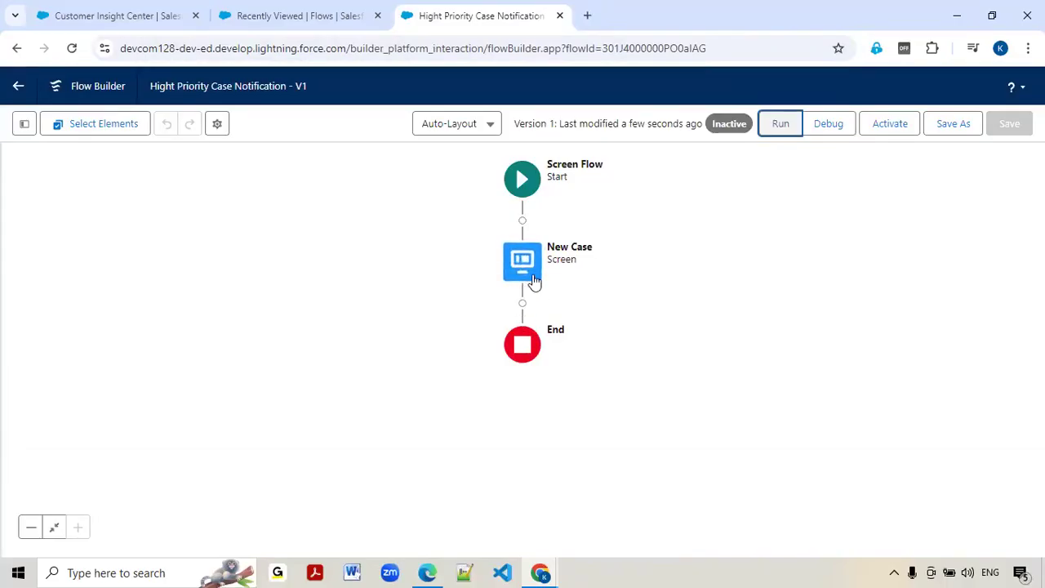
# Give the New Case screen's Next or Finish button the custom label "Submit" in the footer settings.
pyautogui.doubleClick(532, 275)
pyautogui.scroll(-5, 718, 343)
pyautogui.click(555, 382)
pyautogui.scroll(-3, 840, 373)
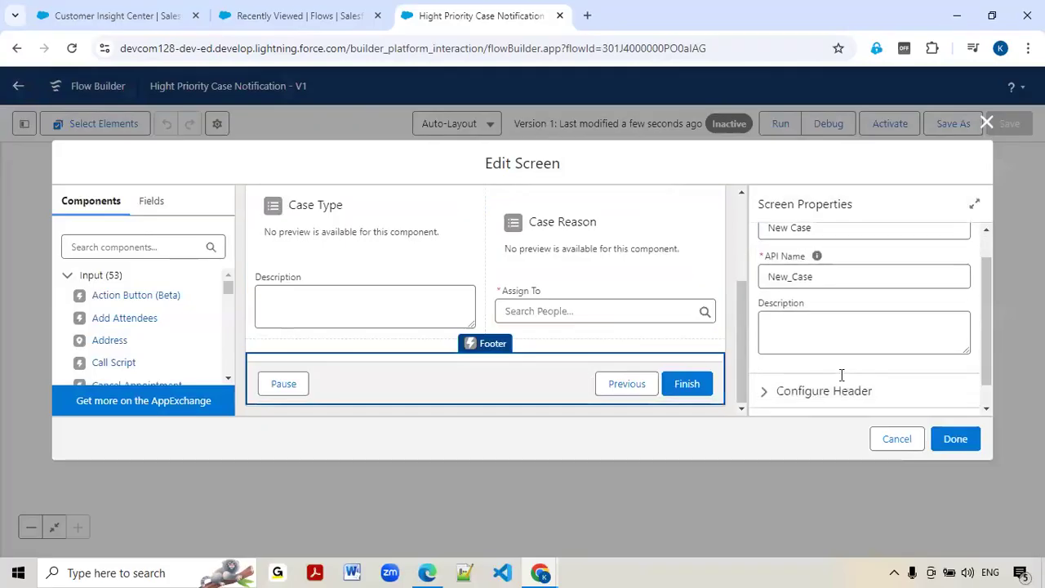
pyautogui.click(774, 400)
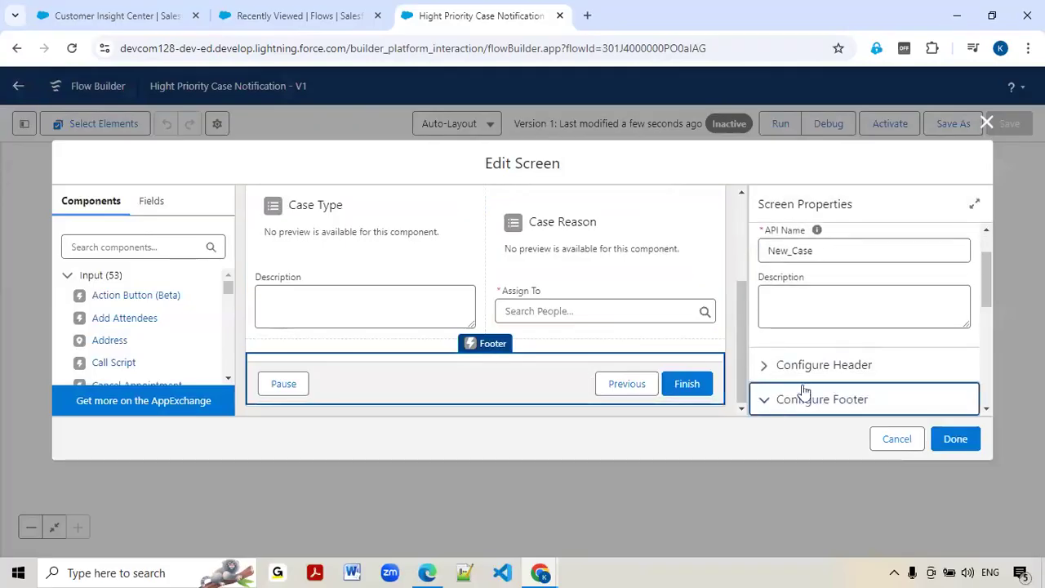
pyautogui.scroll(-3, 854, 373)
pyautogui.click(828, 293)
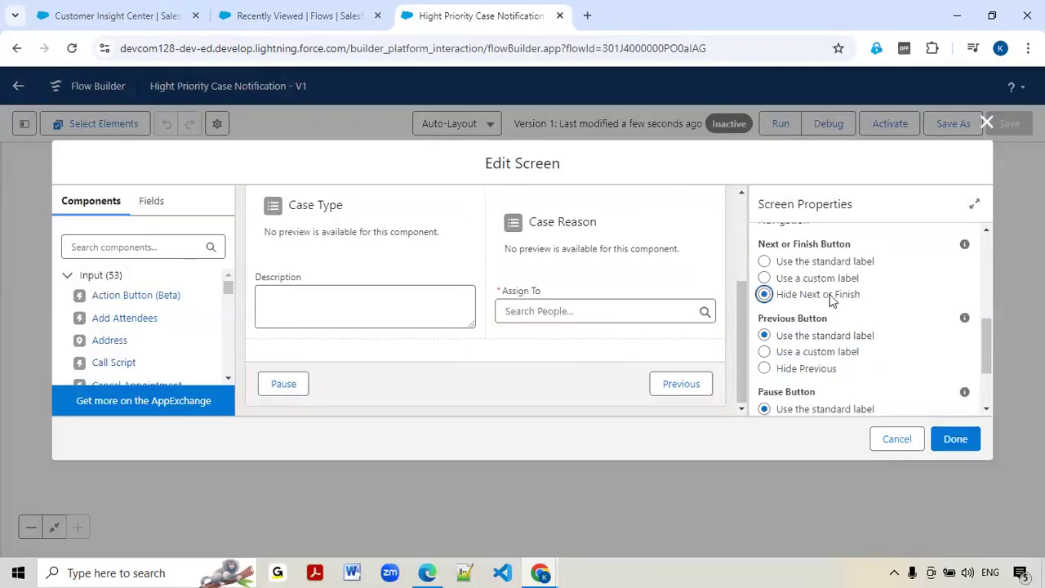
pyautogui.click(825, 280)
pyautogui.click(813, 337)
pyautogui.write('S')
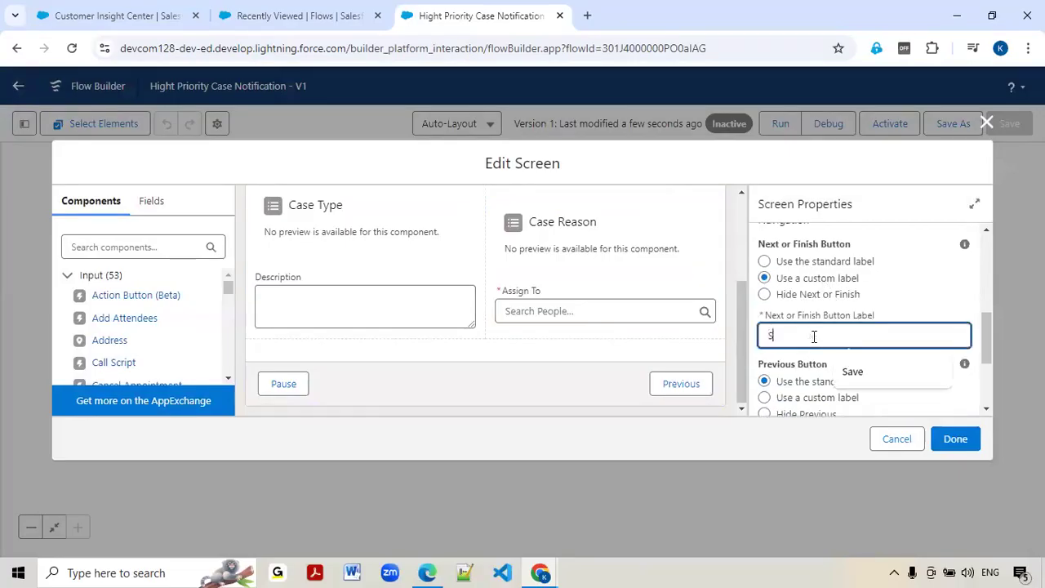
pyautogui.write('ubmit')
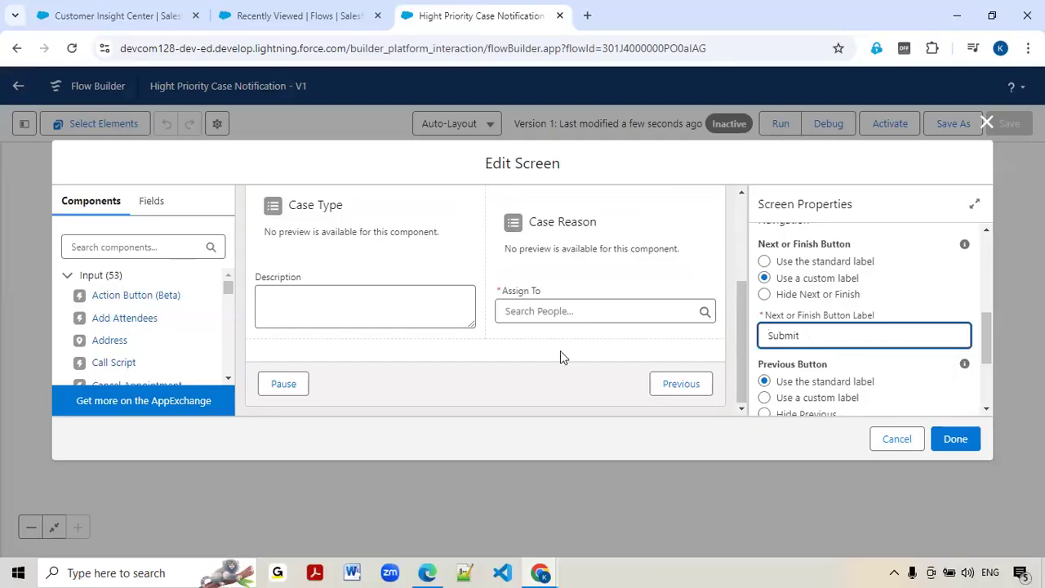
pyautogui.click(584, 357)
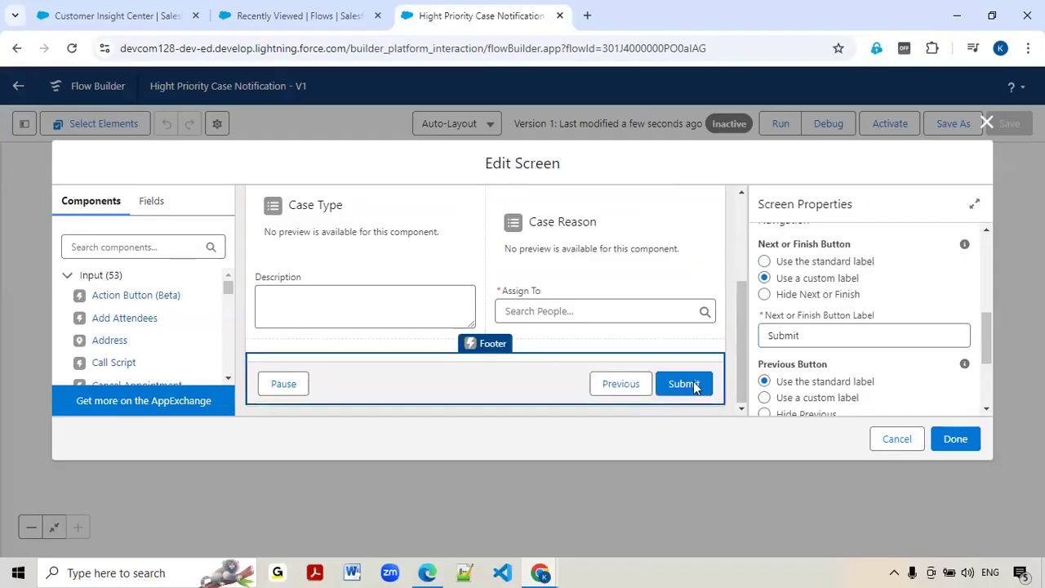
pyautogui.click(955, 439)
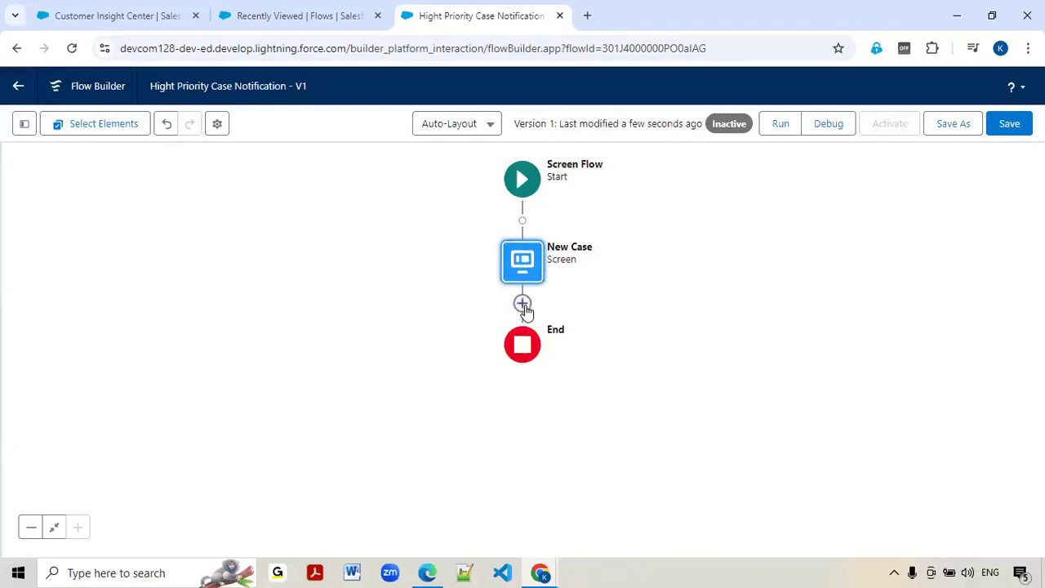
# Add a Create Records element after the New Case screen.
pyautogui.click(524, 305)
pyautogui.write('cre')
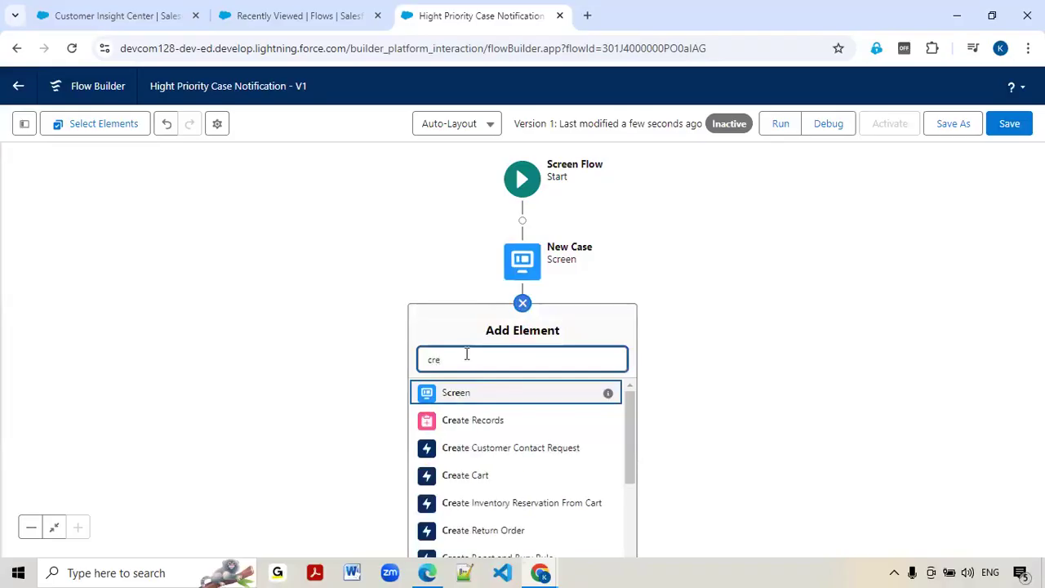
pyautogui.click(457, 424)
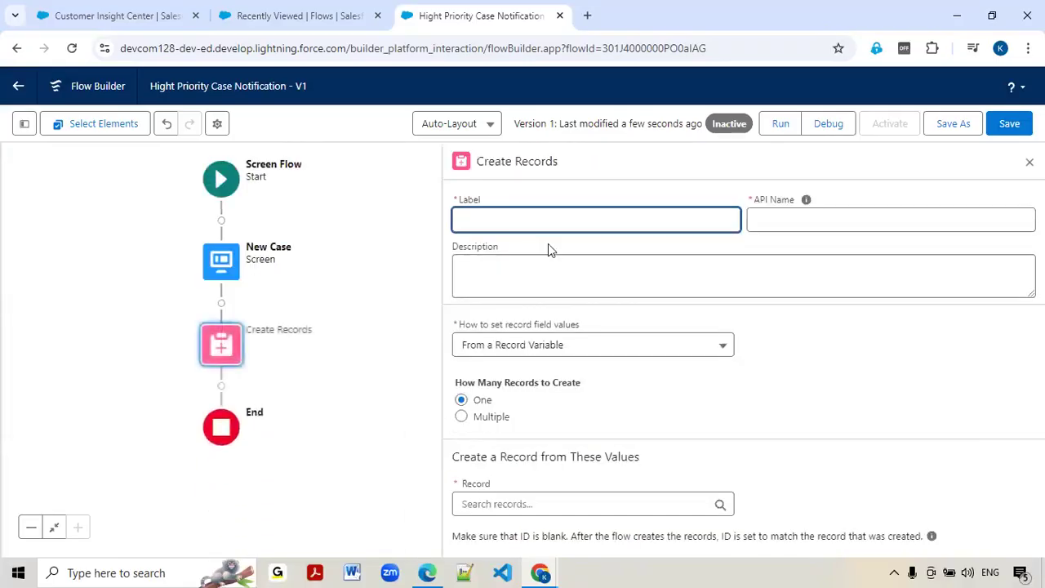
# Label the Create Records element "Create Case Record" and have it create a Case record with manually set field values.
pyautogui.write('Create Case Reco')
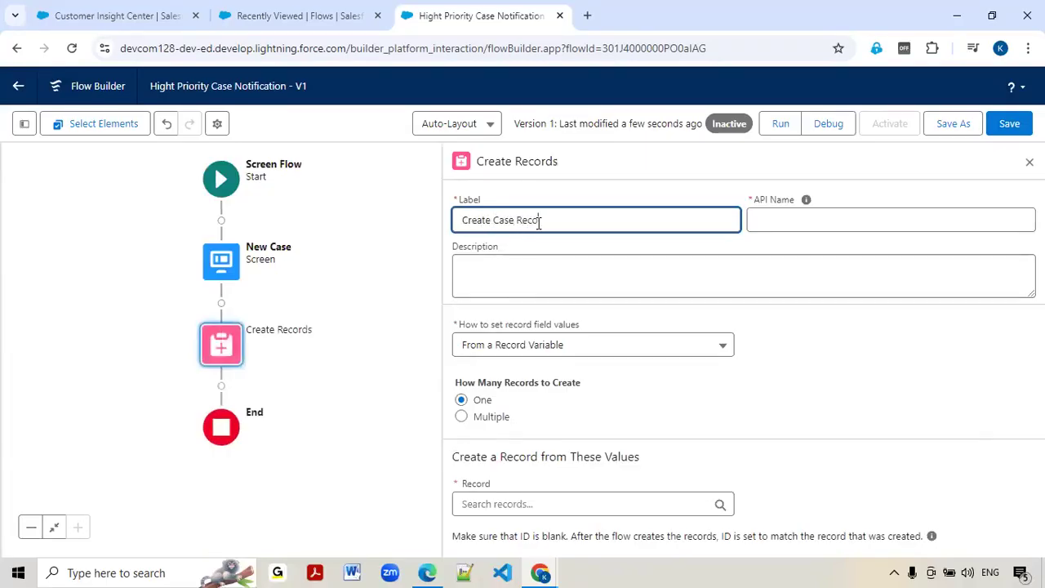
pyautogui.write('rd')
pyautogui.press('Tab')
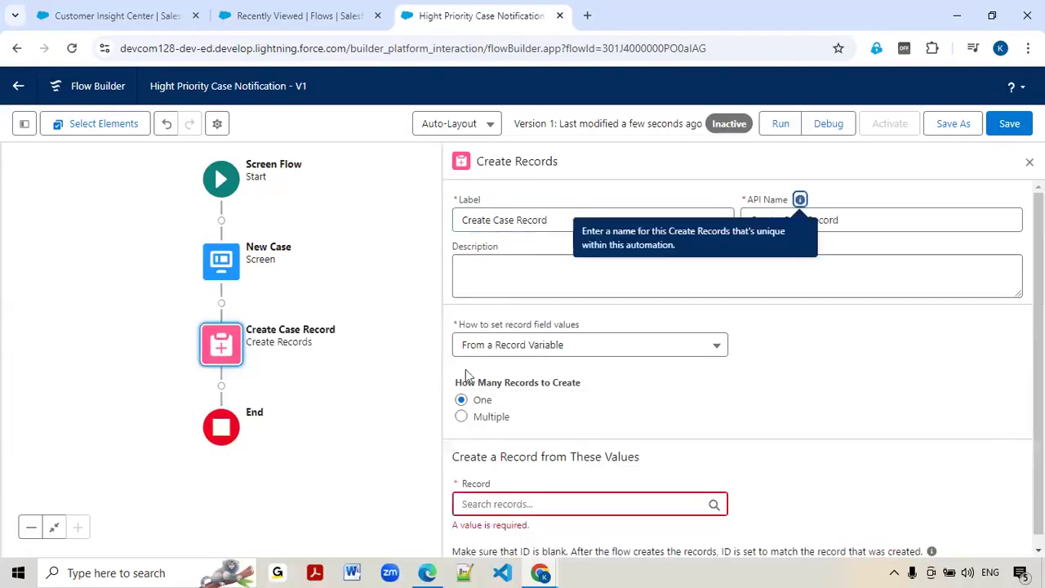
pyautogui.click(595, 349)
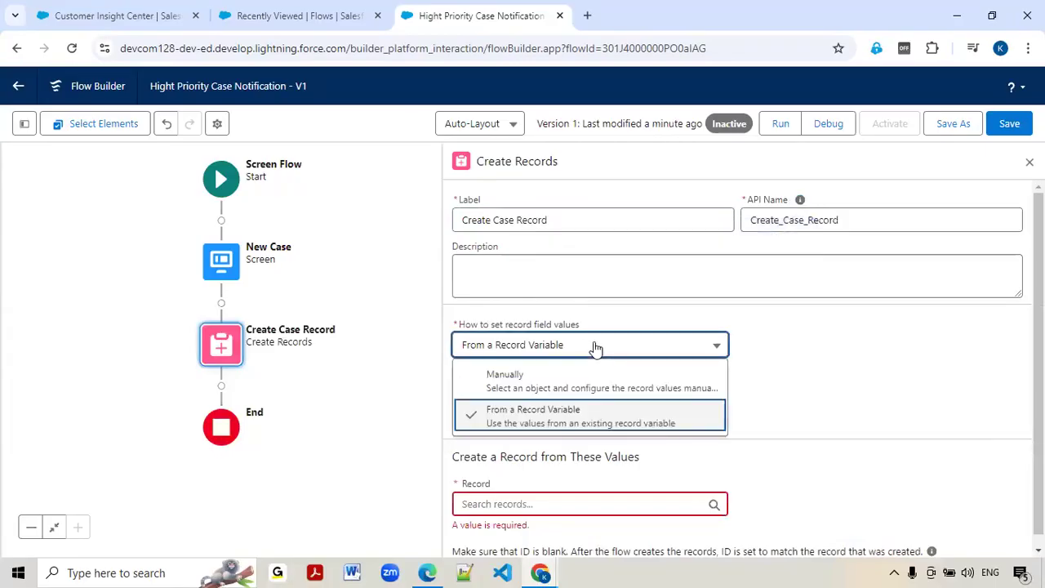
pyautogui.click(559, 382)
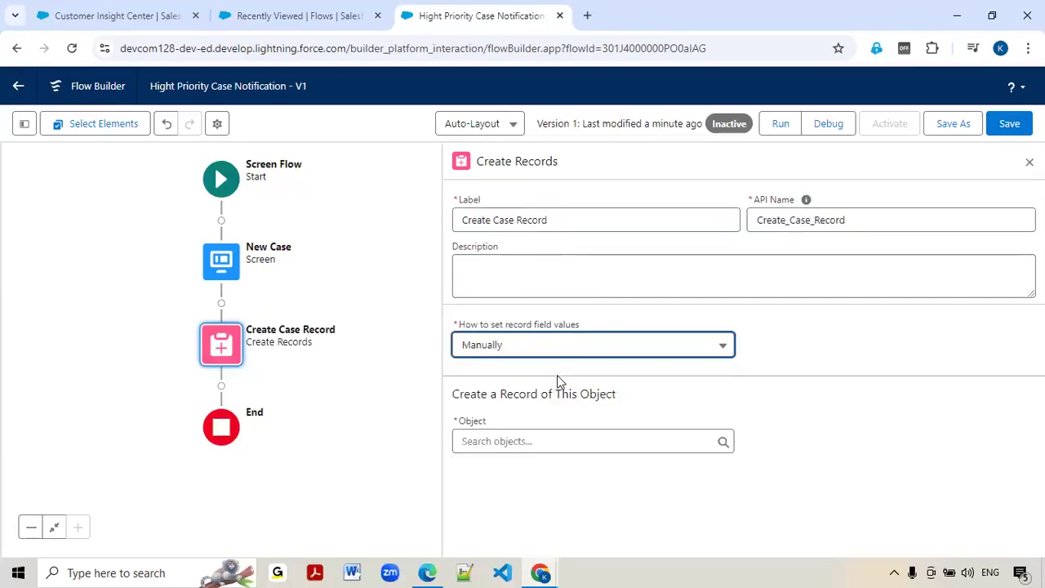
pyautogui.click(507, 443)
pyautogui.write('Case')
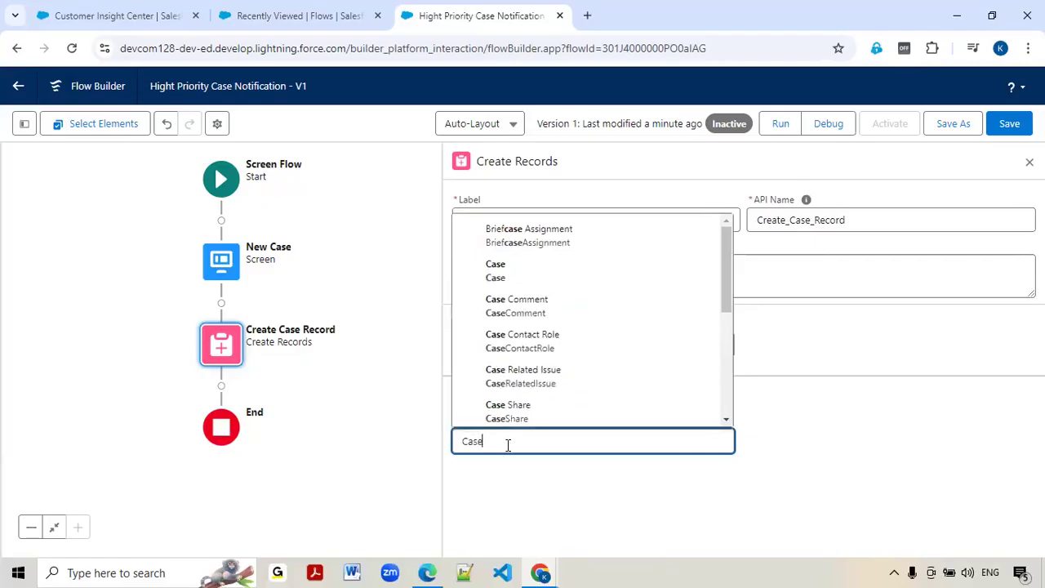
pyautogui.click(496, 276)
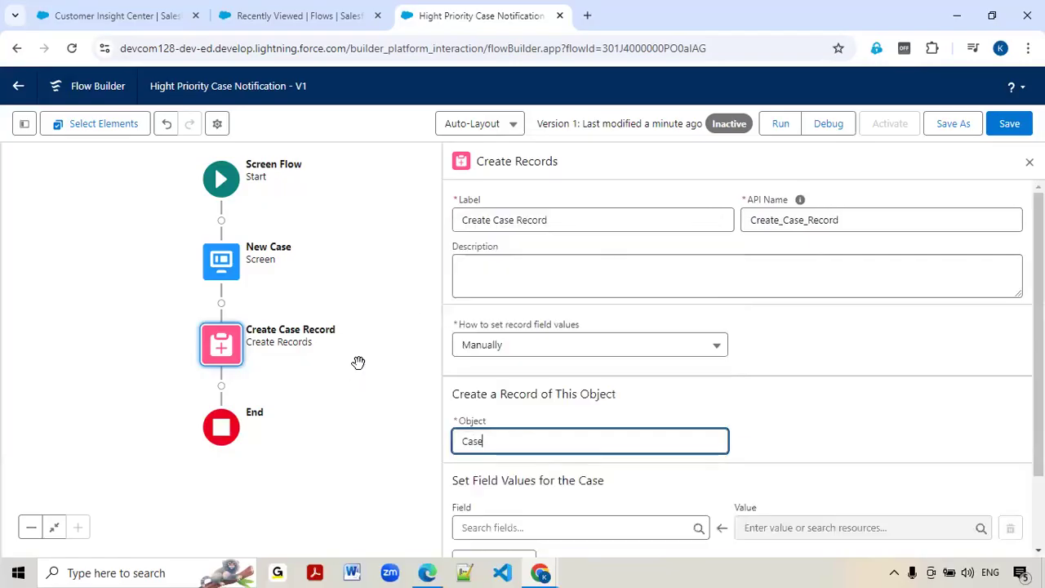
# Map the case's OwnerId field to the Record ID of the assignTouser lookup.
pyautogui.click(516, 527)
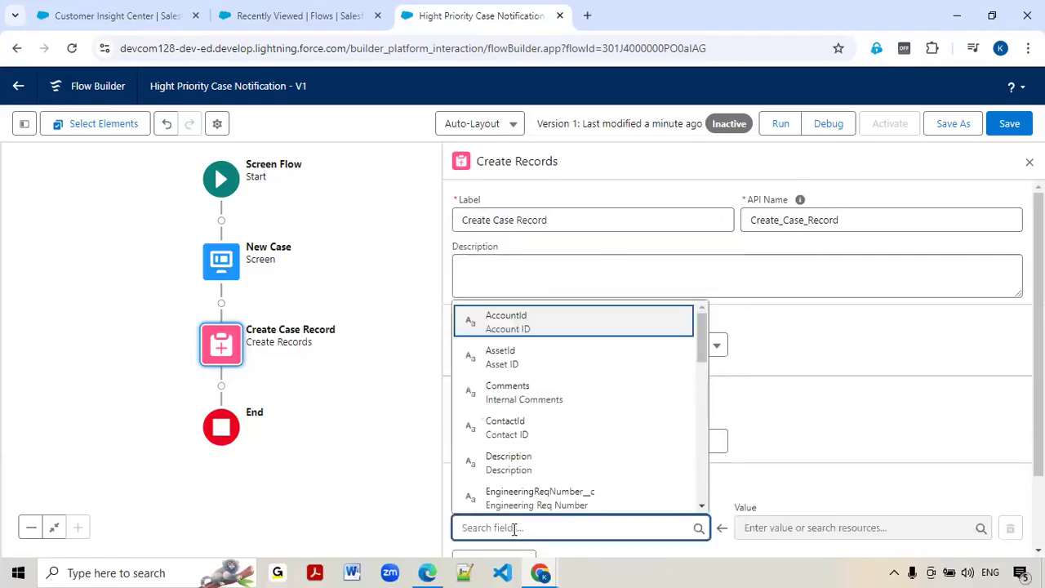
pyautogui.write('Own')
pyautogui.click(500, 499)
pyautogui.scroll(-1, 835, 437)
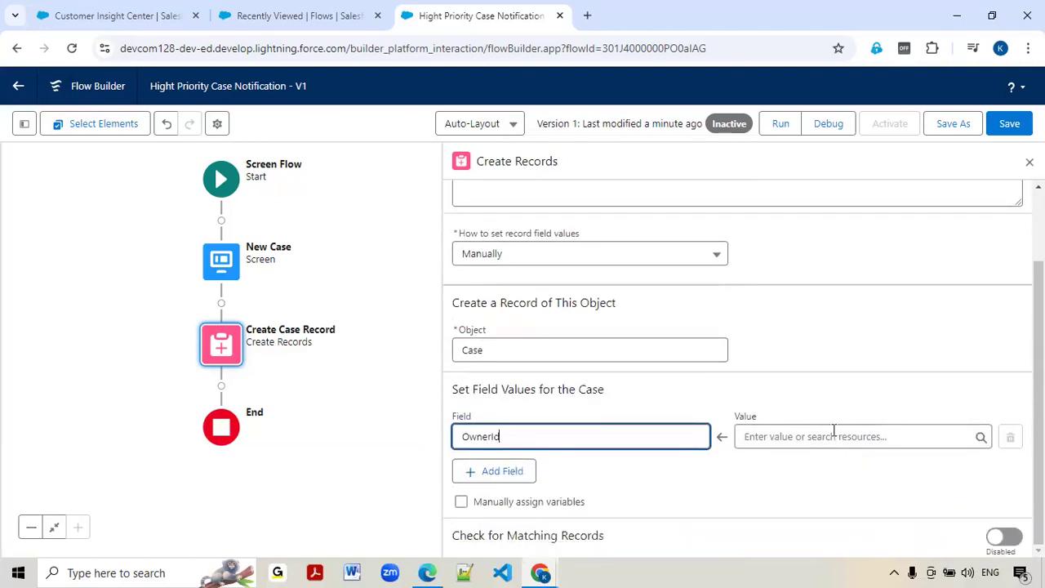
pyautogui.click(834, 436)
pyautogui.write('ass')
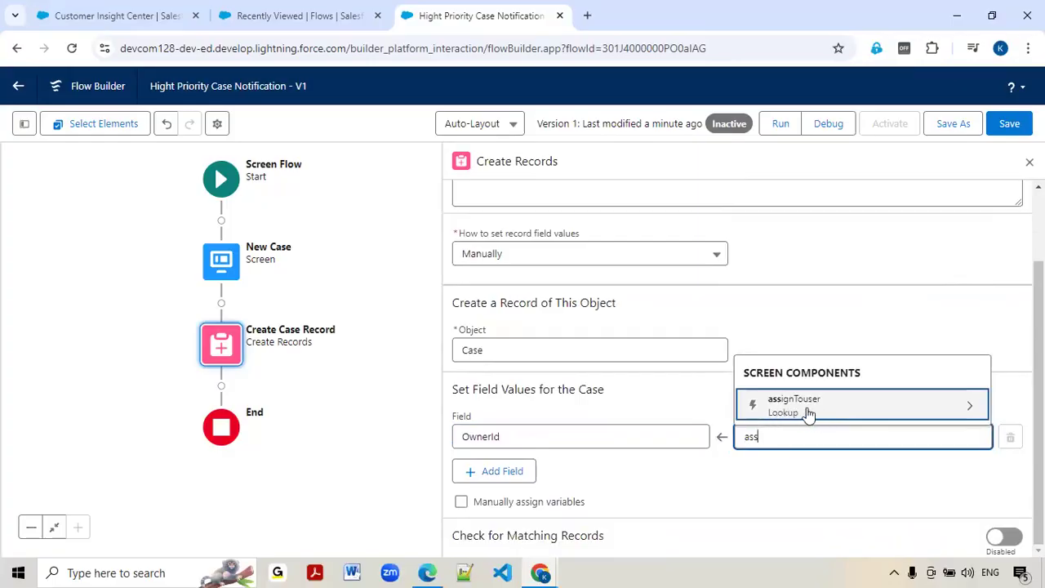
pyautogui.click(809, 414)
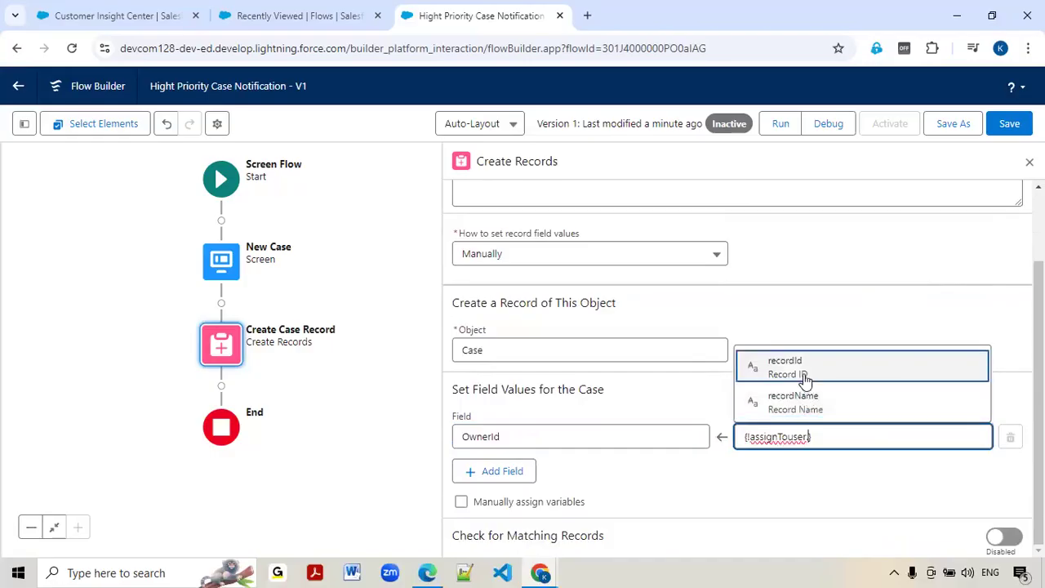
pyautogui.click(803, 378)
# Add a Subject field assignment that takes its value from the Subject of caseFields.
pyautogui.click(496, 480)
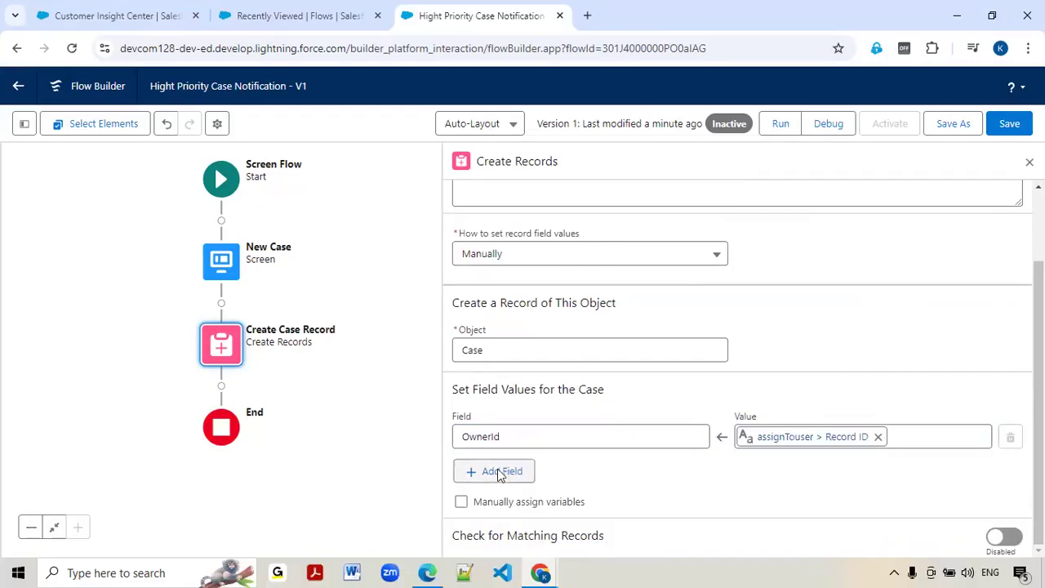
pyautogui.click(515, 436)
pyautogui.write('subj')
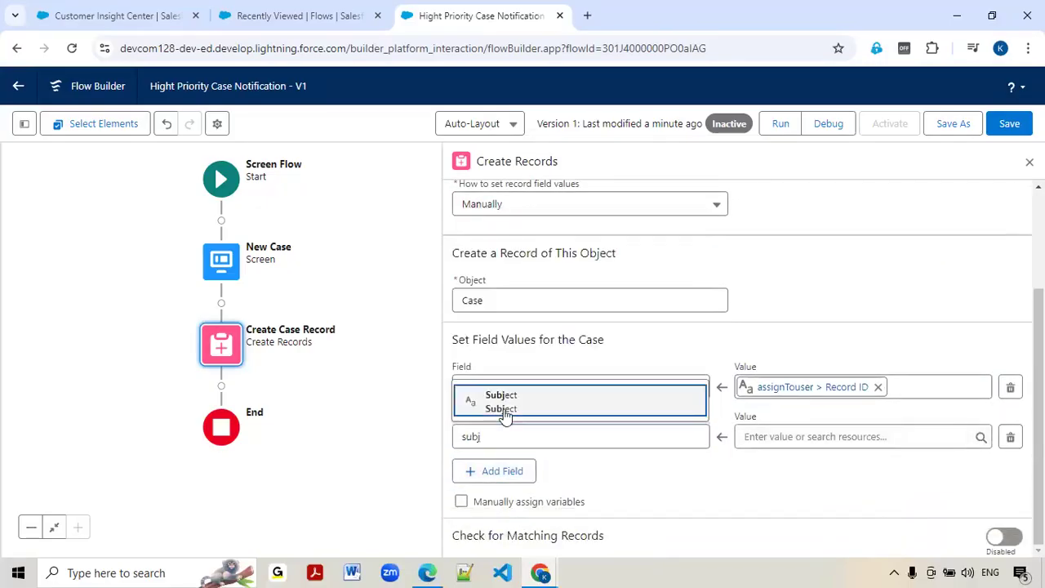
pyautogui.click(504, 408)
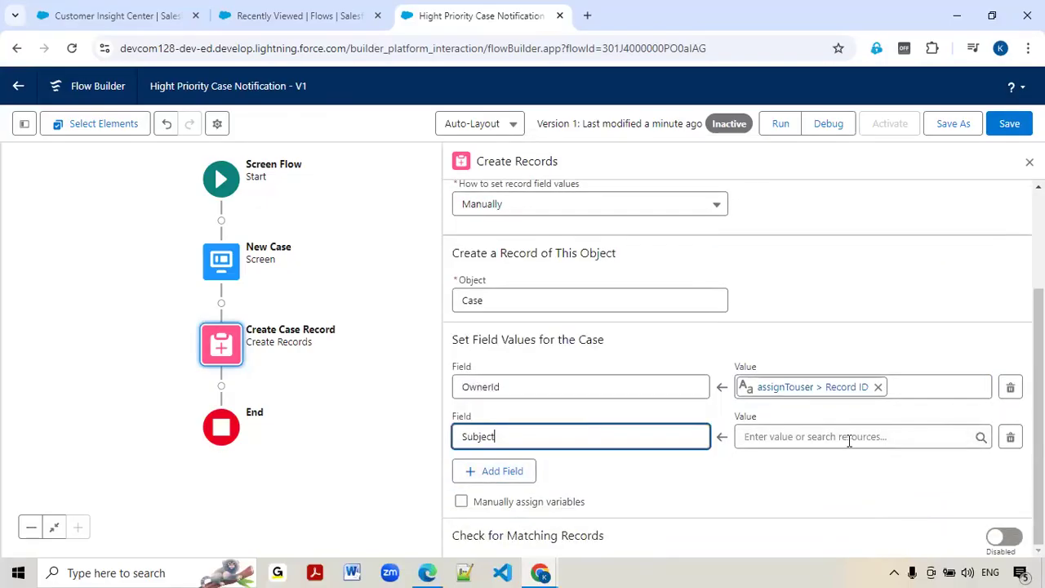
pyautogui.click(844, 438)
pyautogui.write('case')
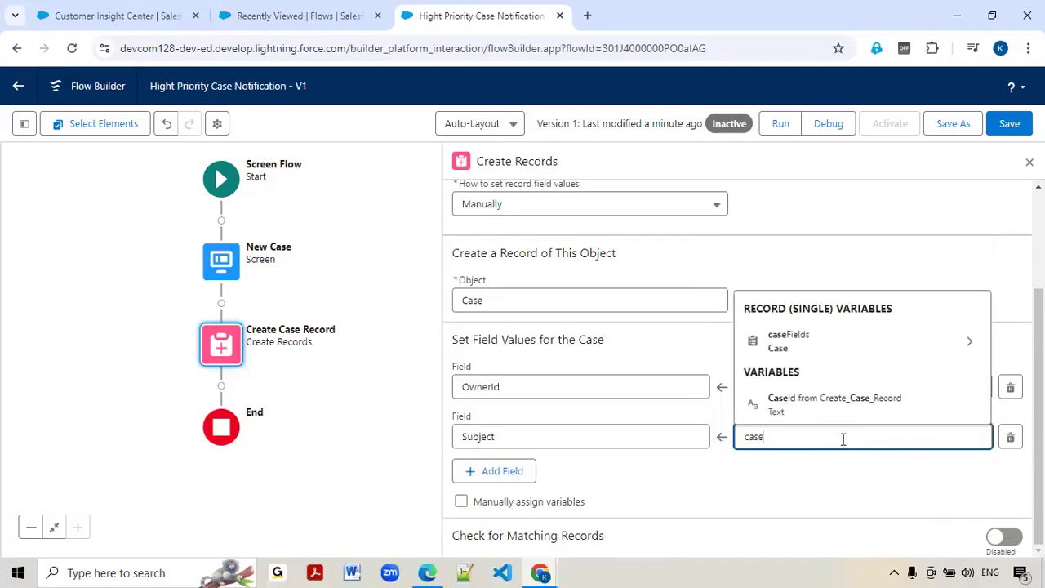
pyautogui.click(786, 347)
pyautogui.write('Sub')
pyautogui.click(793, 401)
# Add a Type field assignment that takes its value from the Case Type of caseFields.
pyautogui.click(480, 472)
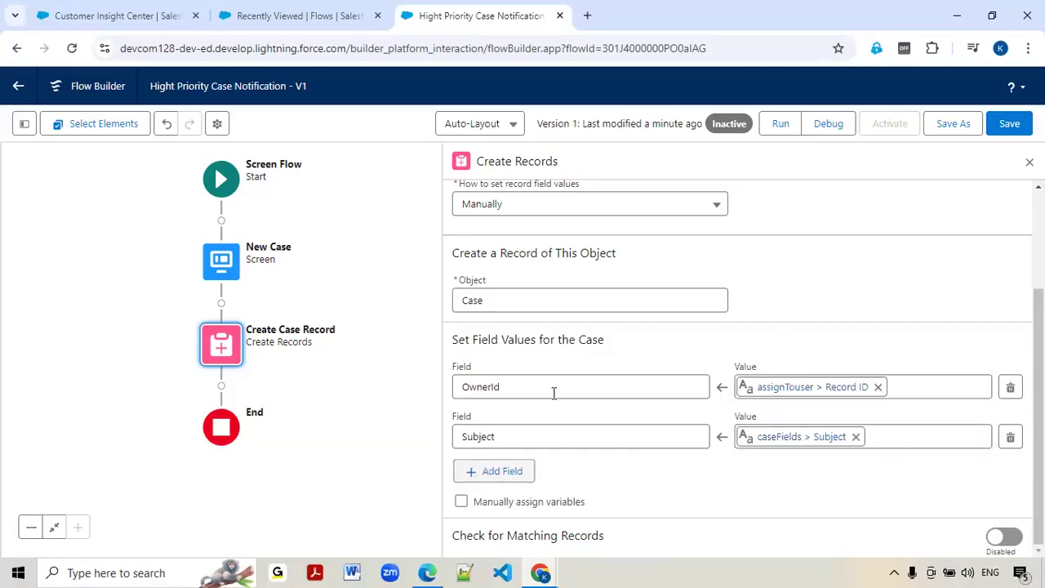
pyautogui.click(528, 438)
pyautogui.write('Type')
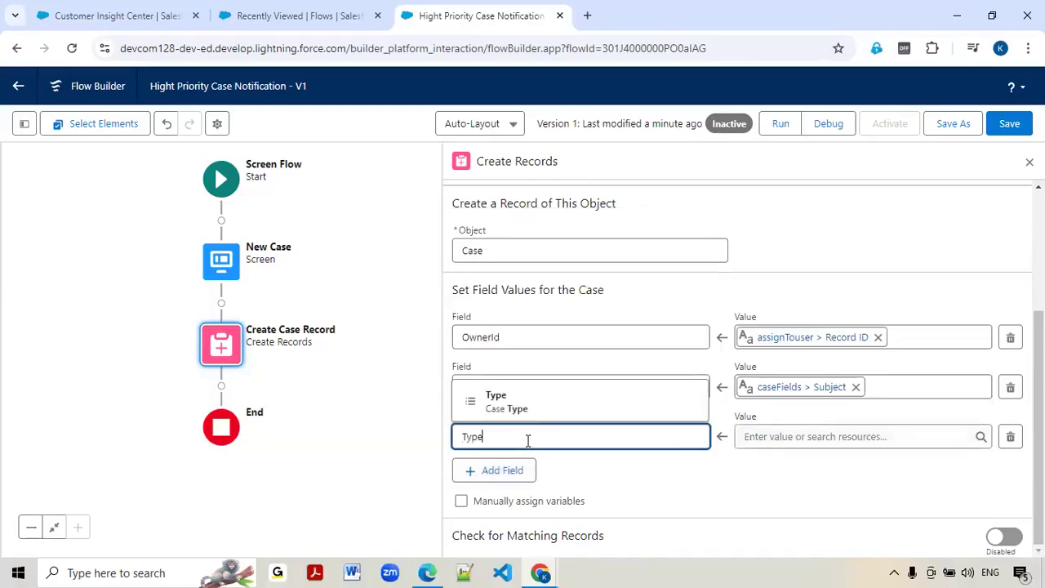
pyautogui.click(543, 412)
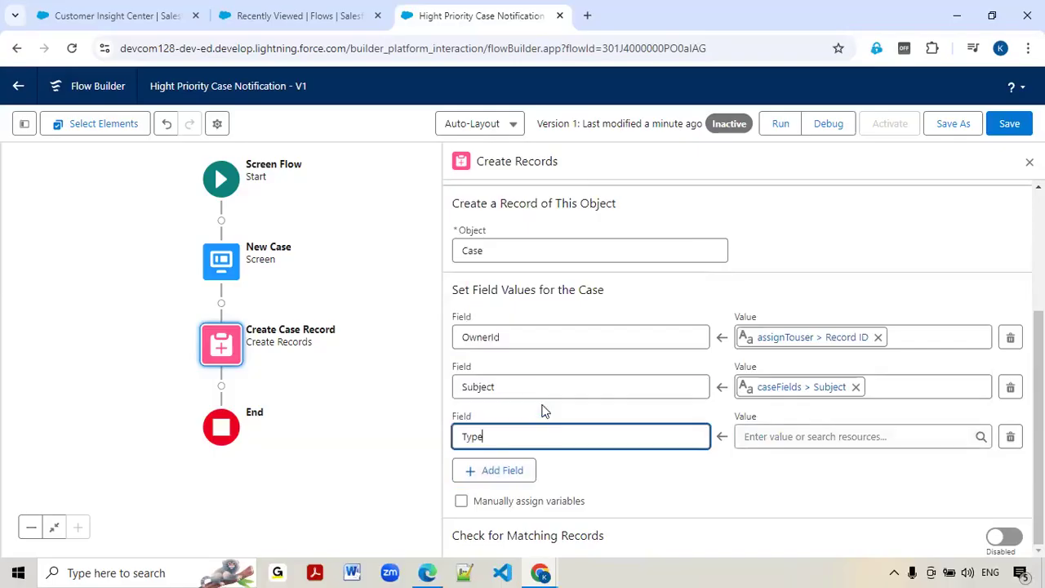
pyautogui.click(789, 439)
pyautogui.write('Case')
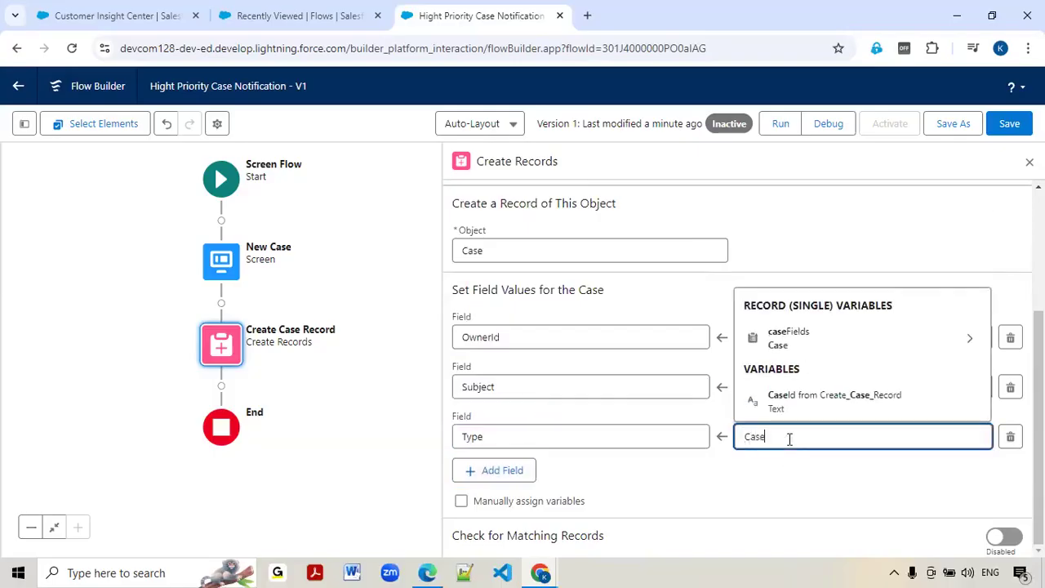
pyautogui.click(801, 346)
pyautogui.write('Type')
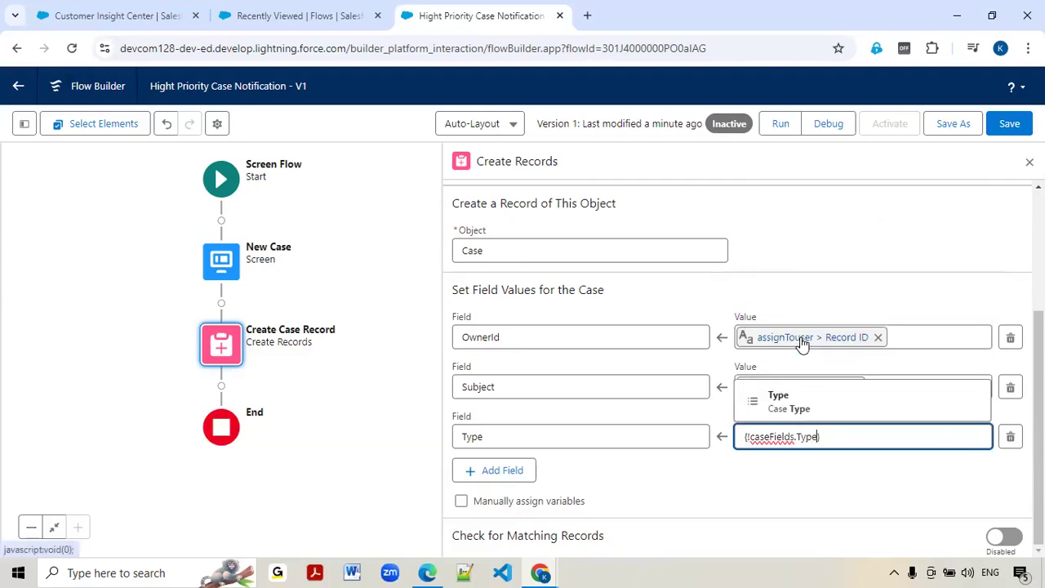
pyautogui.click(792, 400)
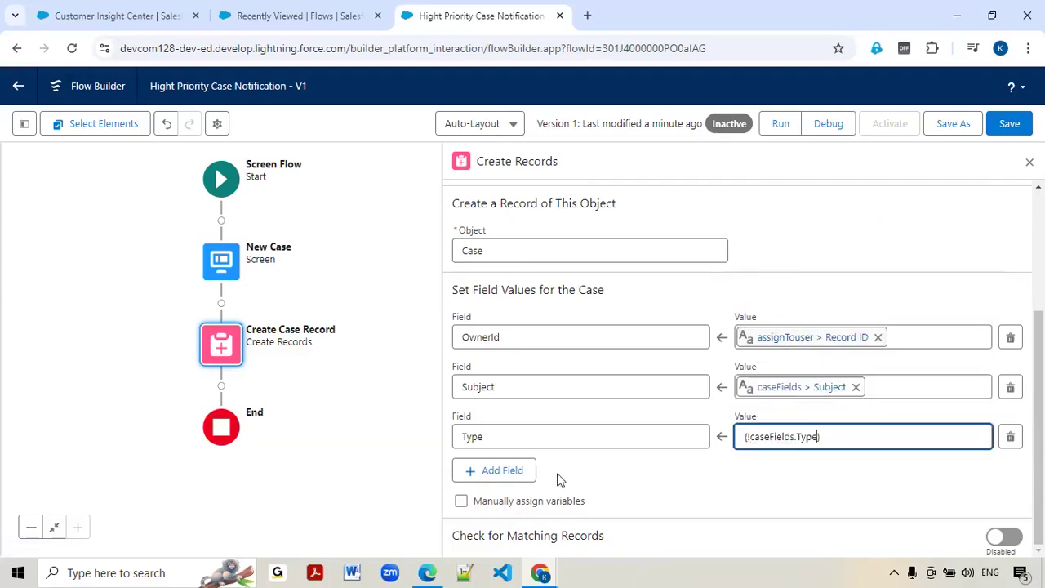
# Add a Priority field assignment that takes its value from the Priority of caseFields.
pyautogui.click(500, 472)
pyautogui.click(478, 485)
pyautogui.write('Pri')
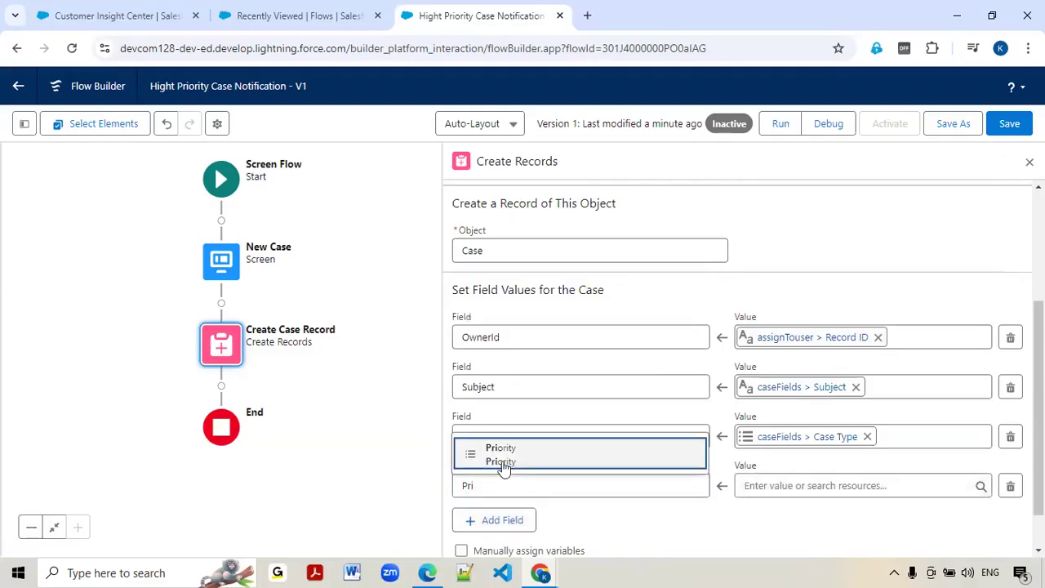
pyautogui.click(482, 453)
pyautogui.click(777, 486)
pyautogui.write('Case')
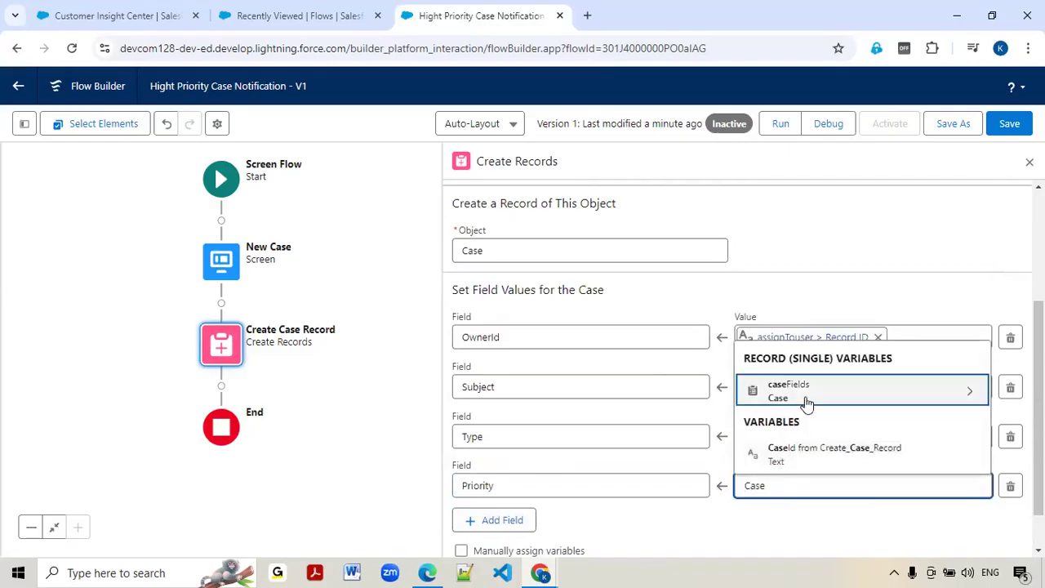
pyautogui.click(805, 398)
pyautogui.write('Pri')
pyautogui.click(789, 454)
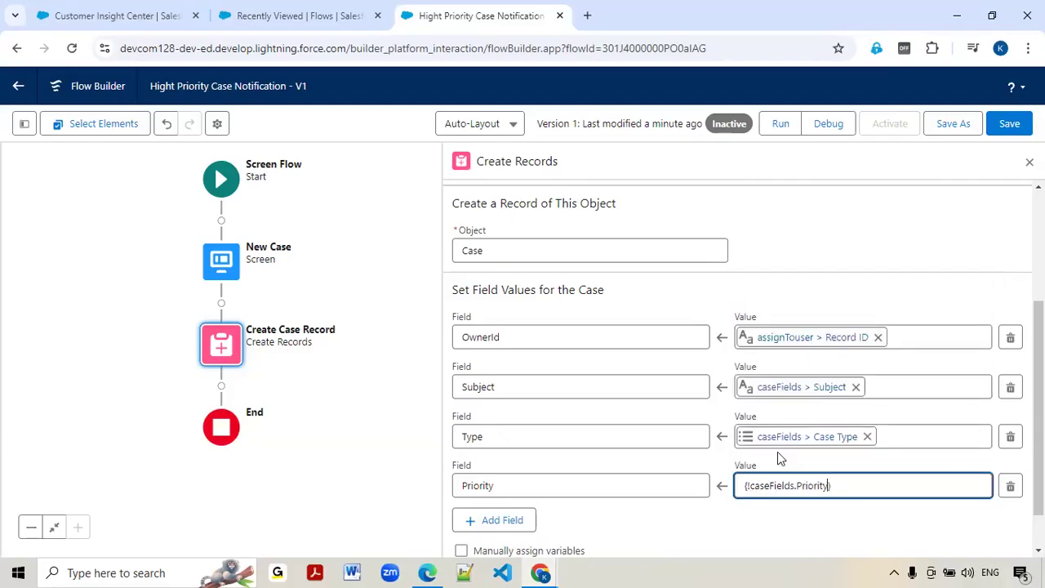
# Add a Reason field assignment that takes its value from the Case Reason of caseFields.
pyautogui.click(524, 531)
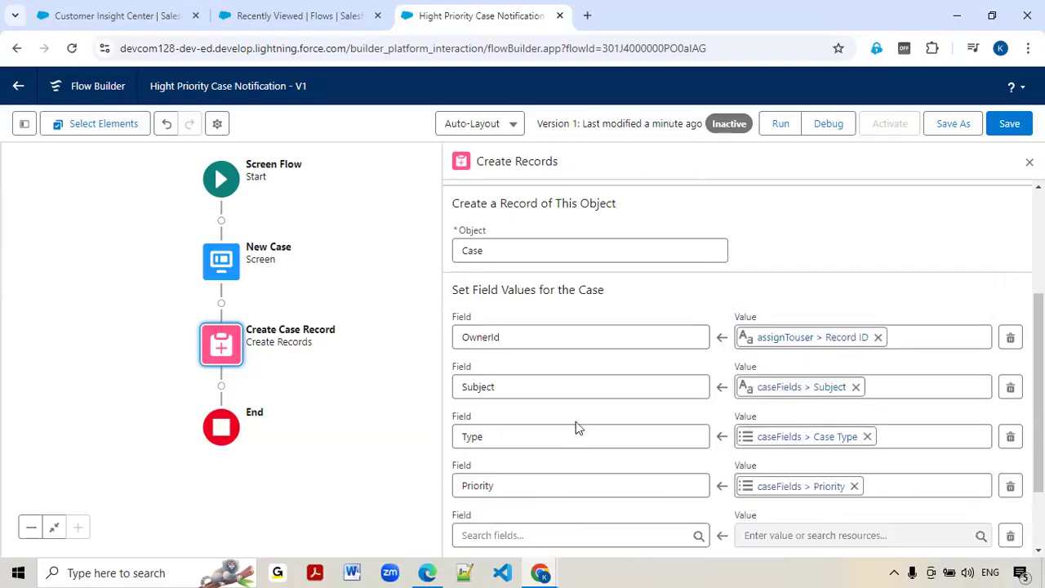
pyautogui.scroll(-2, 563, 445)
pyautogui.click(562, 436)
pyautogui.write('Reas')
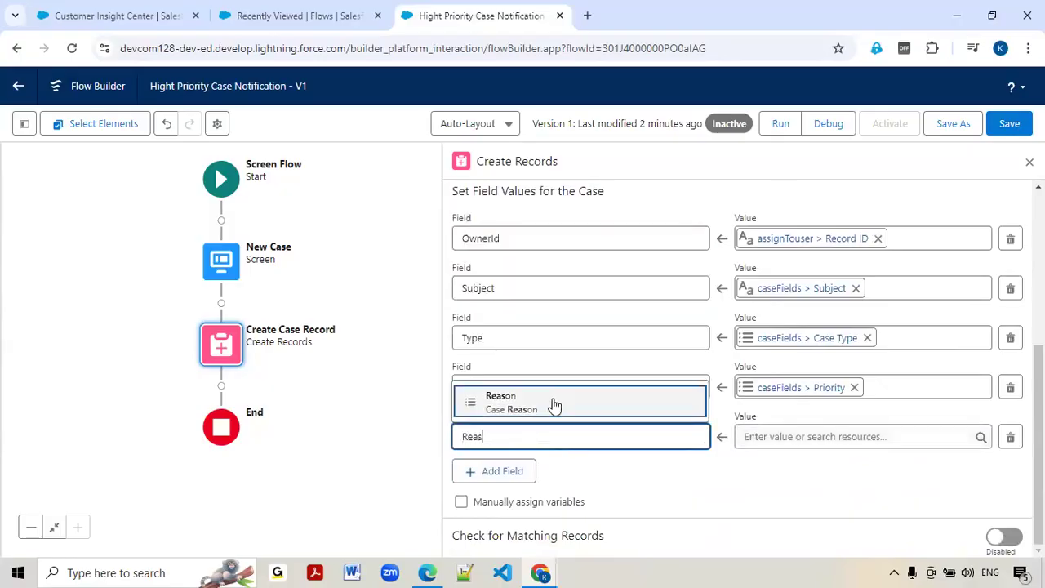
pyautogui.click(552, 400)
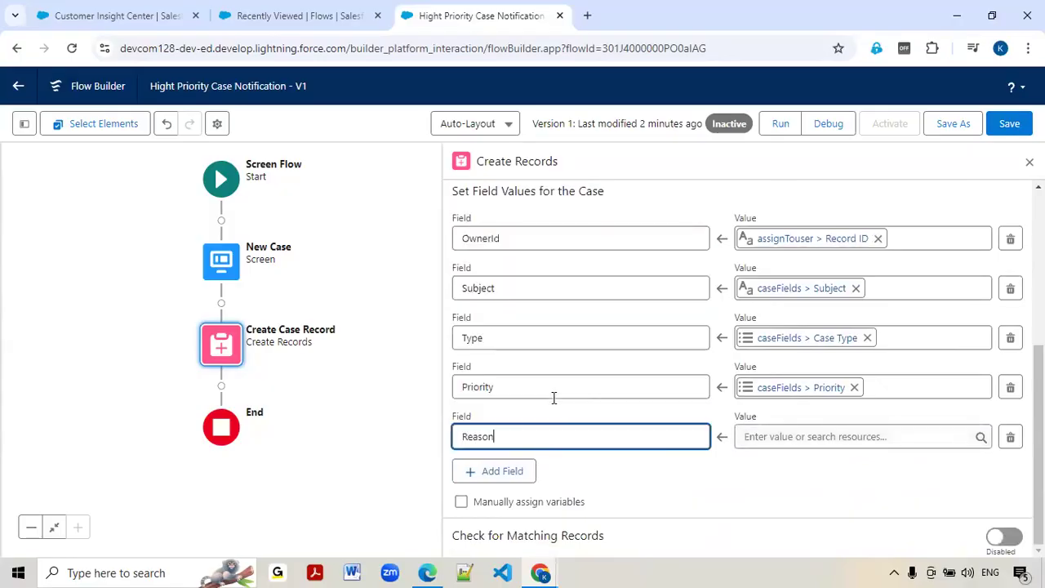
pyautogui.click(770, 436)
pyautogui.write('case')
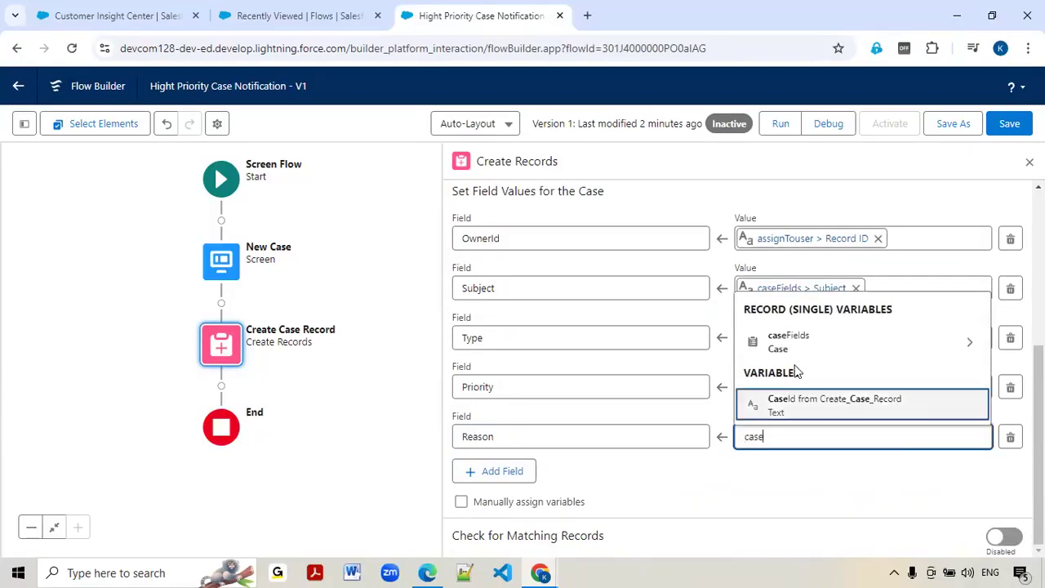
pyautogui.click(799, 346)
pyautogui.write('Re')
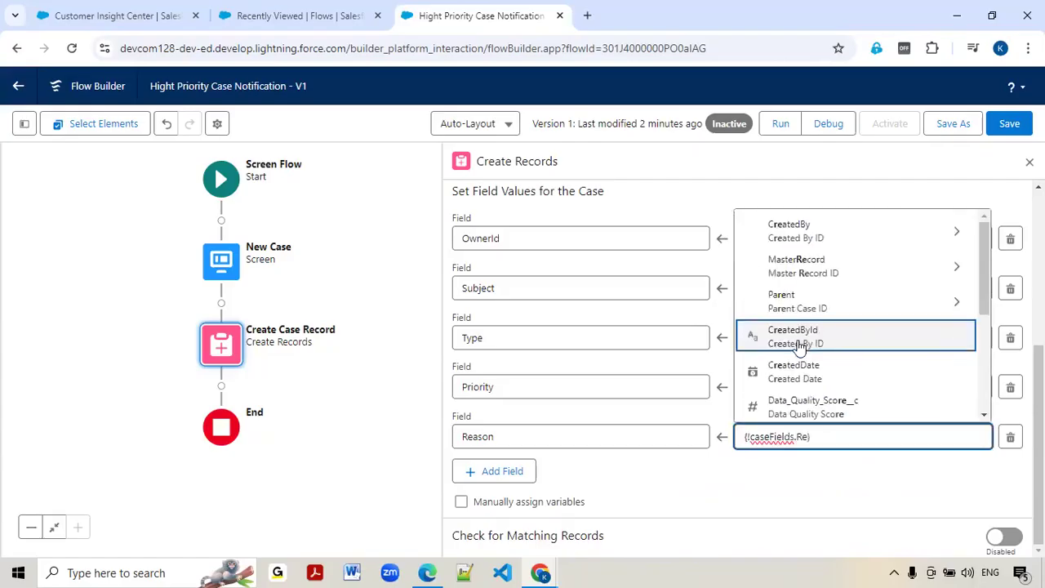
pyautogui.write('a')
pyautogui.click(792, 406)
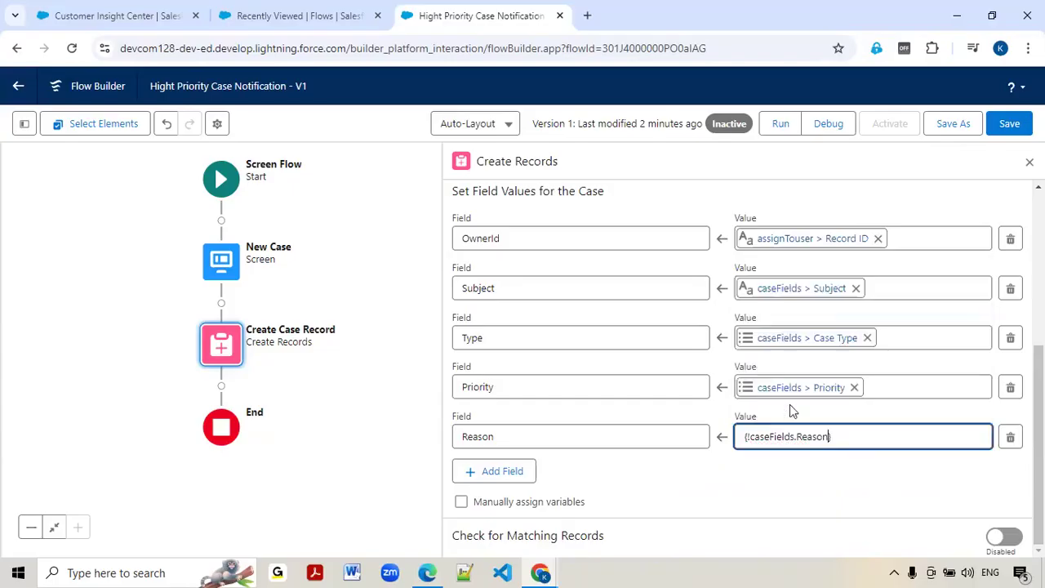
# Add a Description field assignment that takes its value from the Description of caseFields.
pyautogui.click(522, 483)
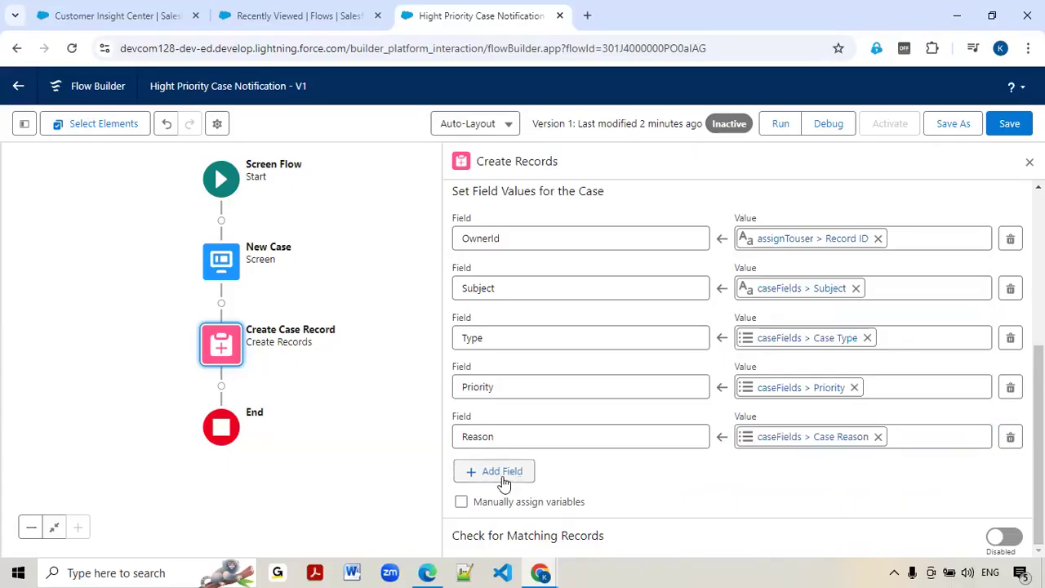
pyautogui.click(504, 472)
pyautogui.click(502, 486)
pyautogui.write('Des')
pyautogui.click(520, 459)
pyautogui.click(785, 486)
pyautogui.write('De')
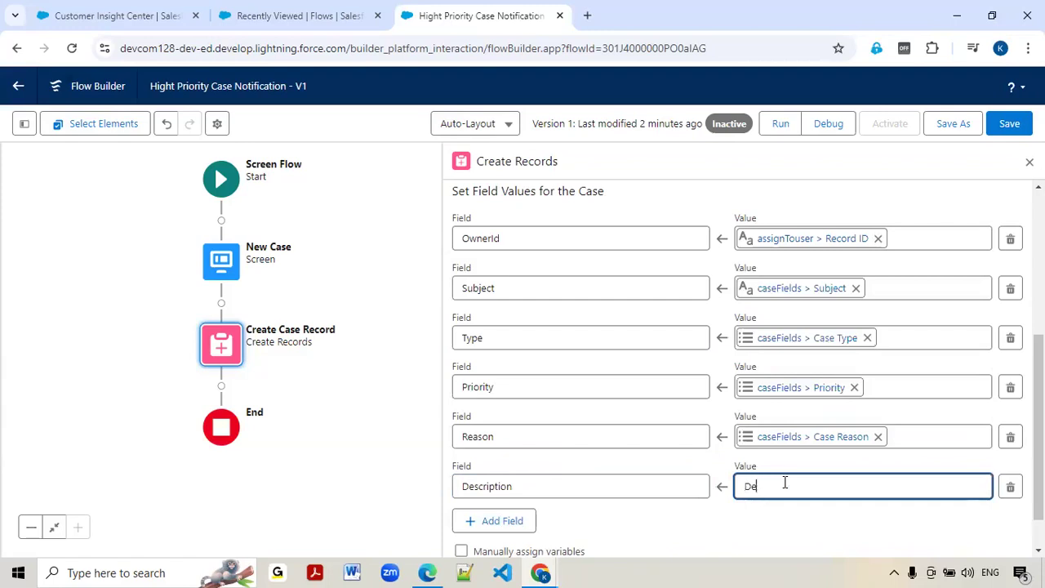
pyautogui.press('BackSpace')
pyautogui.press('BackSpace')
pyautogui.write('caseFields.Des}')
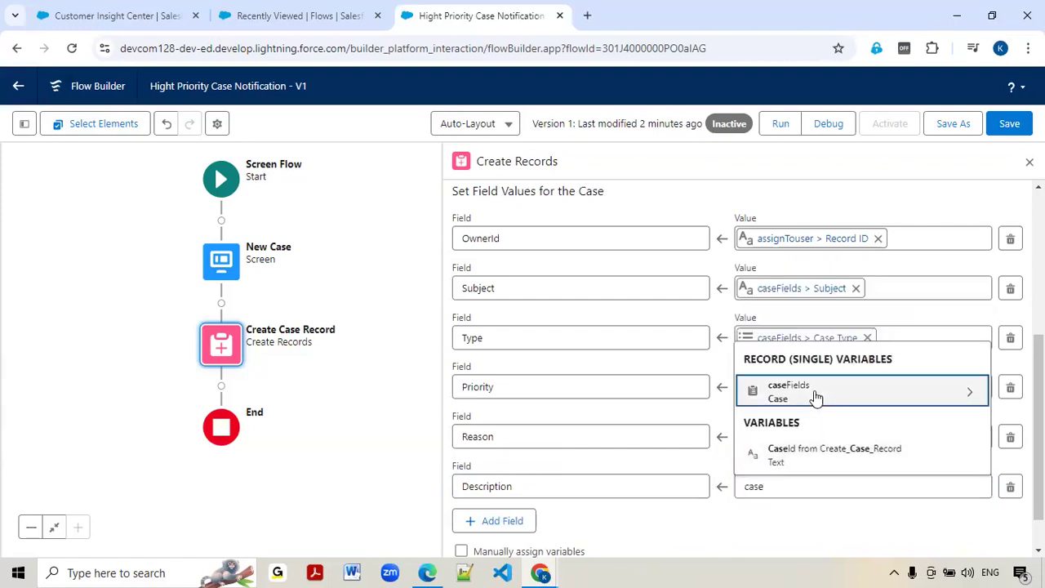
pyautogui.click(815, 396)
pyautogui.write('Des')
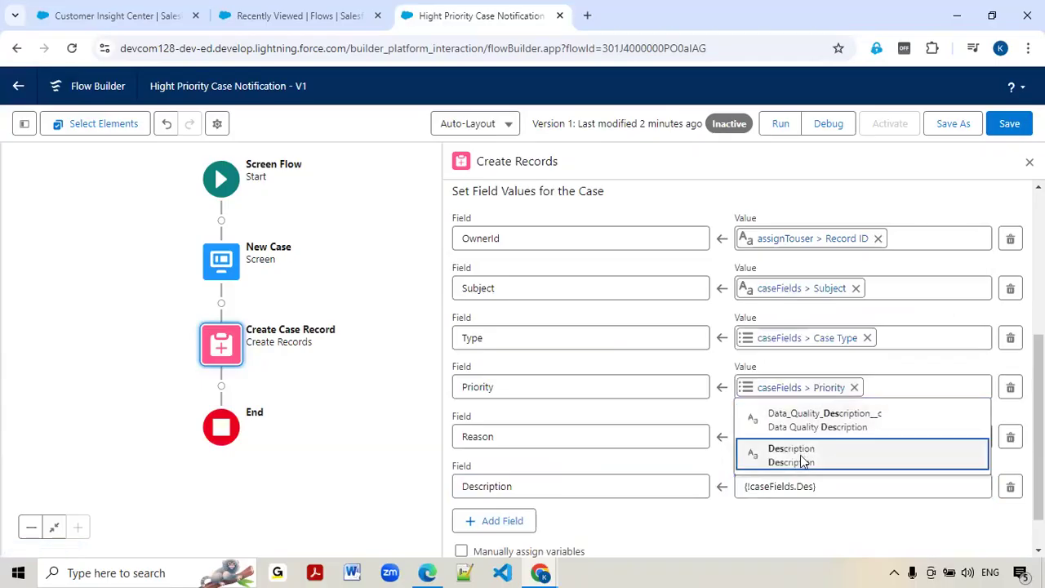
pyautogui.click(803, 457)
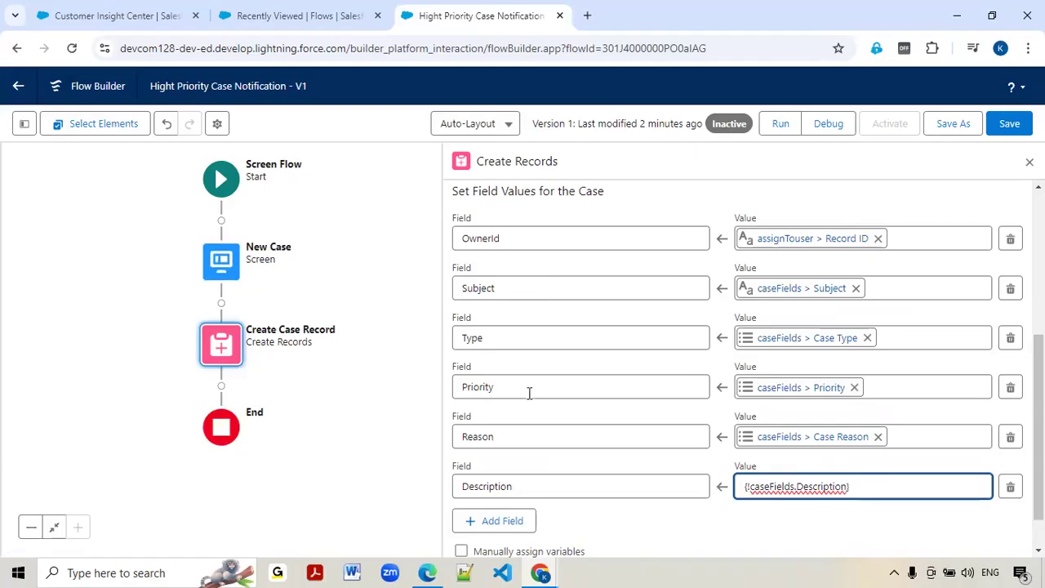
pyautogui.click(702, 527)
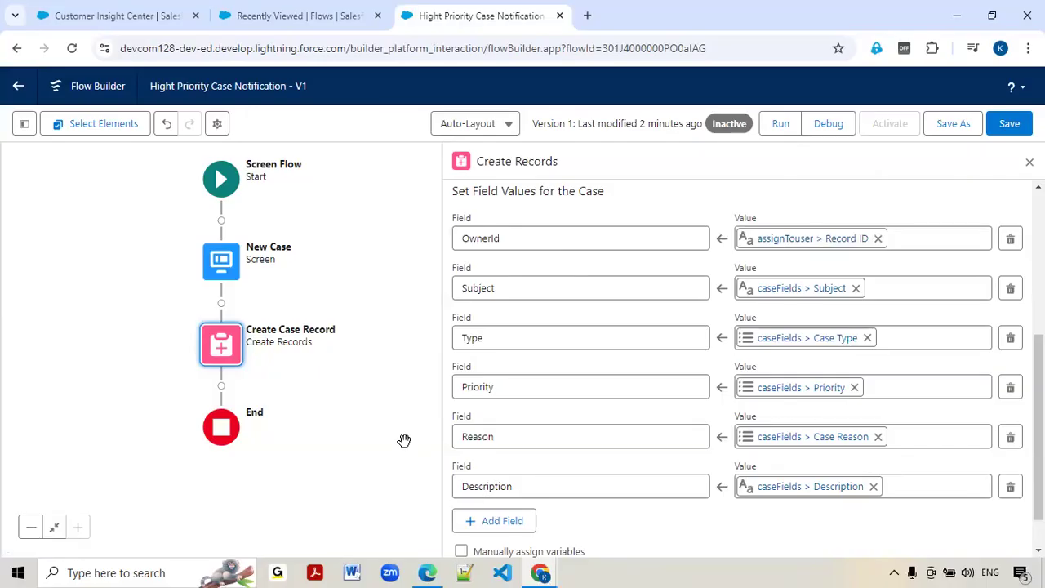
# Enable manual variable assignment for the Create Case Record element and review the notification and success message criteria in the slides.
pyautogui.scroll(-1, 569, 310)
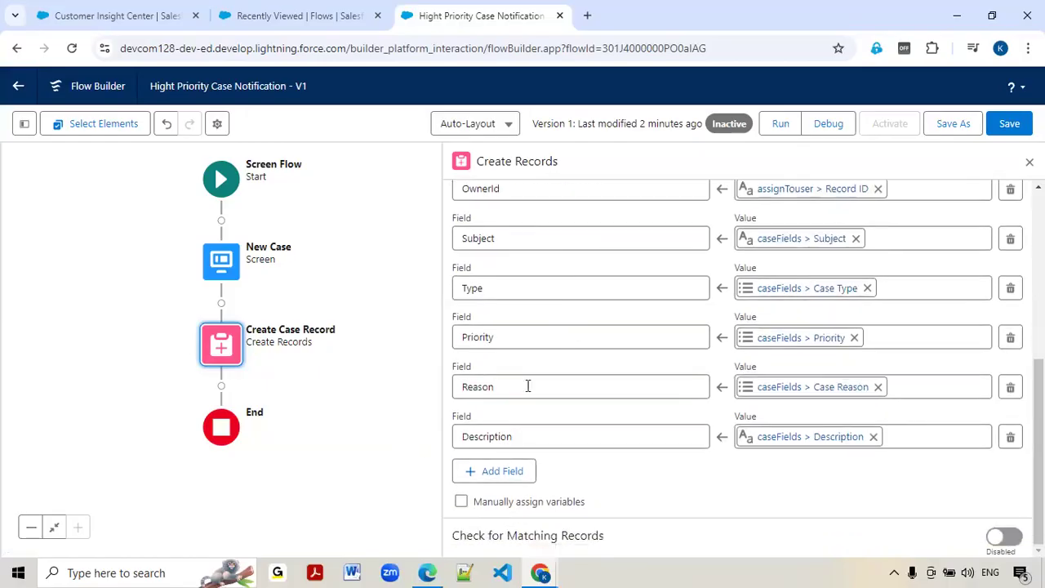
pyautogui.click(461, 501)
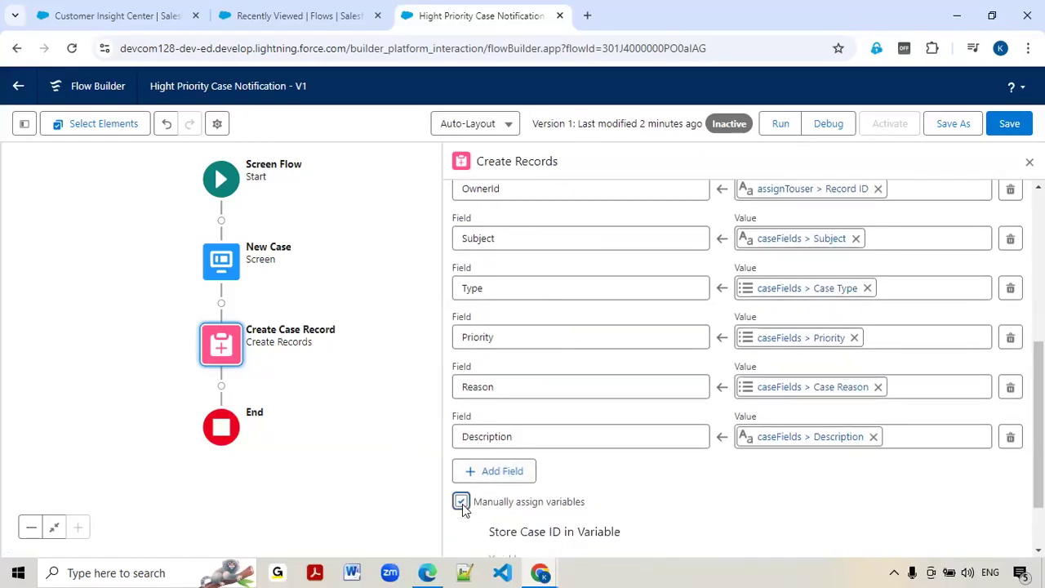
pyautogui.scroll(-2, 667, 500)
pyautogui.click(593, 497)
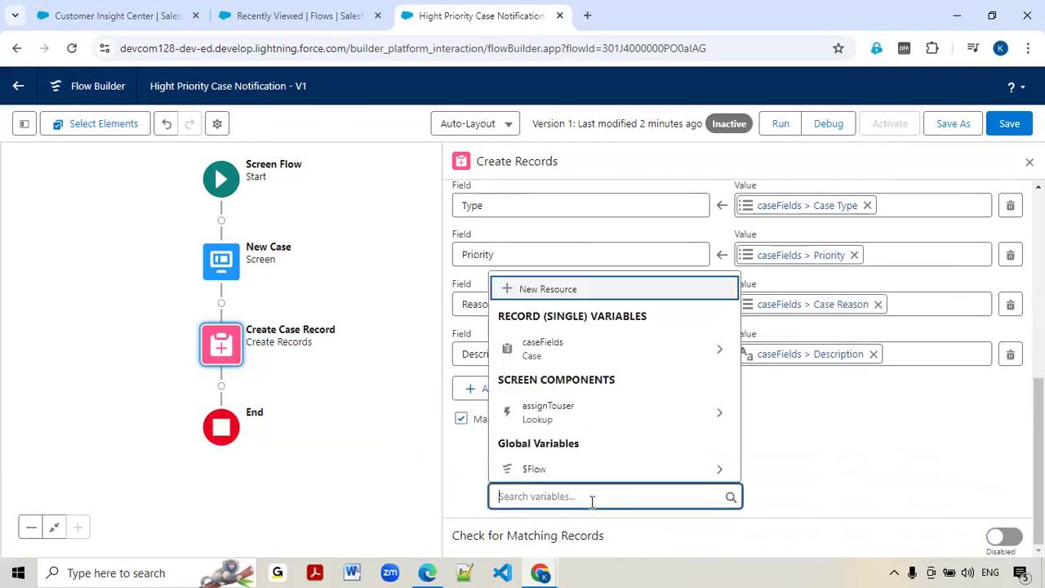
pyautogui.hotkey('alt', 'Tab')
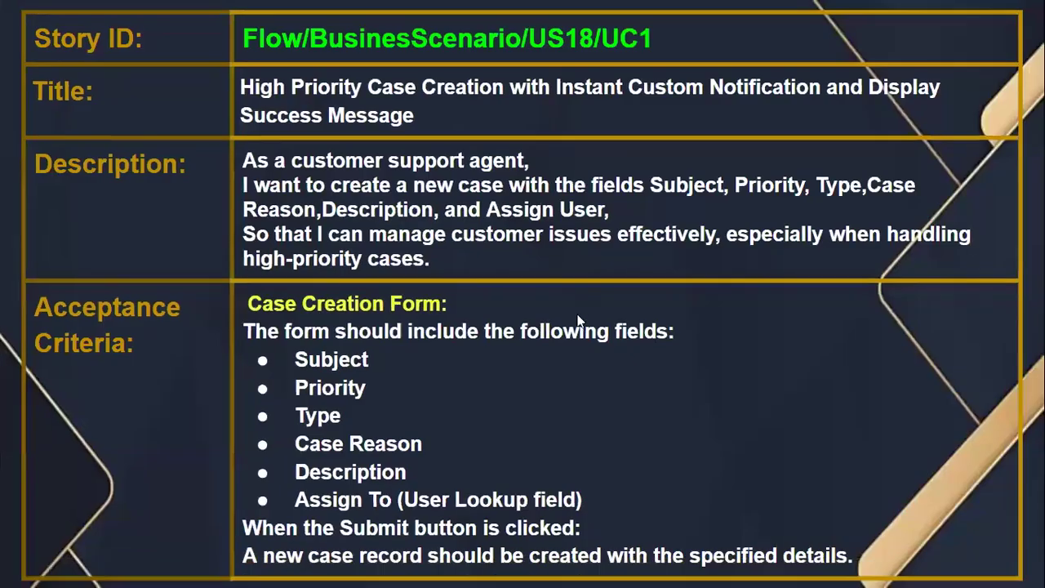
pyautogui.click(571, 306)
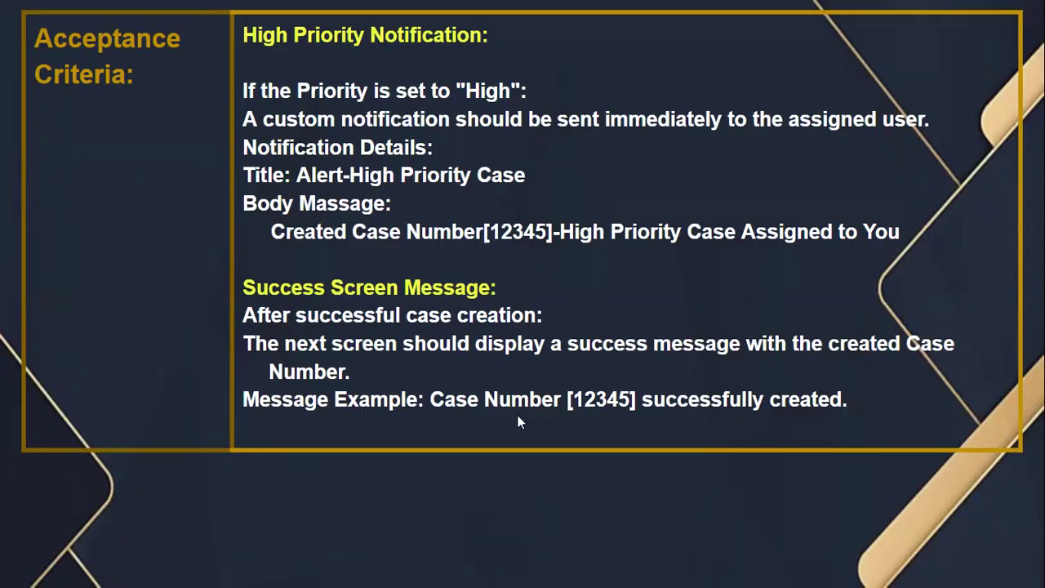
pyautogui.hotkey('alt', 'Tab')
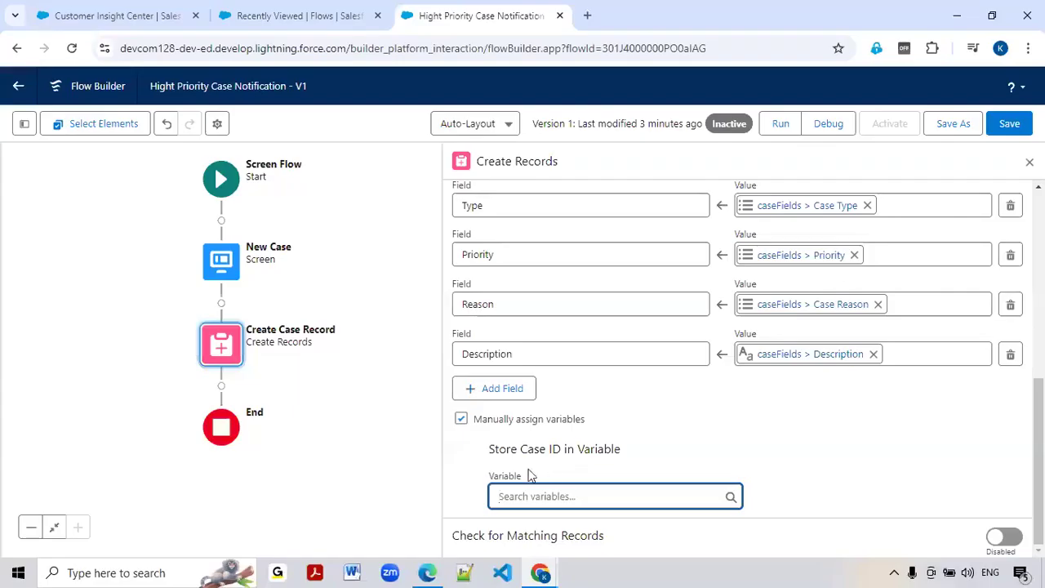
# Store the new case's ID in the Case ID of caseFields and save the flow.
pyautogui.click(530, 493)
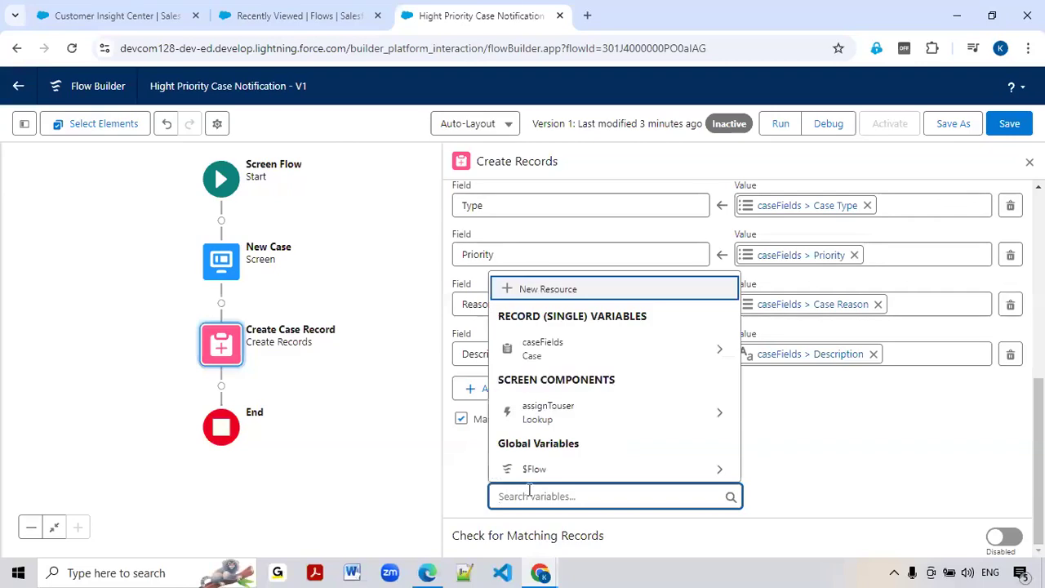
pyautogui.write('case')
pyautogui.click(549, 467)
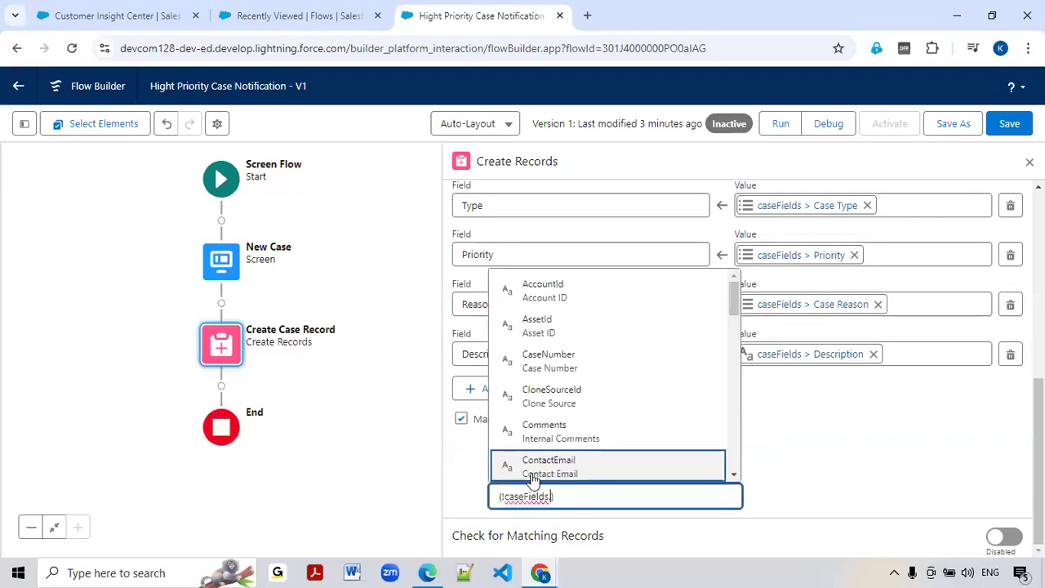
pyautogui.write('Id')
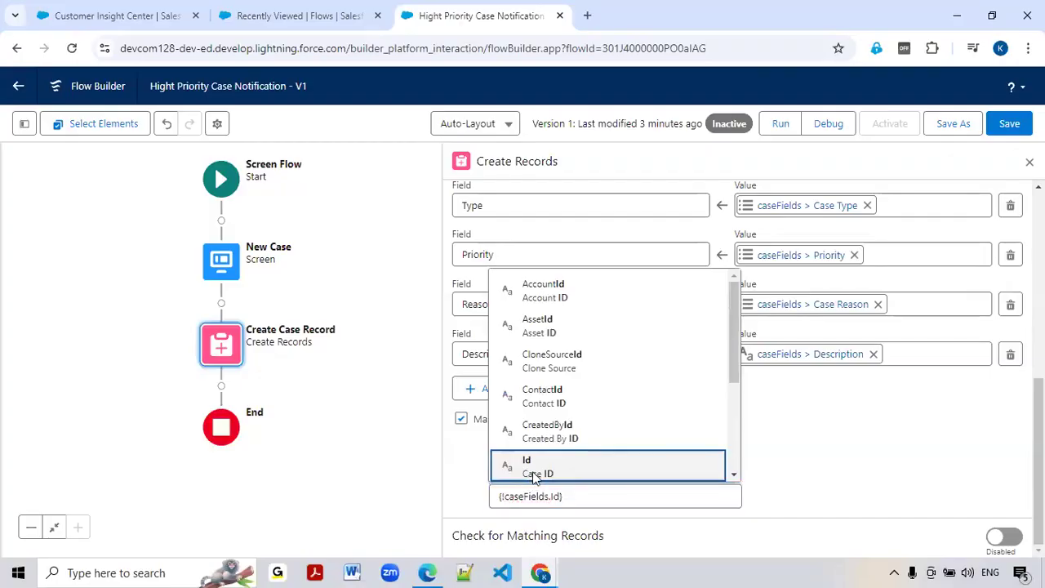
pyautogui.click(534, 470)
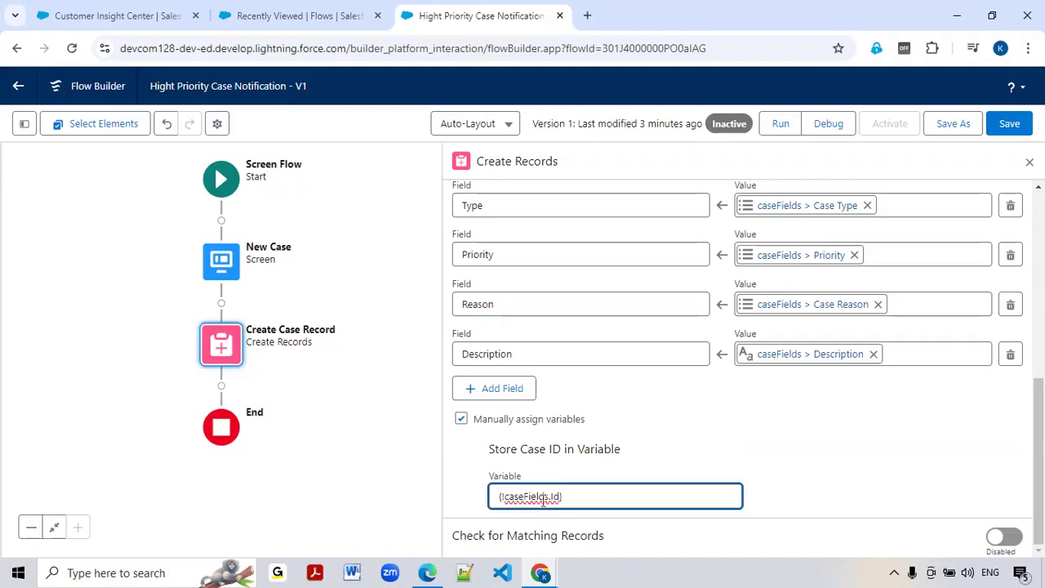
pyautogui.click(808, 491)
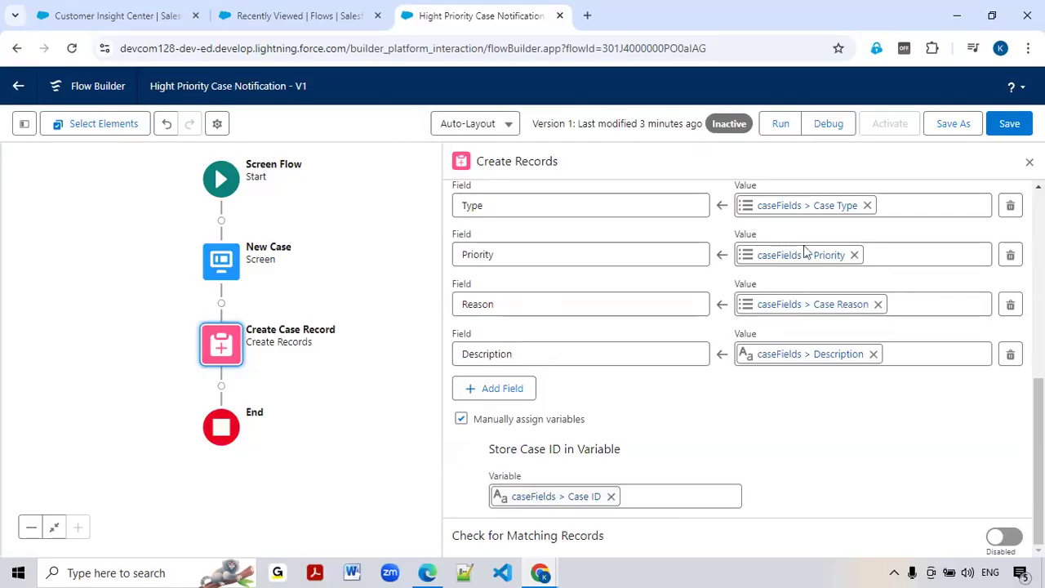
pyautogui.click(1010, 125)
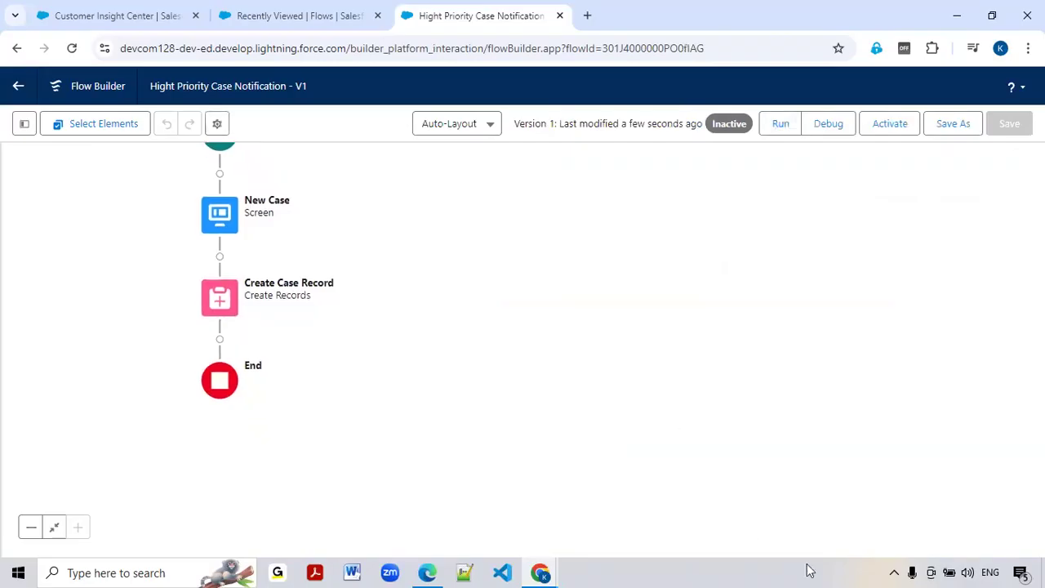
# Add a Get Records element after Create Case Record, labelled Get Newly Created Case Record, for the Case object.
pyautogui.hotkey('alt', 'Tab')
pyautogui.click(221, 341)
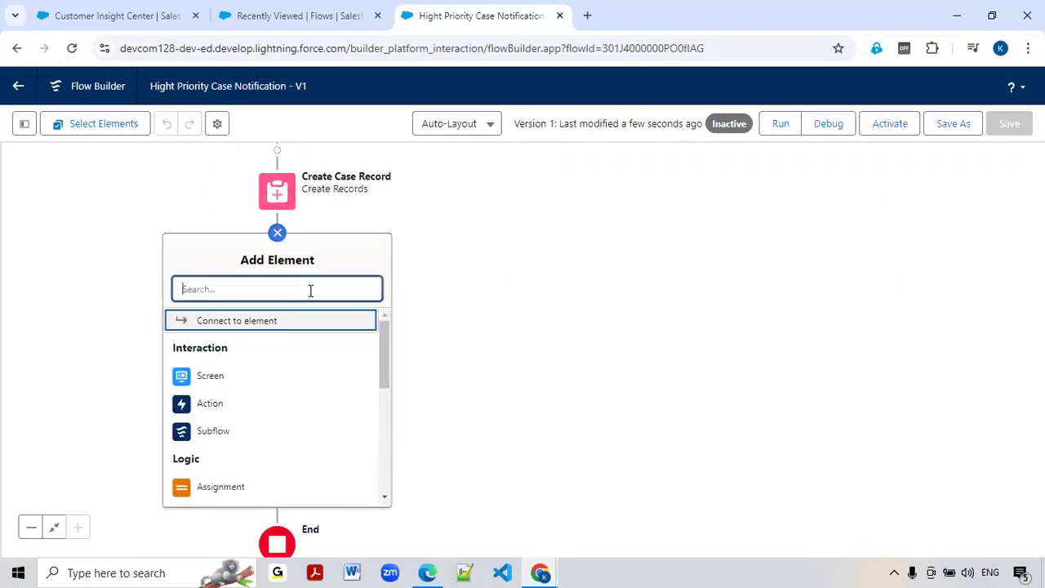
pyautogui.write('get')
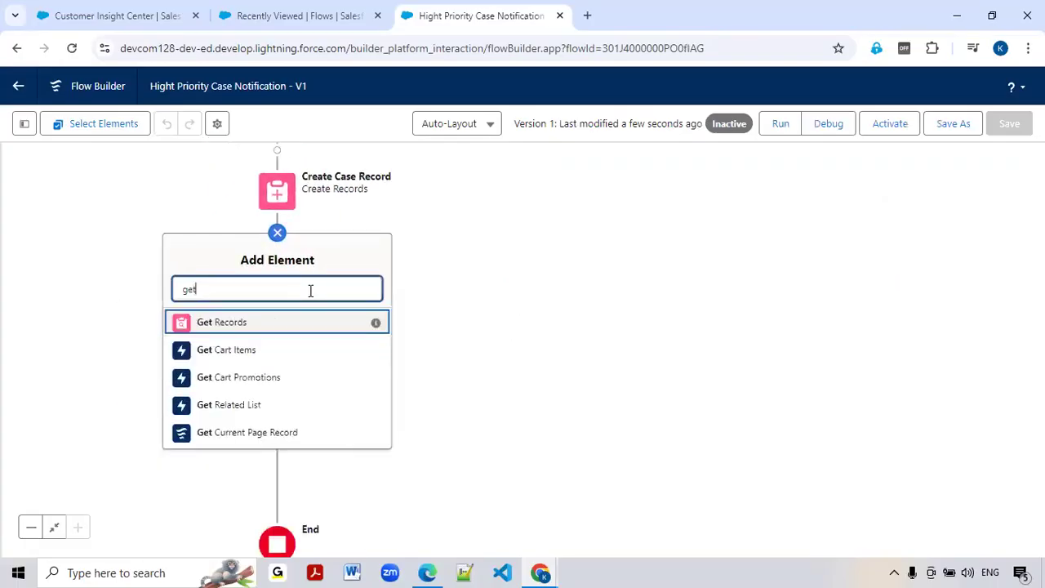
pyautogui.click(242, 327)
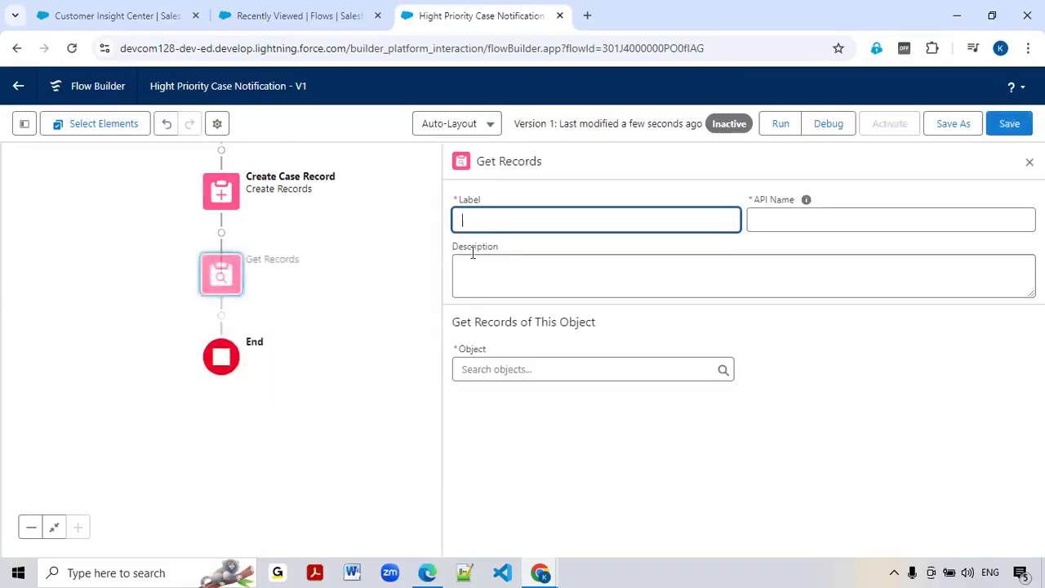
pyautogui.write('Get New')
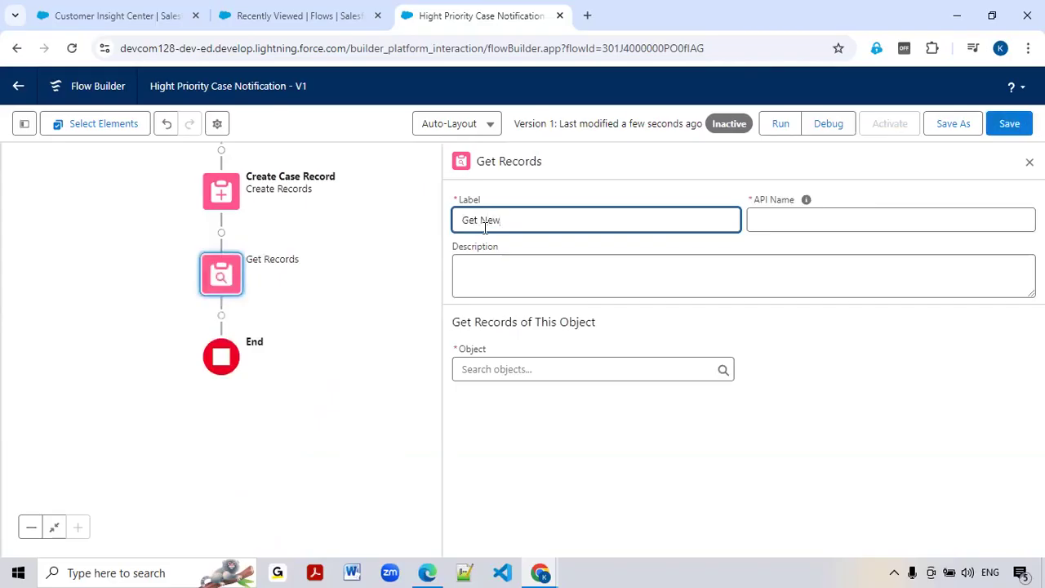
pyautogui.write('ly Created Case Record')
pyautogui.click(520, 370)
pyautogui.scroll(-5, 521, 369)
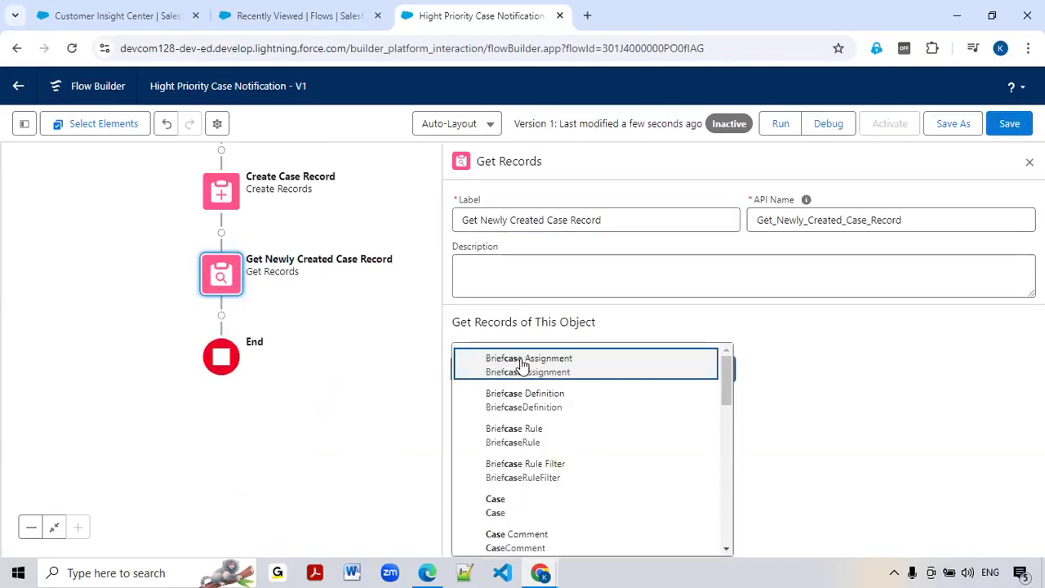
pyautogui.click(505, 501)
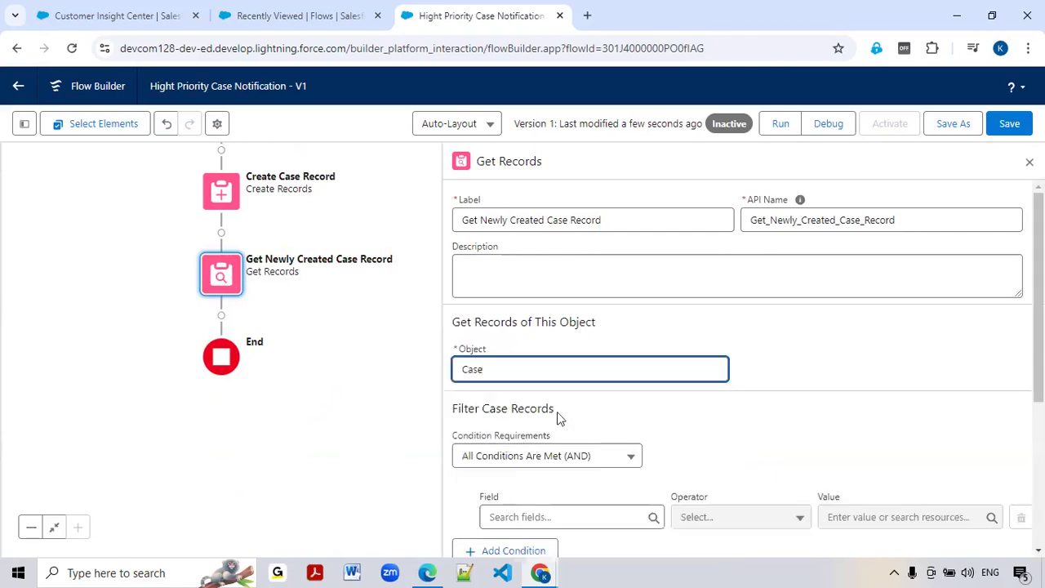
# Set the field of the Case record filter condition to Id.
pyautogui.scroll(-1, 546, 412)
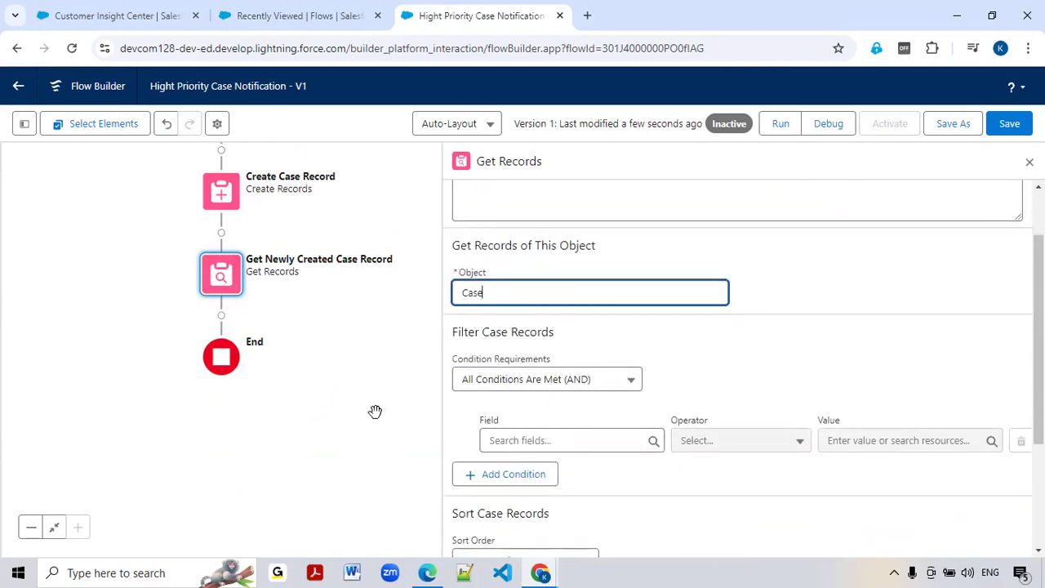
pyautogui.click(520, 439)
pyautogui.write('Id')
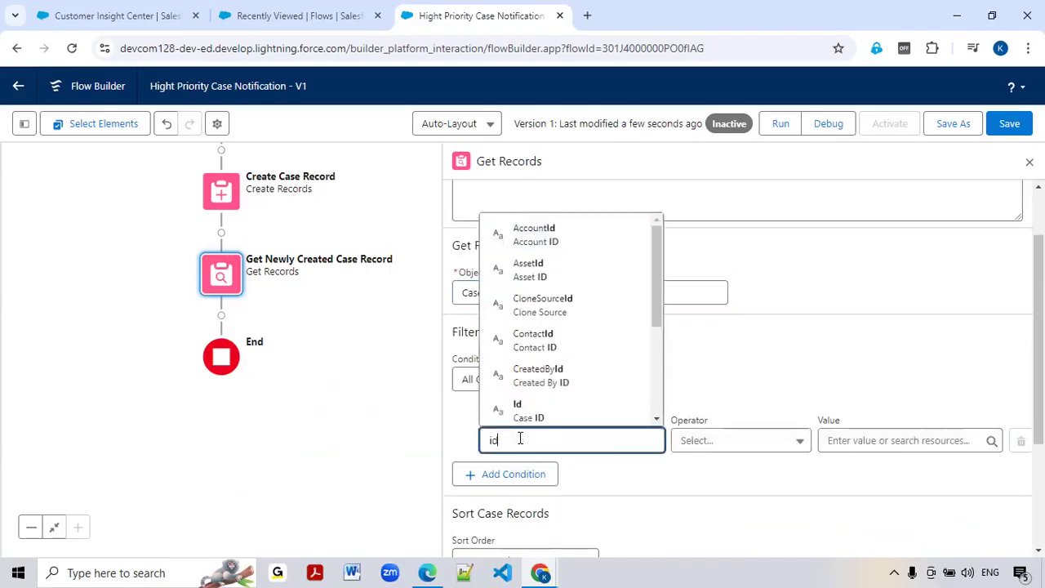
pyautogui.click(531, 418)
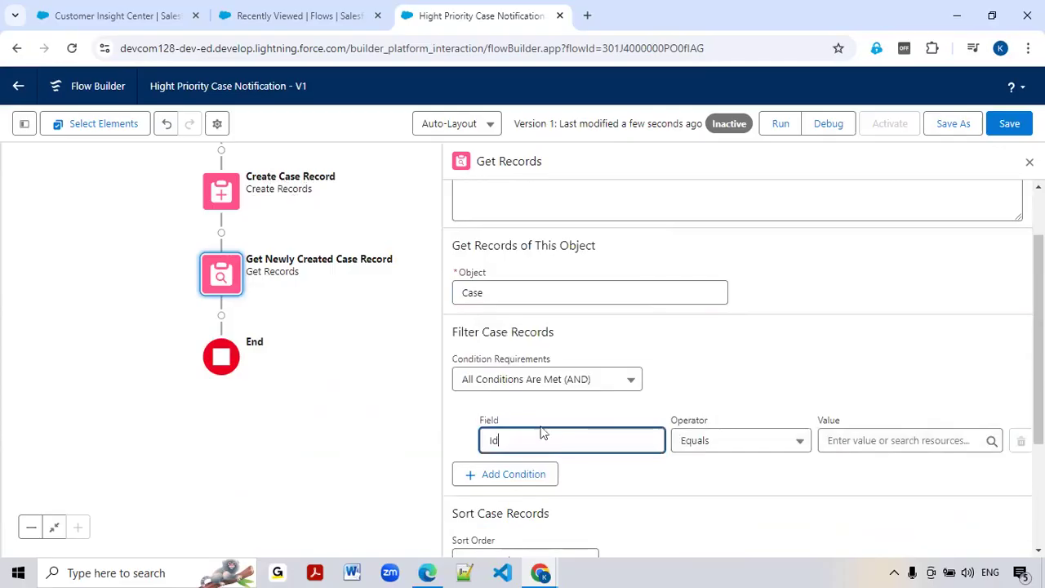
# Set the value of the Id filter condition to the Case ID of caseFields.
pyautogui.click(845, 439)
pyautogui.write('case')
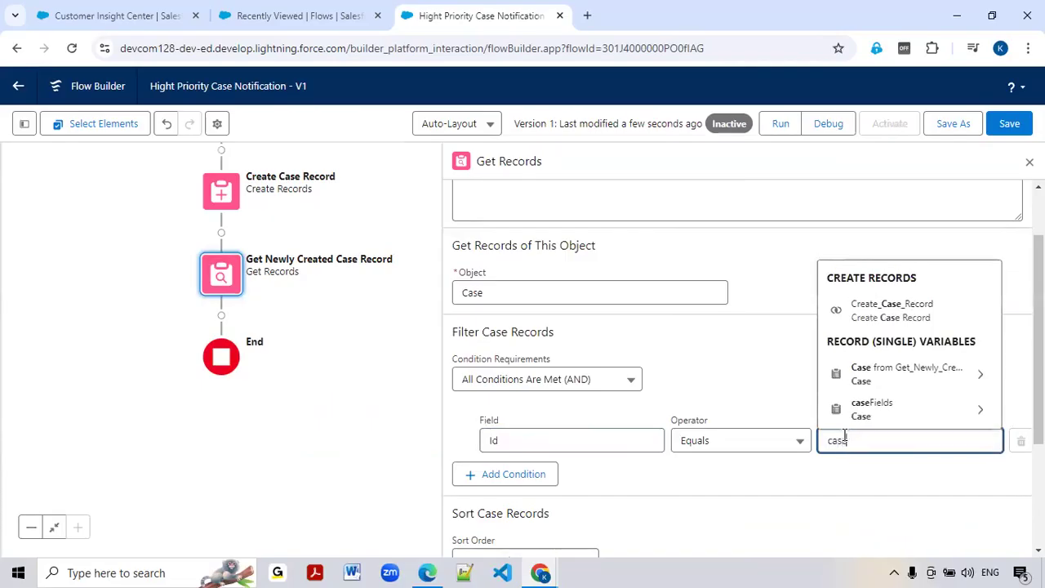
pyautogui.click(872, 417)
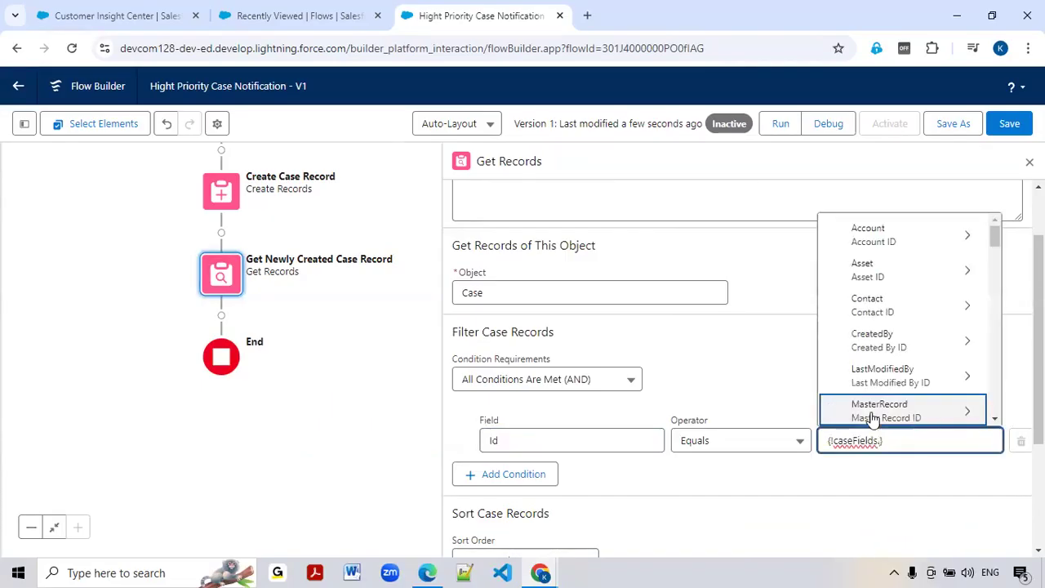
pyautogui.write('Id')
pyautogui.scroll(-4, 872, 419)
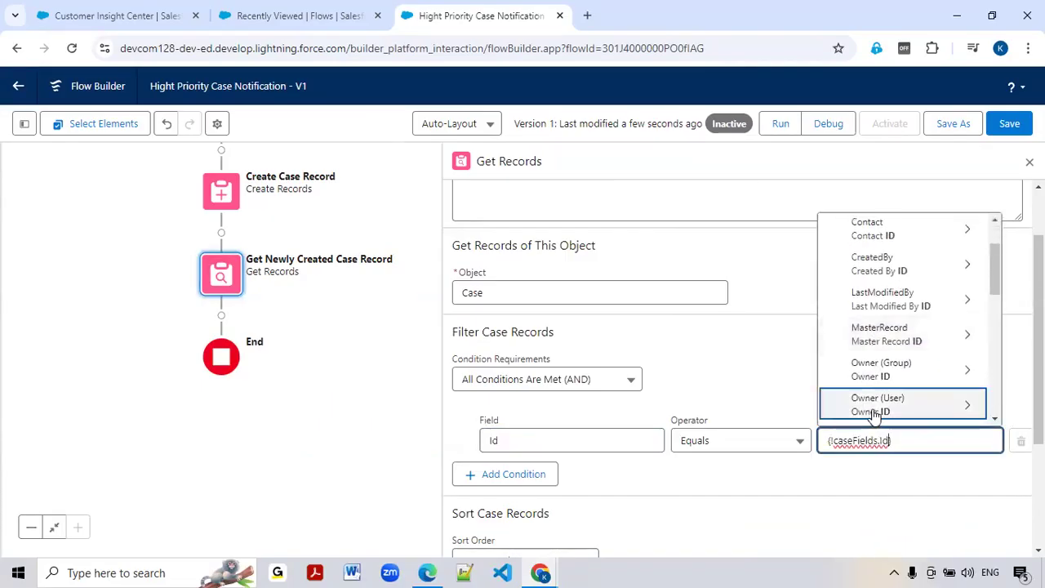
pyautogui.scroll(5, 873, 425)
pyautogui.scroll(-3, 849, 406)
pyautogui.scroll(-5, 898, 258)
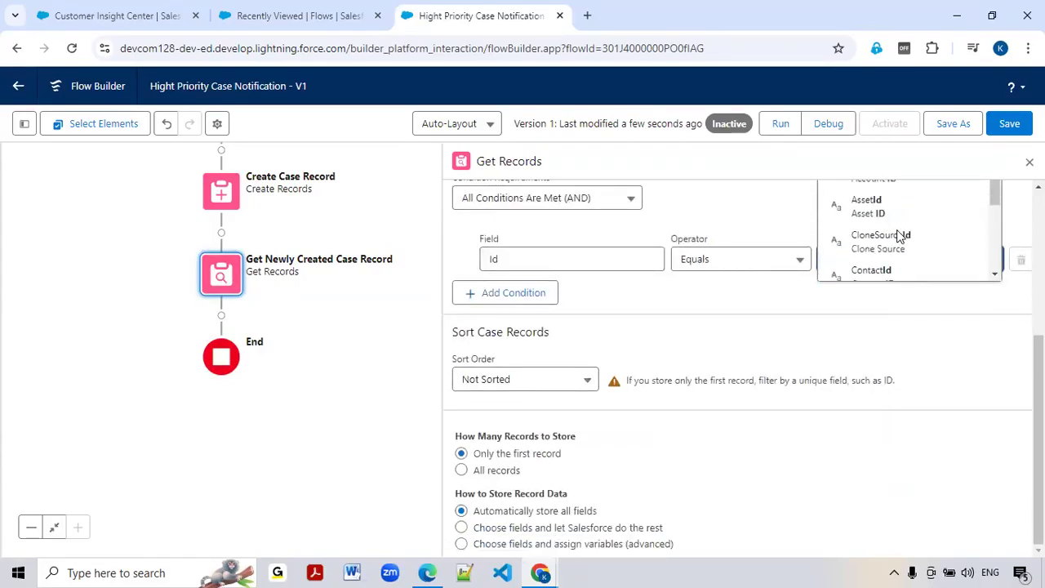
pyautogui.scroll(-1, 899, 237)
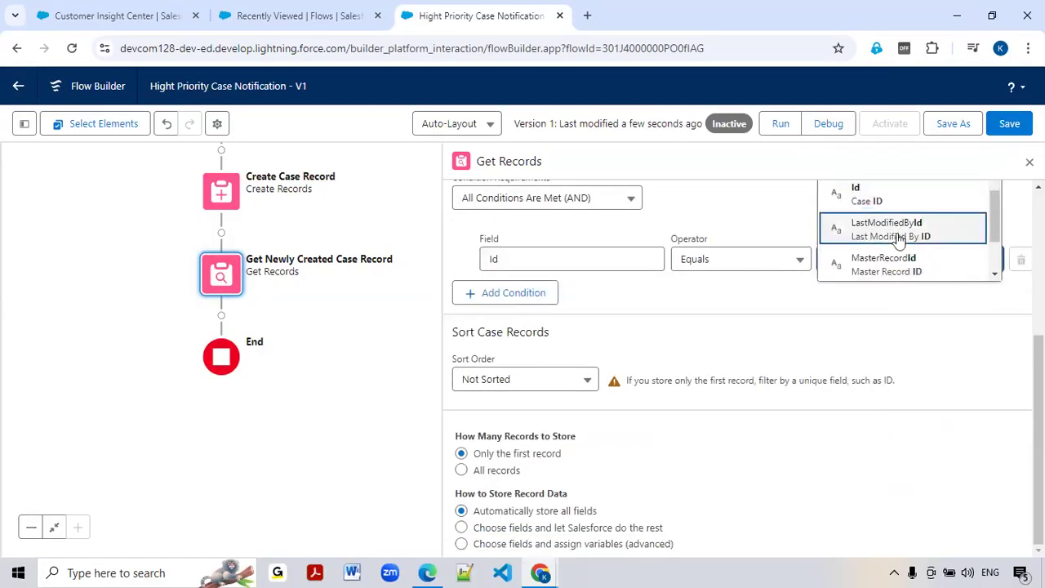
pyautogui.click(873, 196)
pyautogui.scroll(1, 906, 391)
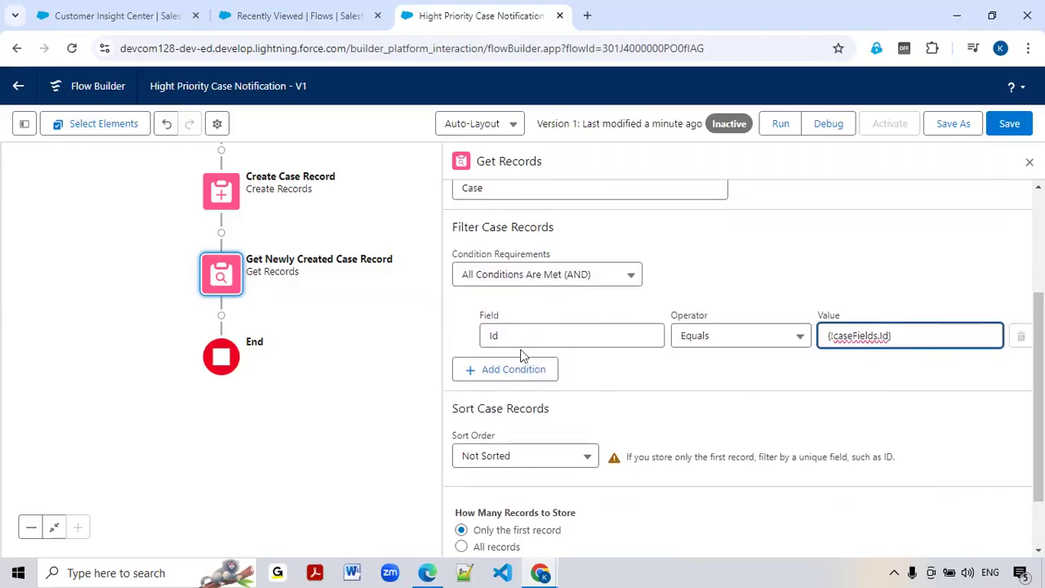
pyautogui.scroll(1, 844, 399)
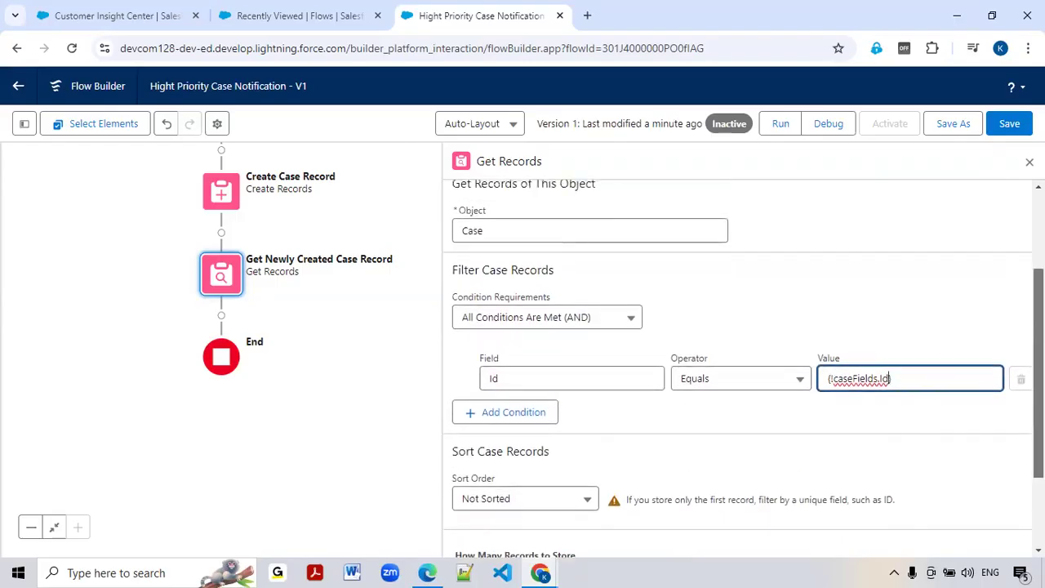
pyautogui.click(319, 338)
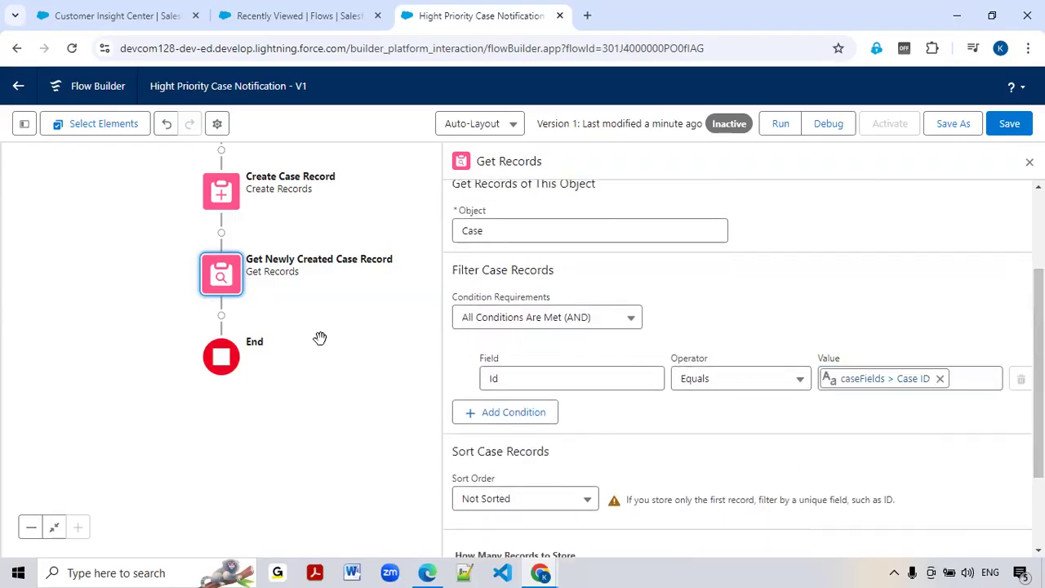
# Add a Screen element after Get Newly Created Case Record and label it Success Screen.
pyautogui.click(221, 316)
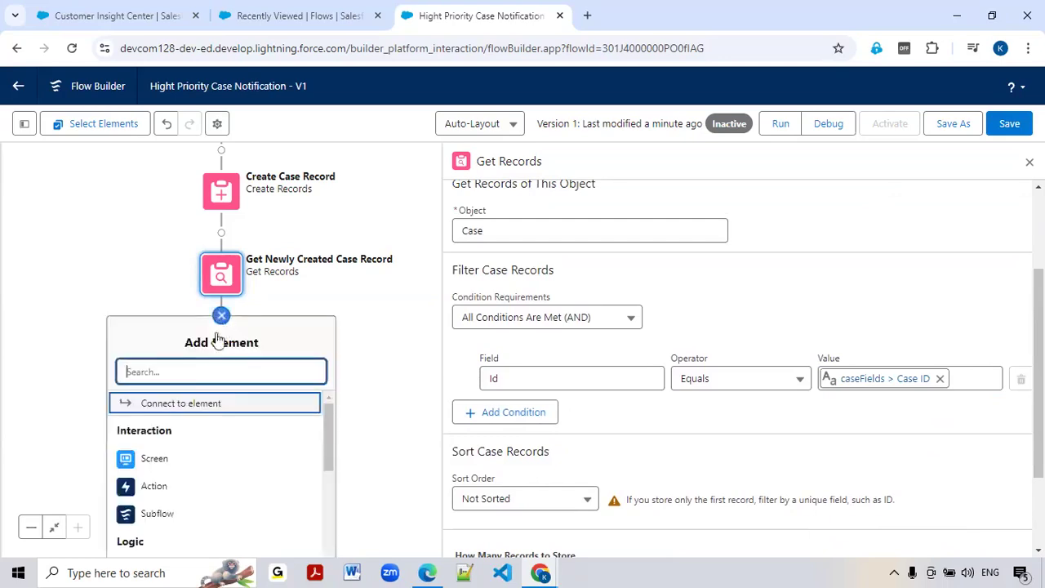
pyautogui.click(152, 460)
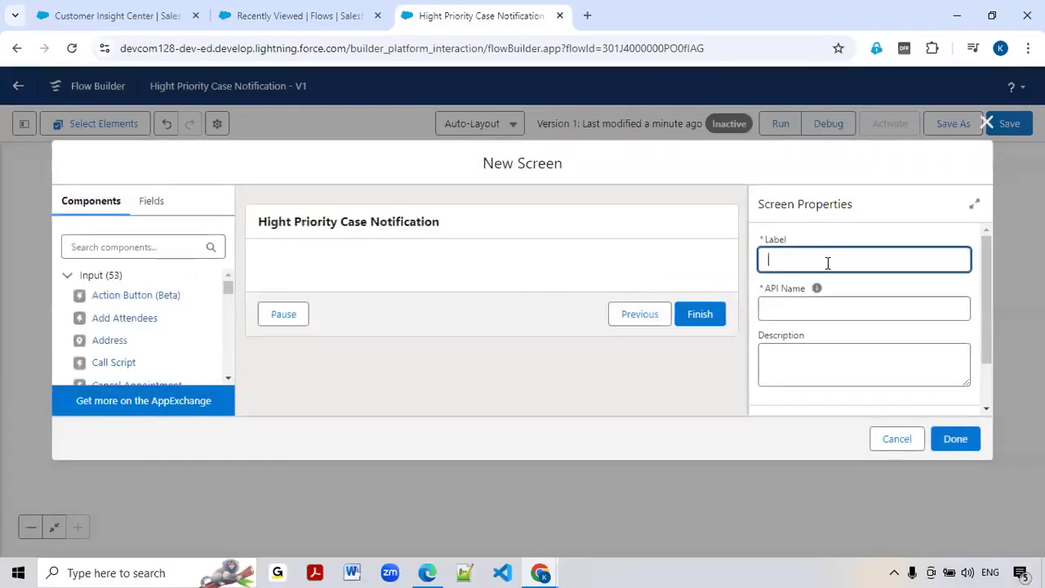
pyautogui.click(828, 262)
pyautogui.write('Success Screen')
pyautogui.press('Tab')
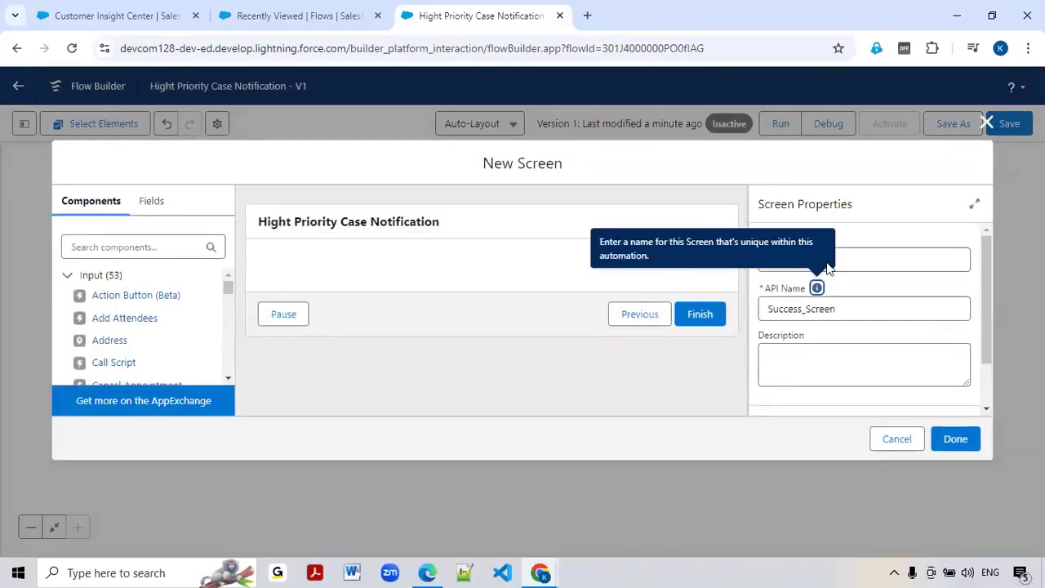
pyautogui.press('Tab')
# Review the success message requirement in the acceptance criteria, then add a Display Text component with API name successMessage to the screen.
pyautogui.hotkey('alt', 'Tab')
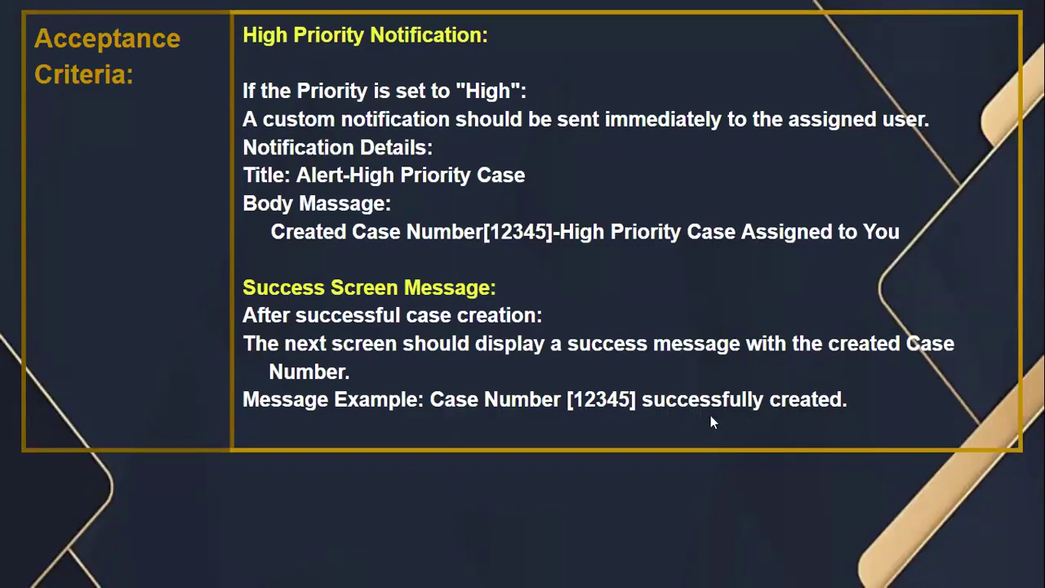
pyautogui.hotkey('alt', 'Tab')
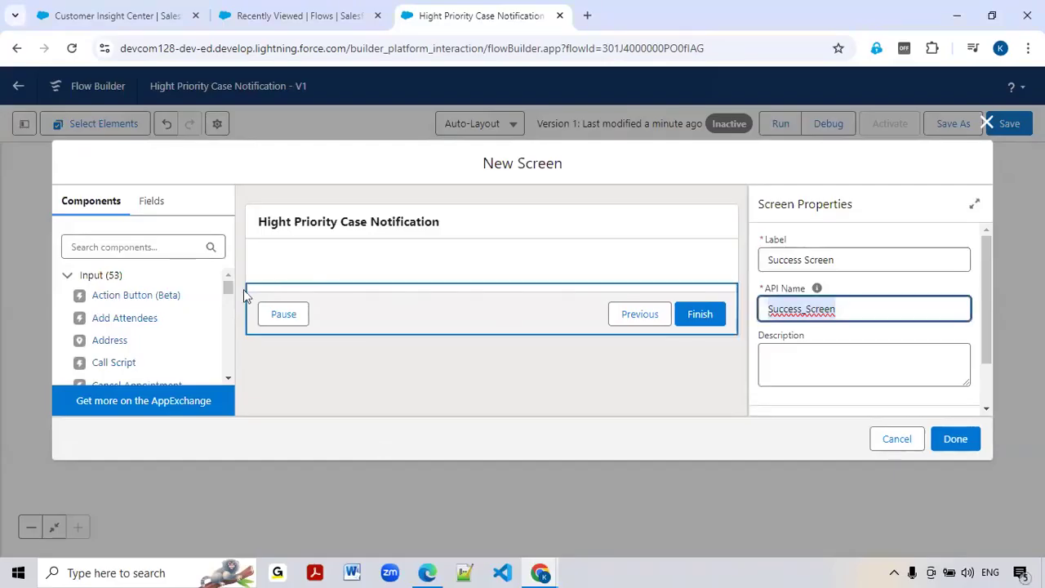
pyautogui.click(120, 249)
pyautogui.write('disp')
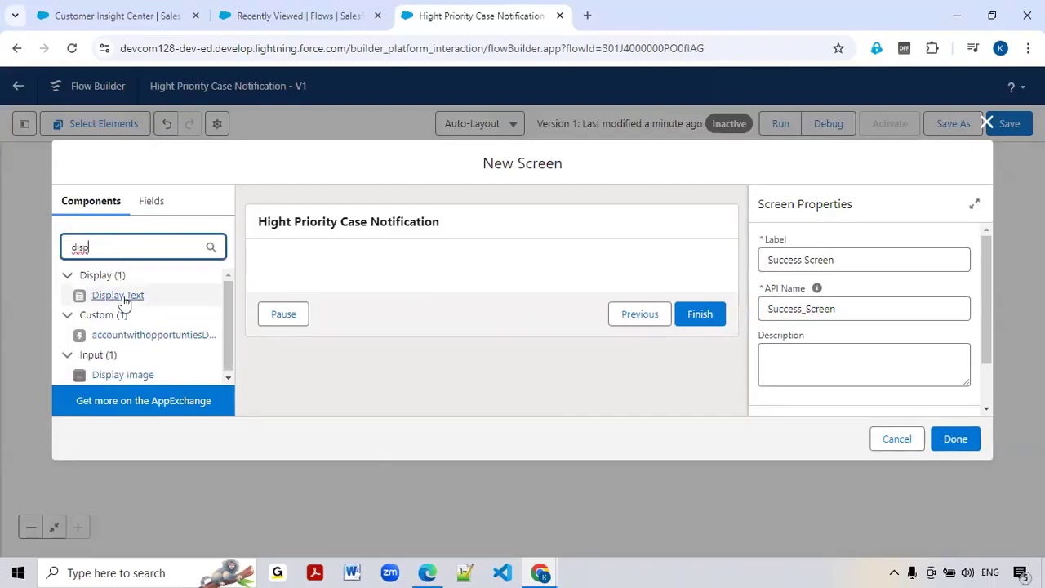
pyautogui.moveTo(122, 299); pyautogui.dragTo(302, 286)
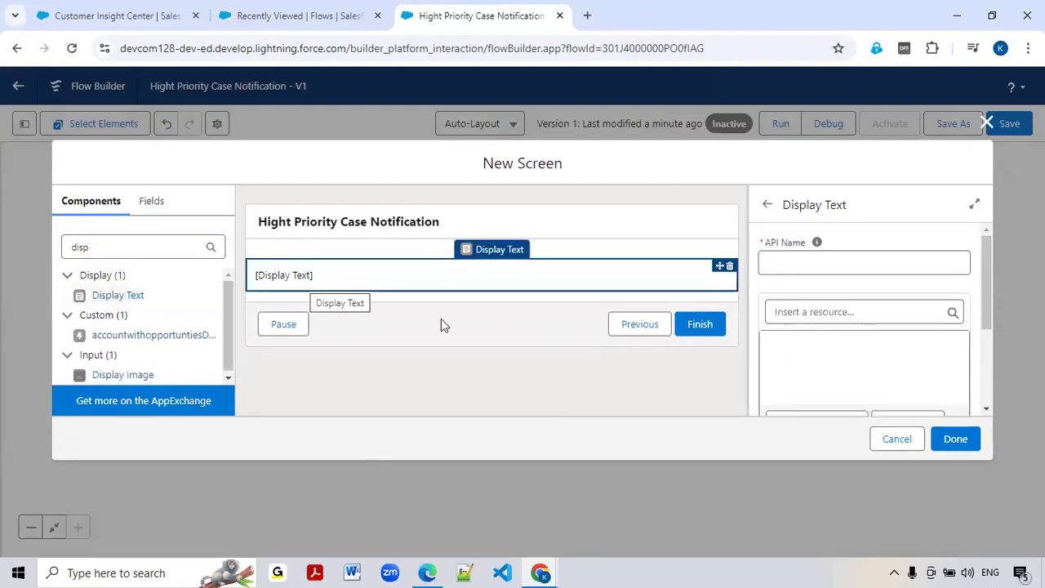
pyautogui.click(788, 263)
pyautogui.write('success')
pyautogui.click(870, 299)
pyautogui.click(804, 349)
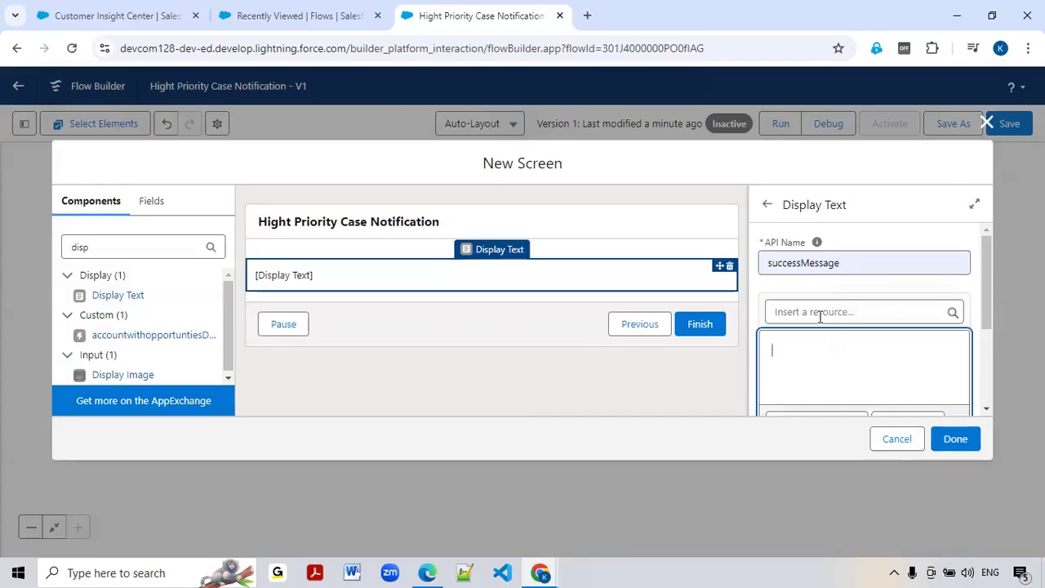
# Insert the CaseNumber of the Get_Newly_Created_Case_Record case into the display text and make it bold.
pyautogui.click(820, 313)
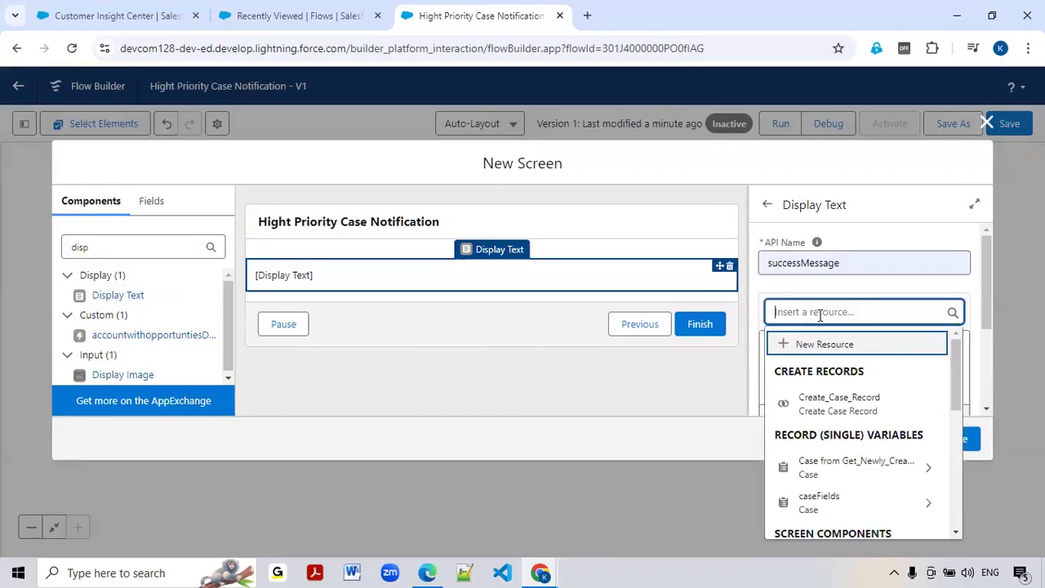
pyautogui.click(872, 474)
pyautogui.write('aseNu')
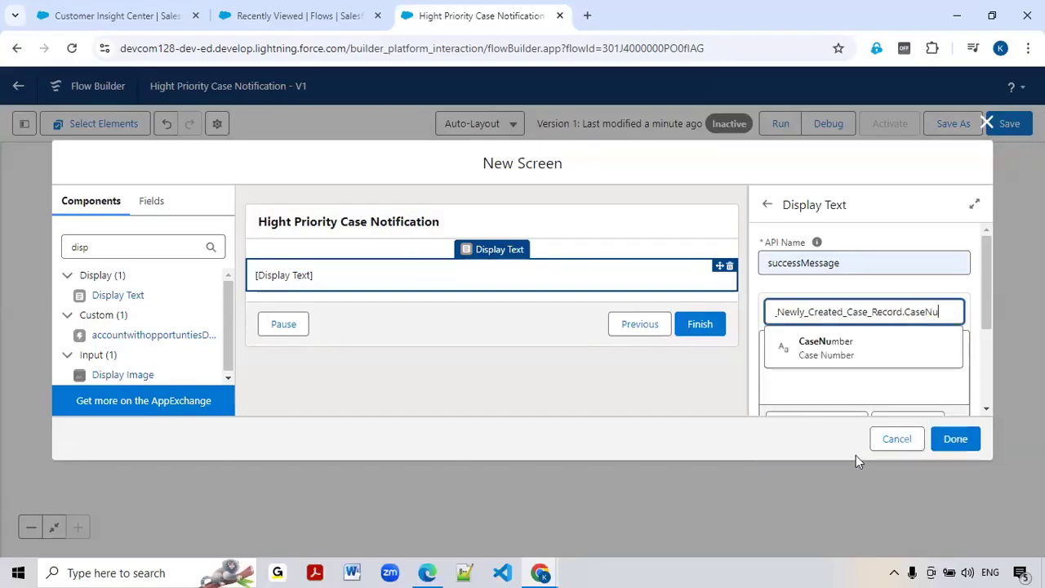
pyautogui.click(816, 356)
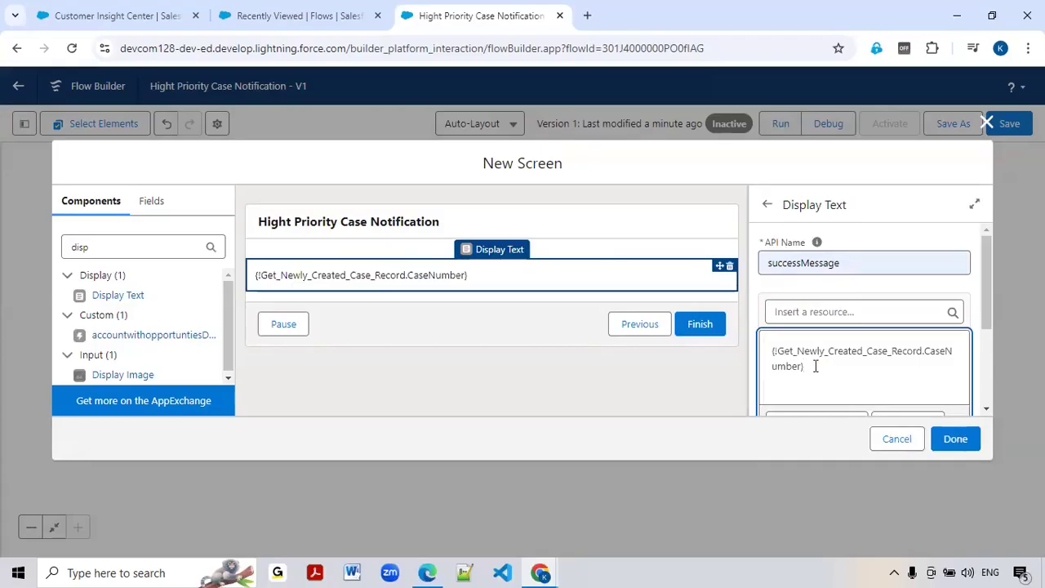
pyautogui.moveTo(808, 367); pyautogui.dragTo(771, 352)
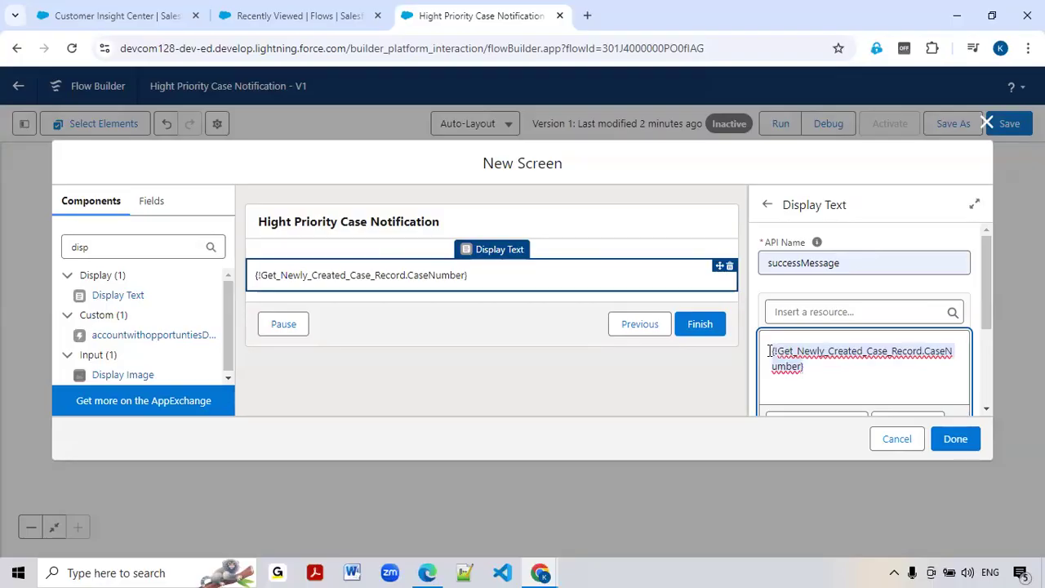
pyautogui.moveTo(768, 352); pyautogui.dragTo(816, 368)
pyautogui.scroll(-1, 819, 371)
pyautogui.click(821, 377)
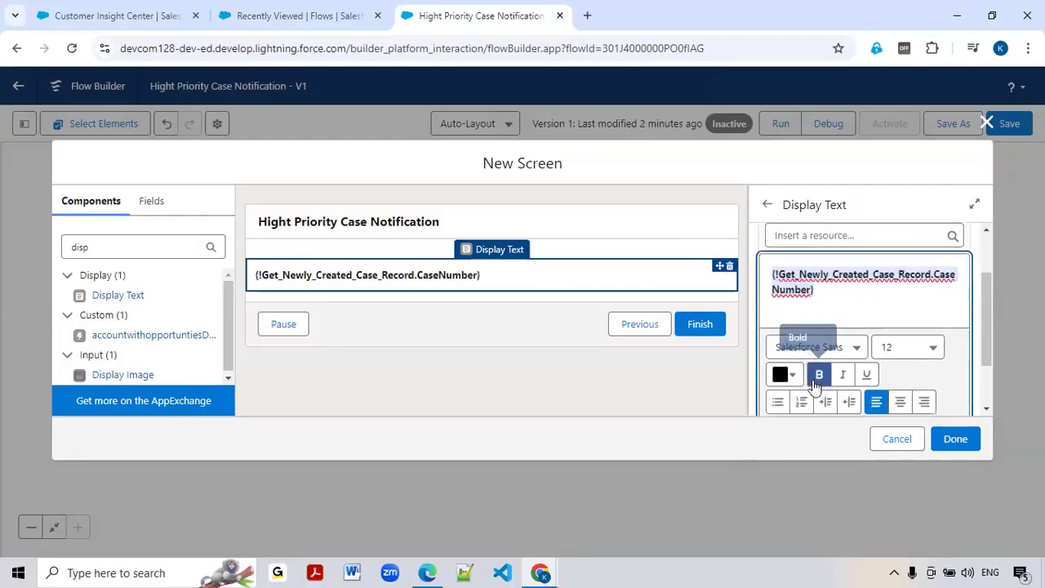
# Append "-Successfully Created" in regular weight after the case number reference.
pyautogui.click(833, 290)
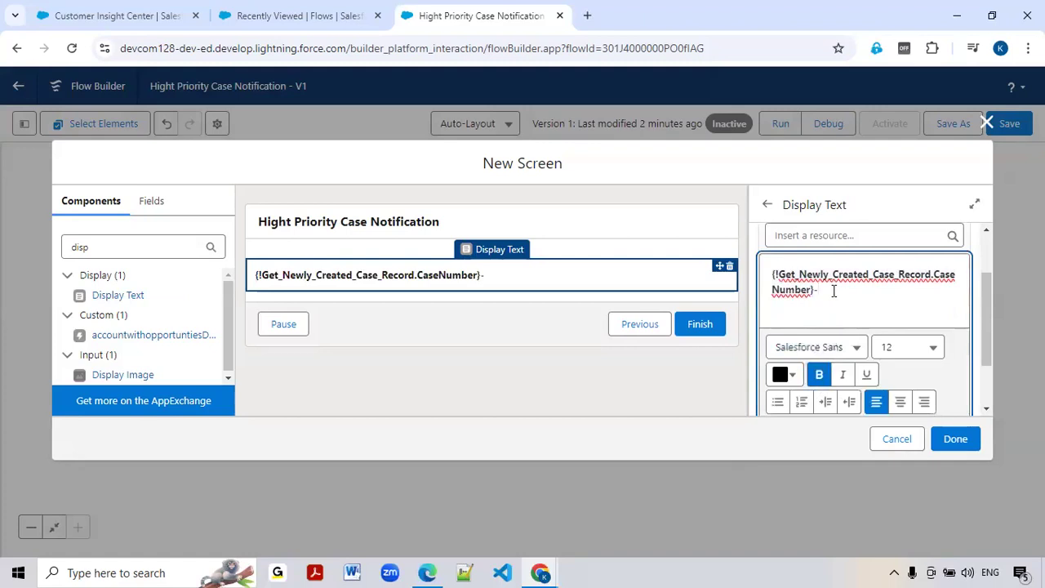
pyautogui.click(819, 374)
pyautogui.write('Successful')
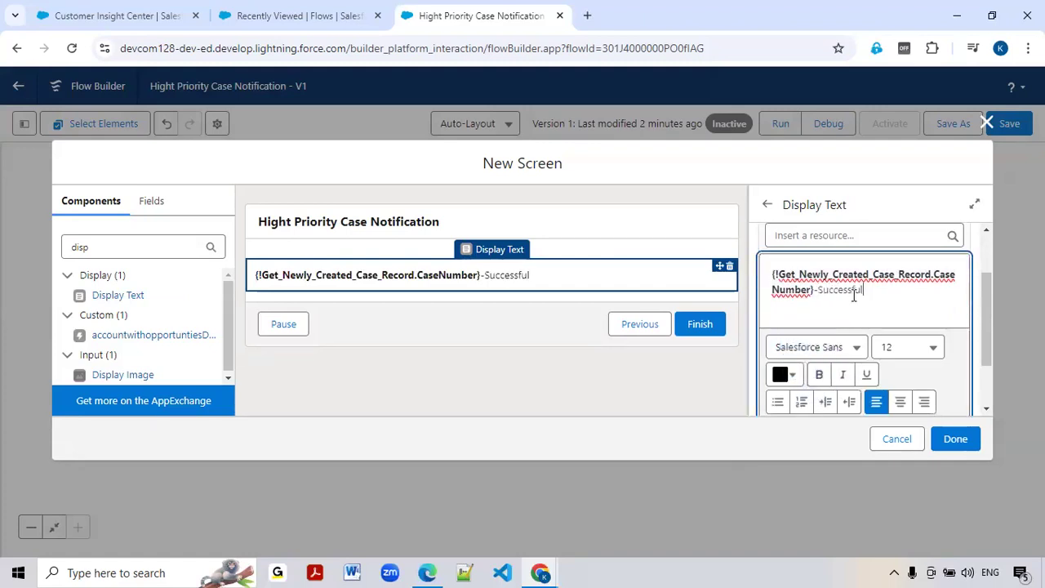
pyautogui.write('ly Create')
# Copy and remove the case number reference, and reword the first line to "Case Successfully Created.".
pyautogui.moveTo(815, 290); pyautogui.dragTo(772, 276)
pyautogui.hotkey('ctrl', 'c')
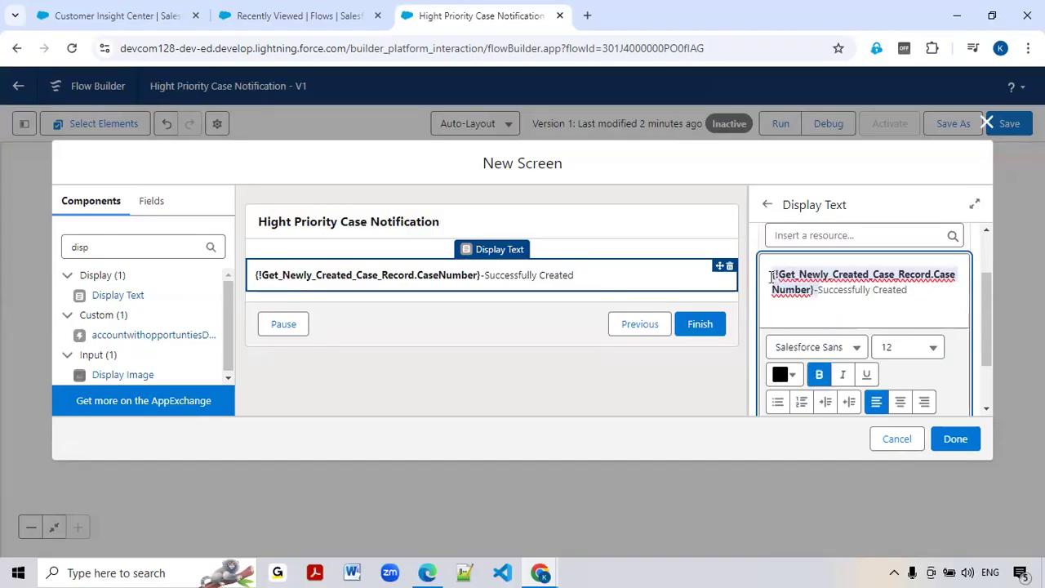
pyautogui.press('BackSpace')
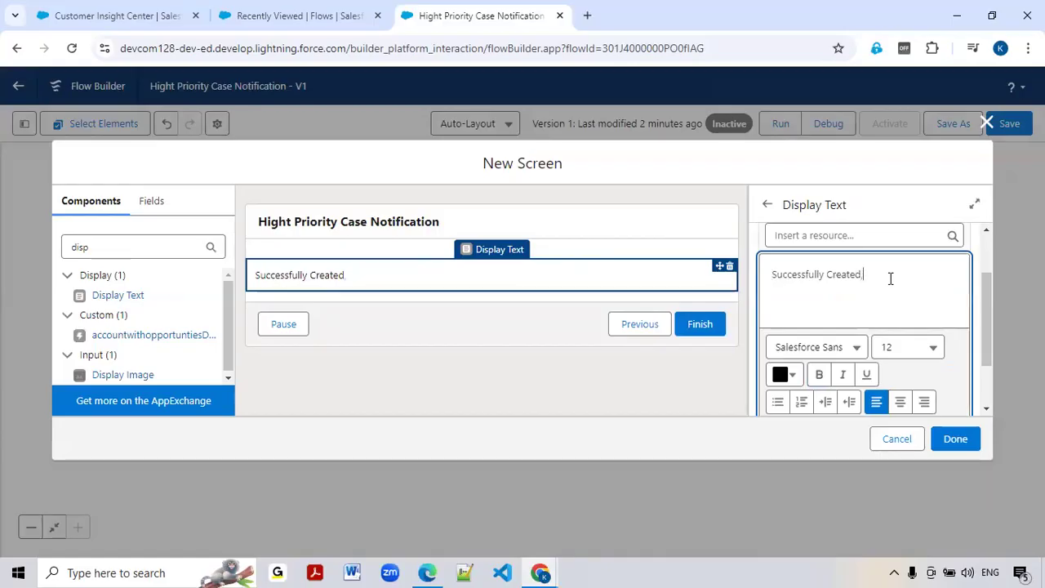
pyautogui.press('Return')
pyautogui.click(771, 275)
pyautogui.write('case')
pyautogui.press('BackSpace')
pyautogui.press('BackSpace')
pyautogui.press('BackSpace')
pyautogui.press('BackSpace')
pyautogui.write('Case')
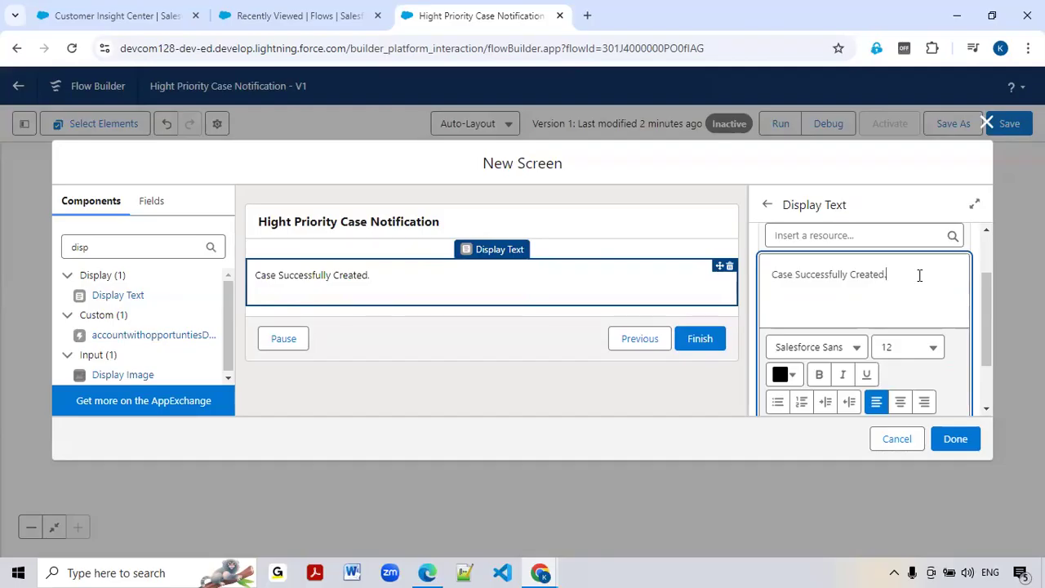
# Add a second line "Case Number:" followed by the copied case number reference.
pyautogui.press('Return')
pyautogui.write('Case Number:')
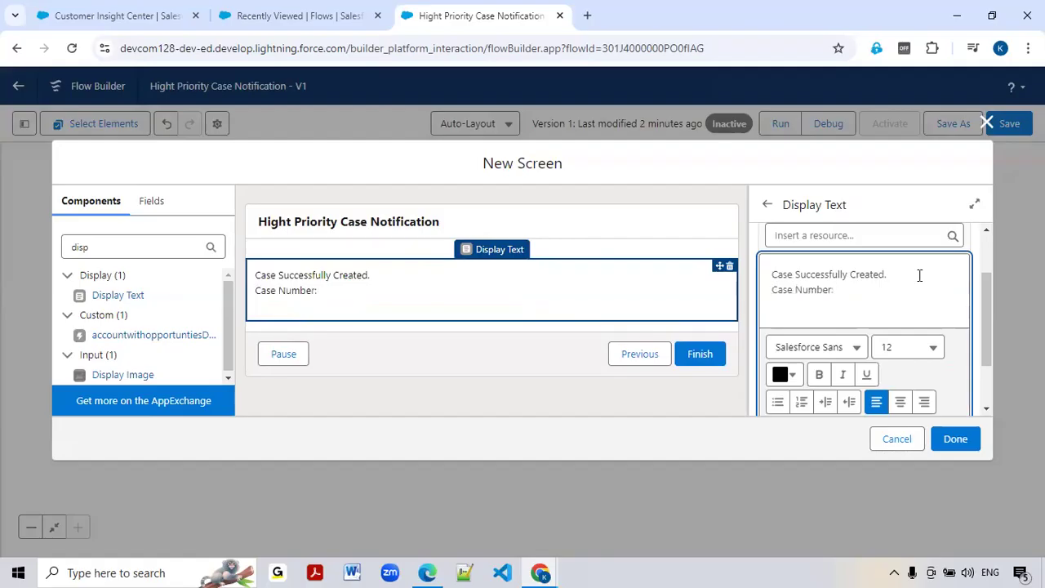
pyautogui.hotkey('ctrl', 'v')
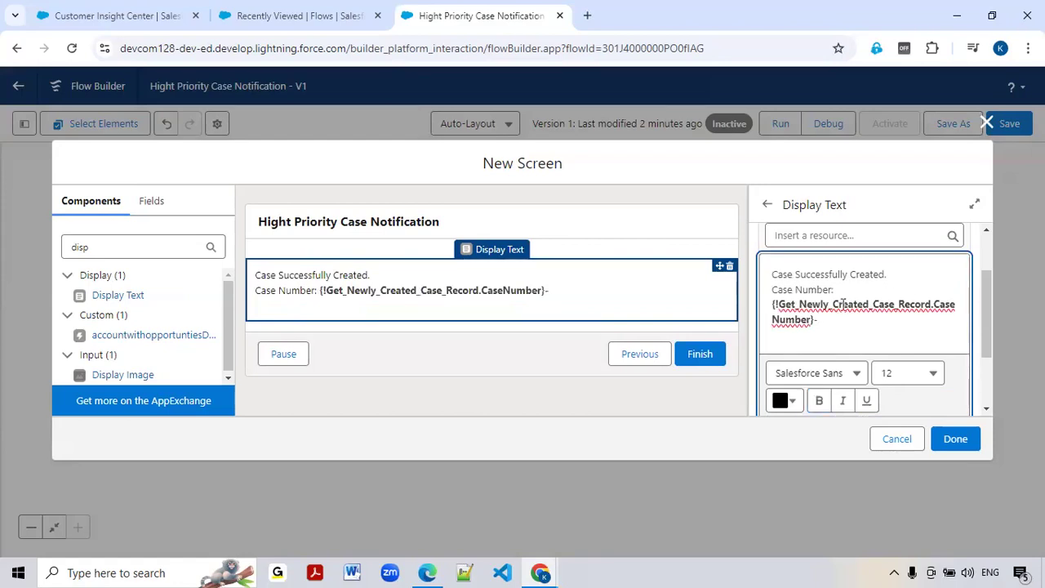
# Make the whole success message bold and colour it dark green, #043923.
pyautogui.moveTo(843, 330); pyautogui.dragTo(769, 263)
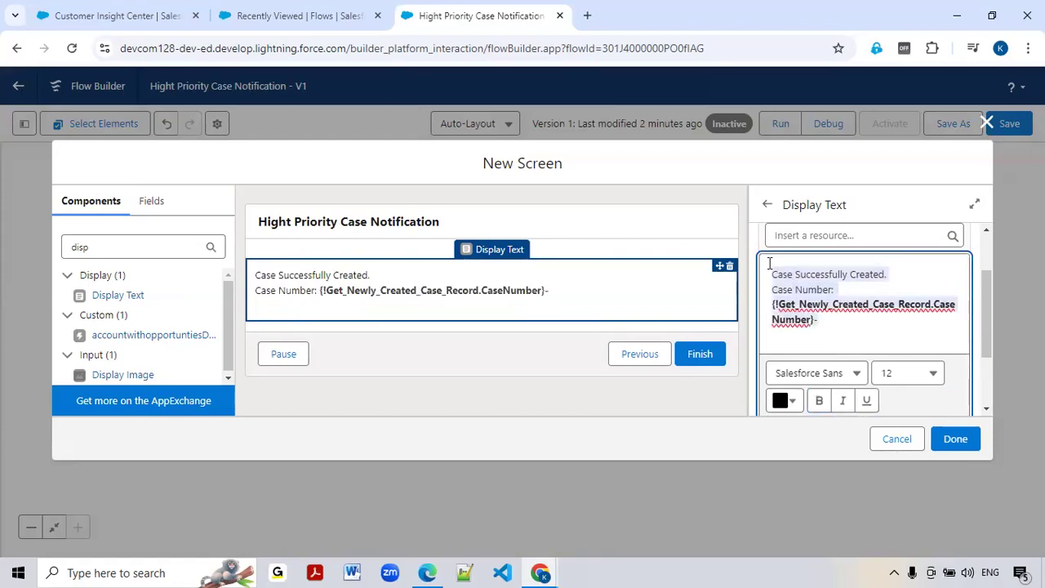
pyautogui.click(819, 400)
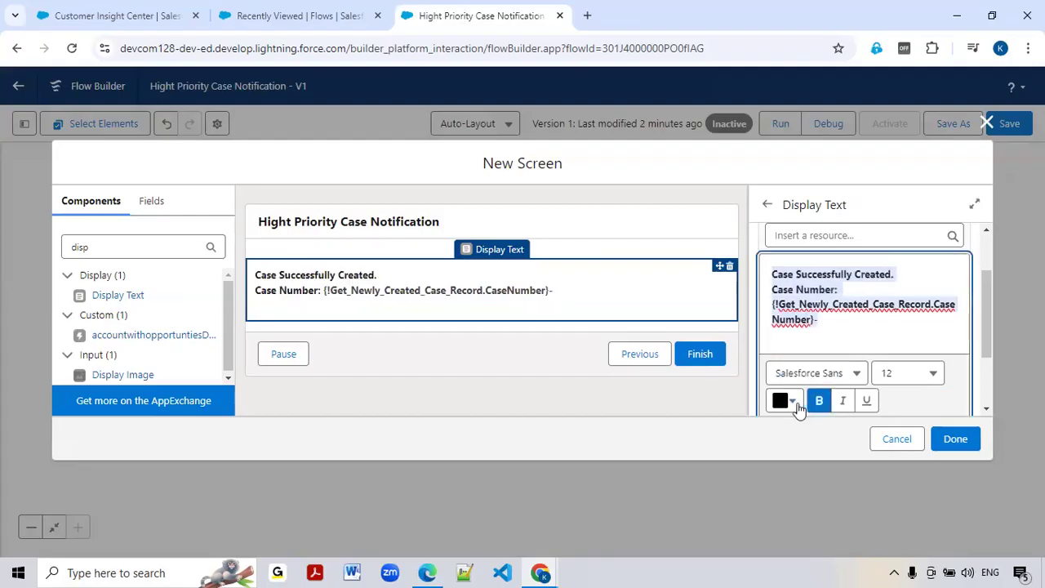
pyautogui.click(796, 404)
pyautogui.click(832, 288)
pyautogui.click(913, 236)
pyautogui.click(916, 222)
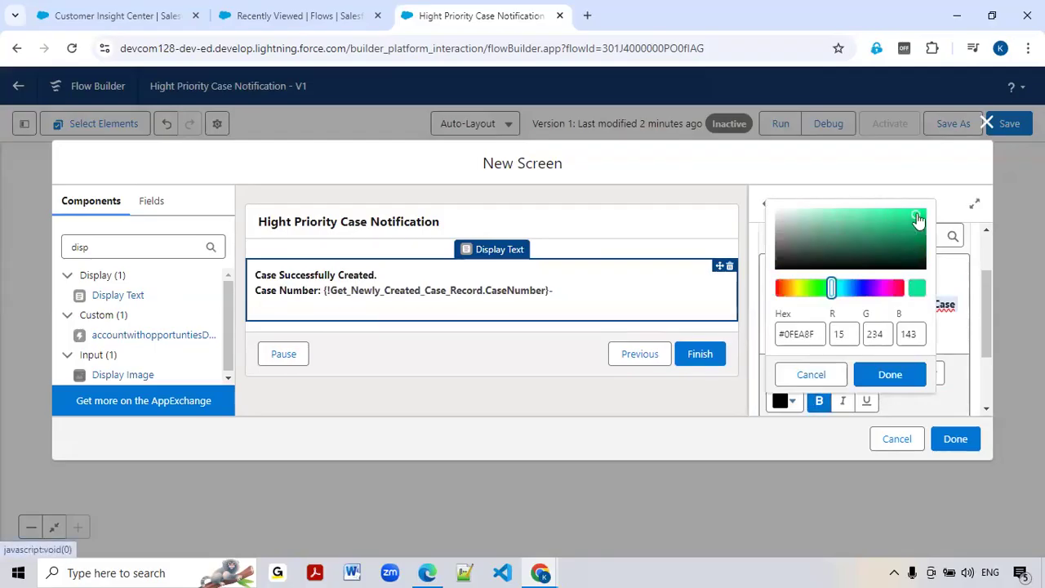
pyautogui.click(889, 374)
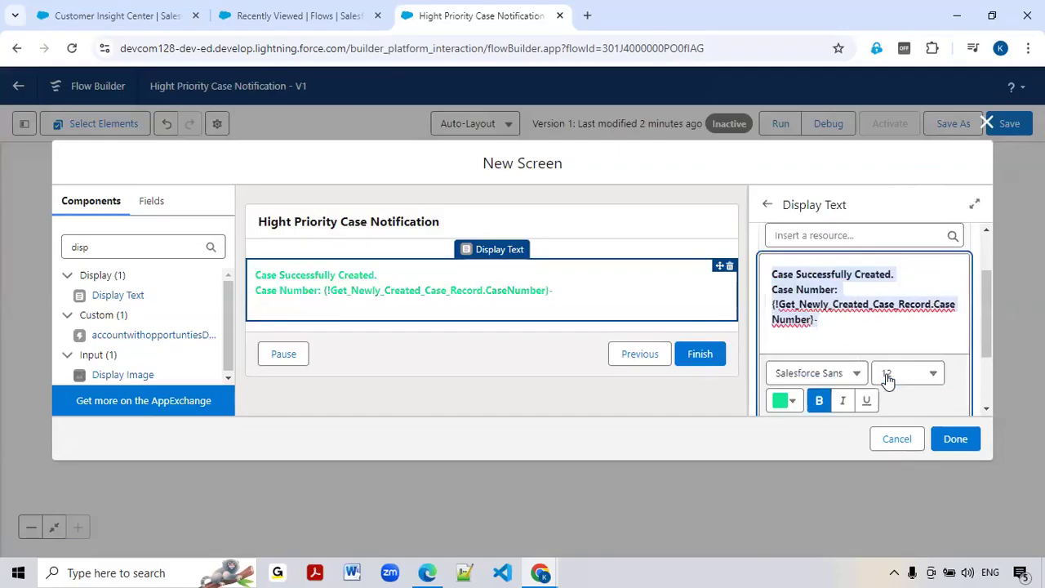
pyautogui.click(796, 400)
pyautogui.click(916, 261)
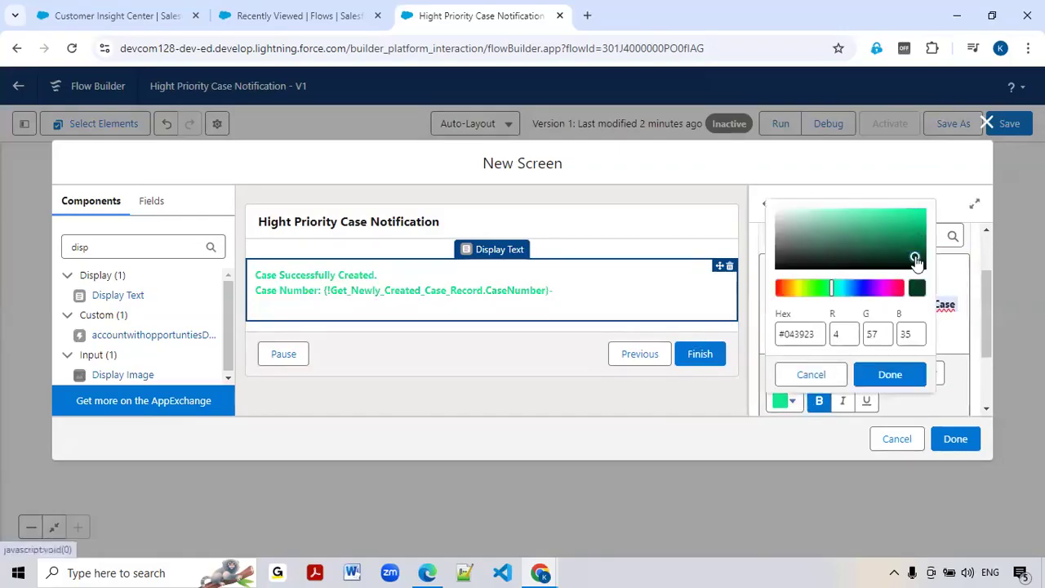
pyautogui.click(883, 373)
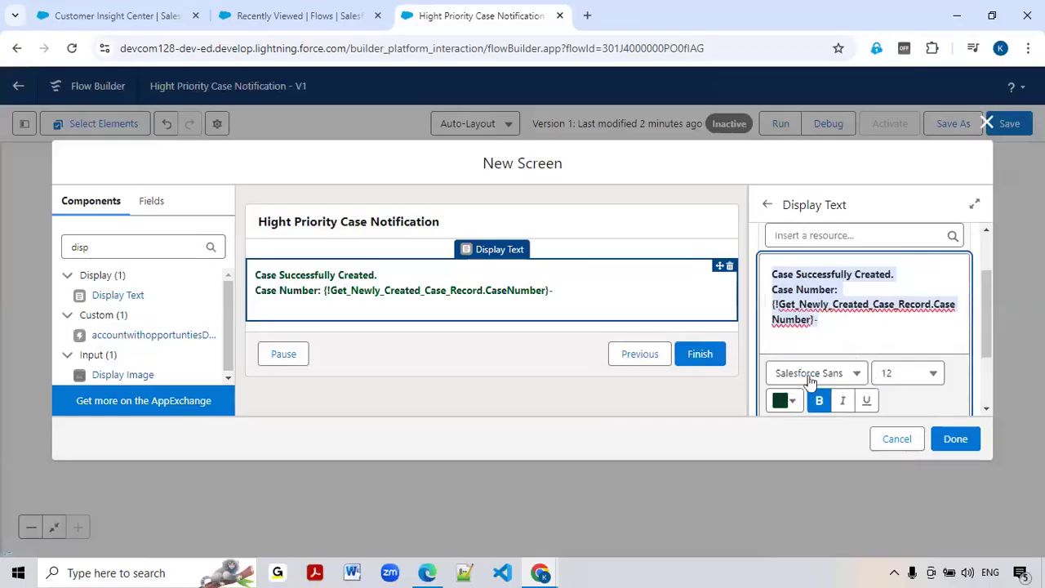
# Remove the trailing hyphen after the case number reference and colour that reference dark blue, #090439.
pyautogui.click(877, 326)
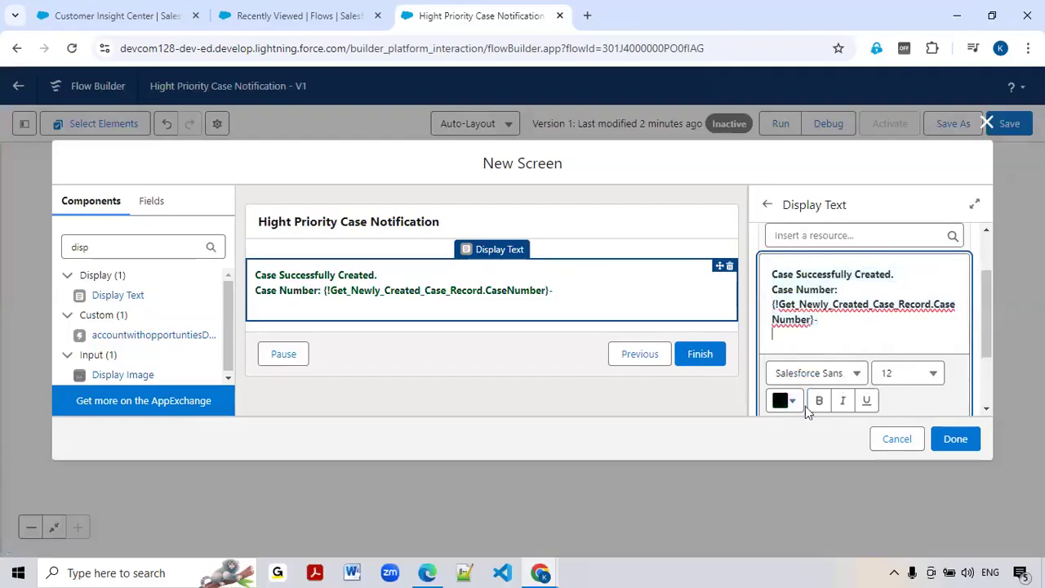
pyautogui.click(844, 289)
pyautogui.moveTo(772, 303)
pyautogui.mouseDown()
pyautogui.moveTo(820, 319)
pyautogui.moveTo(772, 305)
pyautogui.mouseUp()
pyautogui.click(837, 323)
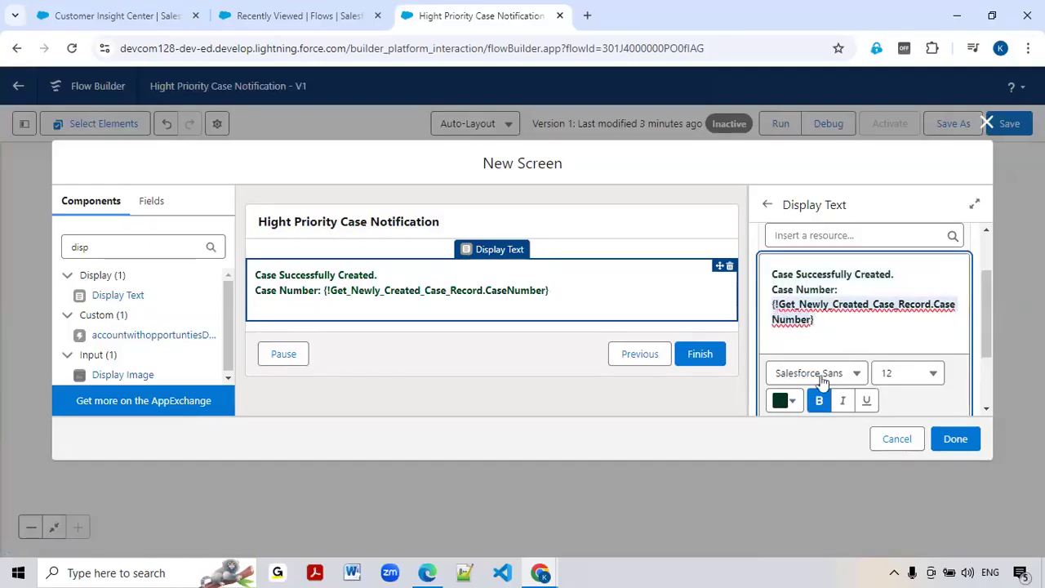
pyautogui.click(791, 400)
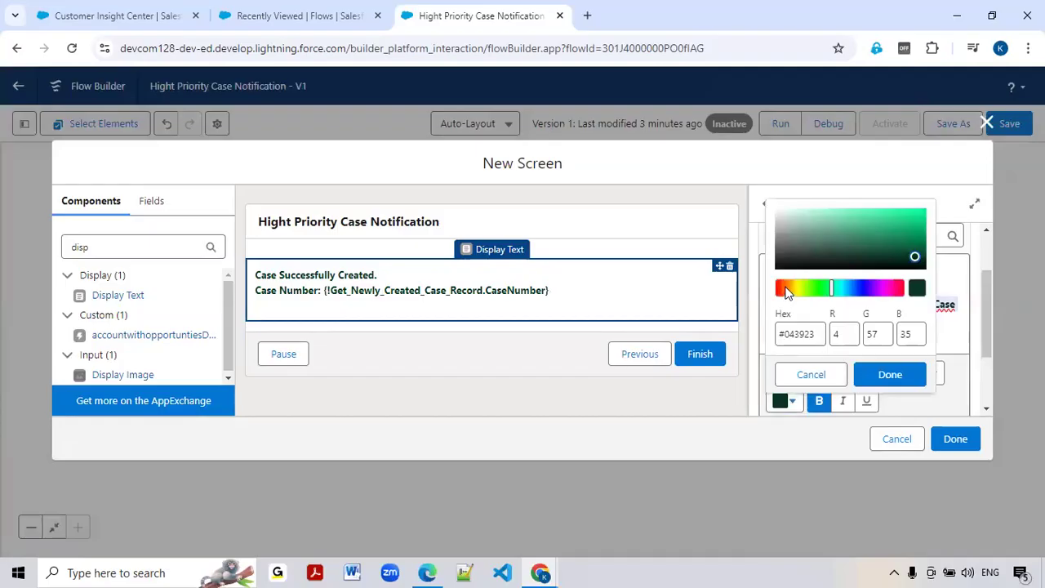
pyautogui.click(859, 289)
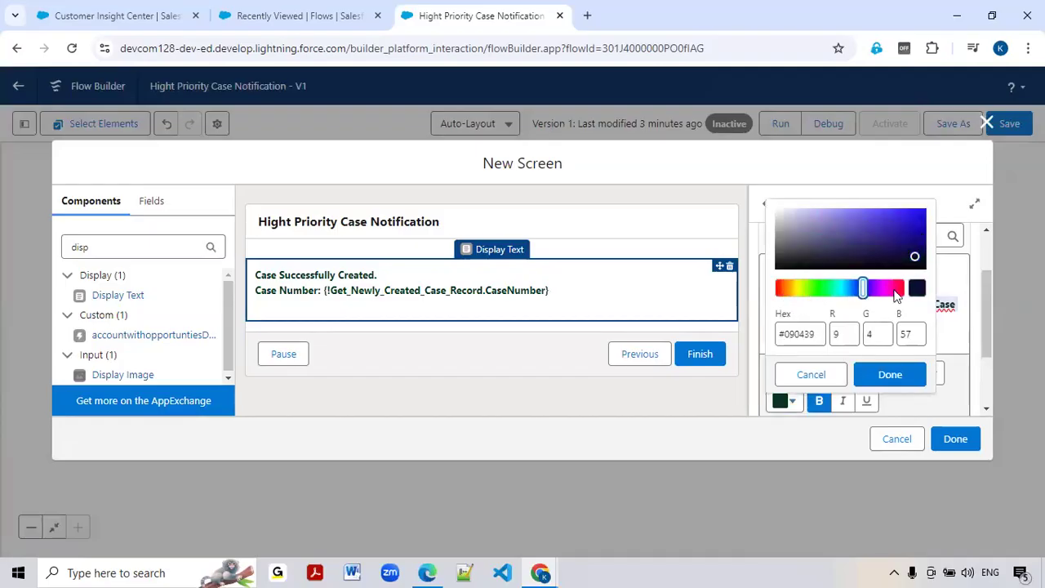
pyautogui.click(867, 375)
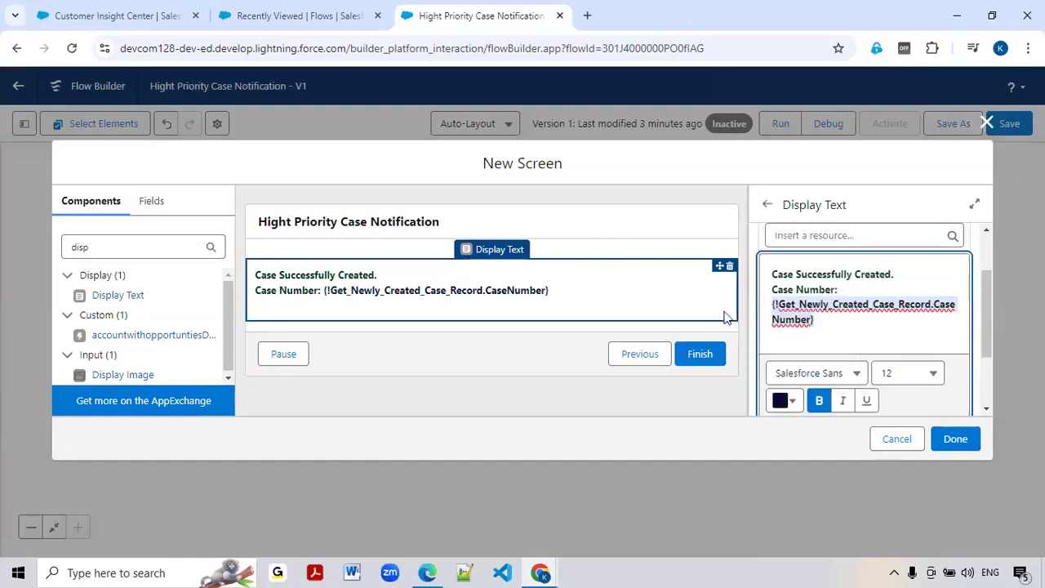
# Finish the Success Screen element and save the flow.
pyautogui.click(841, 330)
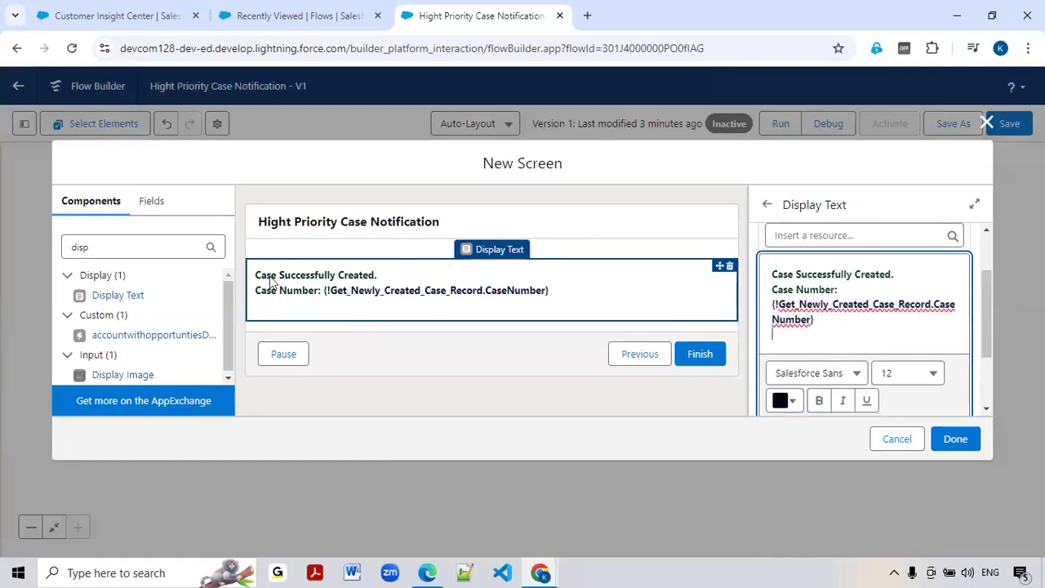
pyautogui.click(546, 299)
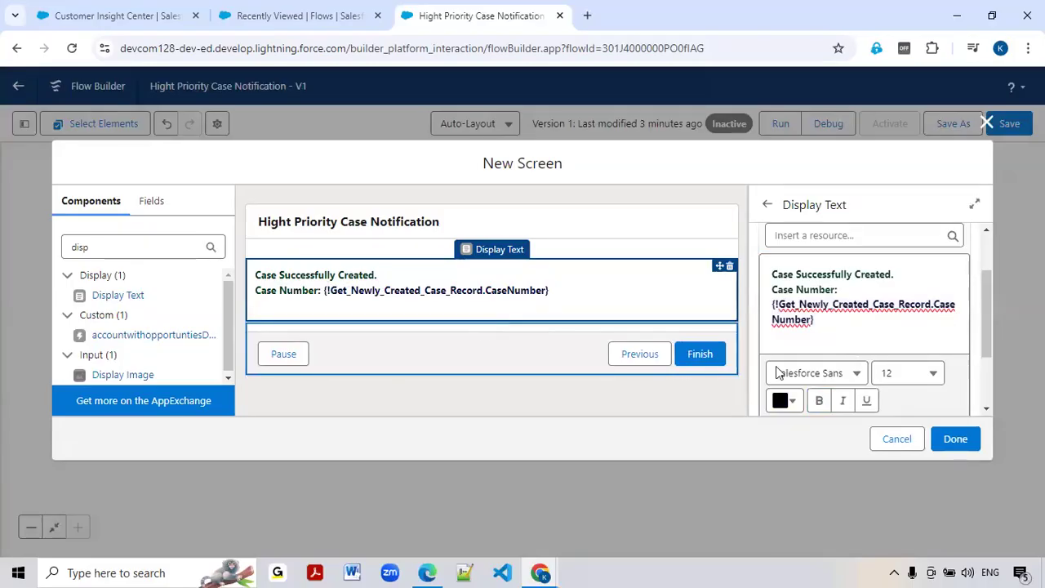
pyautogui.click(963, 440)
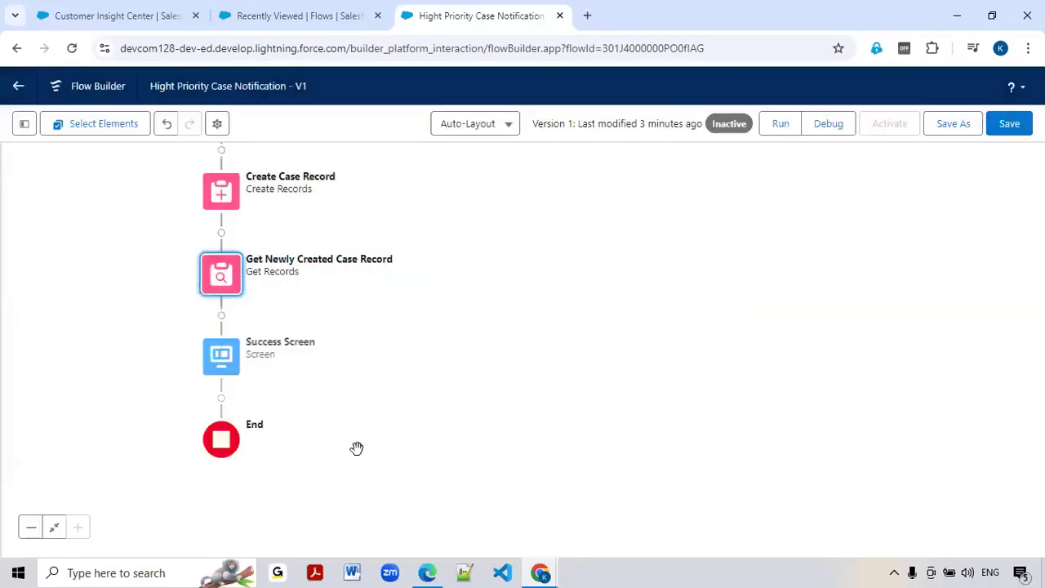
pyautogui.hotkey('ctrl', 's')
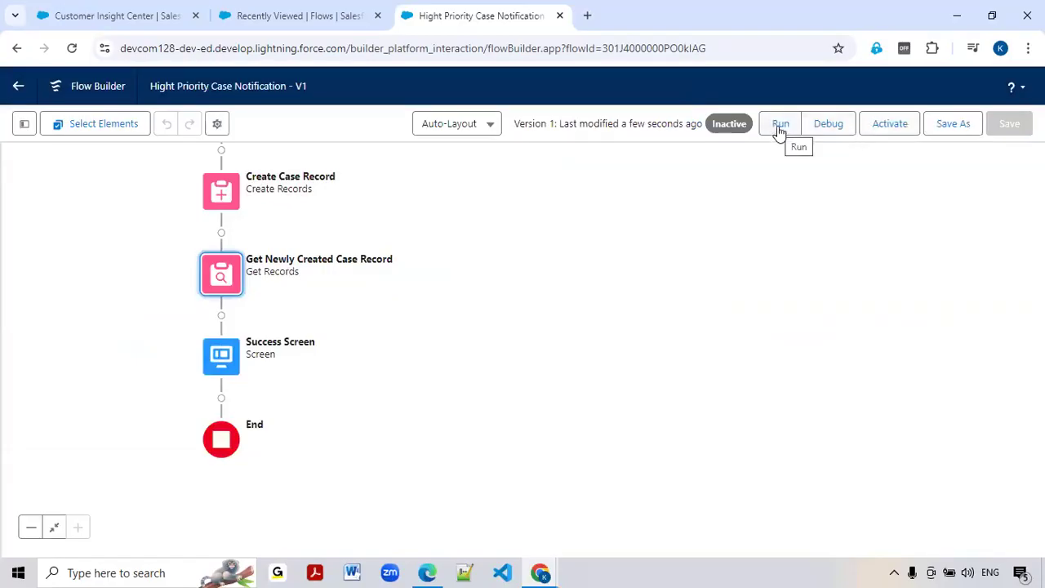
# Run the flow and enter the subject "Test Case" with priority High in the new case form.
pyautogui.click(779, 128)
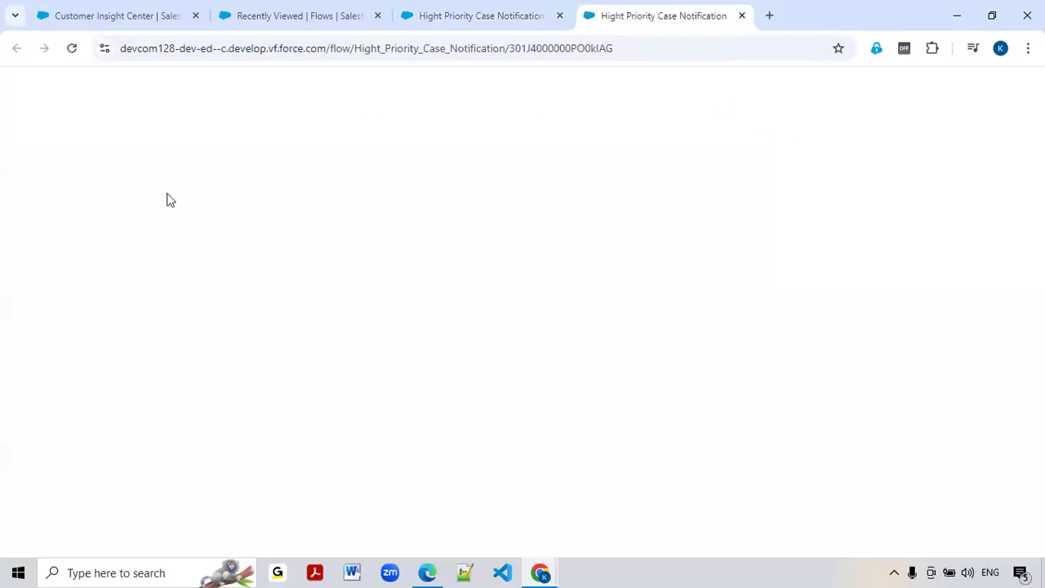
pyautogui.click(131, 140)
pyautogui.write('Test Case')
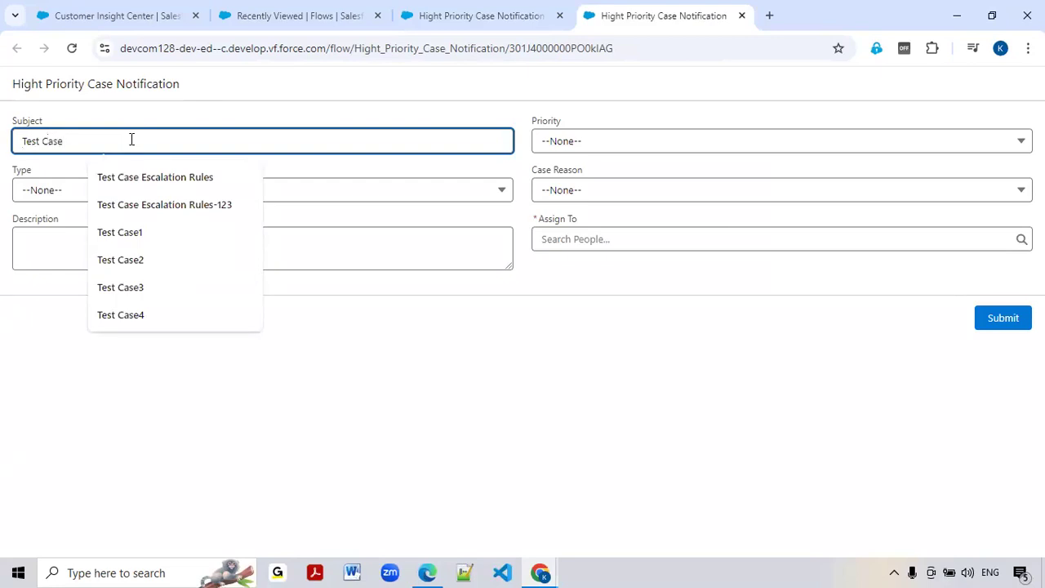
pyautogui.click(209, 122)
pyautogui.click(620, 142)
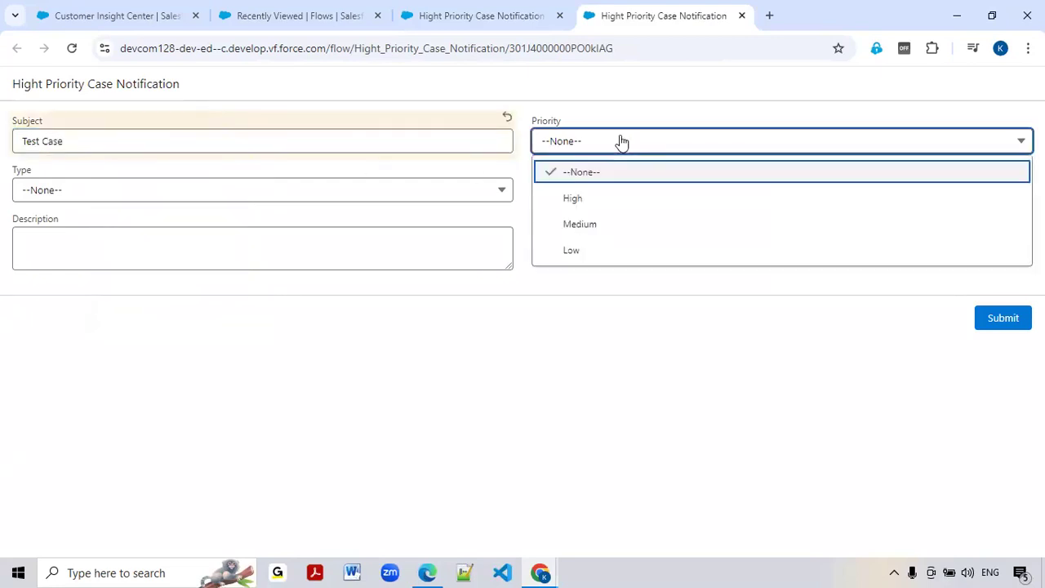
pyautogui.click(580, 198)
# Set the case type to Mechanical, the case reason to Installation and the description to "Test Description".
pyautogui.click(439, 194)
pyautogui.click(210, 248)
pyautogui.click(646, 196)
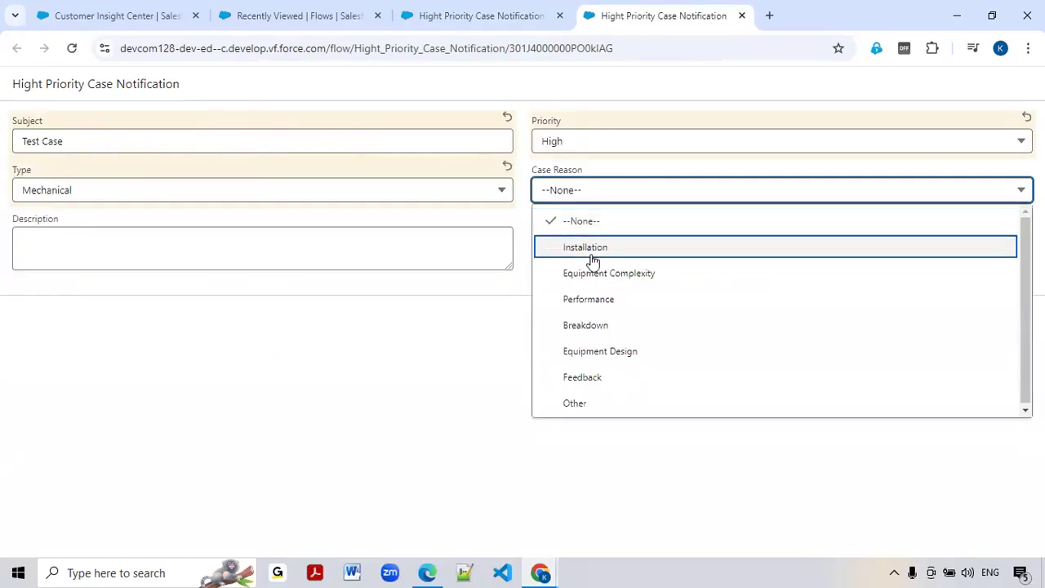
pyautogui.click(591, 255)
pyautogui.click(319, 240)
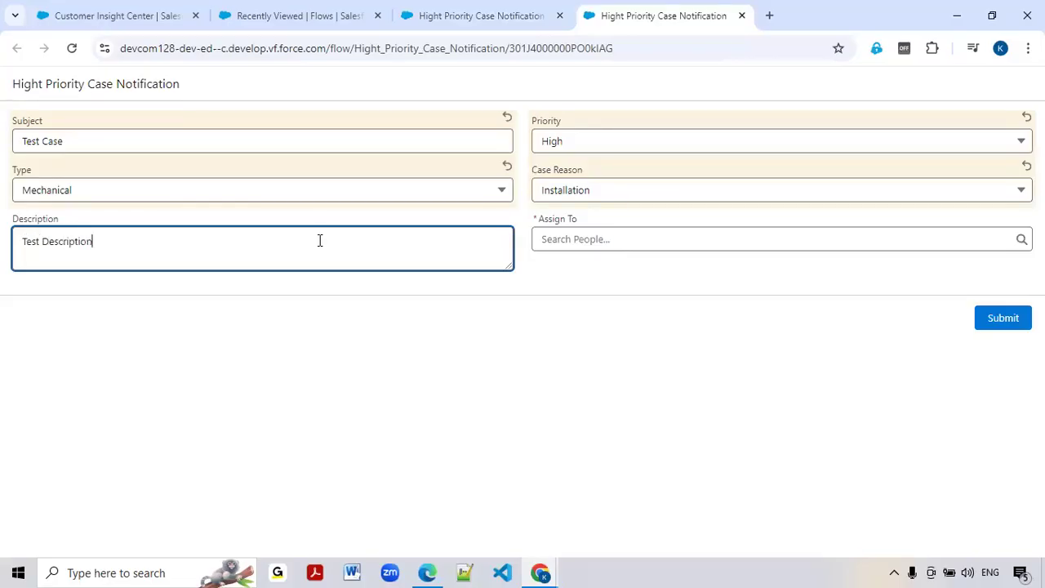
pyautogui.click(686, 299)
# Look up the standard user by first name as the case's Assign To person and submit the form.
pyautogui.click(683, 240)
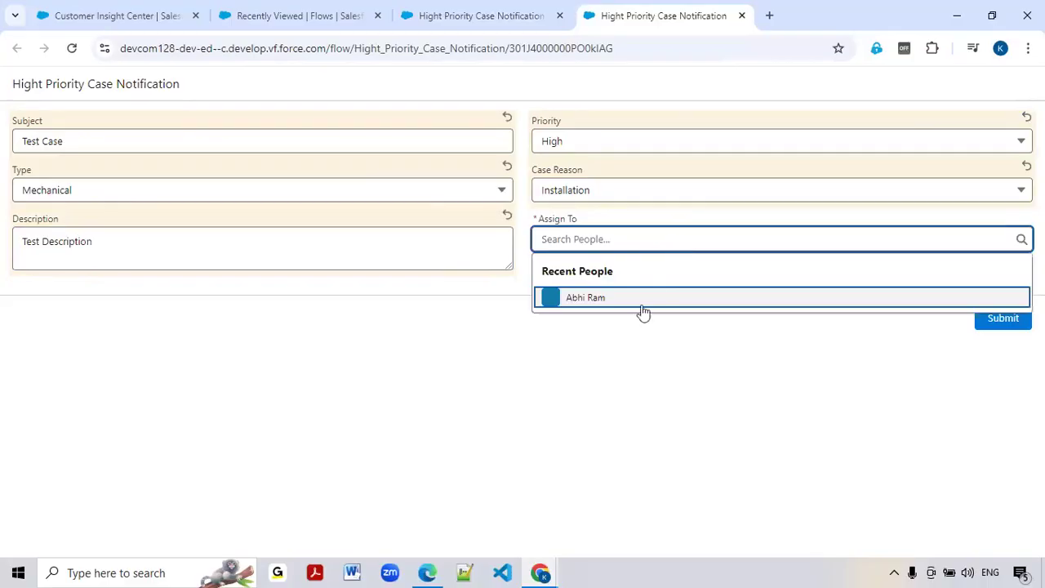
pyautogui.click(621, 343)
pyautogui.click(590, 239)
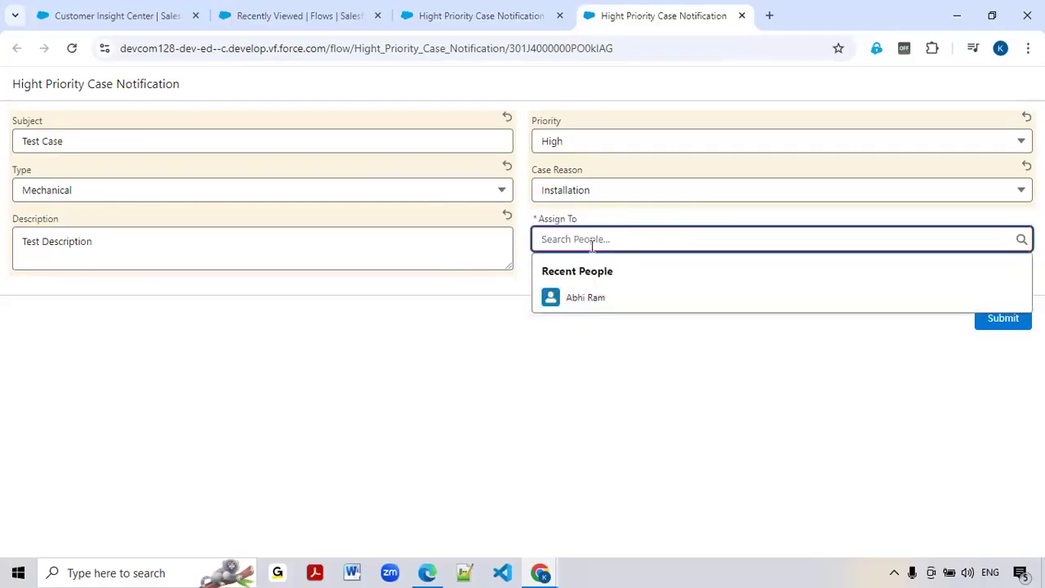
pyautogui.write('ABG')
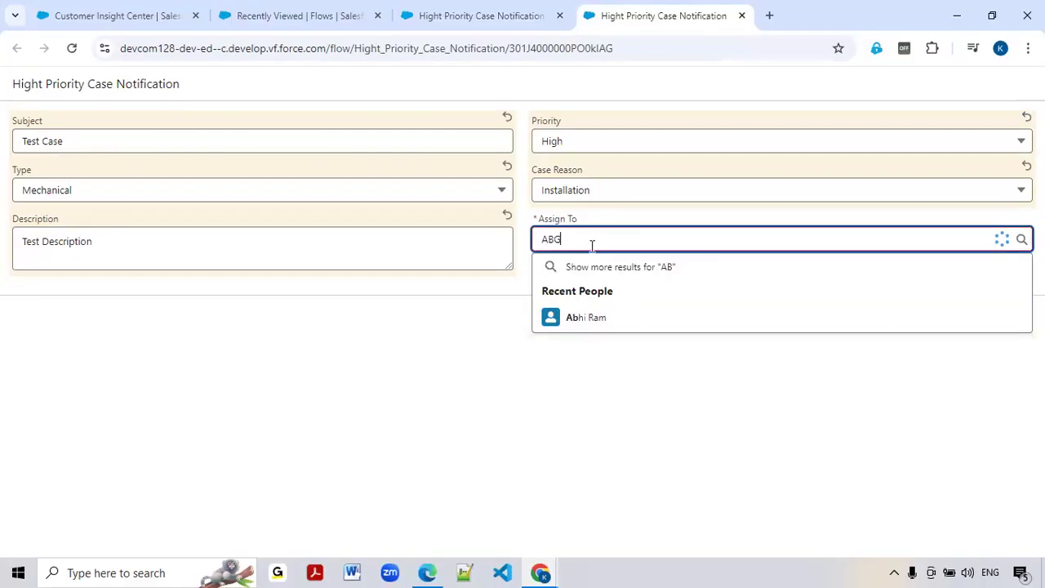
pyautogui.press('BackSpace')
pyautogui.write('HI')
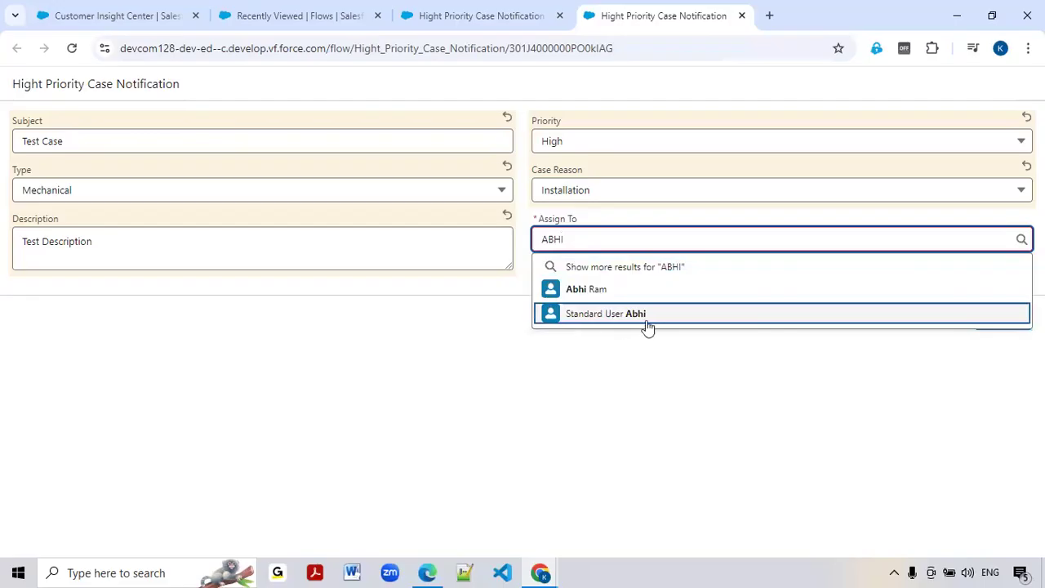
pyautogui.click(600, 315)
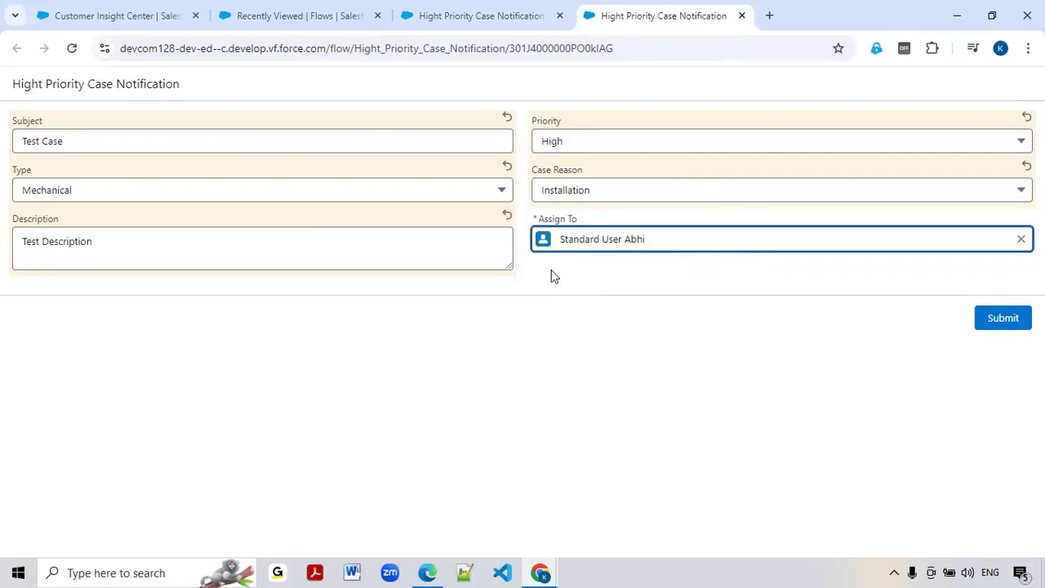
pyautogui.click(1013, 325)
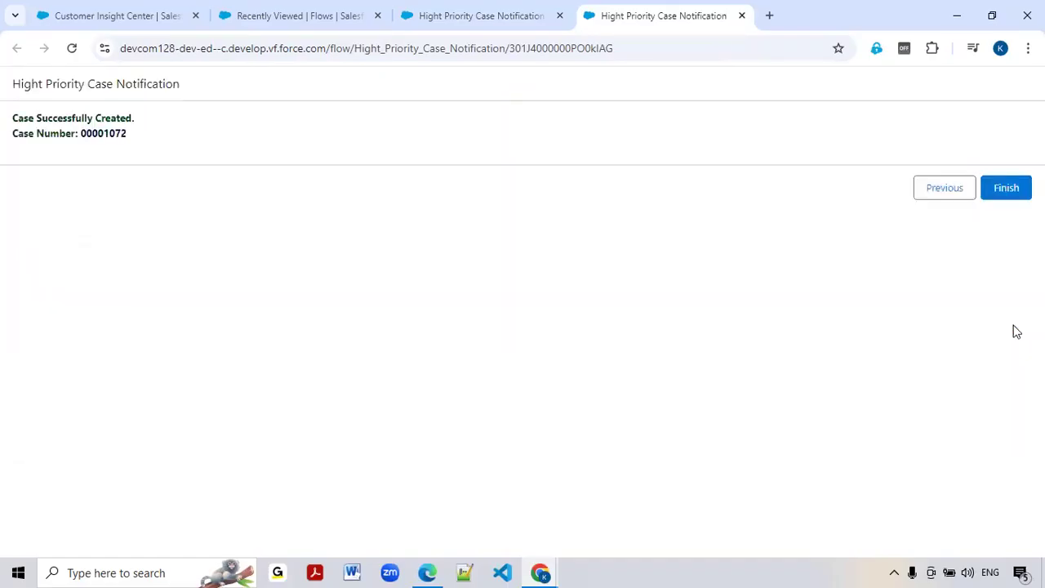
# Check the case number in the success message and finish the flow run.
pyautogui.moveTo(80, 133); pyautogui.dragTo(169, 142)
pyautogui.moveTo(82, 135); pyautogui.dragTo(128, 134)
pyautogui.click(1006, 189)
# Save the flow as a new version with the corrected label "High Priority Case Notification".
pyautogui.click(506, 16)
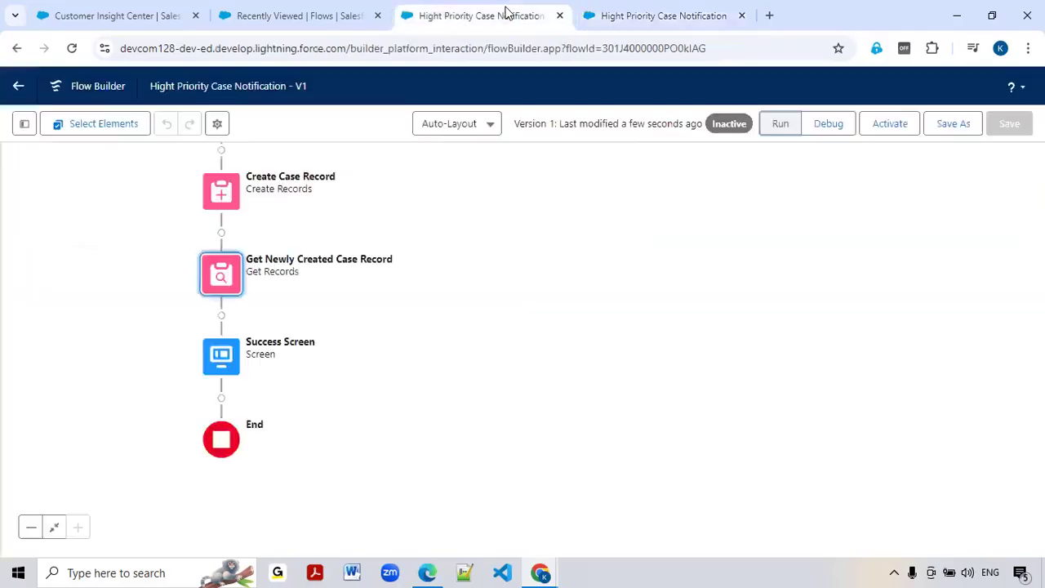
pyautogui.click(956, 127)
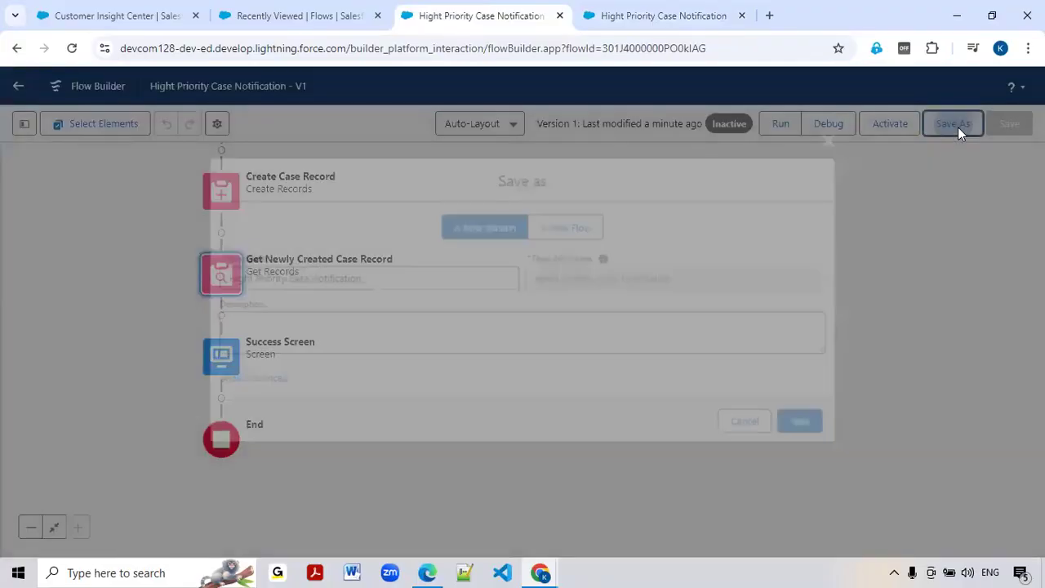
pyautogui.click(247, 277)
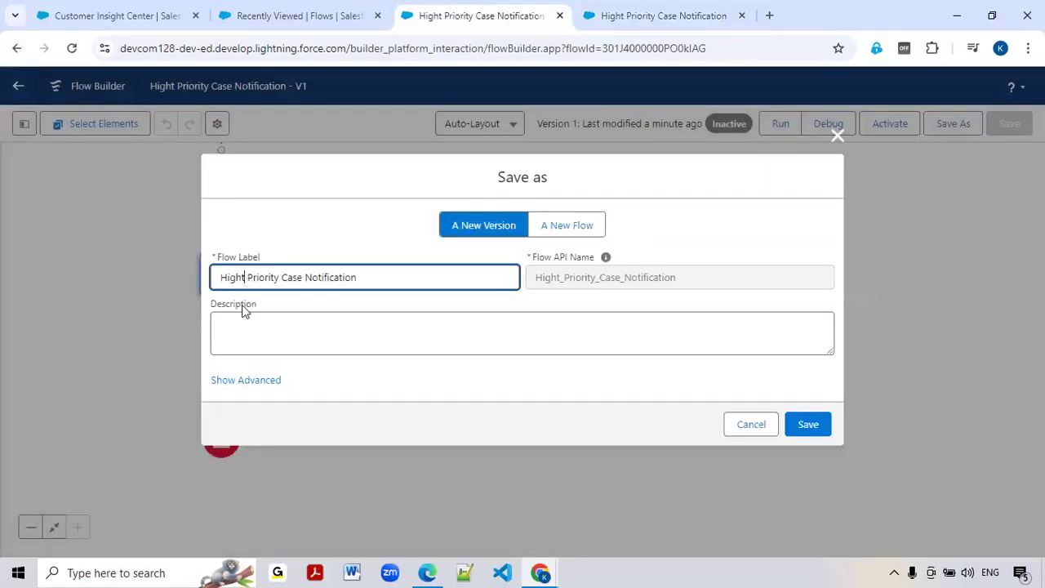
pyautogui.press('BackSpace')
pyautogui.click(539, 282)
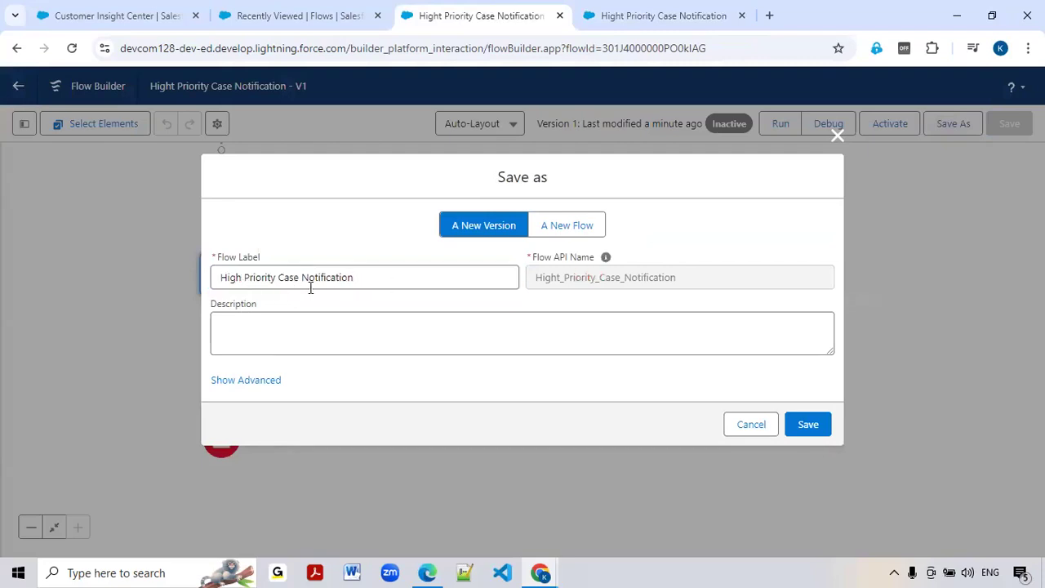
pyautogui.click(808, 424)
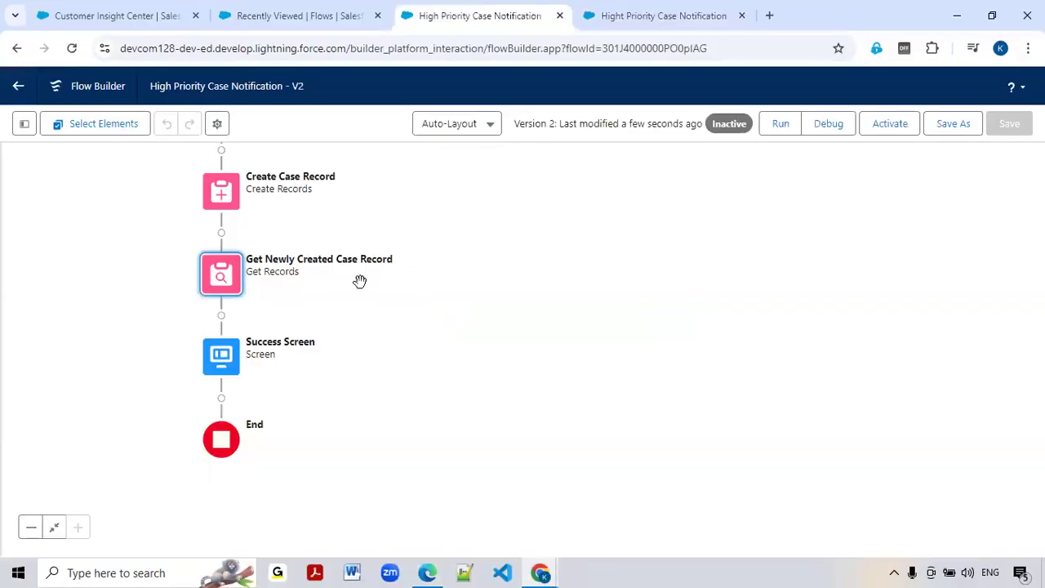
# Review the owner assignment in the Create Case Record element and the Assign To field on the running form.
pyautogui.doubleClick(227, 189)
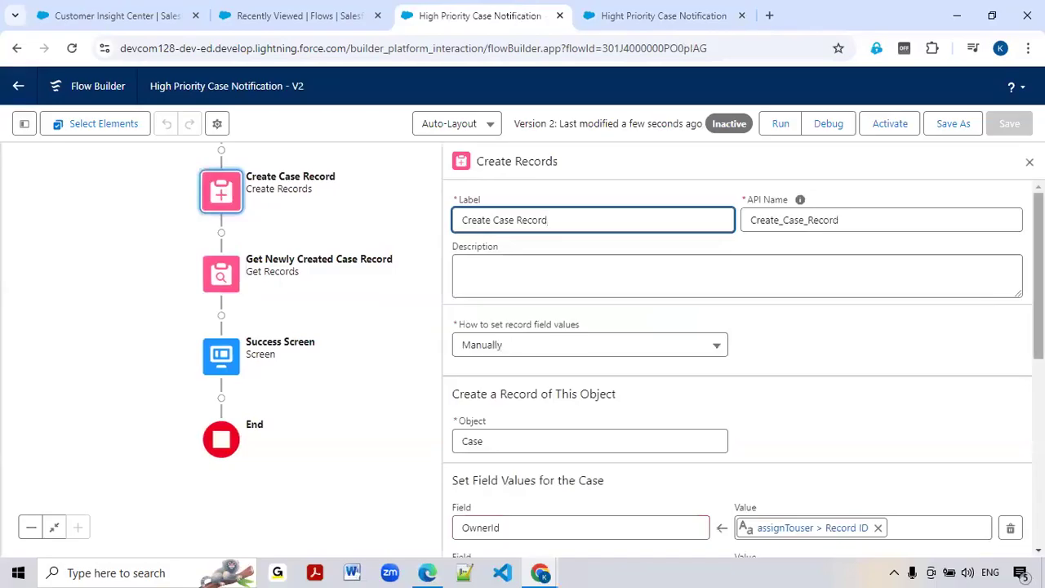
pyautogui.click(408, 226)
pyautogui.scroll(2, 256, 299)
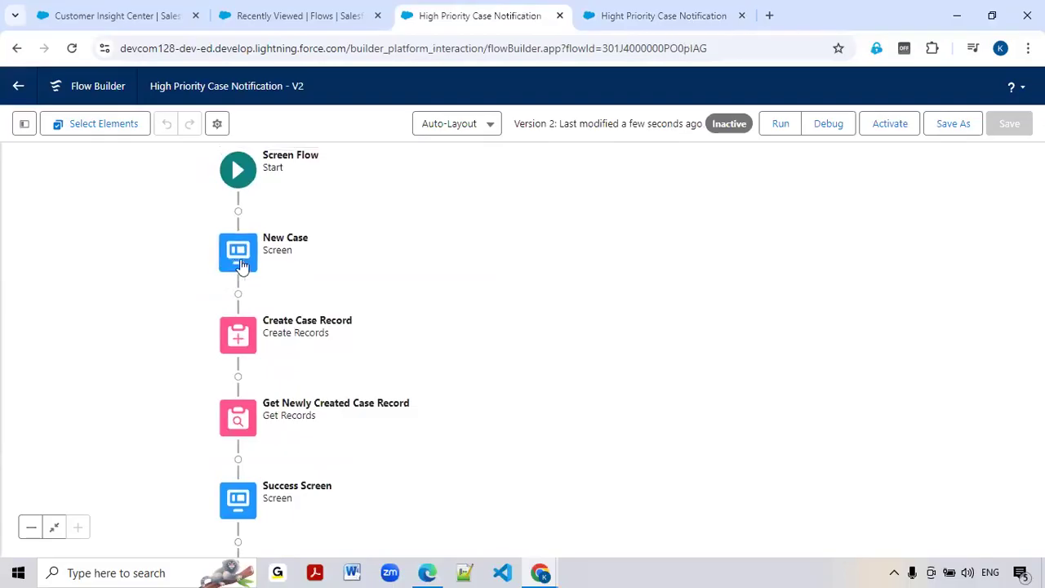
pyautogui.click(650, 23)
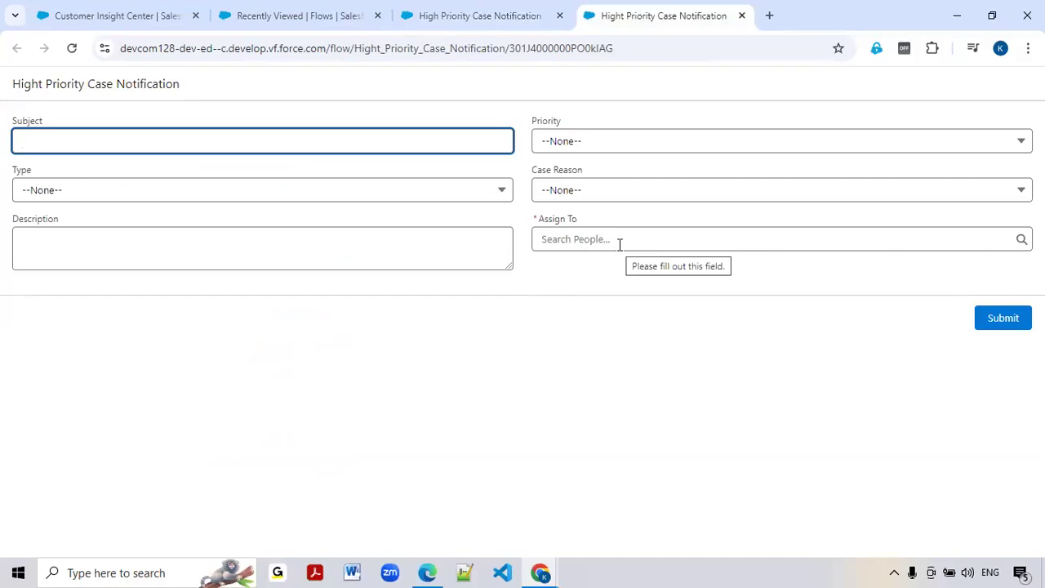
pyautogui.click(472, 15)
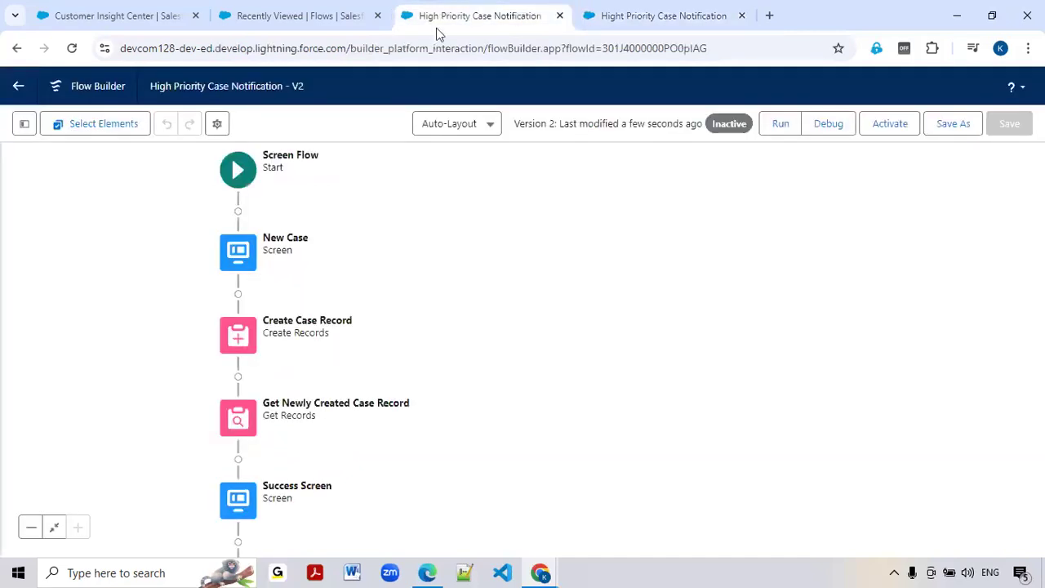
# Inspect the Assign To lookup's settings in the New Case screen and close it without changes.
pyautogui.doubleClick(235, 267)
pyautogui.scroll(-1, 641, 351)
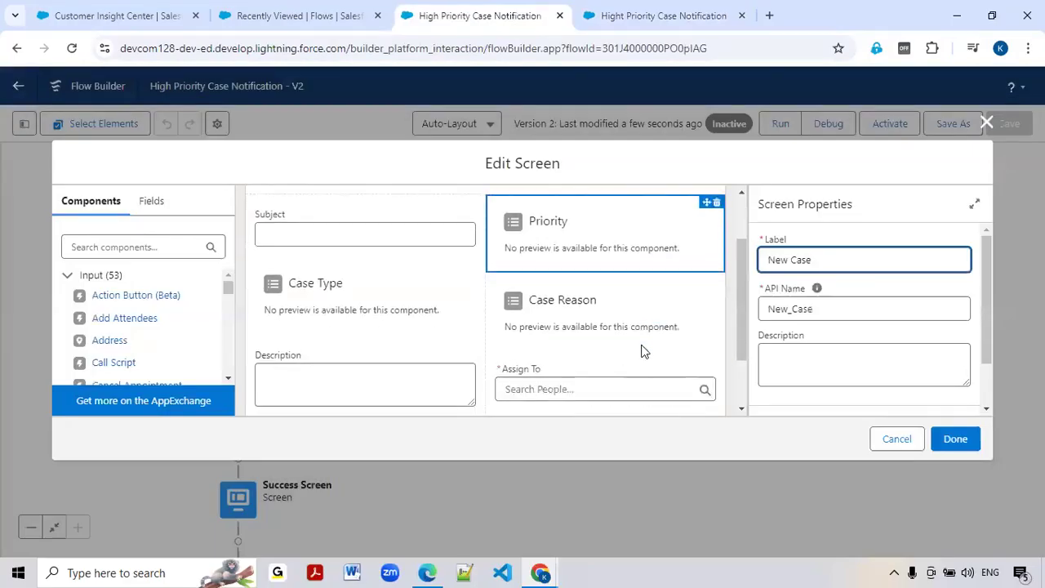
pyautogui.scroll(-1, 641, 351)
pyautogui.click(600, 311)
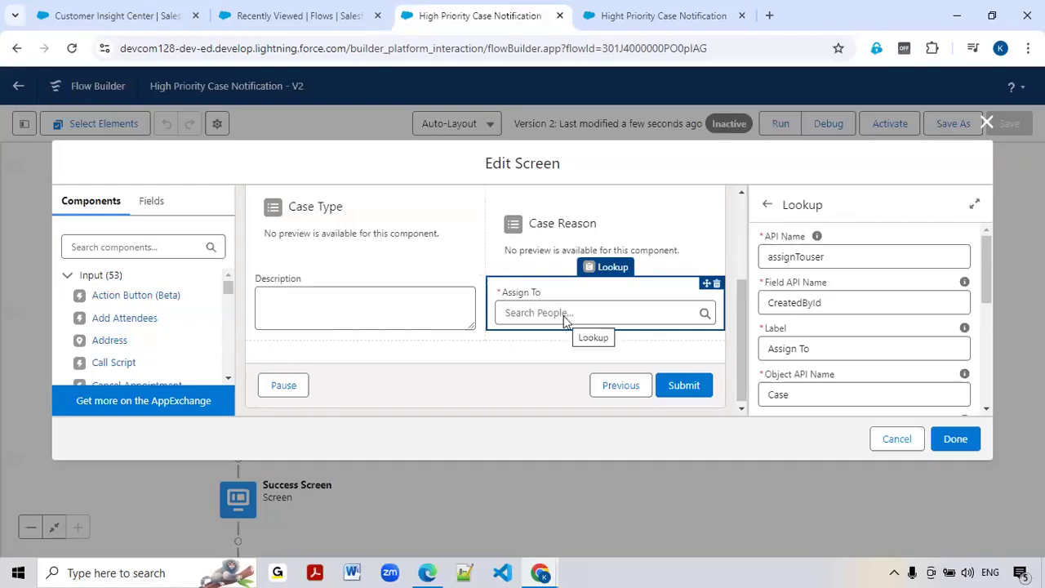
pyautogui.click(892, 446)
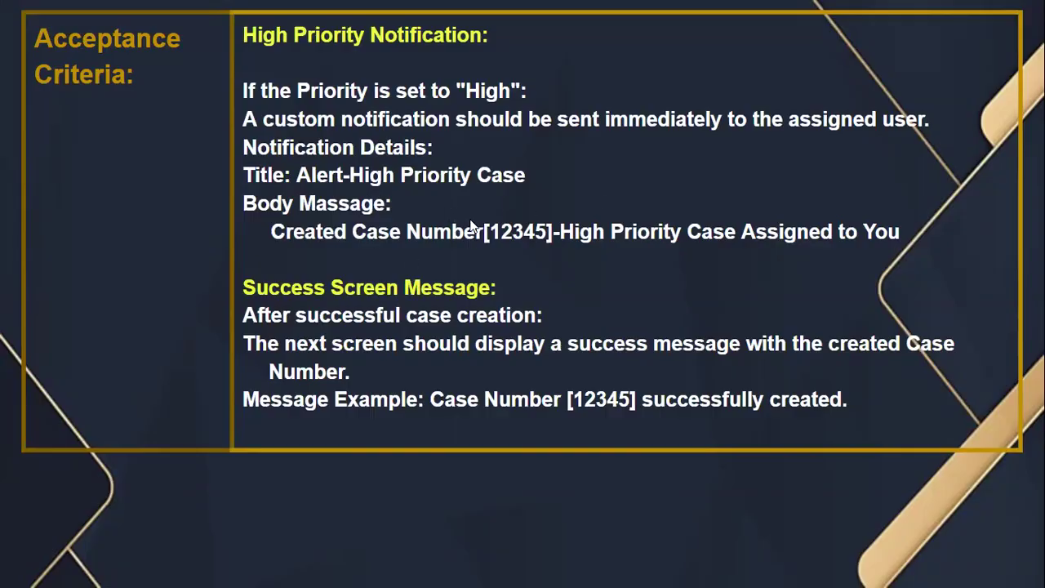
# Switch from the acceptance criteria to Salesforce Setup and open the Custom Notifications page.
pyautogui.hotkey('alt', 'Tab')
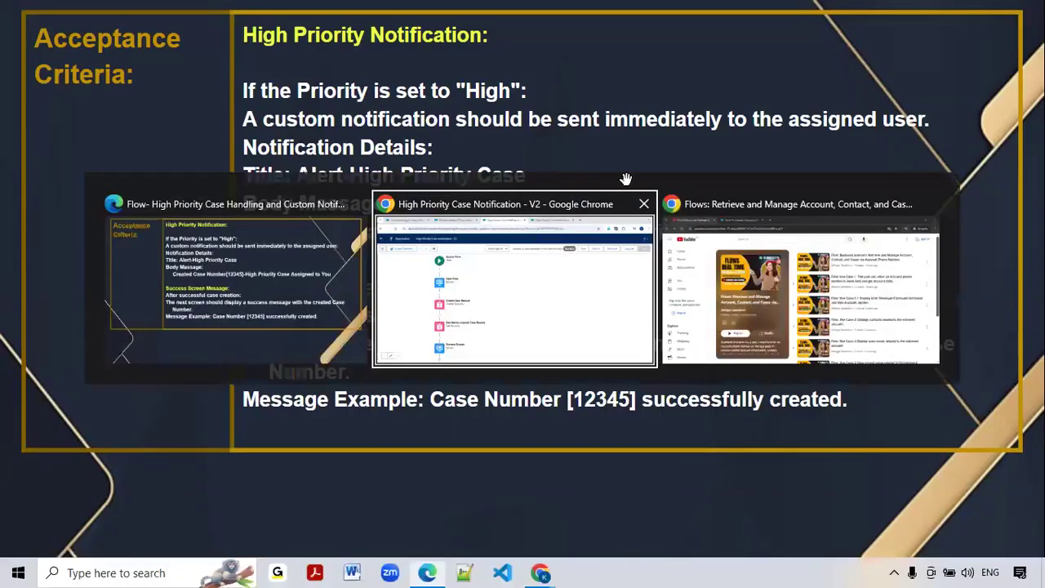
pyautogui.click(311, 17)
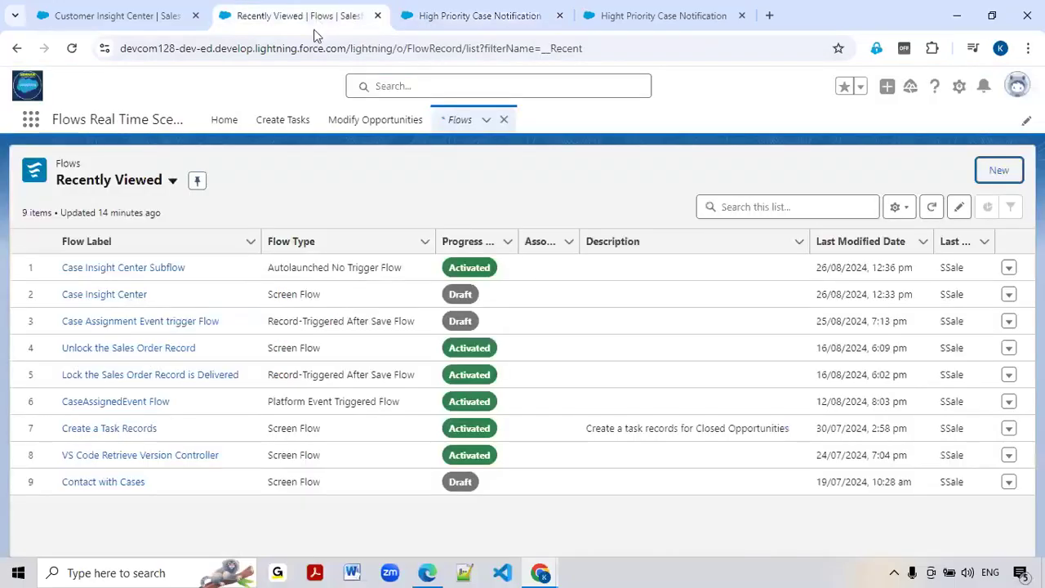
pyautogui.click(959, 87)
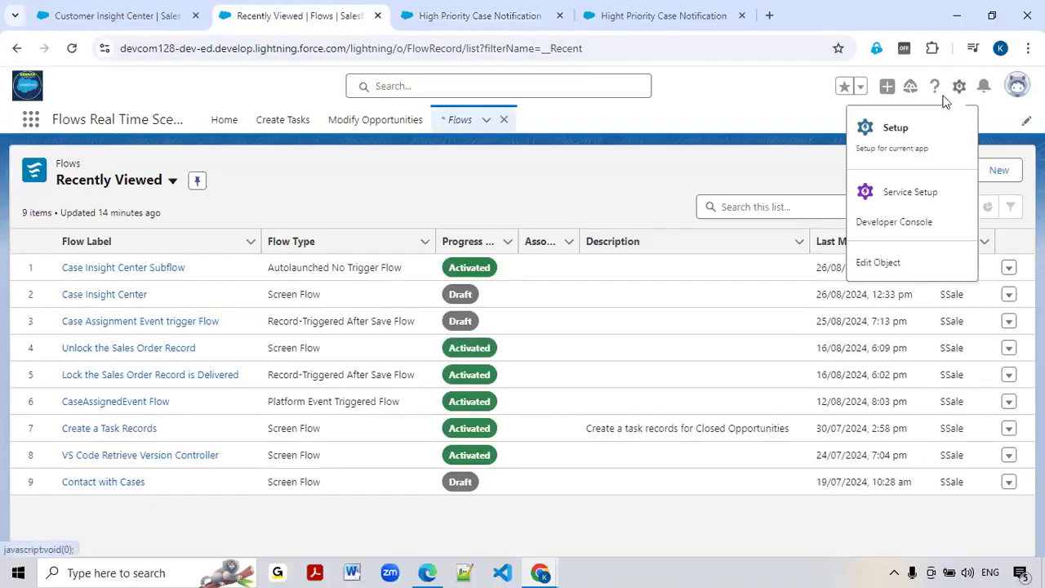
pyautogui.click(903, 145)
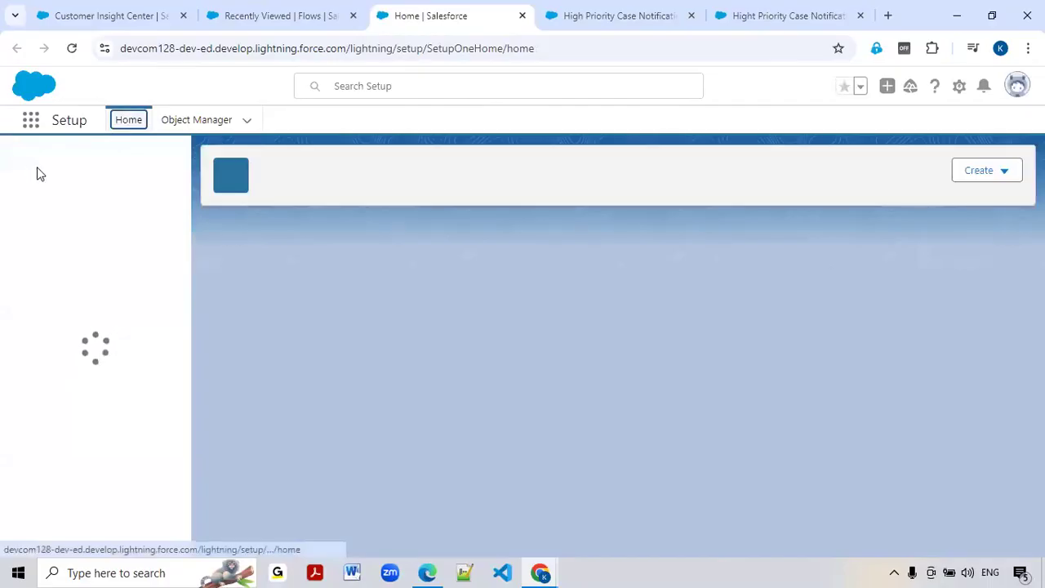
pyautogui.click(49, 163)
pyautogui.write('custom')
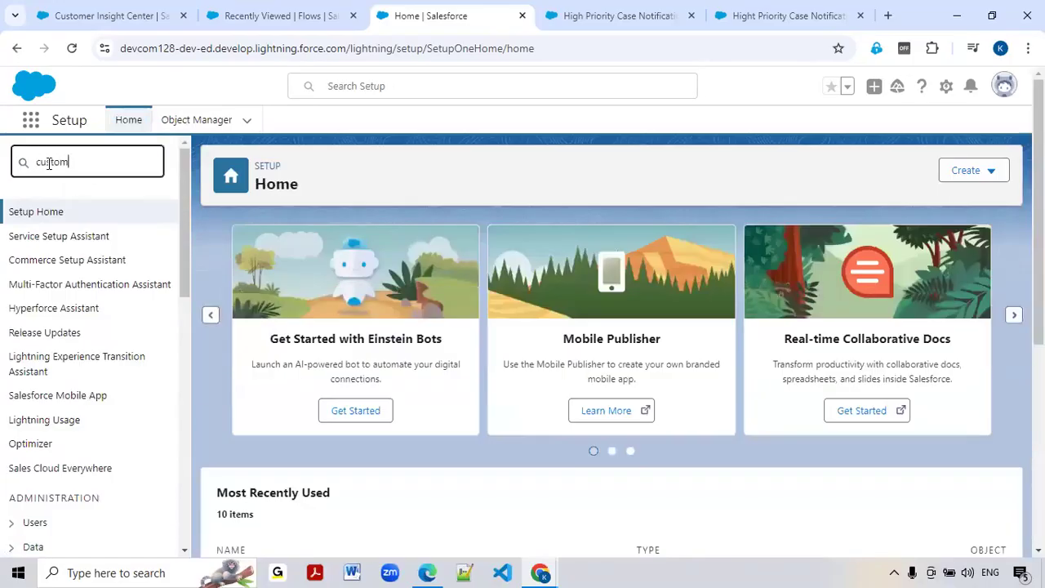
pyautogui.write(' noti')
pyautogui.click(97, 237)
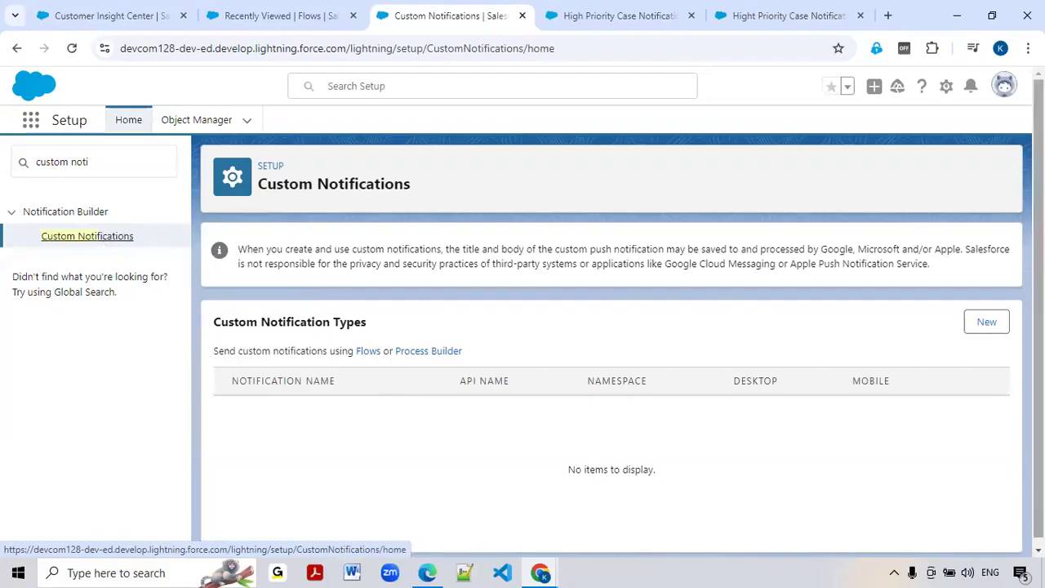
# Start a new custom notification type named "High Priority Case Custom Notification".
pyautogui.click(986, 323)
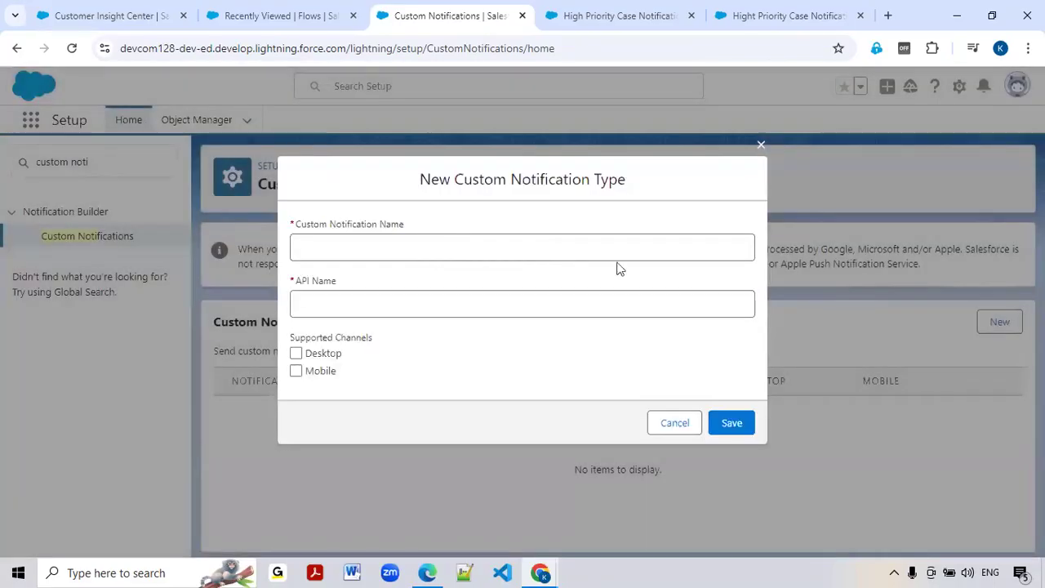
pyautogui.click(384, 246)
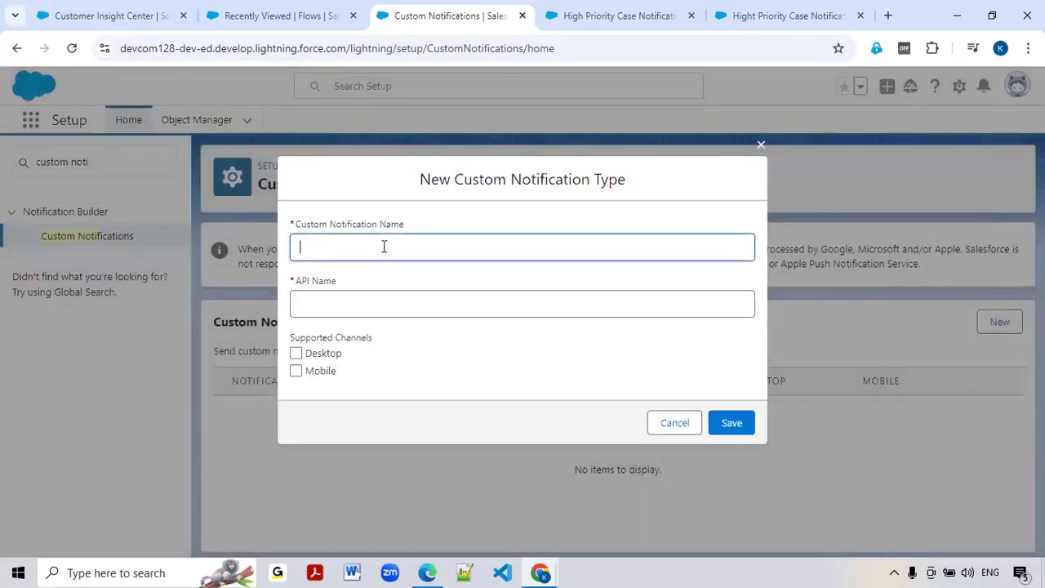
pyautogui.write('High')
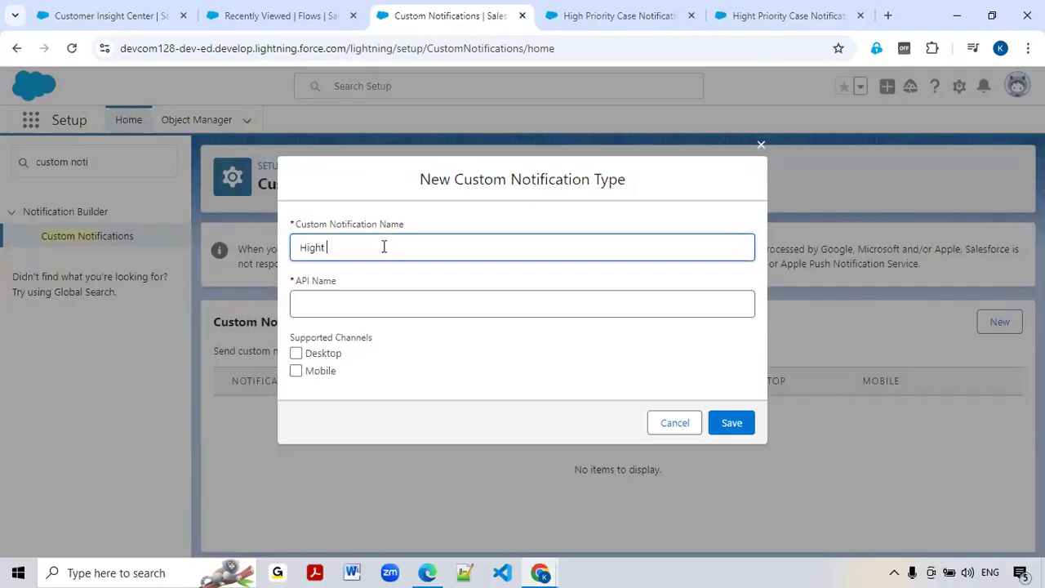
pyautogui.write(' Priority Case No')
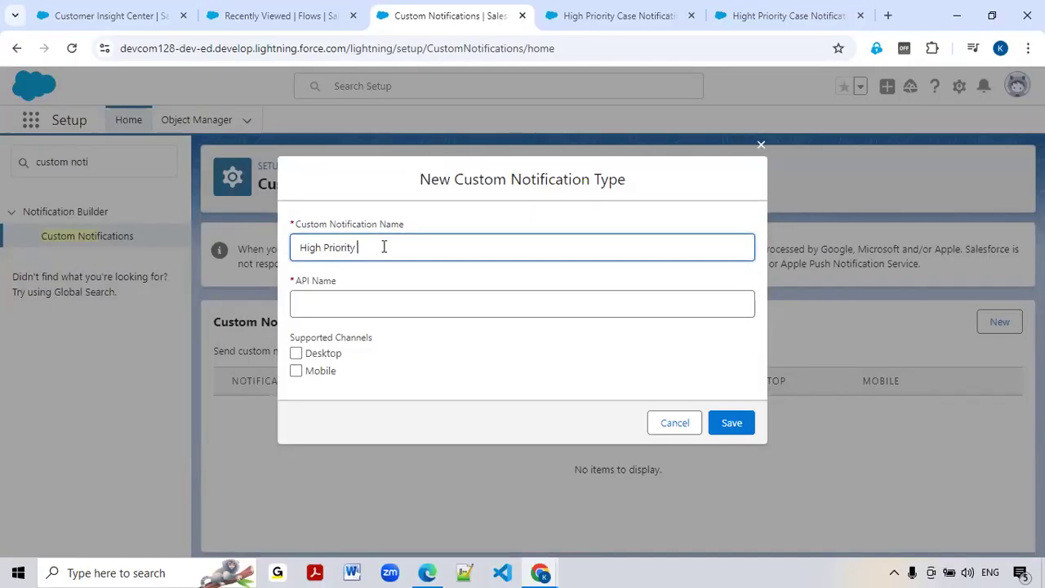
pyautogui.write('tification')
pyautogui.press('Left')
pyautogui.press('Left')
pyautogui.write('Custom')
# Fill in the notification type's API name from its name and enable the Desktop and Mobile channels.
pyautogui.click(363, 304)
pyautogui.click(396, 378)
pyautogui.click(296, 356)
pyautogui.click(297, 374)
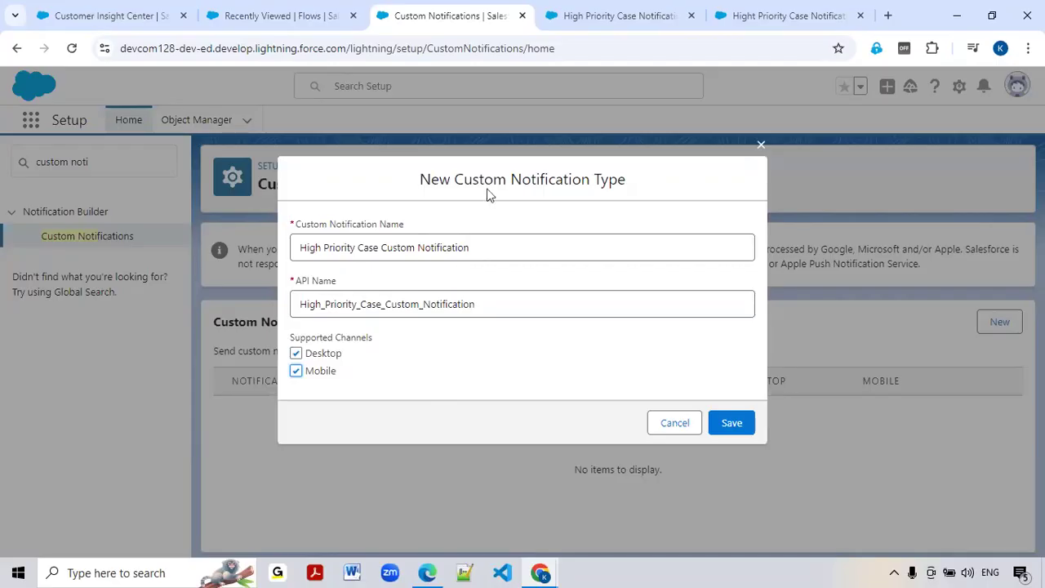
pyautogui.moveTo(456, 180); pyautogui.dragTo(648, 186)
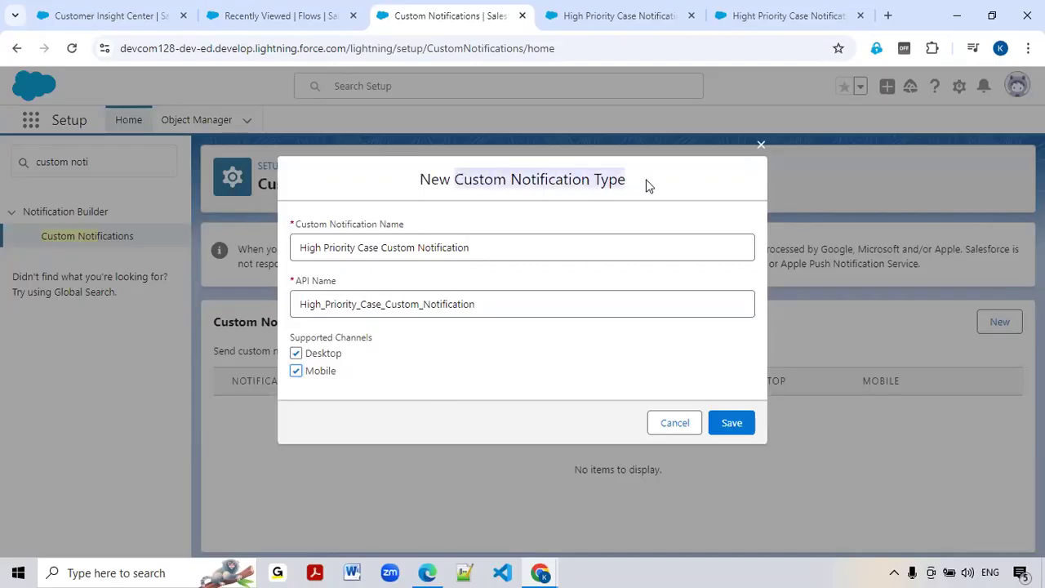
# Save the new High Priority Case Custom Notification type with its Desktop and Mobile channels.
pyautogui.click(647, 186)
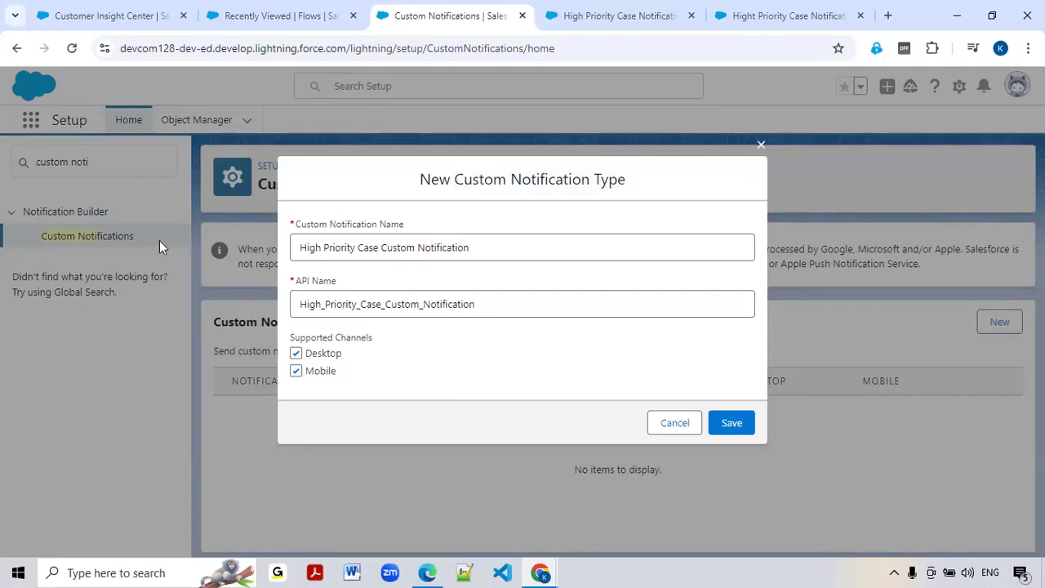
pyautogui.moveTo(454, 179); pyautogui.dragTo(646, 193)
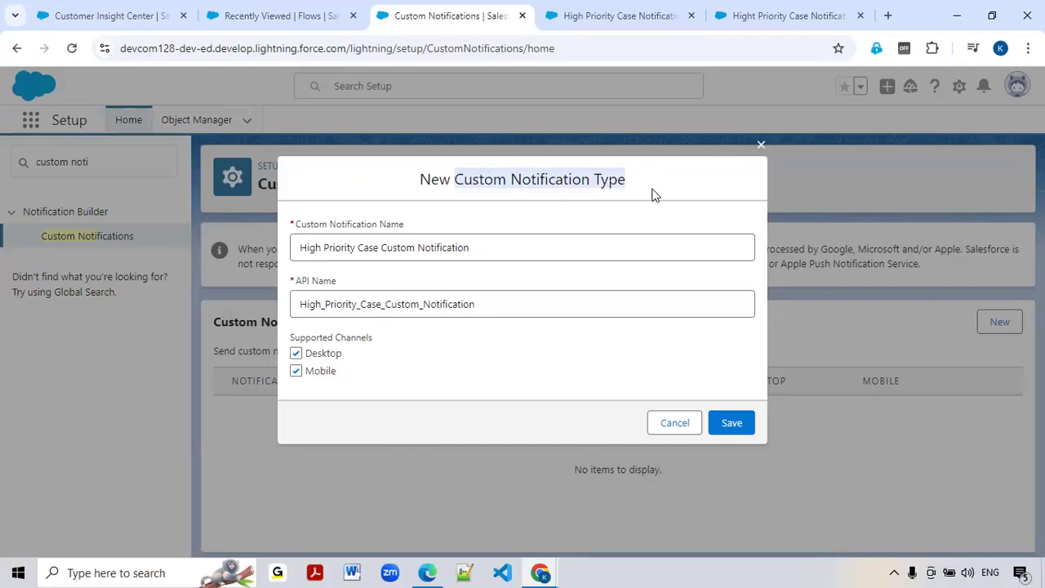
pyautogui.click(653, 194)
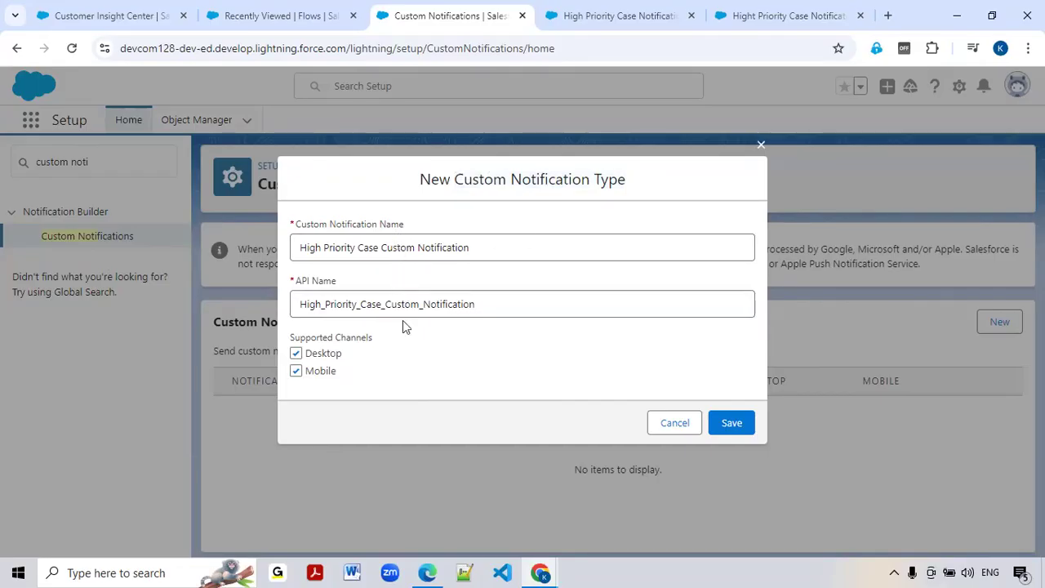
pyautogui.click(731, 422)
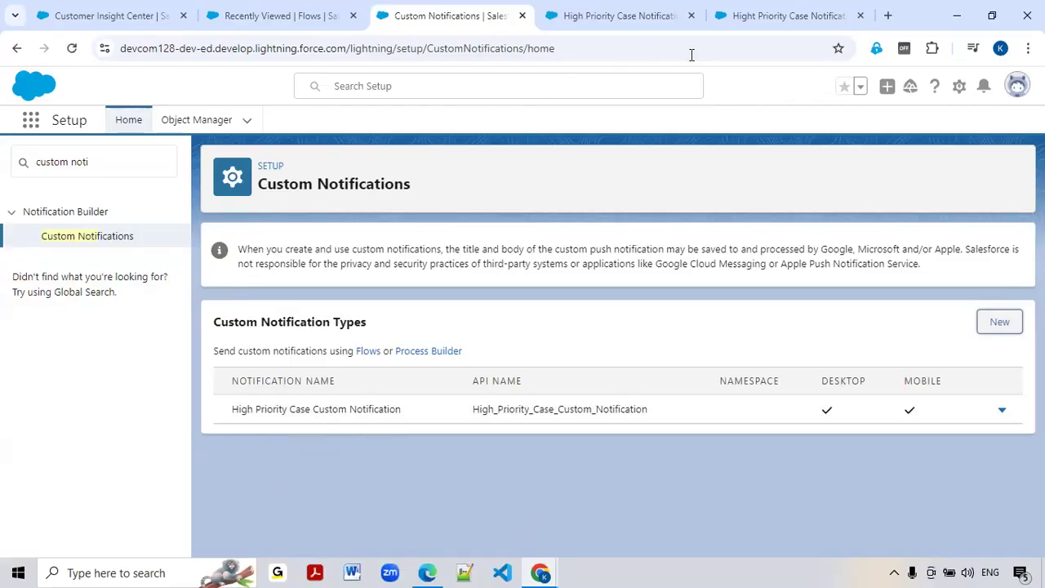
# Close the flow's test run page and return to the flow after rechecking the notification requirements in the acceptance criteria.
pyautogui.click(763, 26)
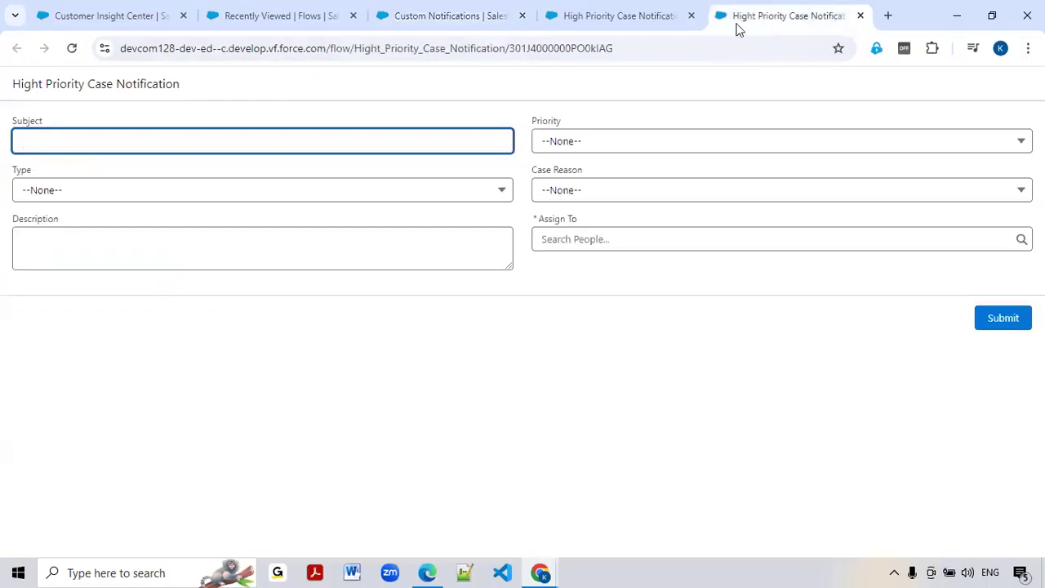
pyautogui.click(649, 17)
pyautogui.click(862, 17)
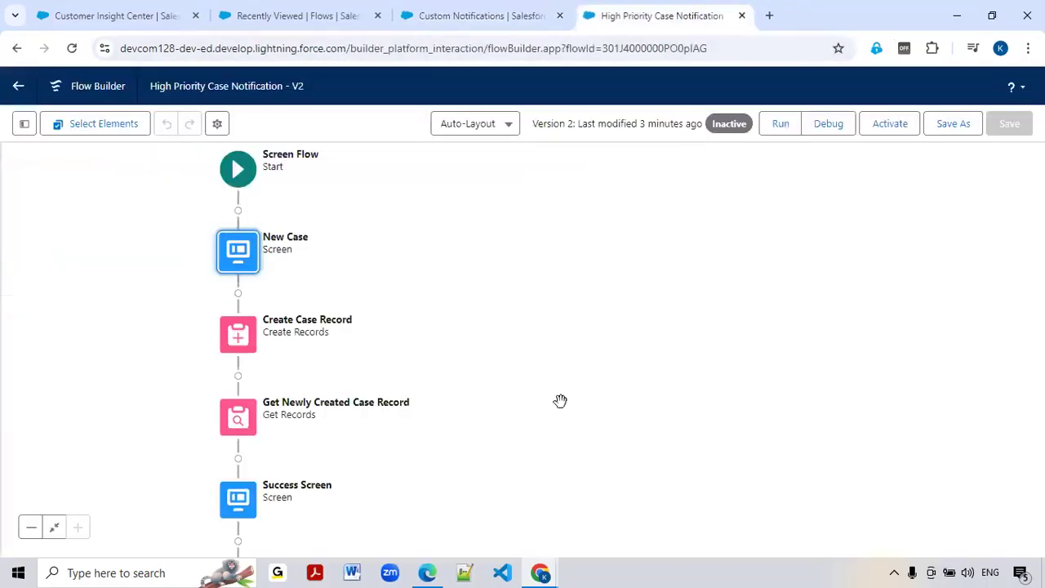
pyautogui.scroll(-3, 611, 305)
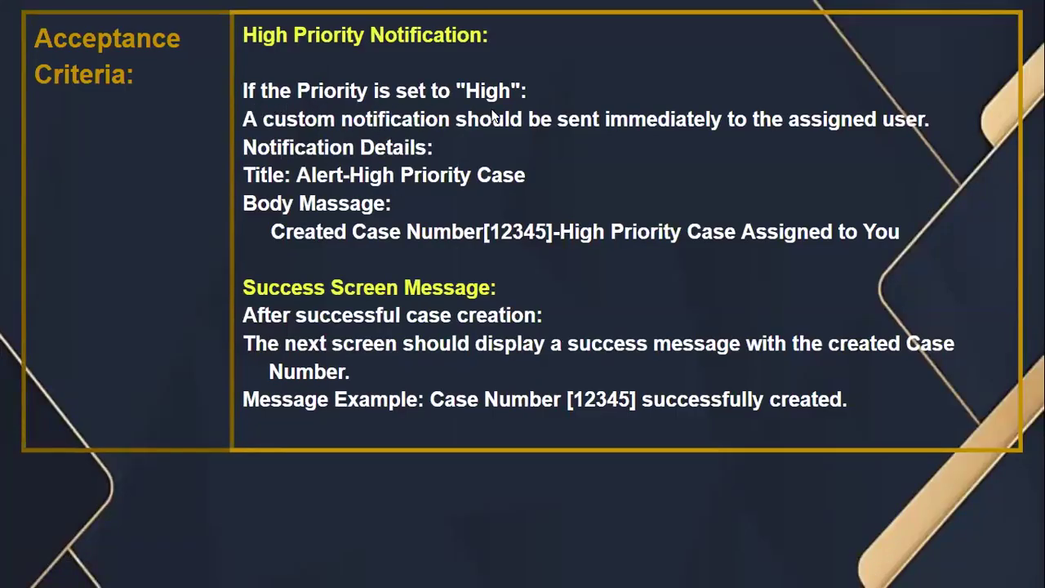
pyautogui.hotkey('alt', 'Tab')
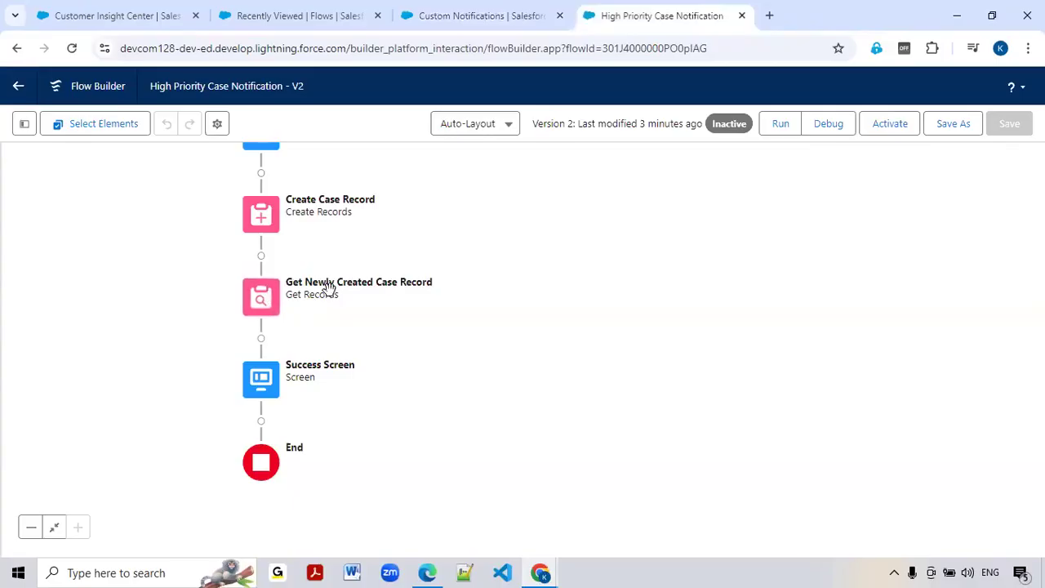
# Add a Decision element labelled "High Priority Case" between Get Newly Created Case Record and Success Screen.
pyautogui.click(261, 339)
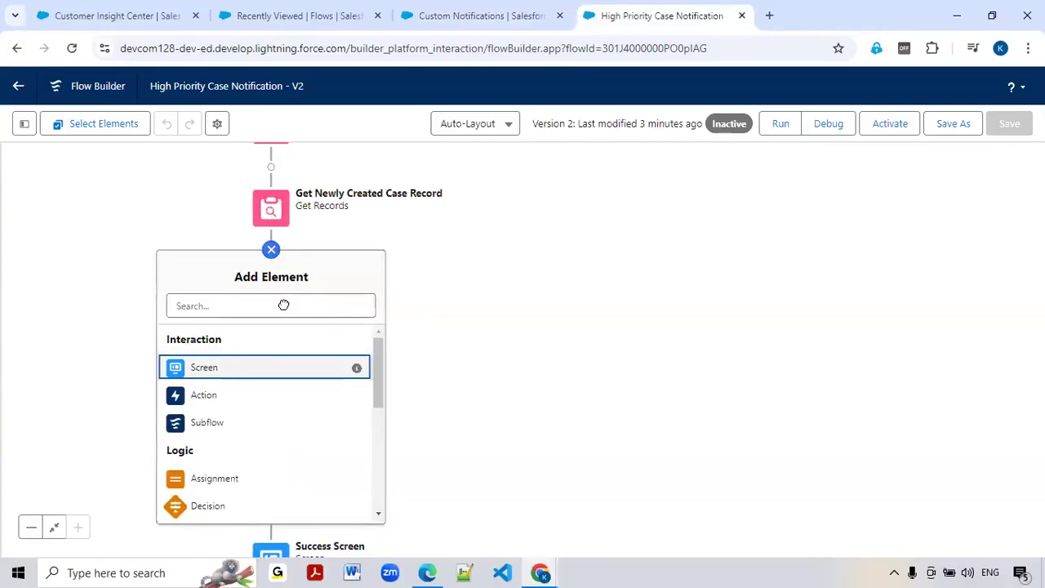
pyautogui.write('Deci')
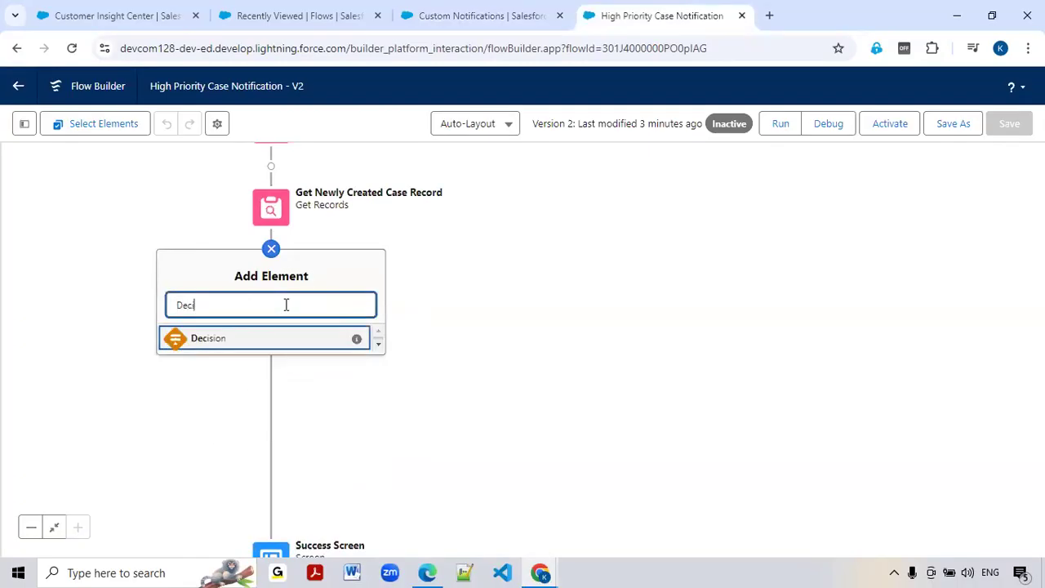
pyautogui.click(235, 342)
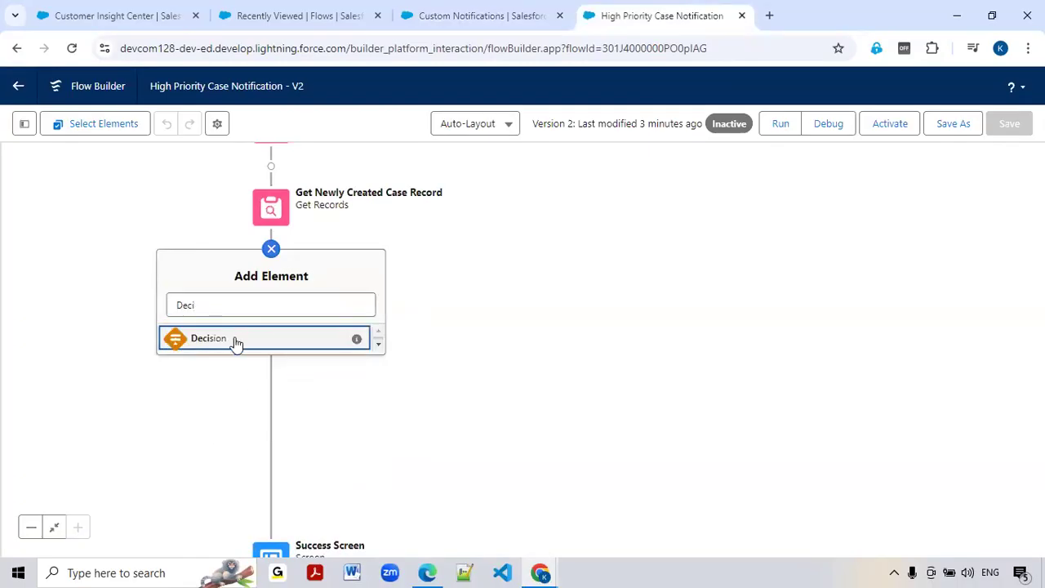
pyautogui.click(235, 343)
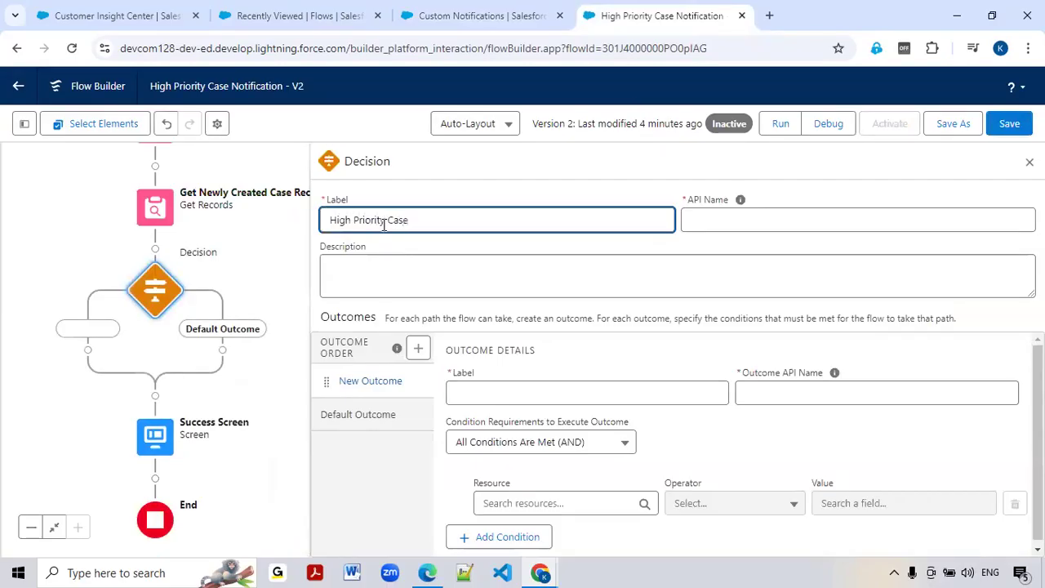
# Label the decision's new outcome "is Priority High?".
pyautogui.click(471, 394)
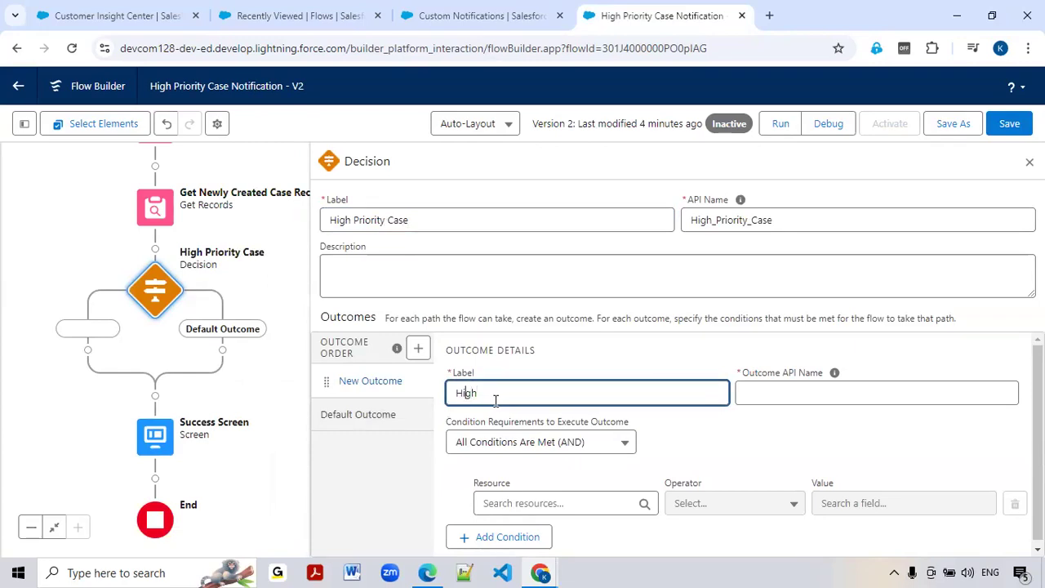
pyautogui.write('is Pro')
pyautogui.press('BackSpace')
pyautogui.write('irority')
pyautogui.doubleClick(485, 392)
pyautogui.press('BackSpace')
pyautogui.write('Priority I')
pyautogui.press('BackSpace')
pyautogui.scroll(-2, 575, 421)
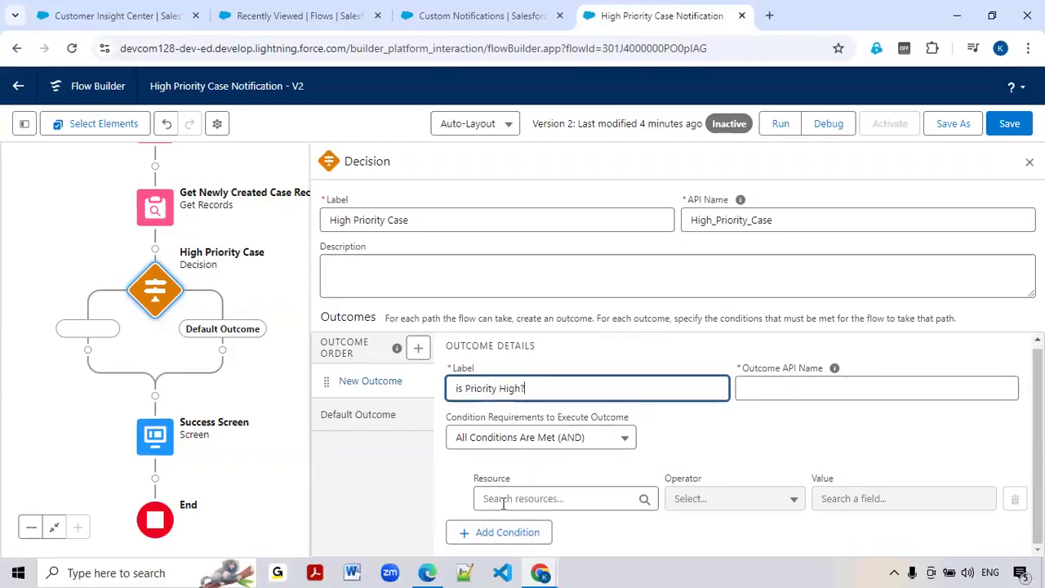
pyautogui.click(494, 498)
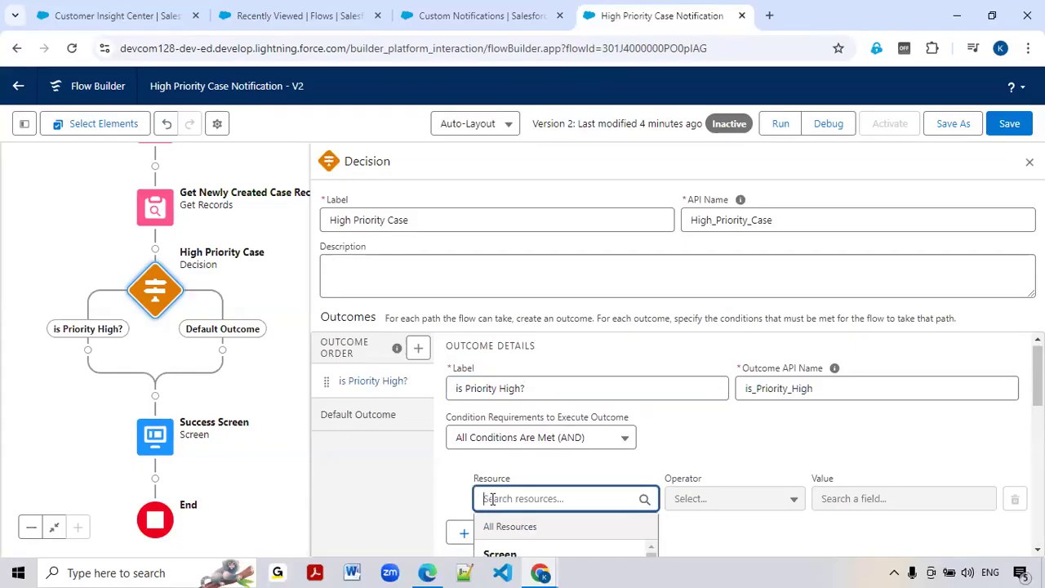
pyautogui.scroll(-3, 670, 415)
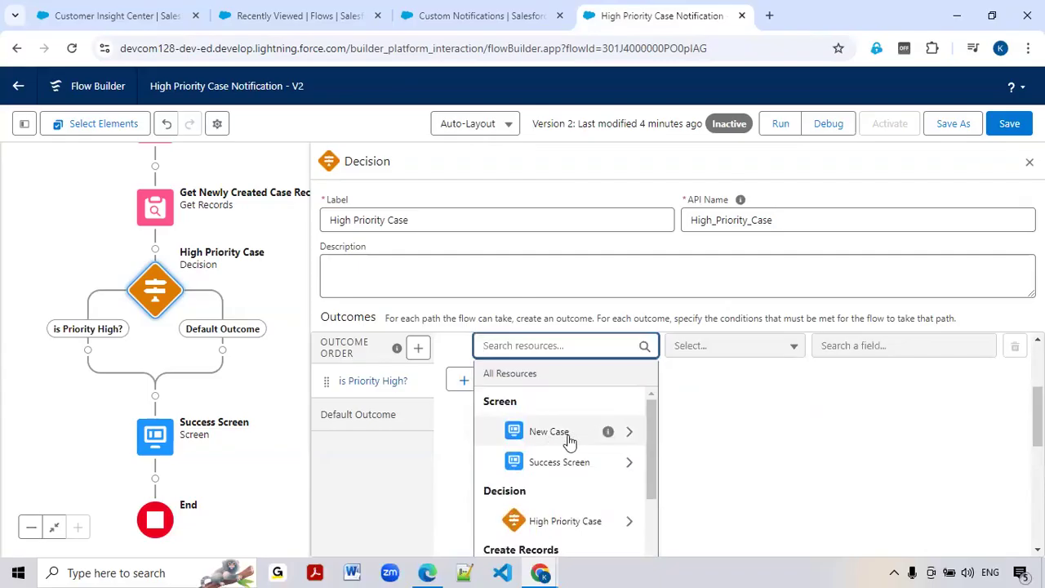
pyautogui.click(570, 440)
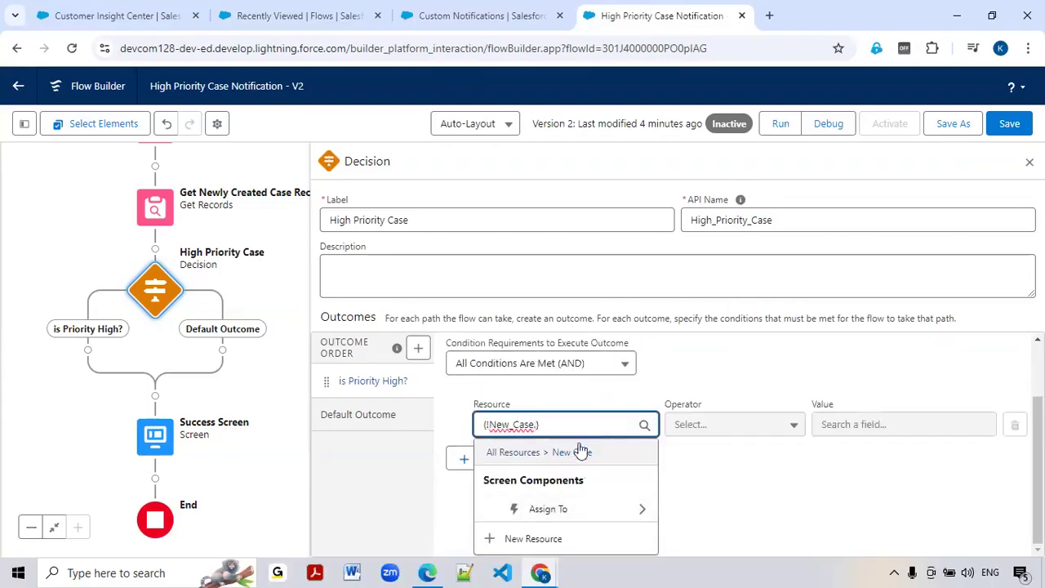
# Set the outcome condition's resource to the Priority field of the caseFields record variable.
pyautogui.click(576, 428)
pyautogui.write('case')
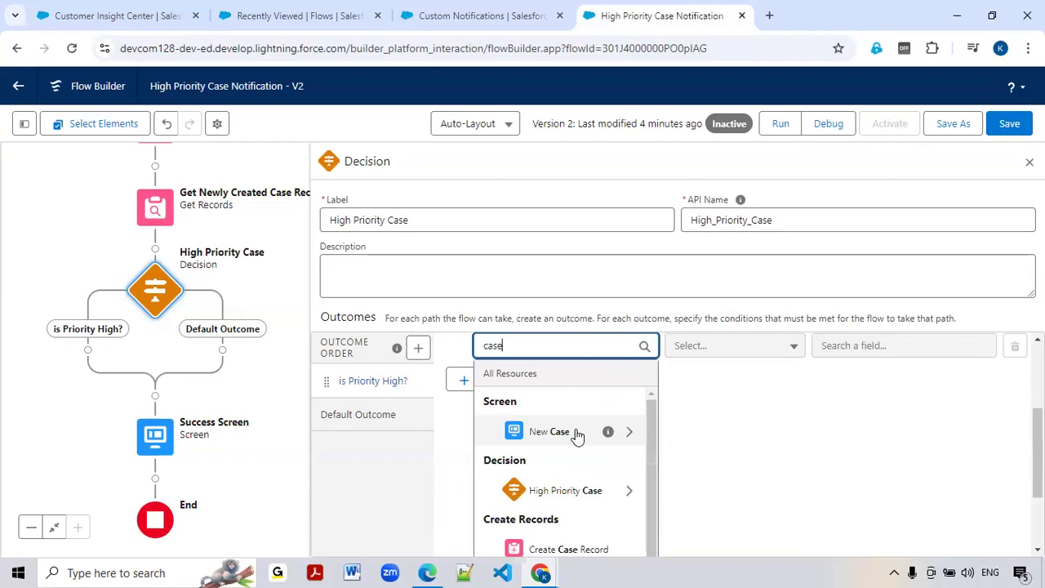
pyautogui.write(' fi')
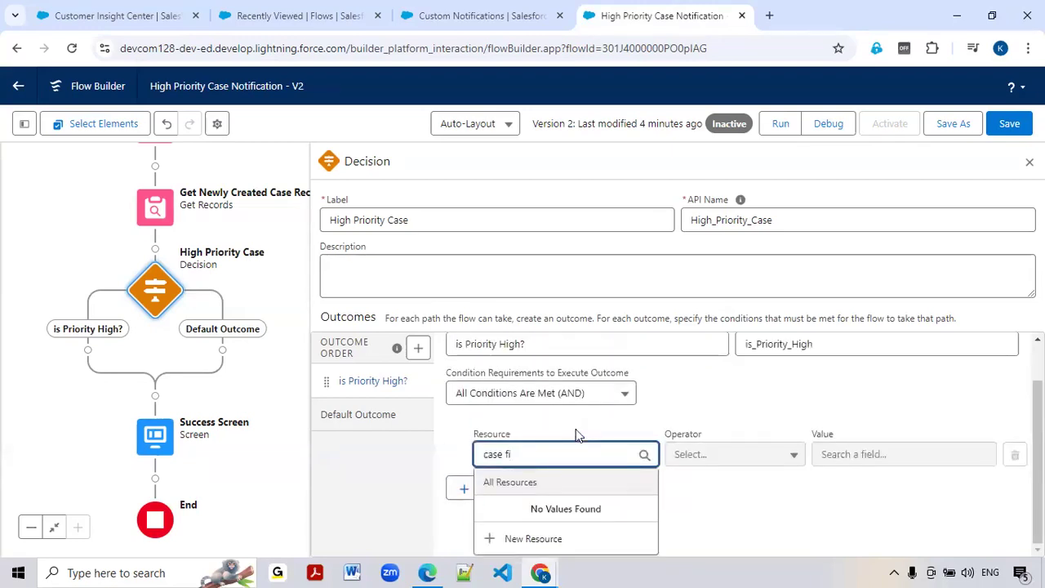
pyautogui.press('BackSpace')
pyautogui.press('BackSpace')
pyautogui.press('BackSpace')
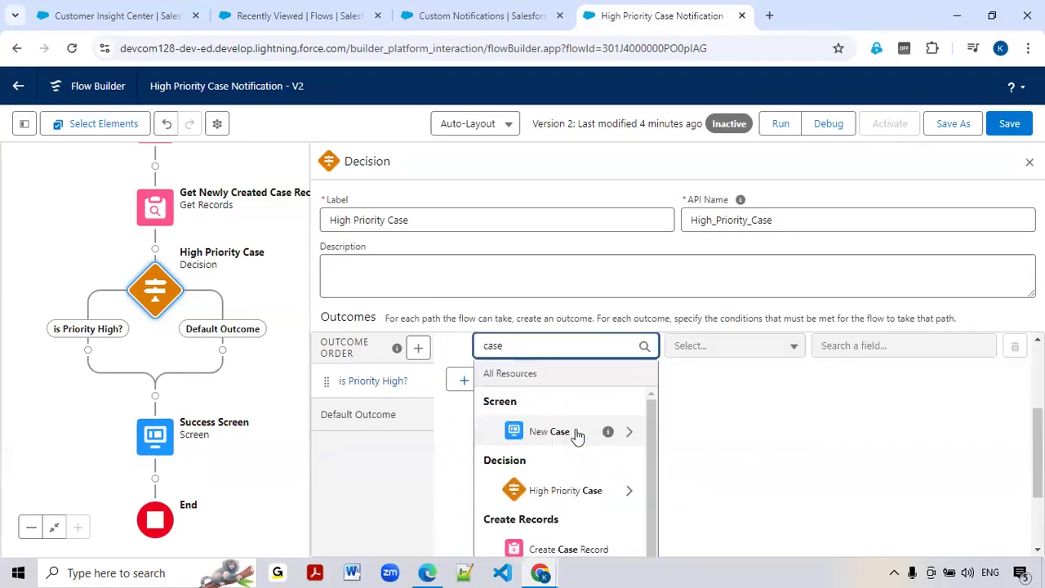
pyautogui.write('fi')
pyautogui.press('BackSpace')
pyautogui.press('BackSpace')
pyautogui.press('BackSpace')
pyautogui.write('fi')
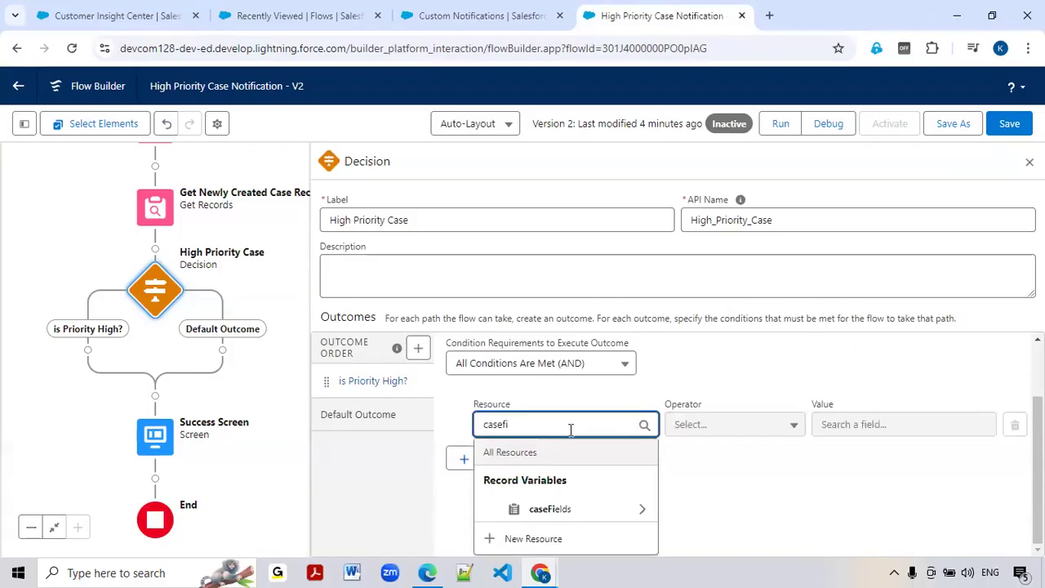
pyautogui.click(576, 514)
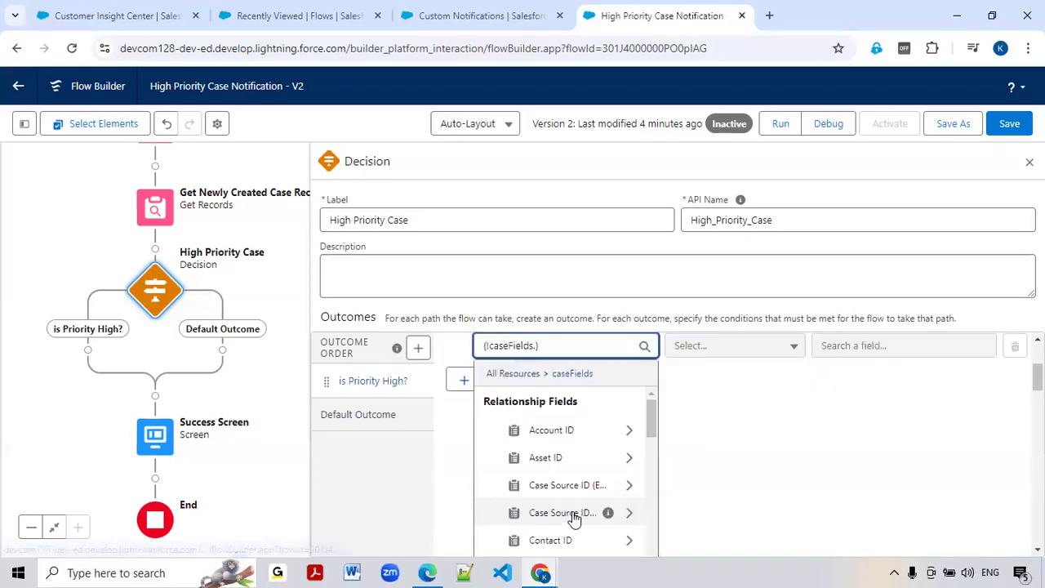
pyautogui.write('Pri')
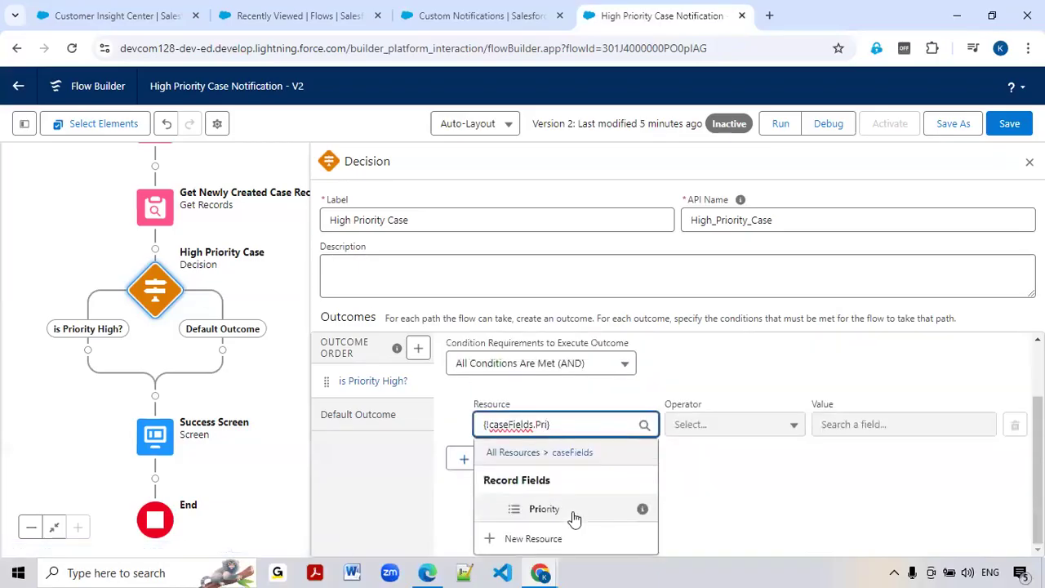
pyautogui.click(574, 517)
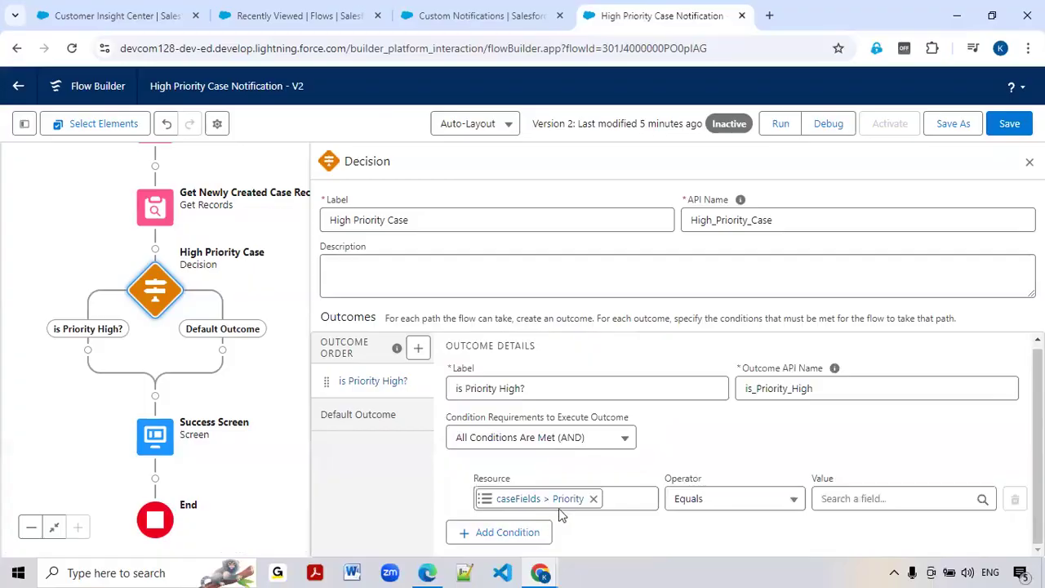
# Set the Priority condition's value to High and save the flow.
pyautogui.click(866, 497)
pyautogui.click(868, 509)
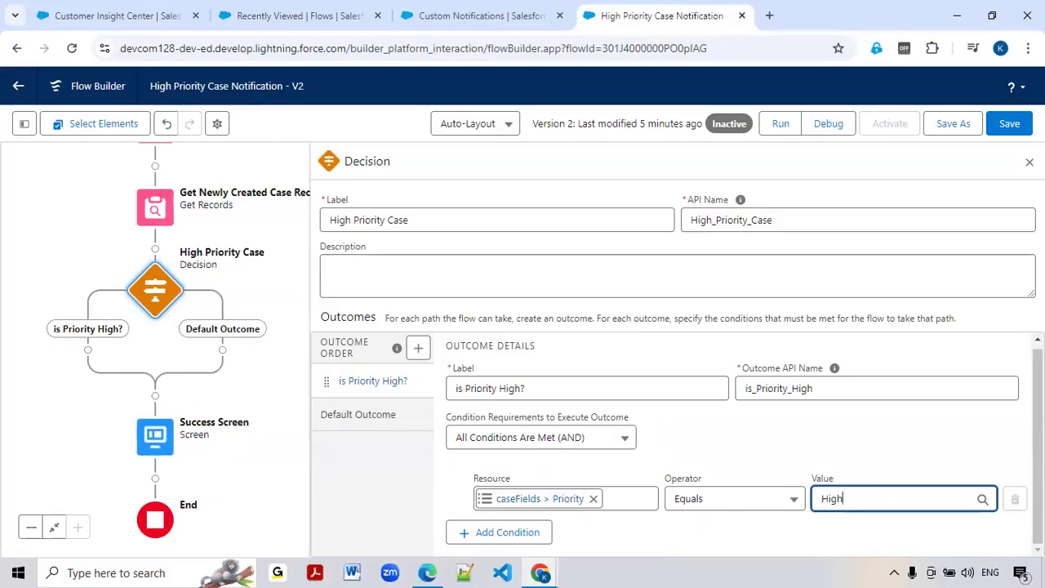
pyautogui.click(1010, 124)
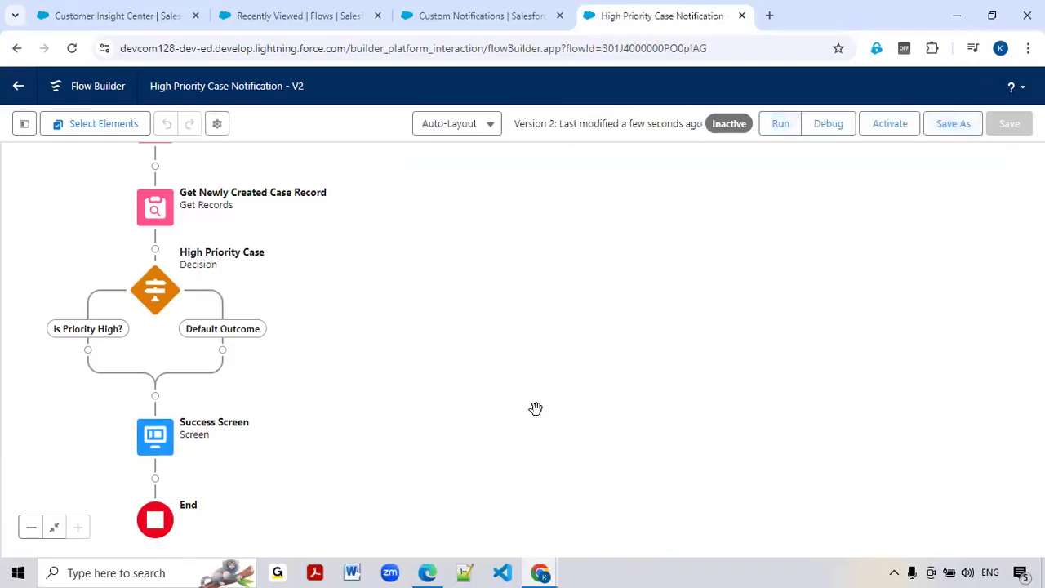
# Add a Get Records element labelled "Get Custom Notification" on the "is Priority High?" path, filling its API name from the label.
pyautogui.click(476, 16)
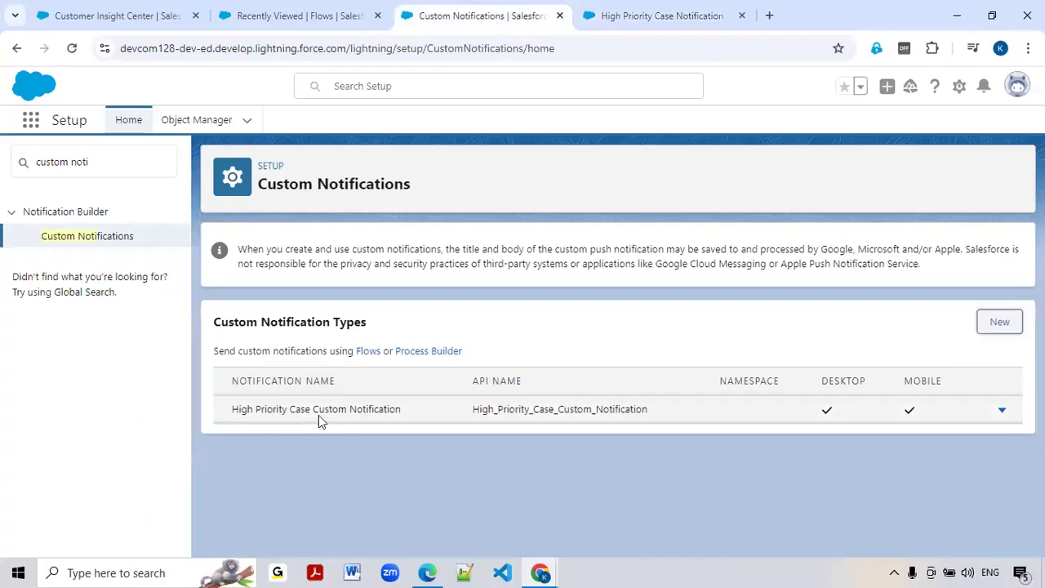
pyautogui.click(653, 15)
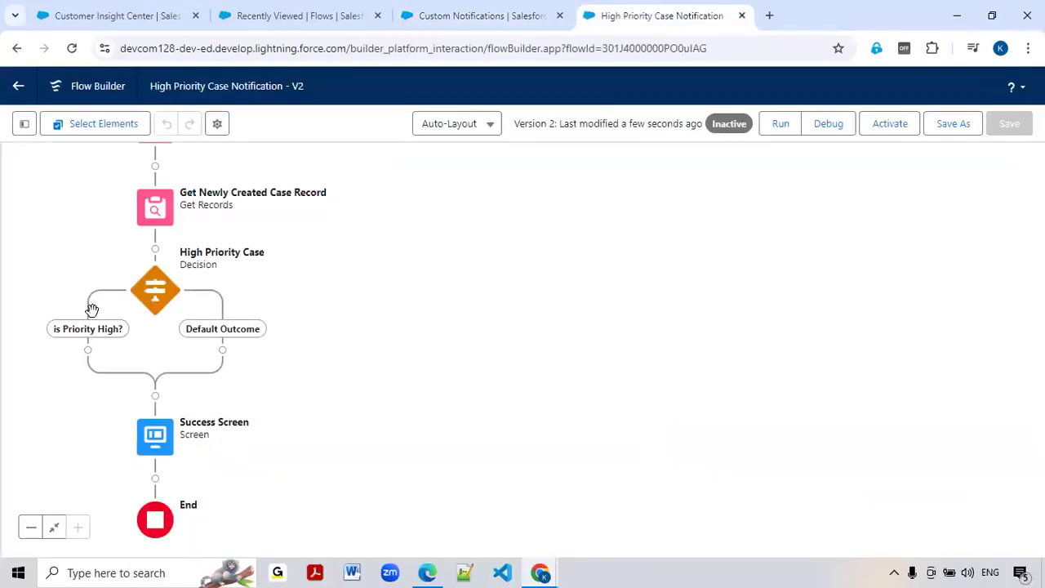
pyautogui.click(88, 350)
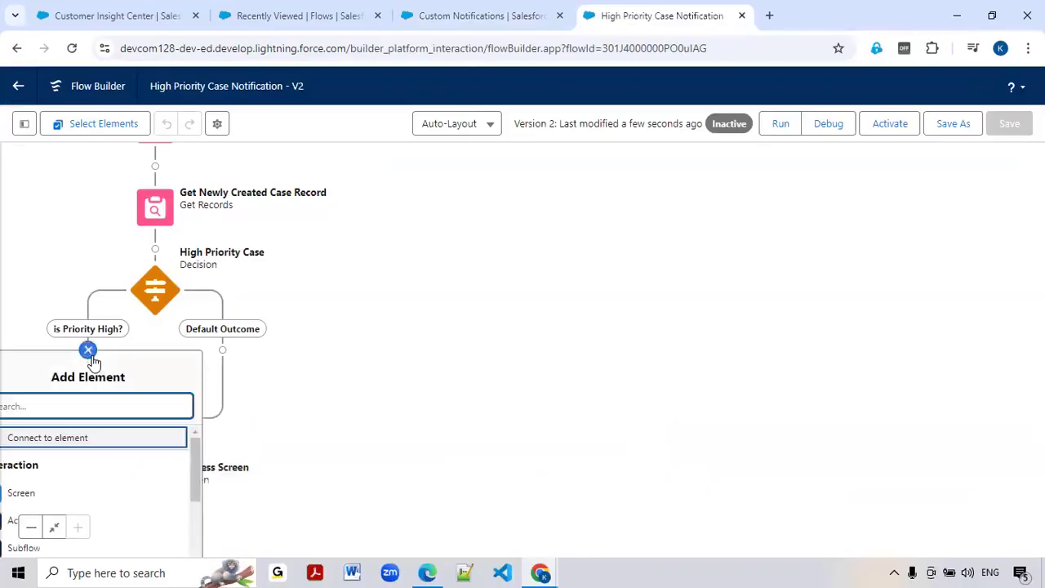
pyautogui.click(186, 283)
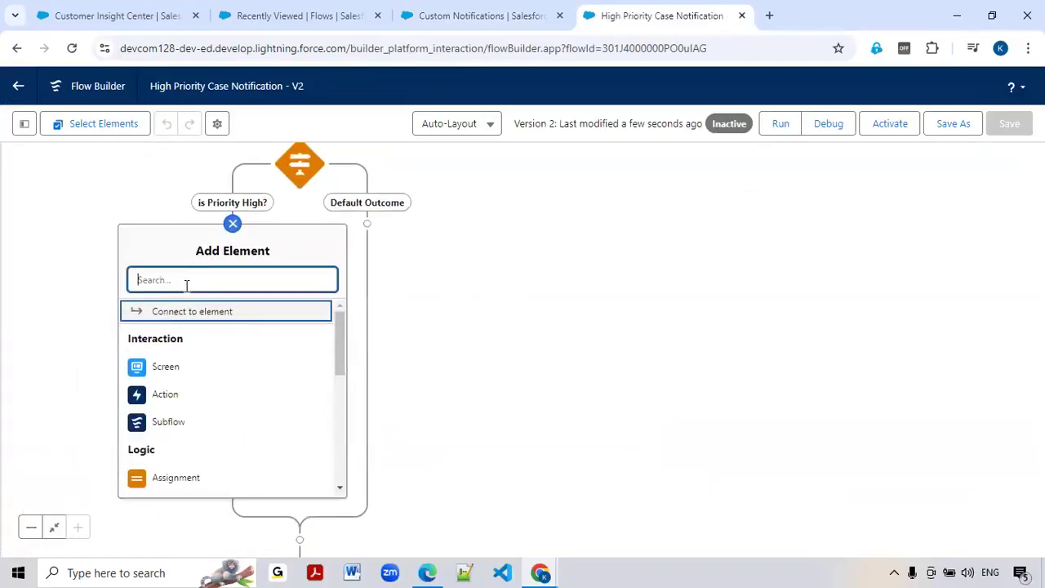
pyautogui.write('get')
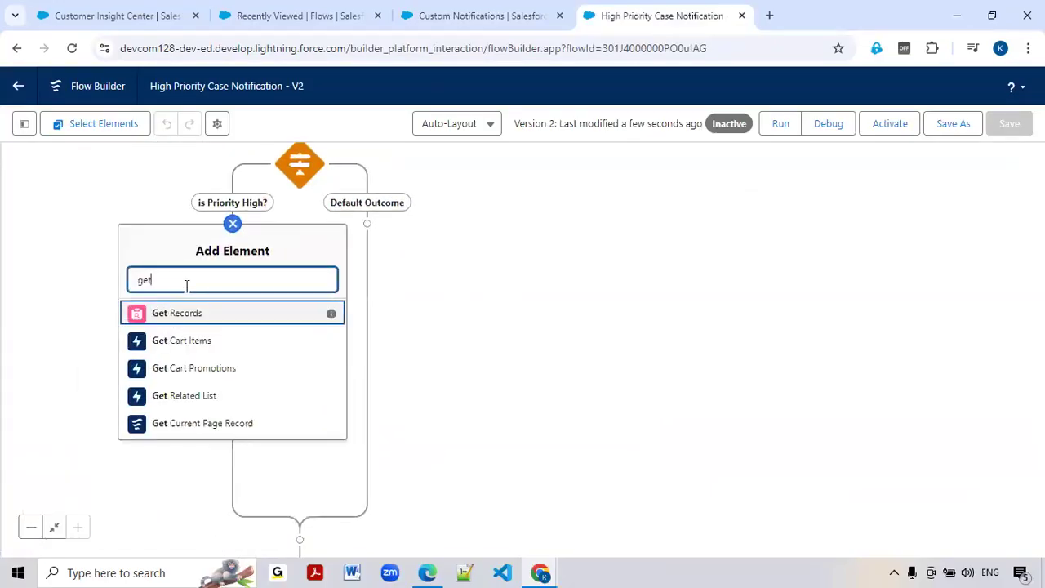
pyautogui.click(166, 319)
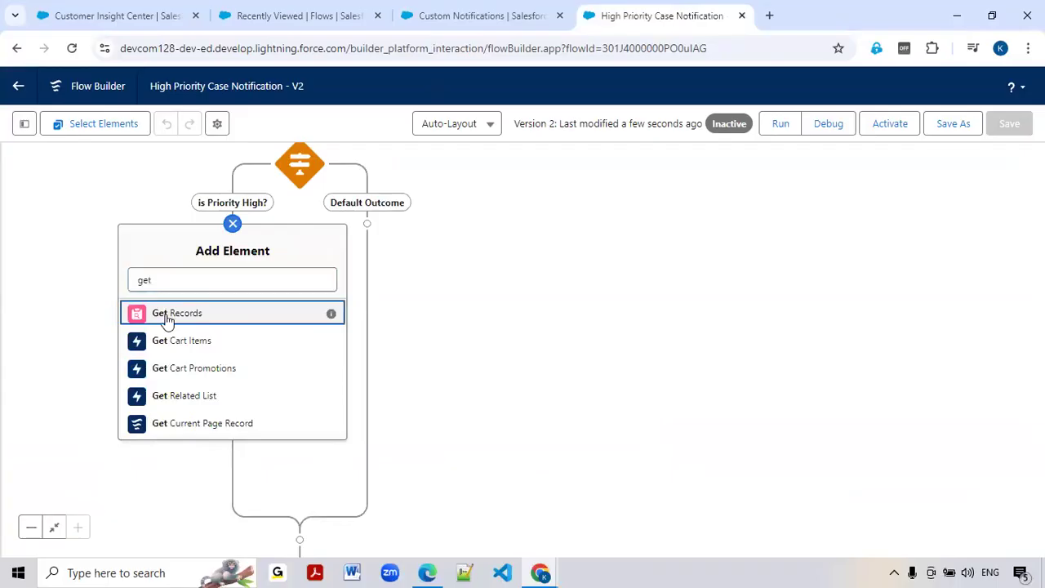
pyautogui.click(160, 314)
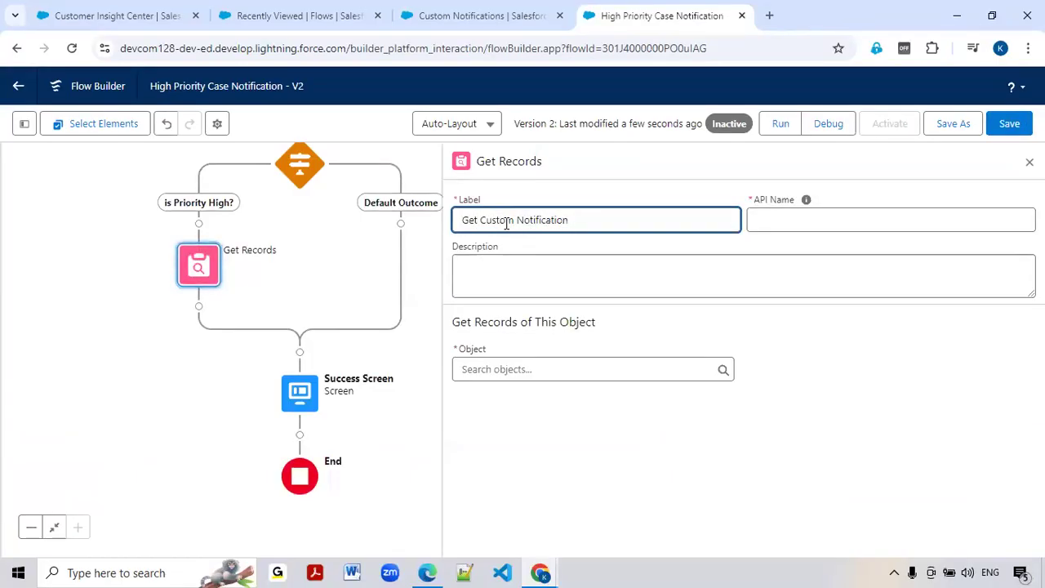
pyautogui.click(636, 353)
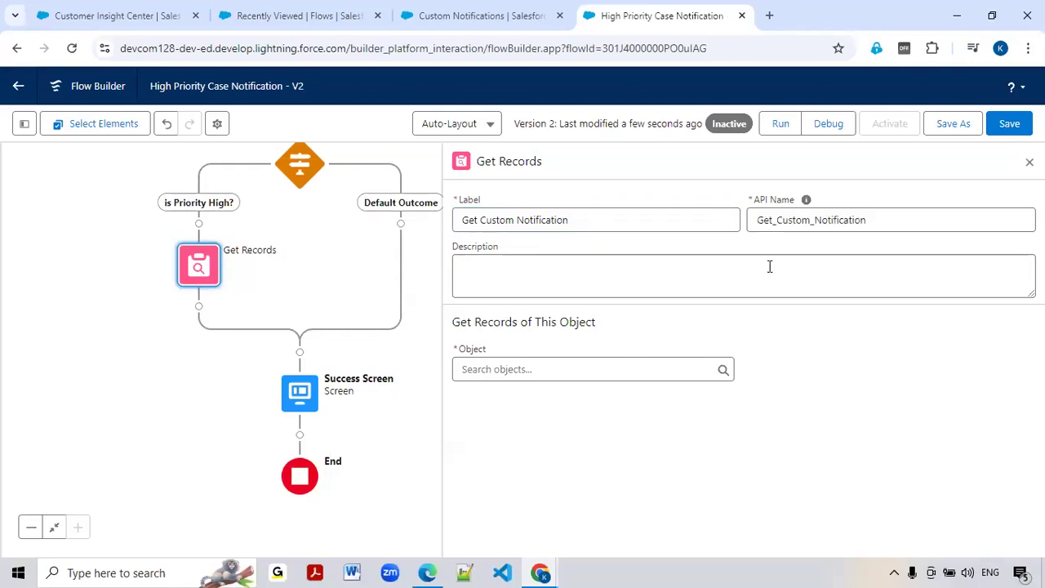
# Set the object of the Get Custom Notification element to Custom Notification Type.
pyautogui.click(529, 370)
pyautogui.write('Custom not')
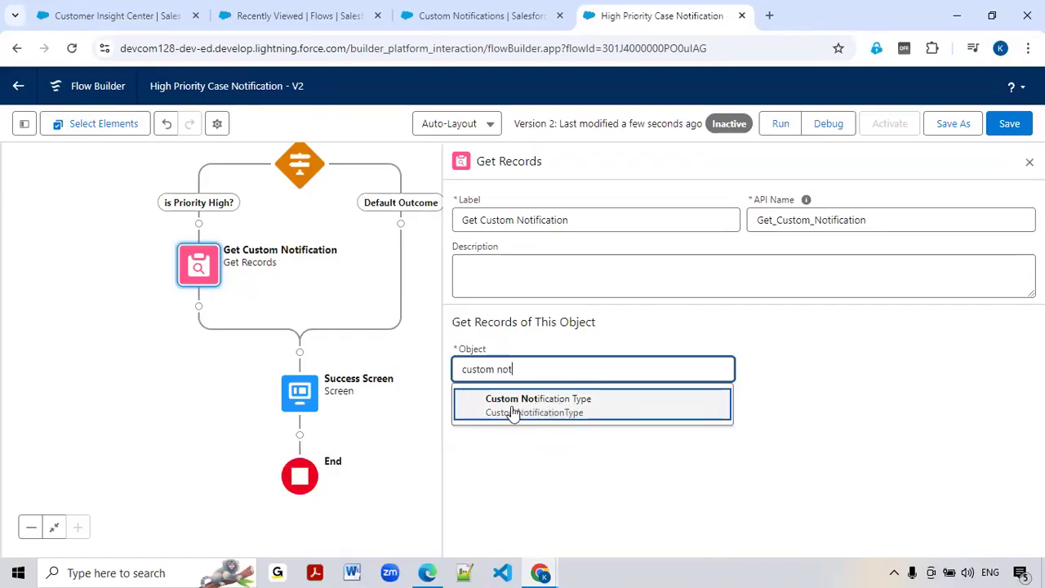
pyautogui.click(567, 413)
pyautogui.click(480, 13)
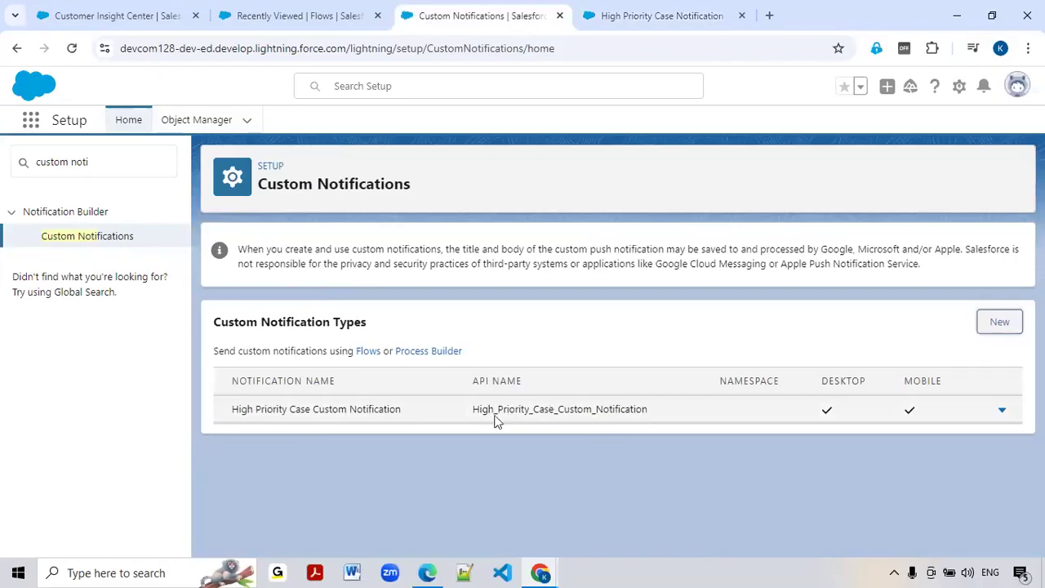
pyautogui.click(651, 18)
pyautogui.scroll(-1, 569, 426)
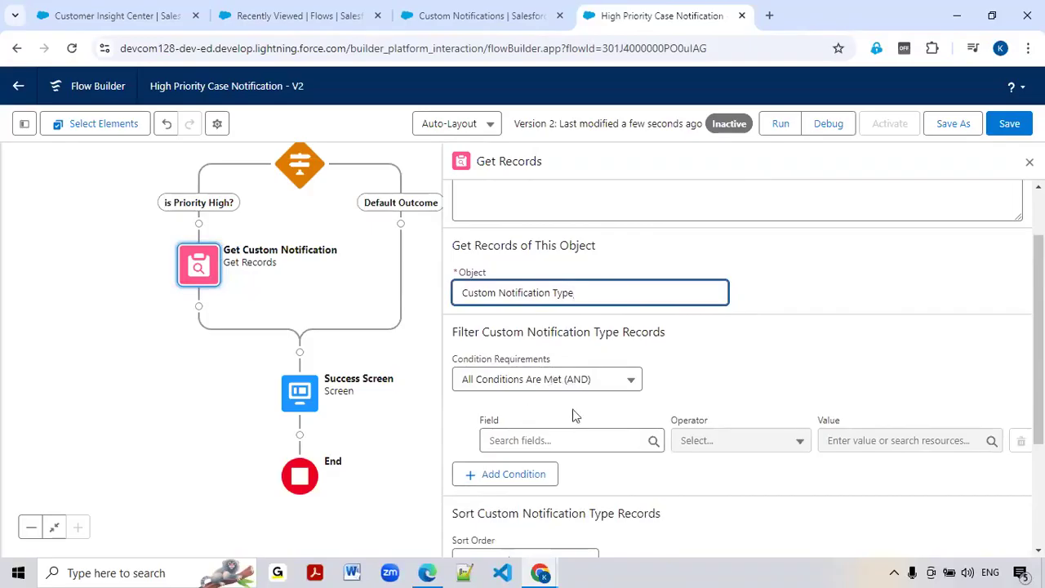
# Copy the API name of the High Priority Case Custom Notification type from the Custom Notifications setup page.
pyautogui.click(470, 23)
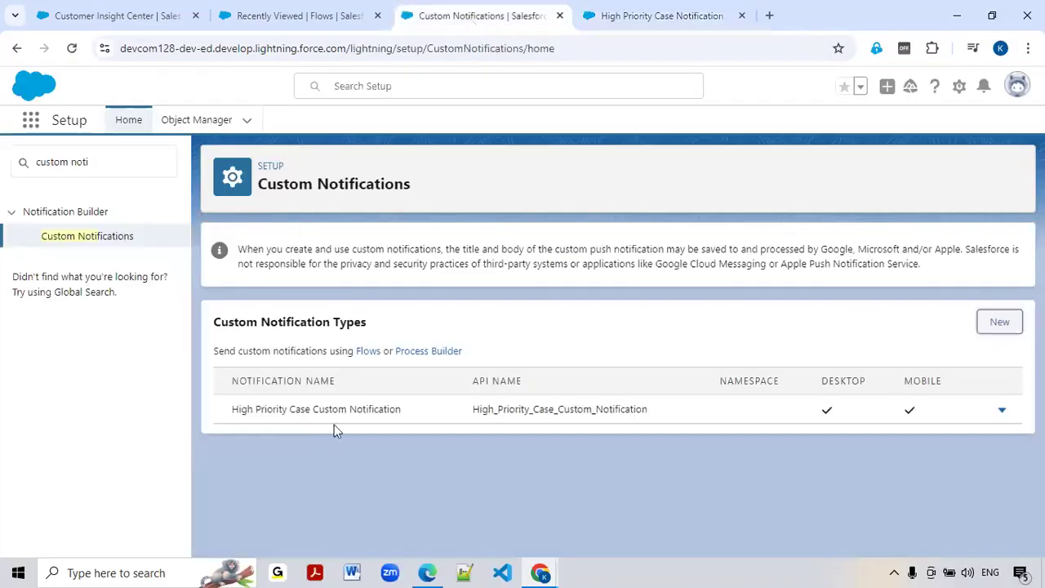
pyautogui.doubleClick(536, 411)
pyautogui.hotkey('ctrl', 'c')
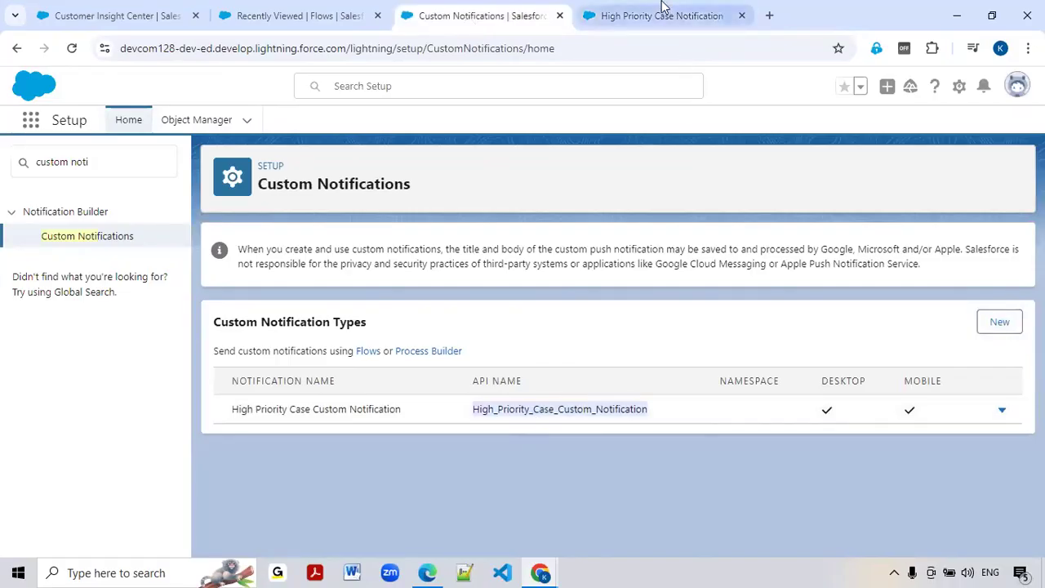
# Filter the Custom Notification Type records in the flow by DeveloperName Equals High_Priority_Case_Custom_Notification and close the element's settings.
pyautogui.click(630, 13)
pyautogui.scroll(-2, 528, 343)
pyautogui.click(538, 287)
pyautogui.write('dev')
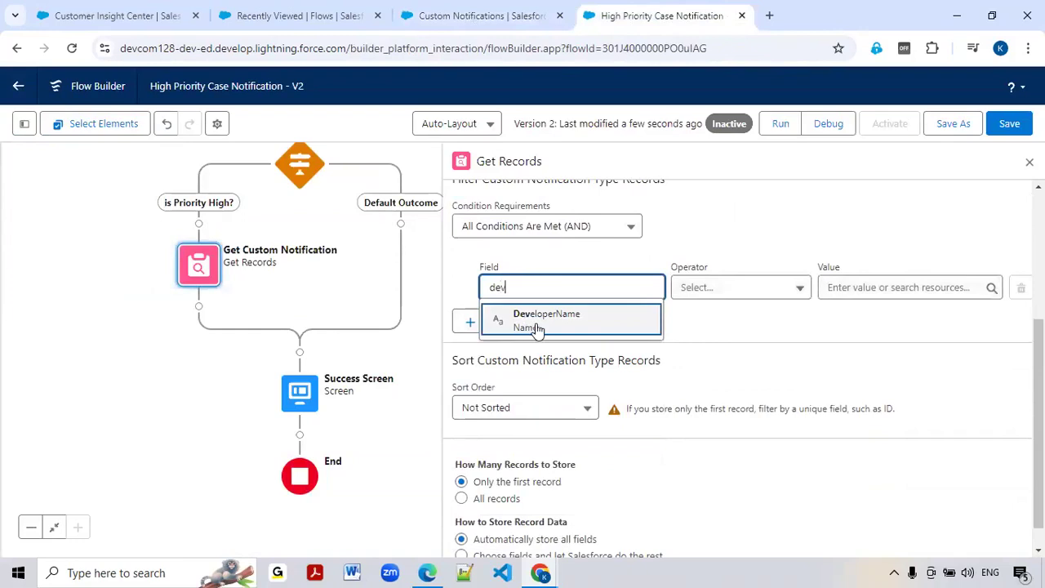
pyautogui.click(539, 317)
pyautogui.click(851, 295)
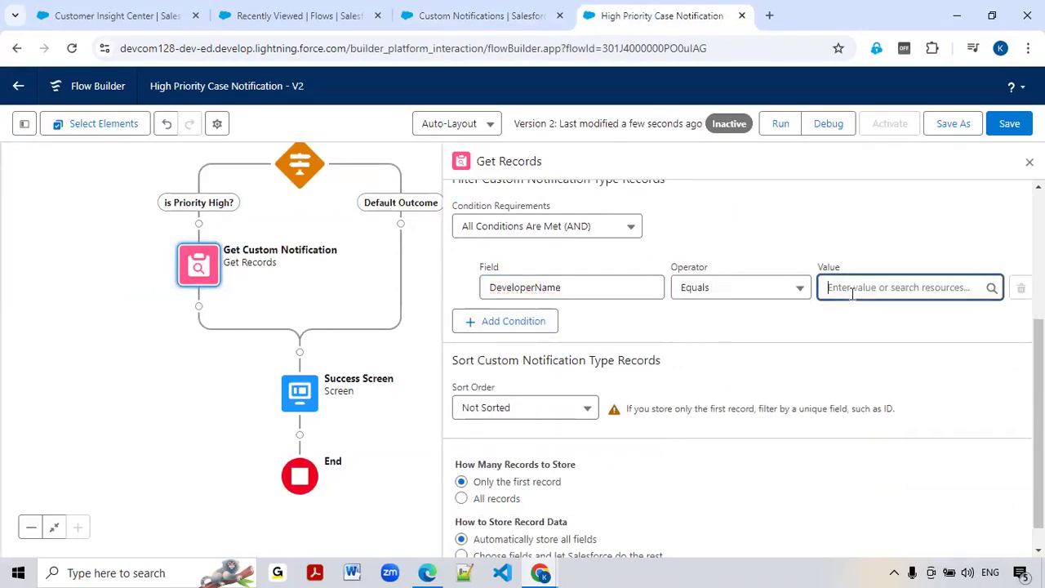
pyautogui.hotkey('ctrl', 'v')
pyautogui.click(799, 325)
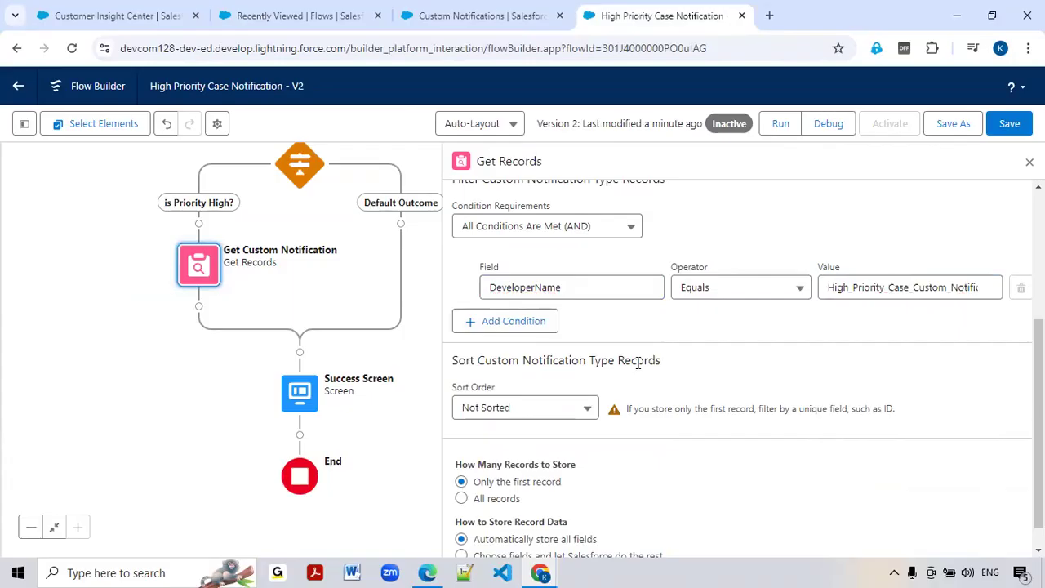
pyautogui.scroll(1, 638, 371)
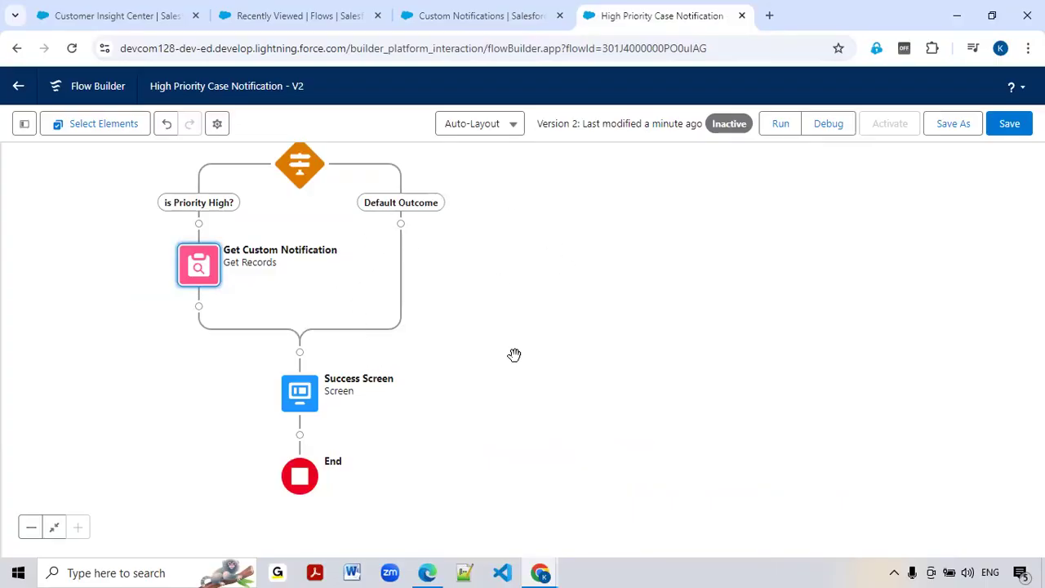
# Add a Send Custom Notification action after Get Custom Notification, labelled "Send High Priority Custom Notification".
pyautogui.click(198, 307)
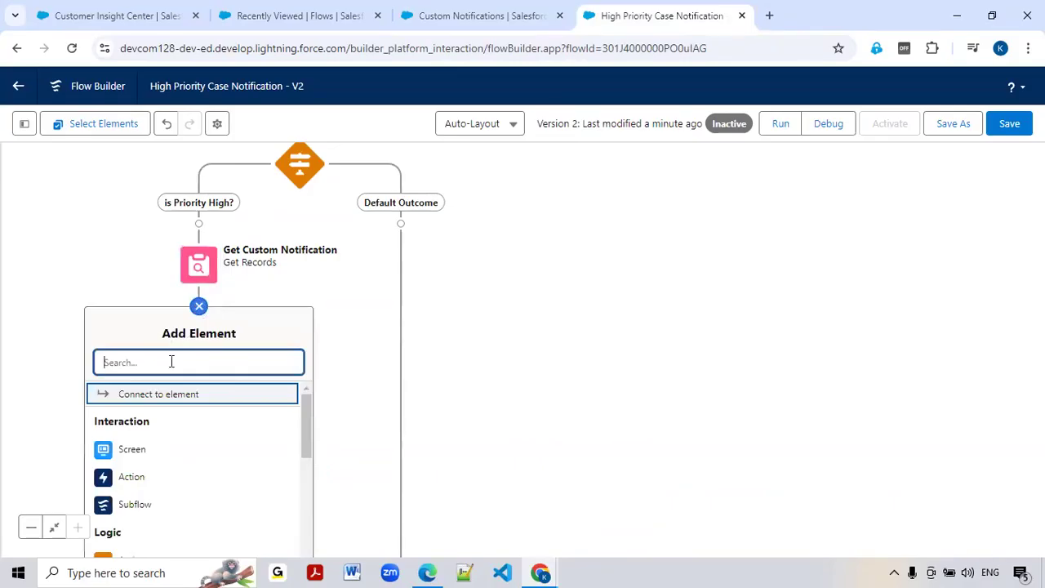
pyautogui.write('send')
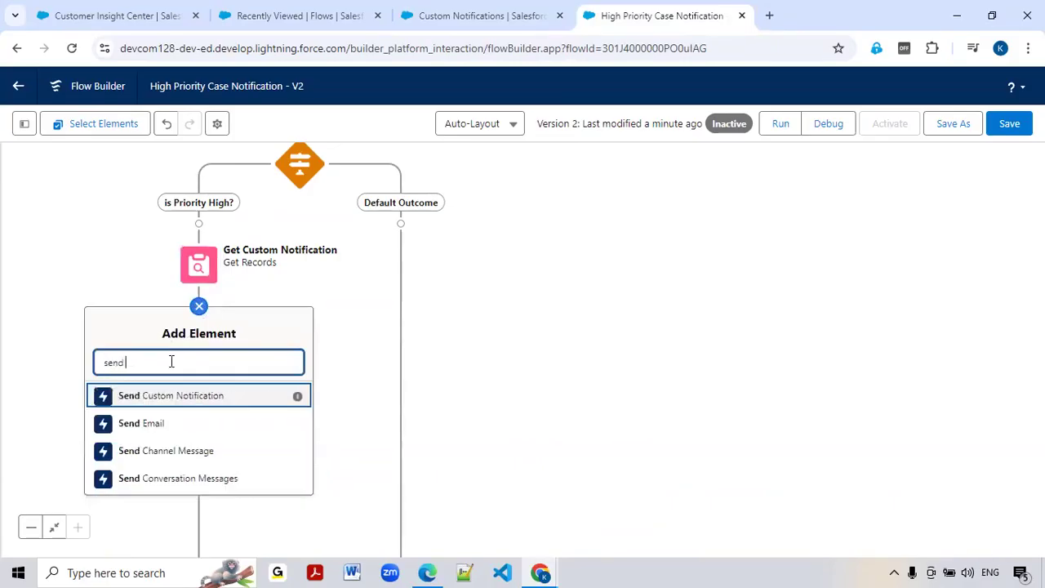
pyautogui.click(182, 404)
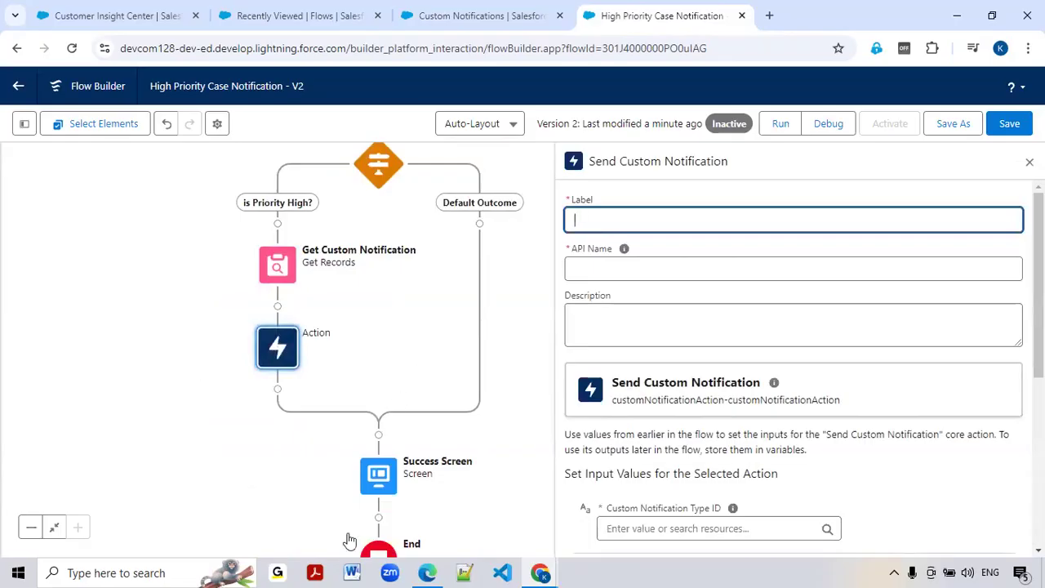
pyautogui.scroll(-1, 694, 490)
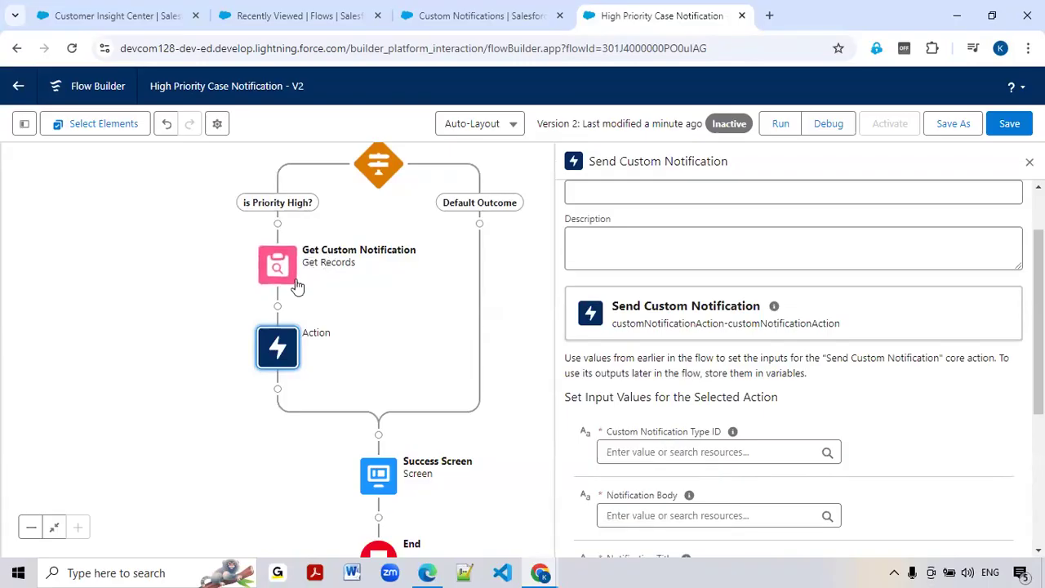
pyautogui.scroll(1, 620, 294)
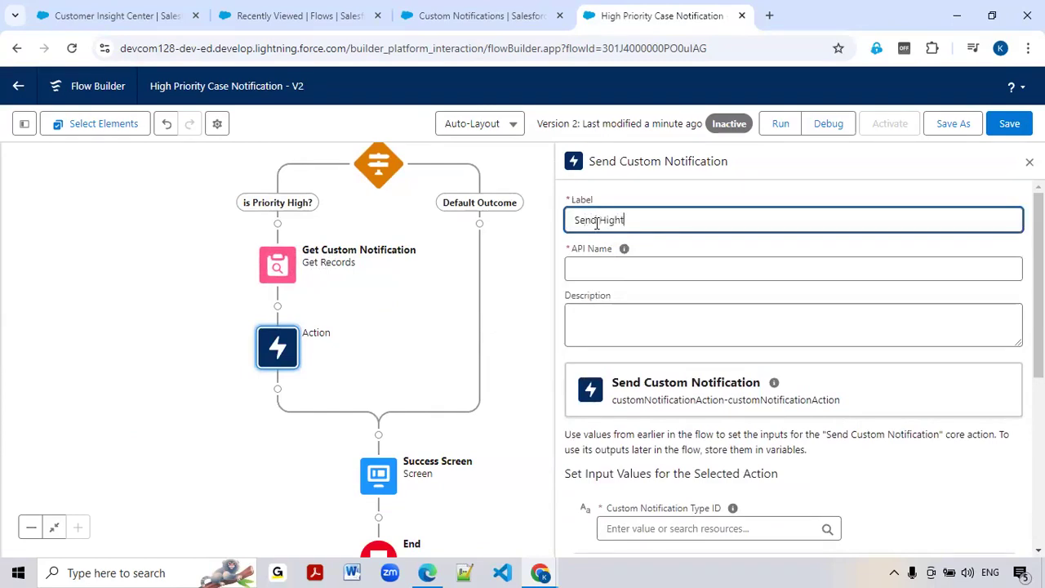
pyautogui.write('riority Custom N')
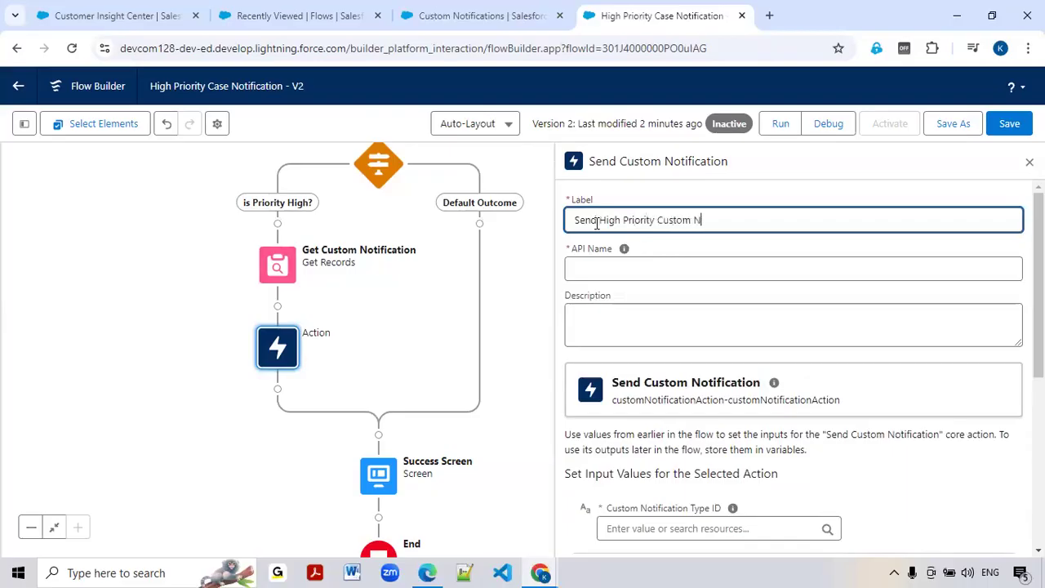
pyautogui.write('ation')
# Set the action's Custom Notification Type ID to the Custom Notification Type Id from the Get Custom Notification record.
pyautogui.scroll(-2, 651, 324)
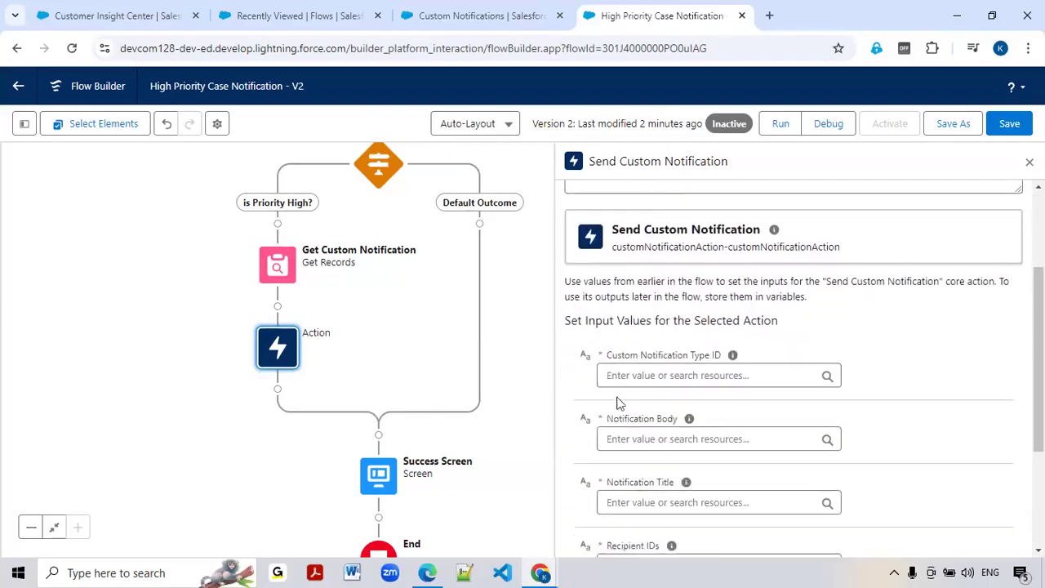
pyautogui.click(636, 375)
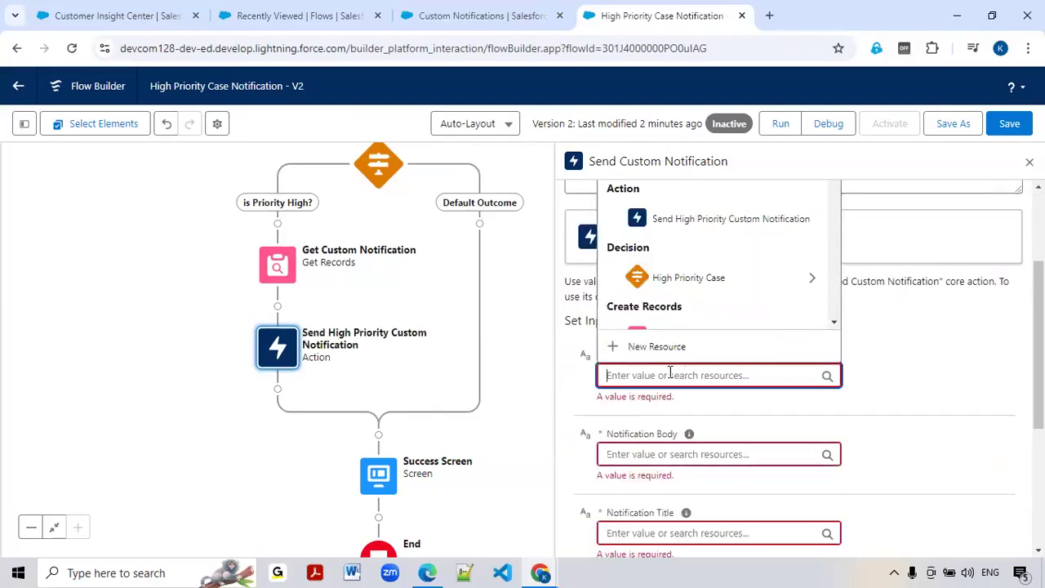
pyautogui.scroll(-2, 700, 249)
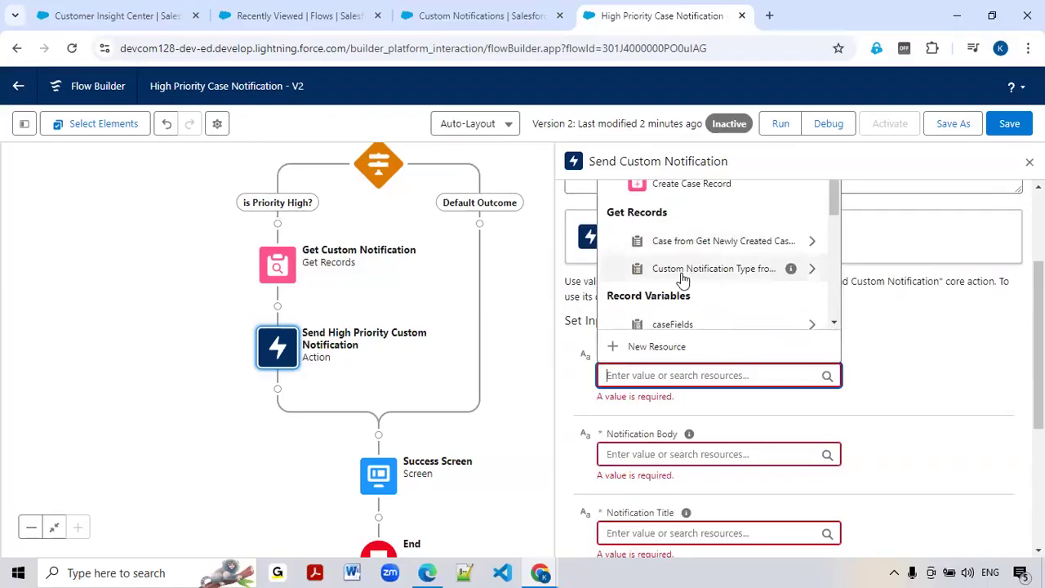
pyautogui.click(765, 277)
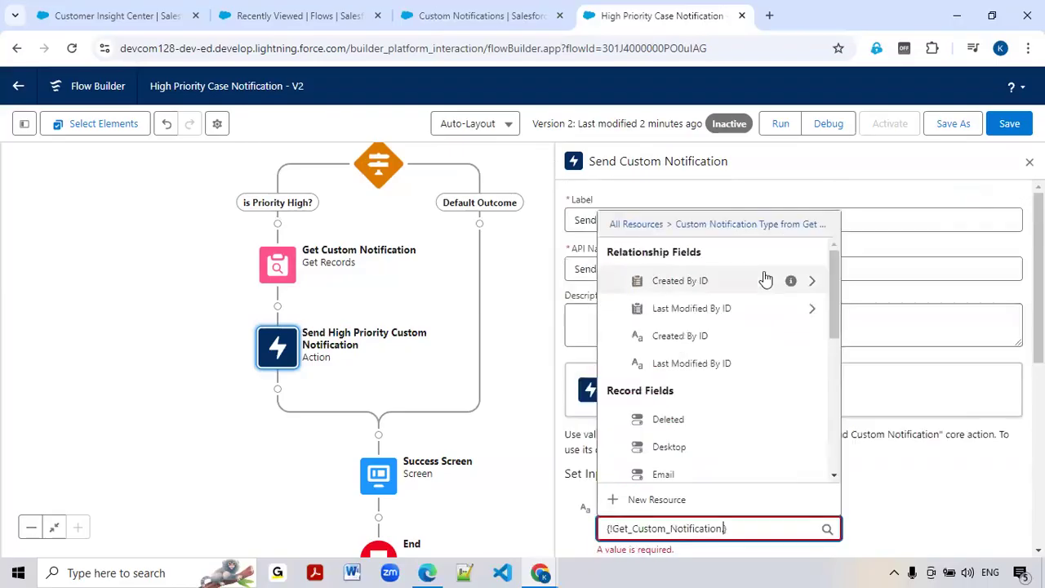
pyautogui.write('Id')
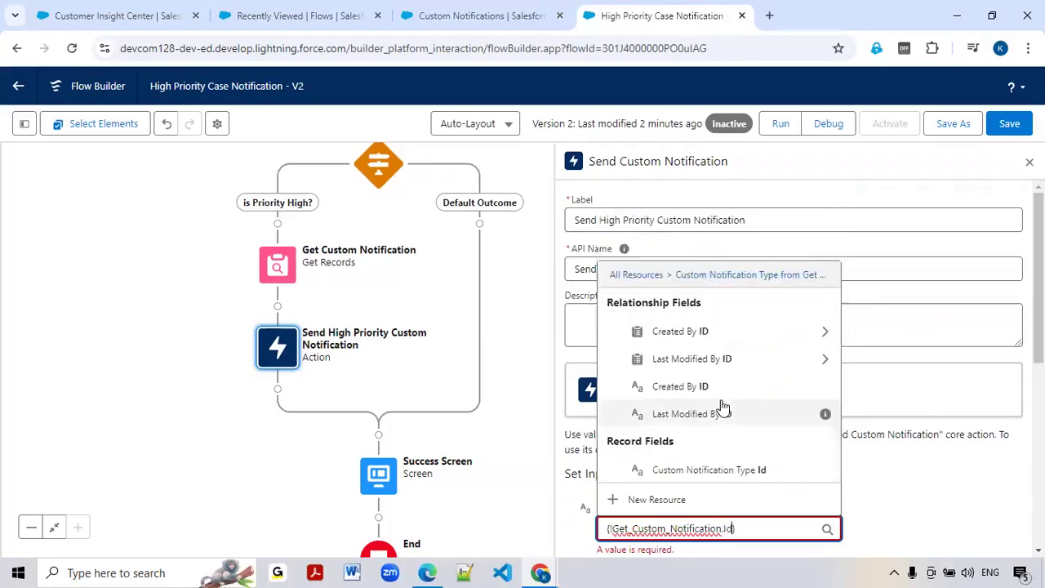
pyautogui.click(718, 320)
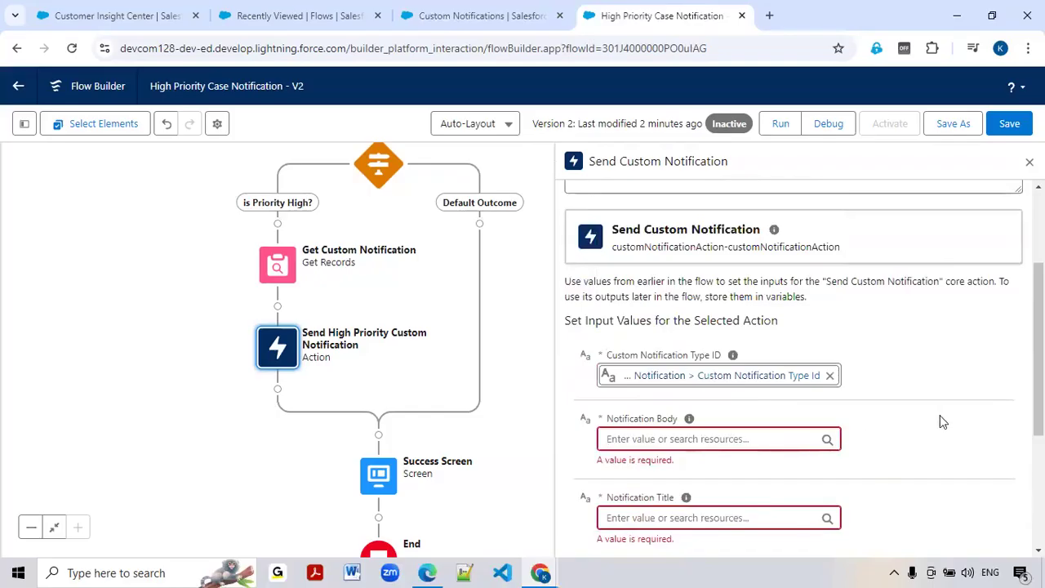
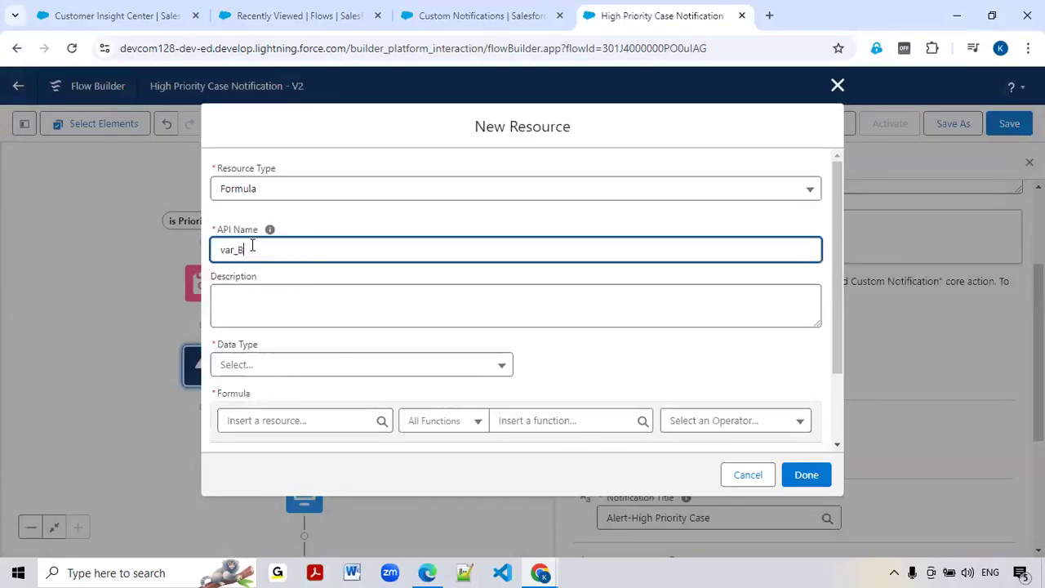
# Give the new formula resource the API name var_Body and the data type Text.
pyautogui.write('ody')
pyautogui.scroll(-2, 293, 341)
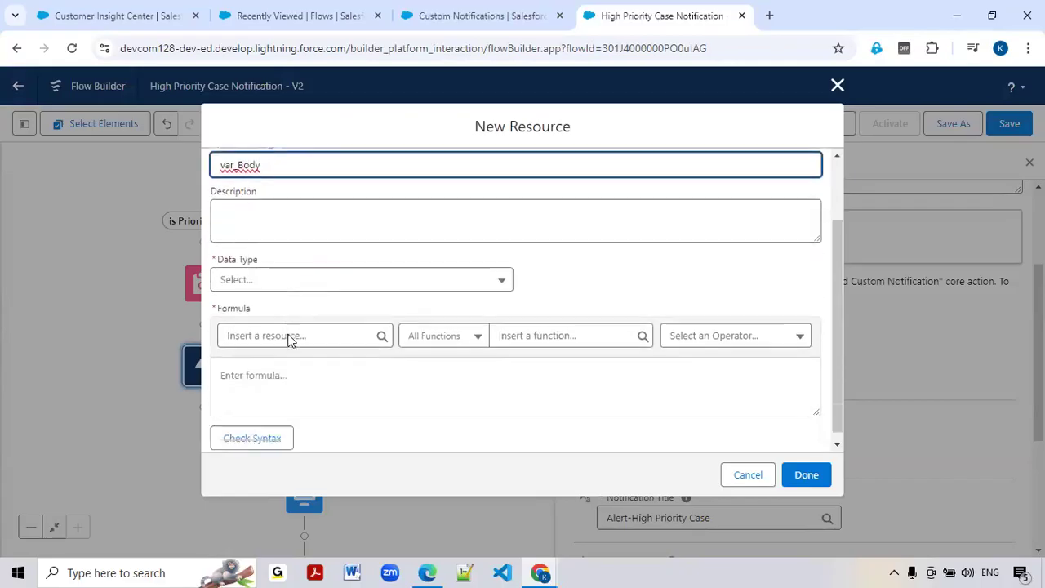
pyautogui.click(265, 275)
pyautogui.click(260, 303)
# Check the required body message in the acceptance criteria and insert CaseNumber from Get_Newly_Created_Case_Record into the var_Body formula.
pyautogui.click(249, 367)
pyautogui.hotkey('alt', 'Tab')
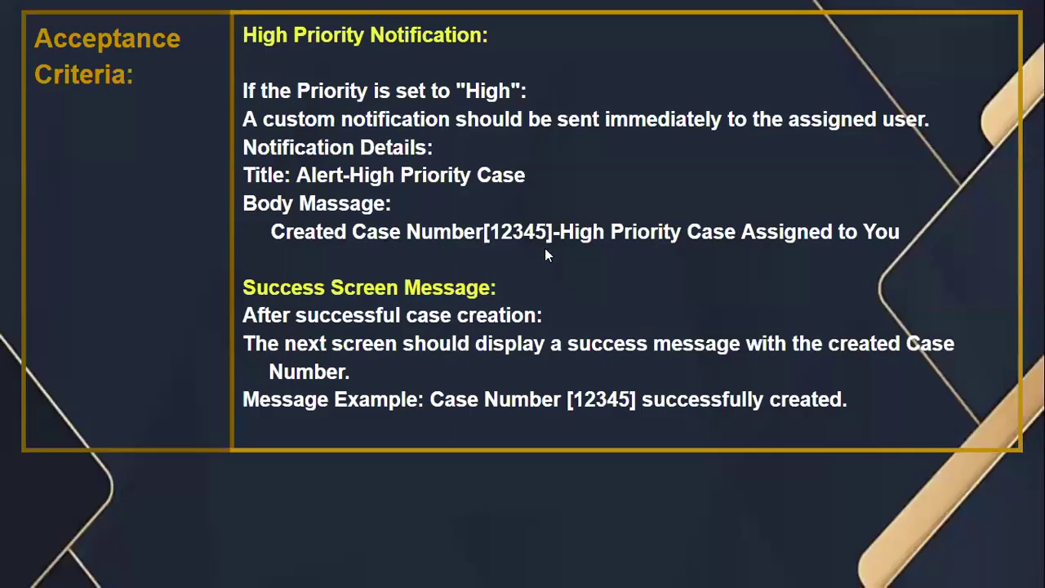
pyautogui.hotkey('alt', 'Tab')
pyautogui.click(261, 327)
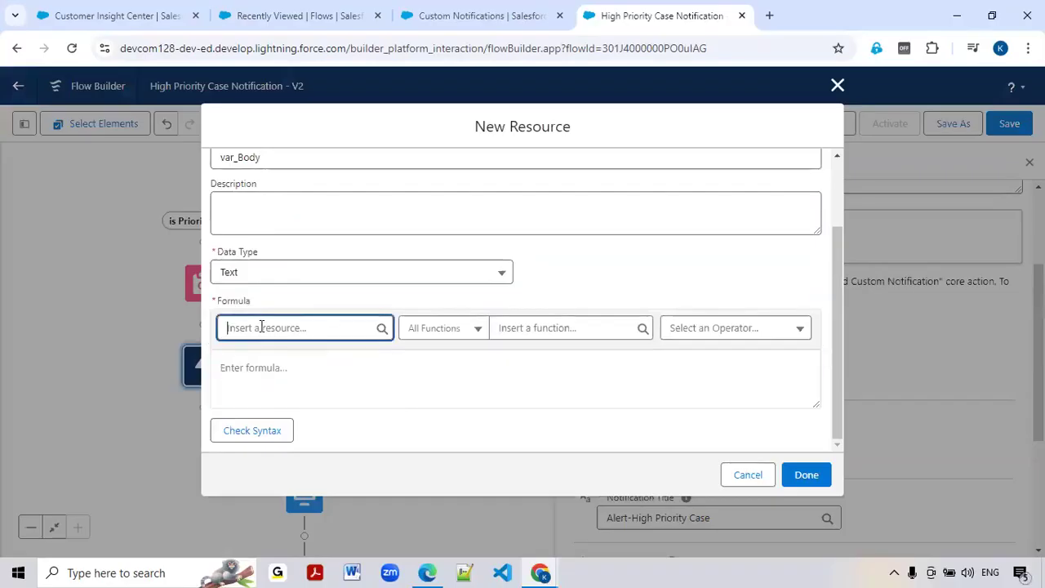
pyautogui.write('case')
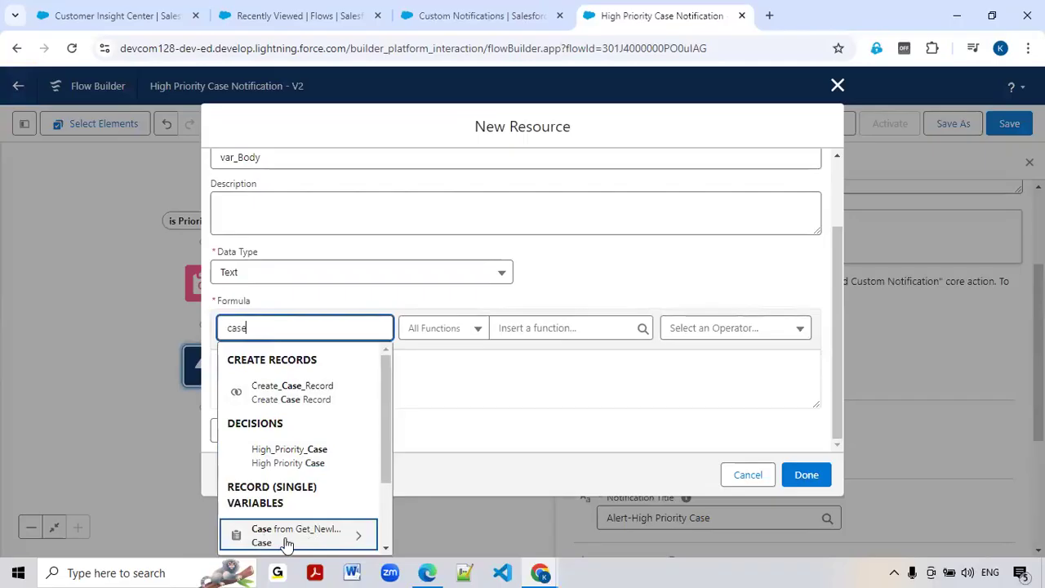
pyautogui.click(330, 536)
pyautogui.write('Ca')
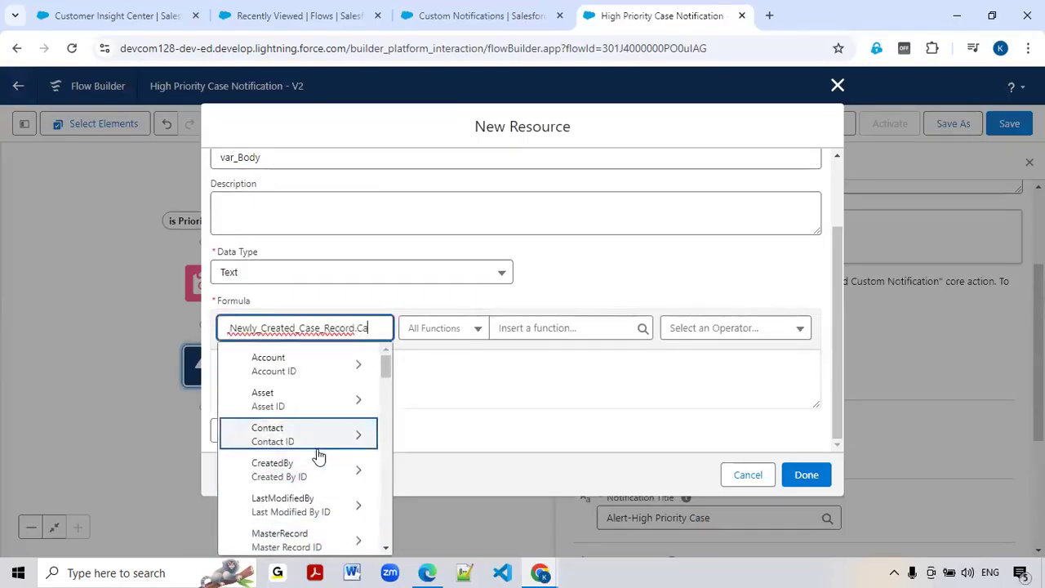
pyautogui.write('se')
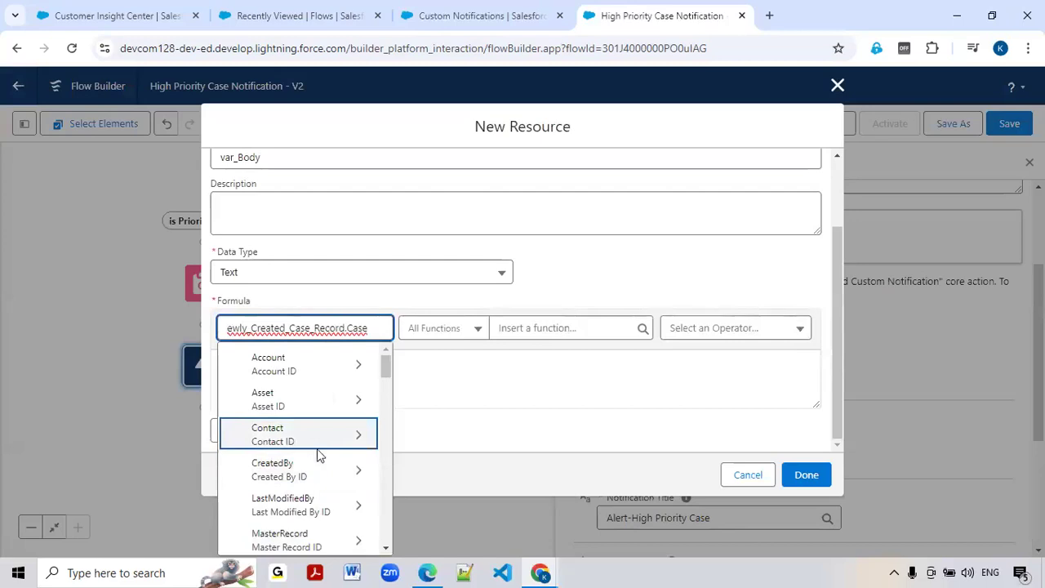
pyautogui.write('N')
pyautogui.click(321, 363)
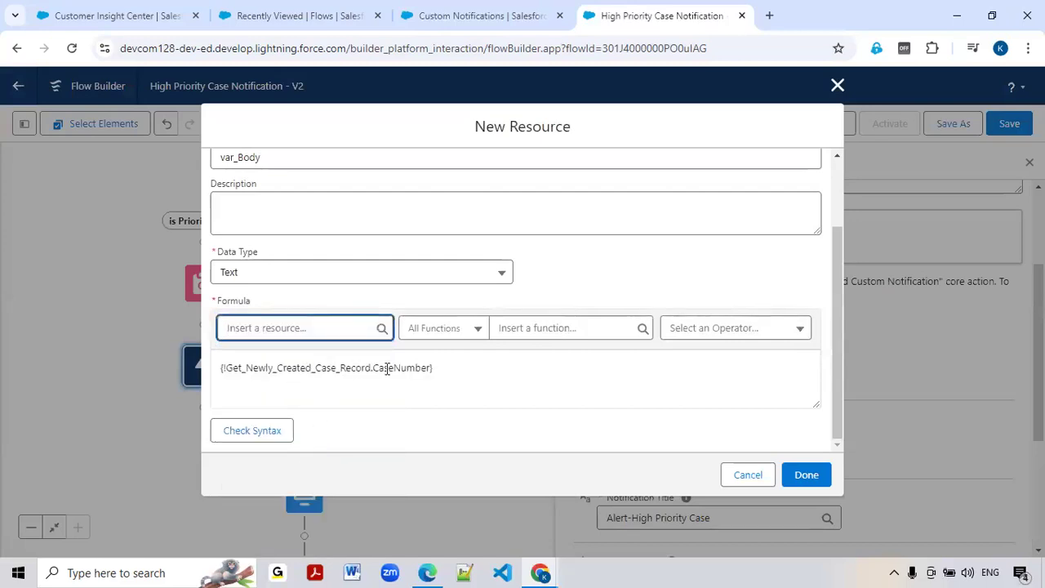
# Append +' - High Priority Case Assigned to you' after the case number in the var_Body formula.
pyautogui.moveTo(444, 367); pyautogui.dragTo(222, 369)
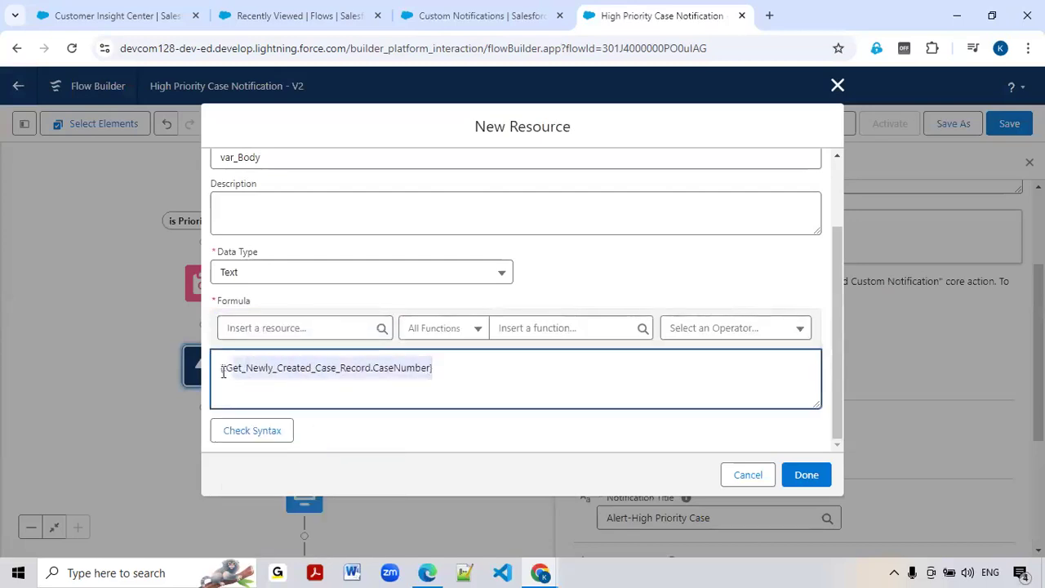
pyautogui.click(458, 376)
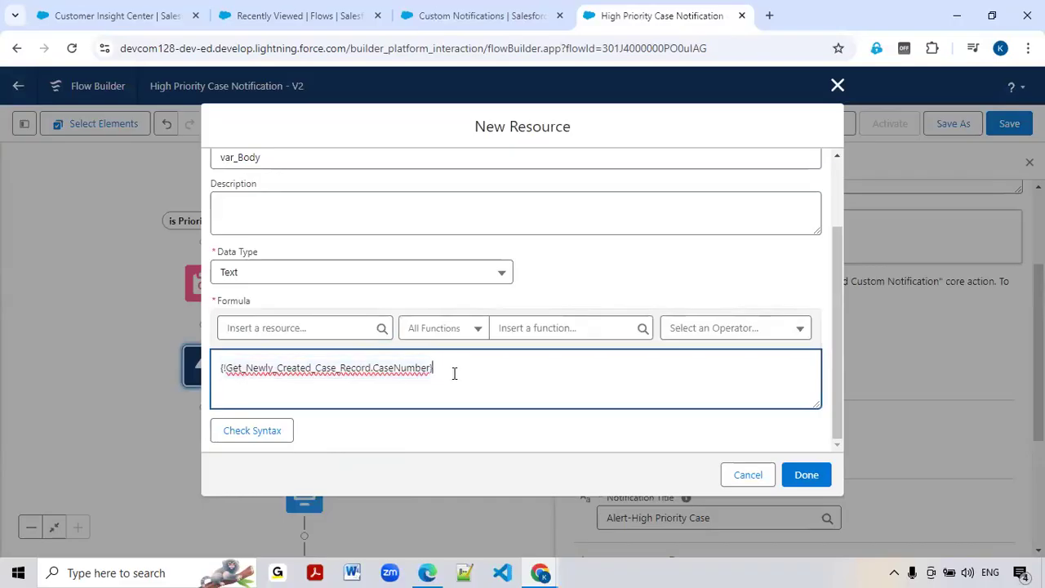
pyautogui.write("+''")
pyautogui.press('Left')
pyautogui.write('-')
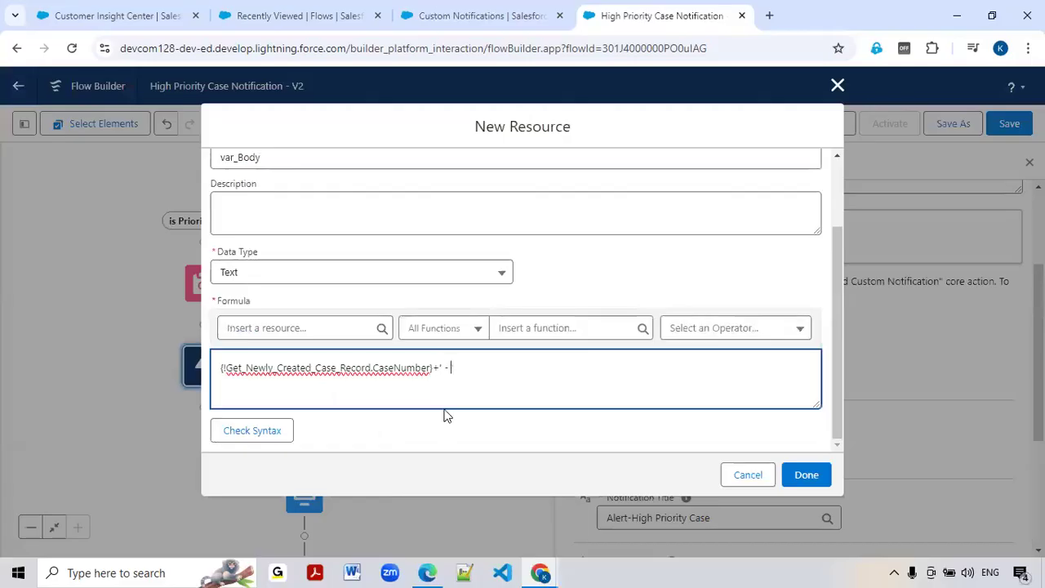
pyautogui.write('High Priority Case Assinged to you')
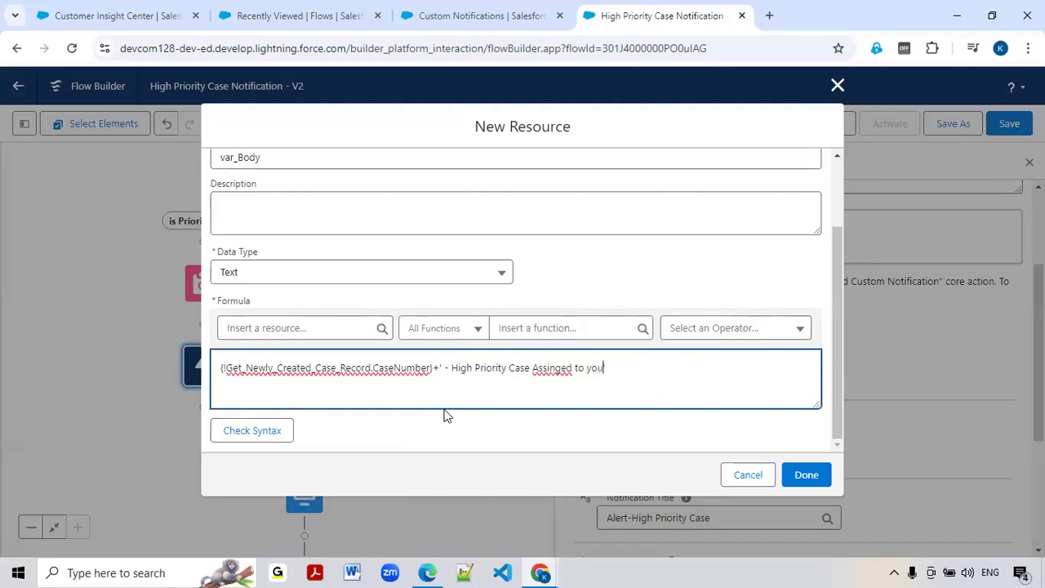
pyautogui.doubleClick(549, 369)
pyautogui.write('Ass')
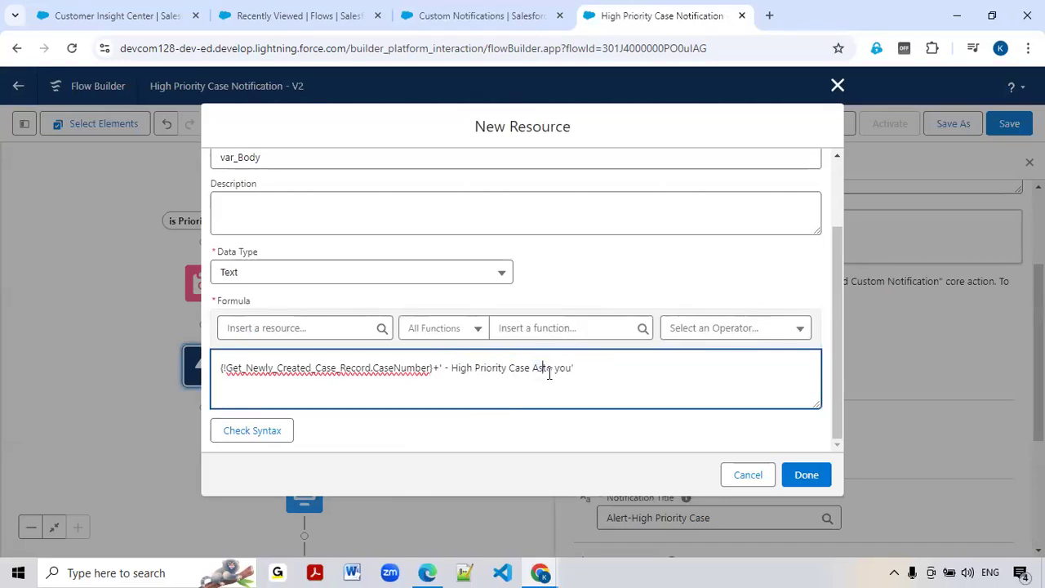
pyautogui.write('igned')
pyautogui.moveTo(218, 368); pyautogui.dragTo(431, 367)
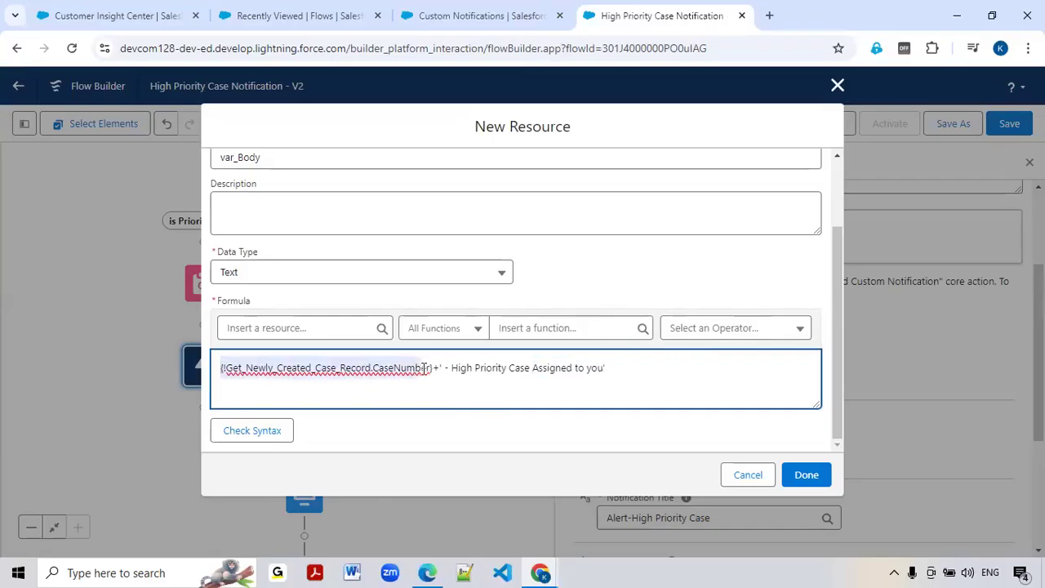
# Check the syntax of the var_Body formula and save the resource as the Notification Body.
pyautogui.click(423, 367)
pyautogui.click(653, 367)
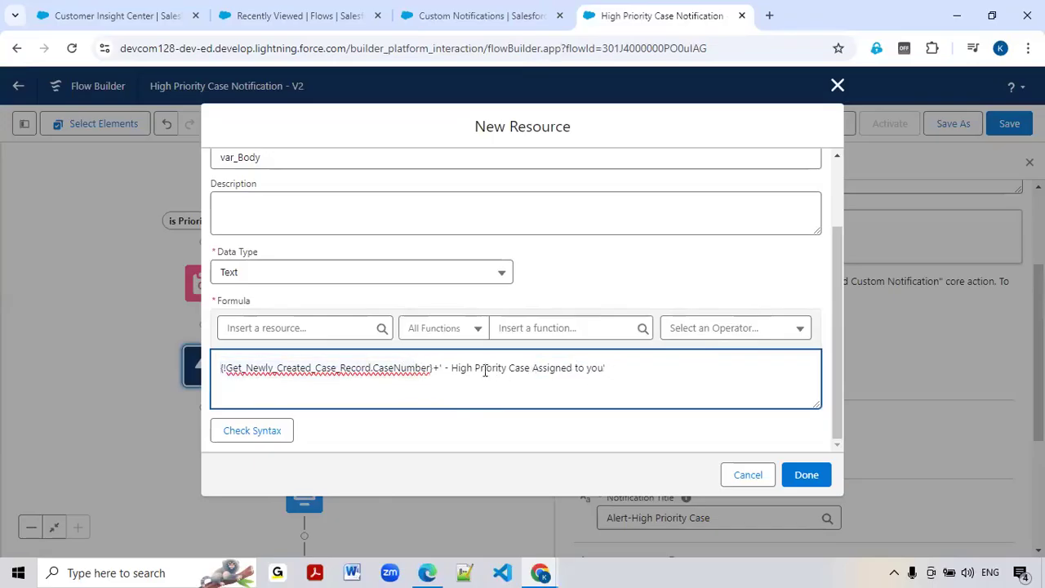
pyautogui.moveTo(450, 368); pyautogui.dragTo(609, 368)
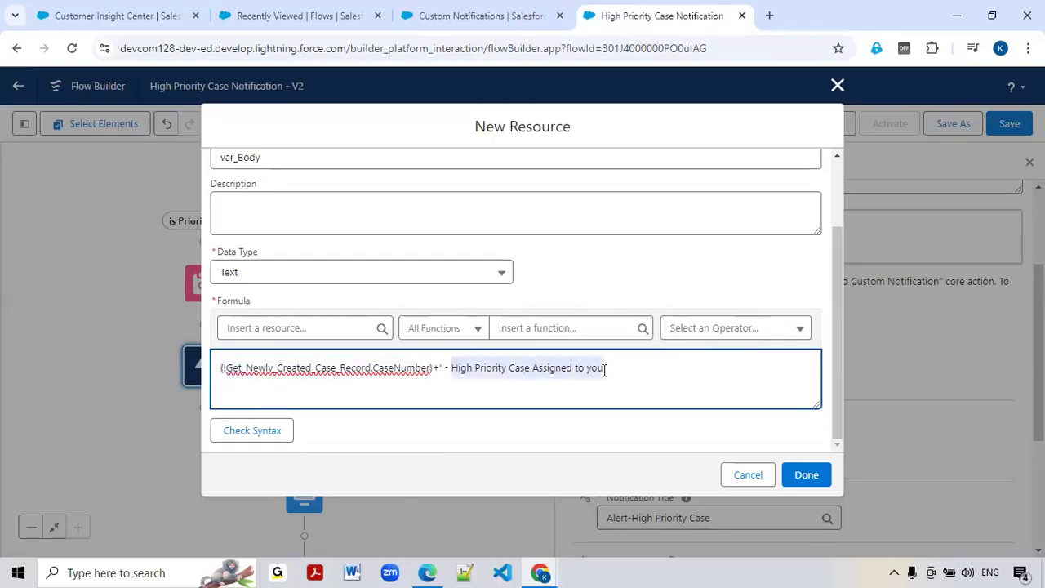
pyautogui.click(603, 369)
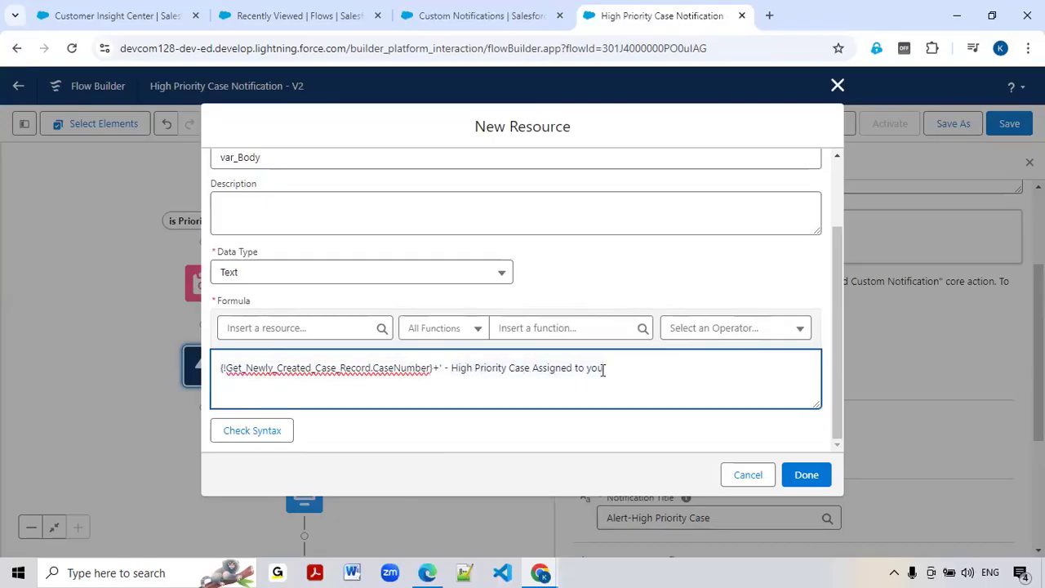
pyautogui.click(267, 433)
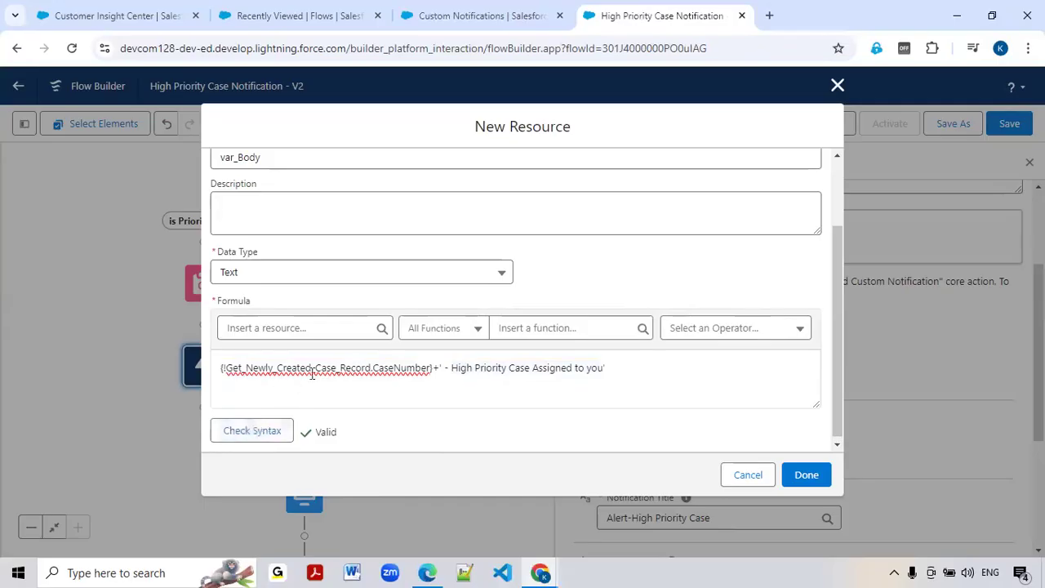
pyautogui.click(803, 477)
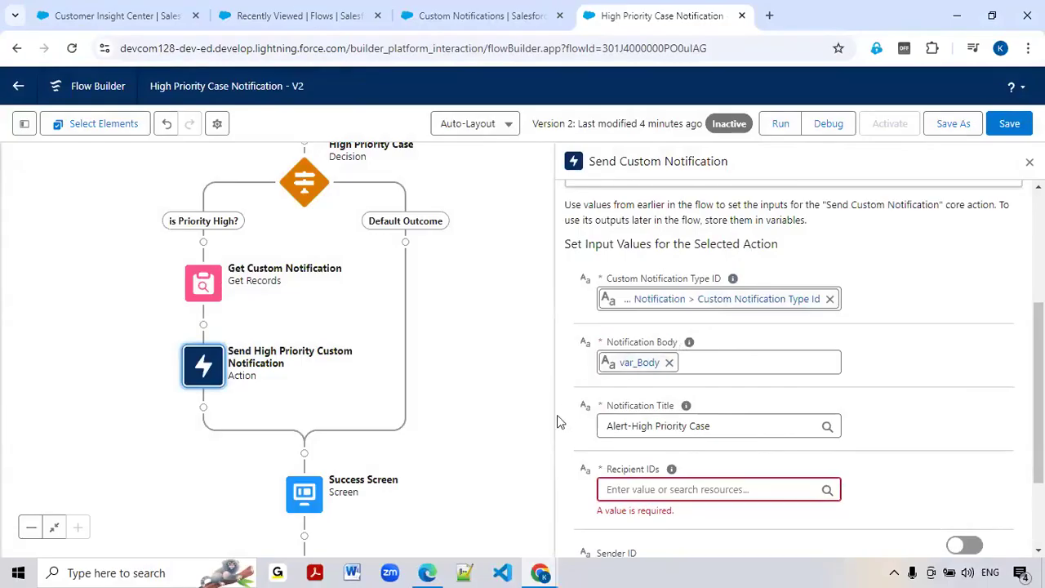
# Add an Assignment element between Get Custom Notification and the Send High Priority Custom Notification action.
pyautogui.scroll(-2, 669, 412)
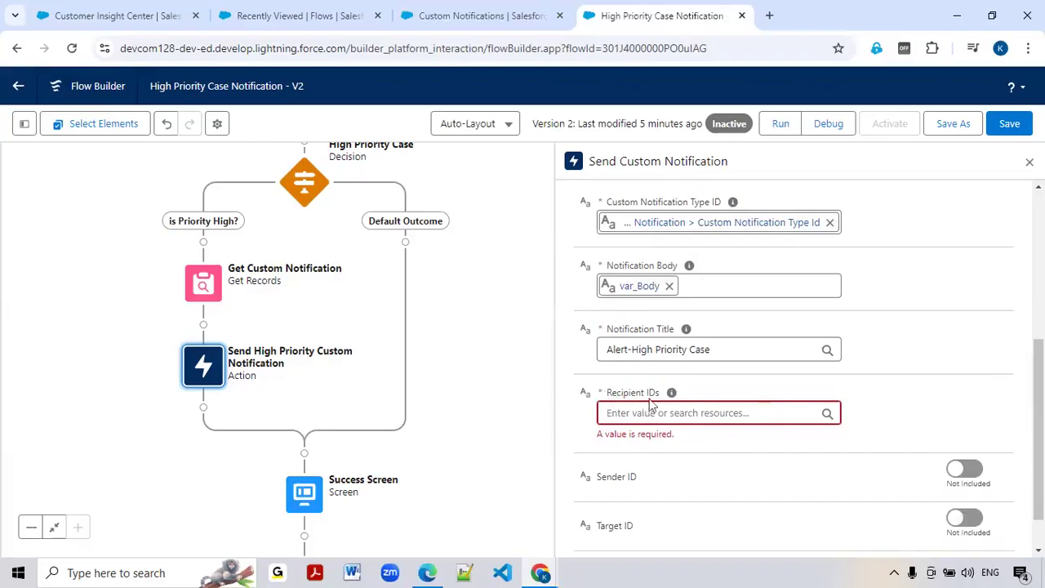
pyautogui.moveTo(672, 394)
pyautogui.click(204, 325)
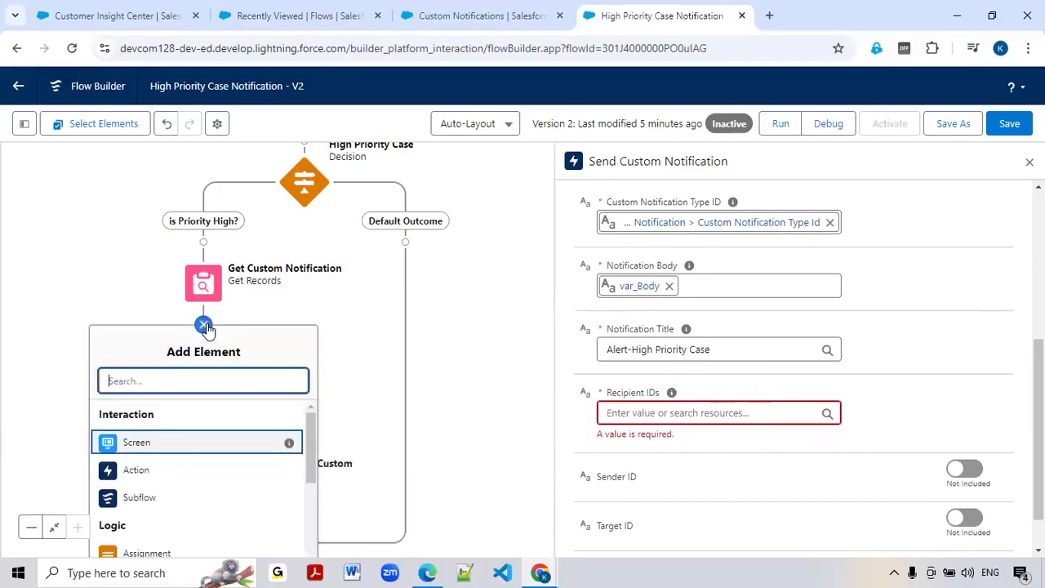
pyautogui.write('Ass')
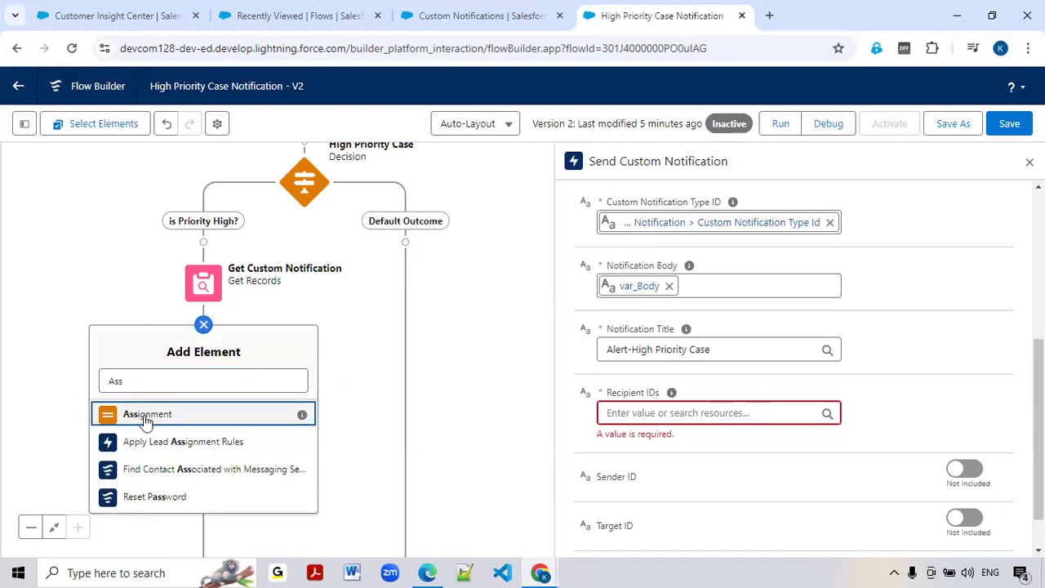
pyautogui.click(140, 415)
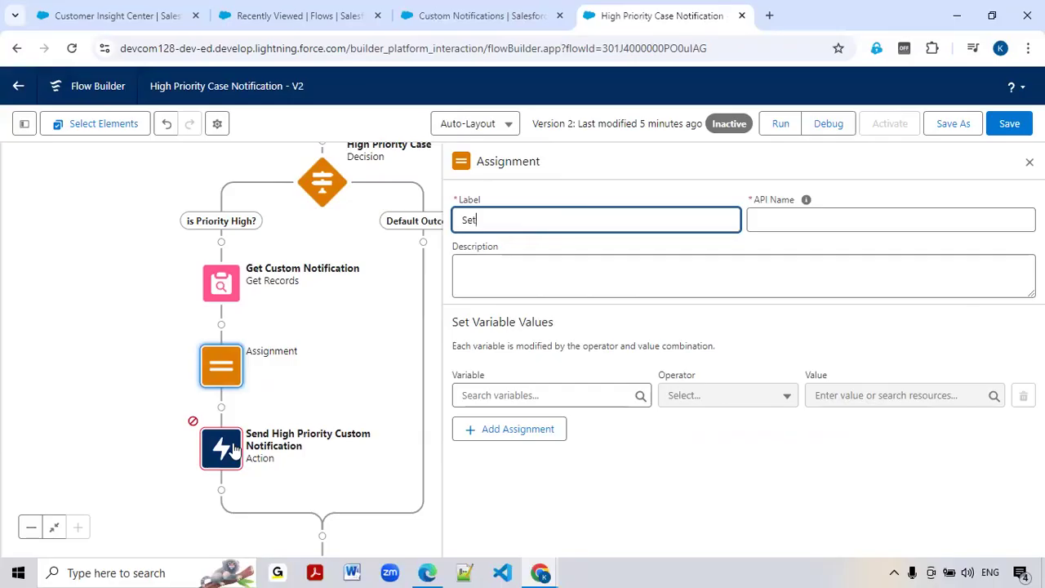
# Open the Send High Priority Custom Notification action and review its Recipient IDs input.
pyautogui.click(234, 448)
pyautogui.scroll(-2, 230, 426)
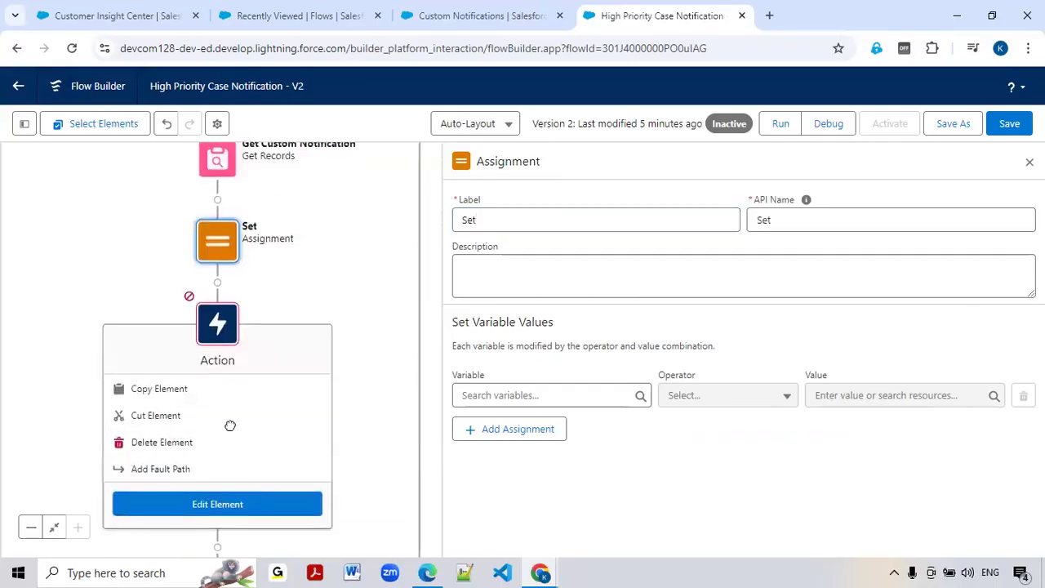
pyautogui.click(209, 504)
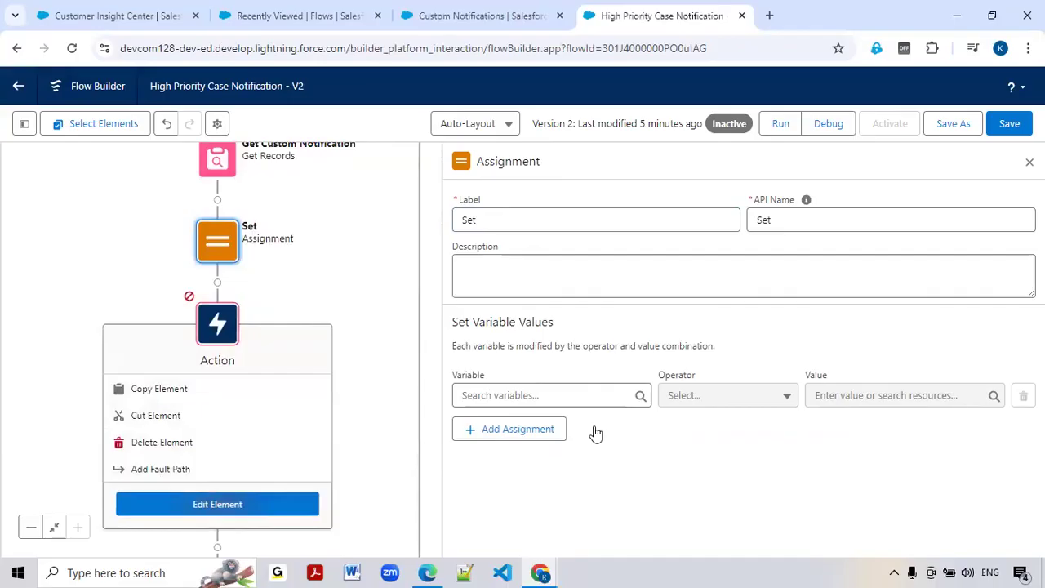
pyautogui.click(189, 500)
pyautogui.scroll(-2, 639, 492)
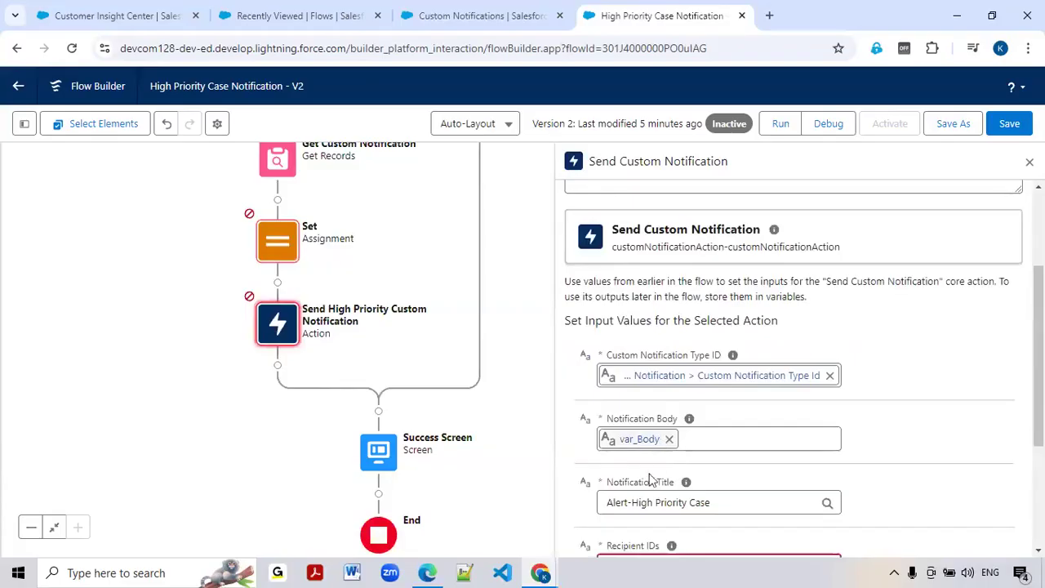
pyautogui.scroll(-1, 640, 492)
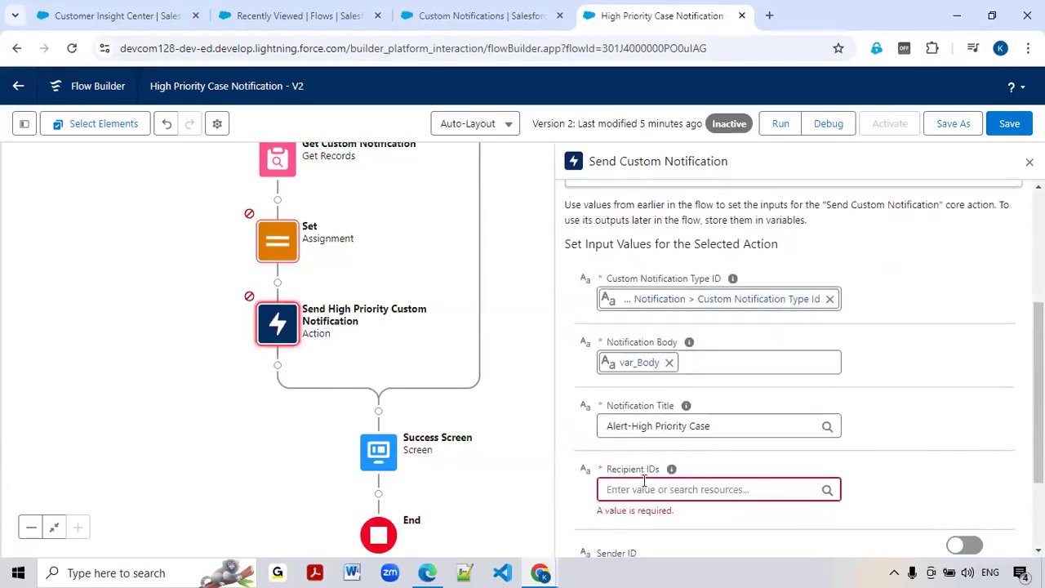
# Label the new assignment Set Recipients and regenerate its API name as Set_Recipients.
pyautogui.click(278, 261)
pyautogui.click(281, 399)
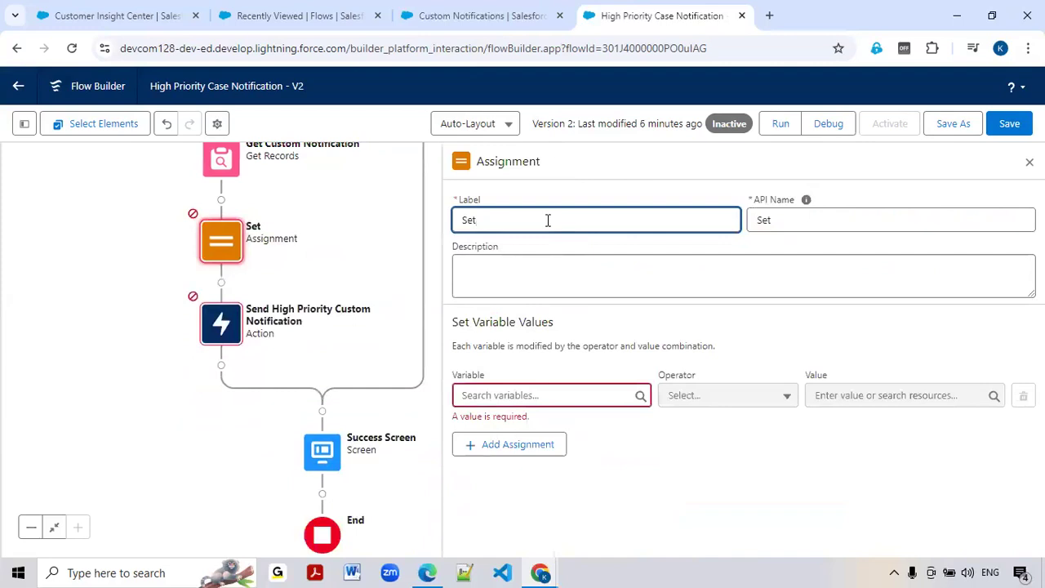
pyautogui.write('Reicpeints')
pyautogui.rightClick(523, 226)
pyautogui.click(531, 241)
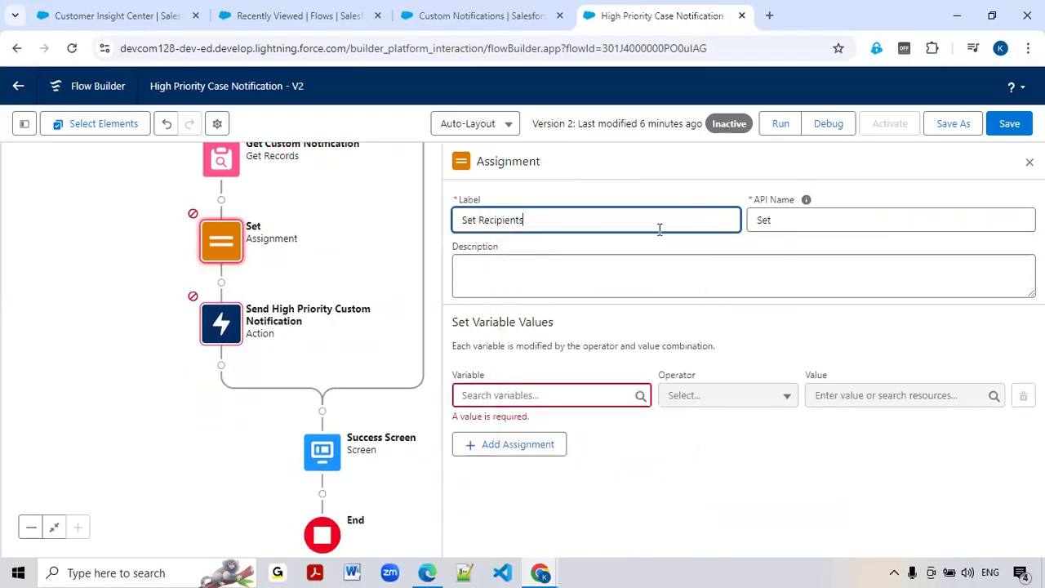
pyautogui.doubleClick(783, 220)
pyautogui.press('BackSpace')
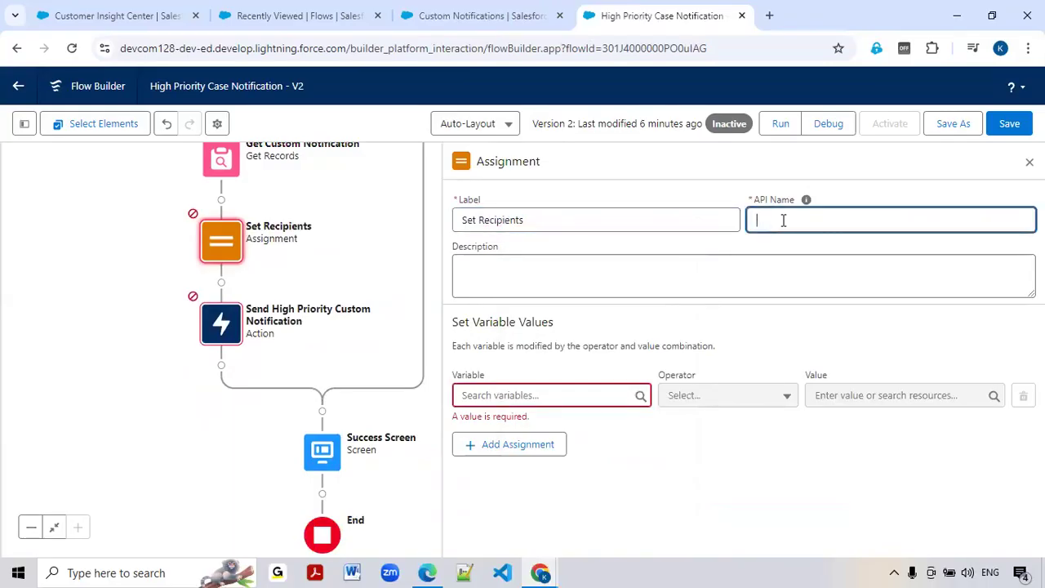
pyautogui.click(538, 218)
pyautogui.press('Tab')
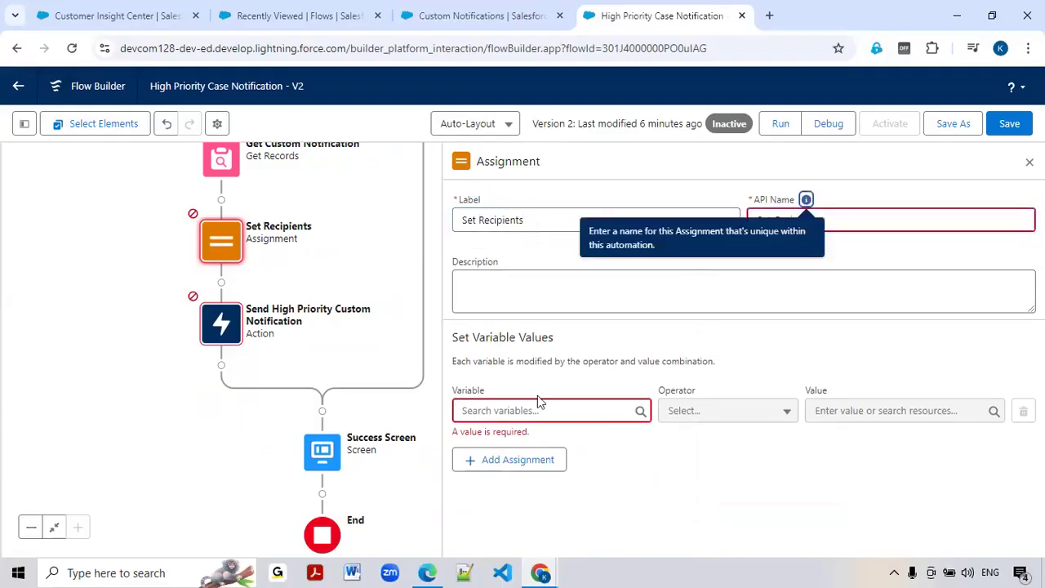
pyautogui.click(467, 16)
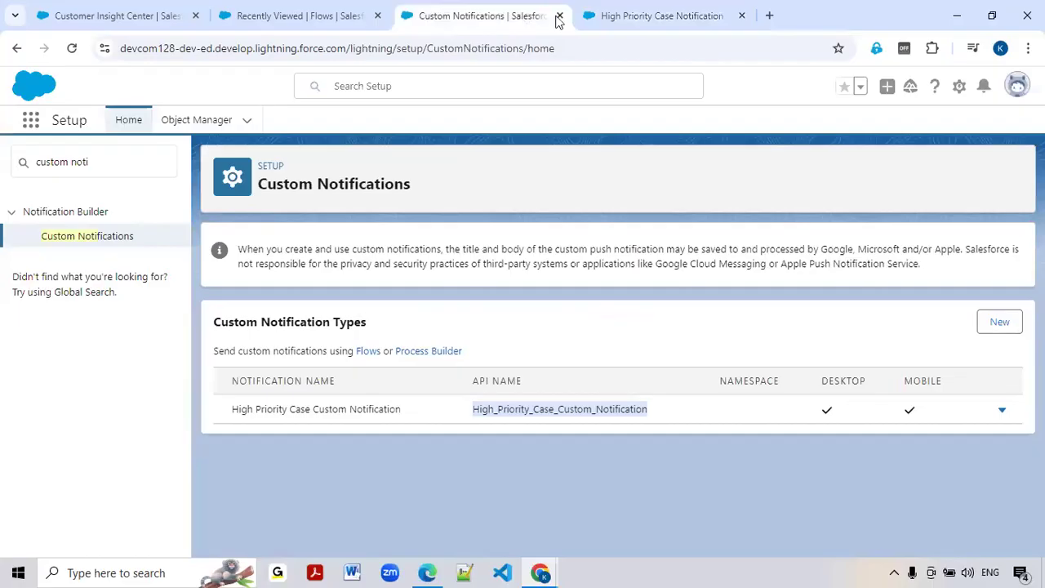
pyautogui.click(320, 10)
pyautogui.click(635, 11)
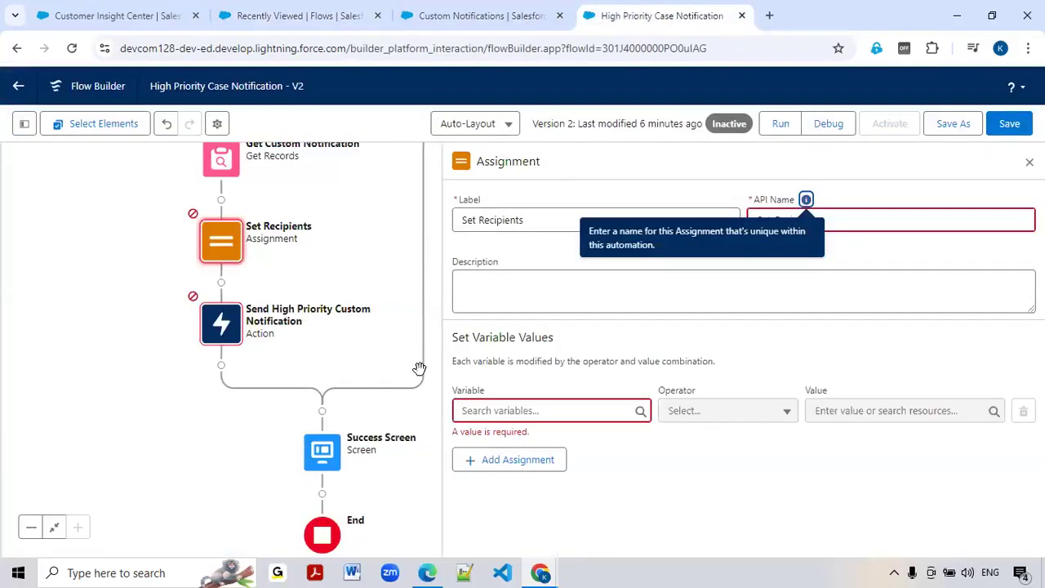
# Start a new Variable resource for the assignment's variable and give it the API name var_Recipients.
pyautogui.click(488, 411)
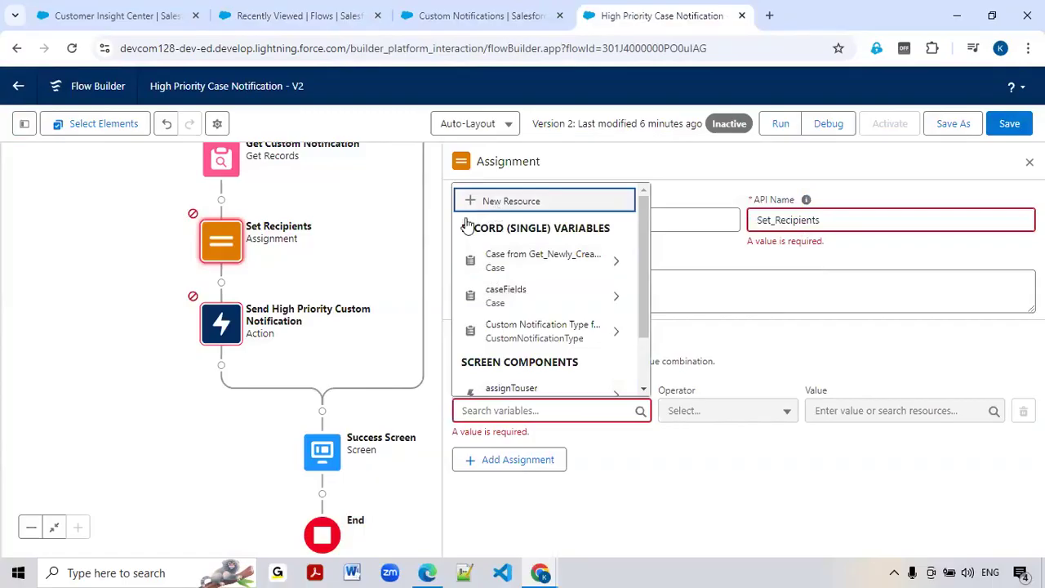
pyautogui.click(502, 201)
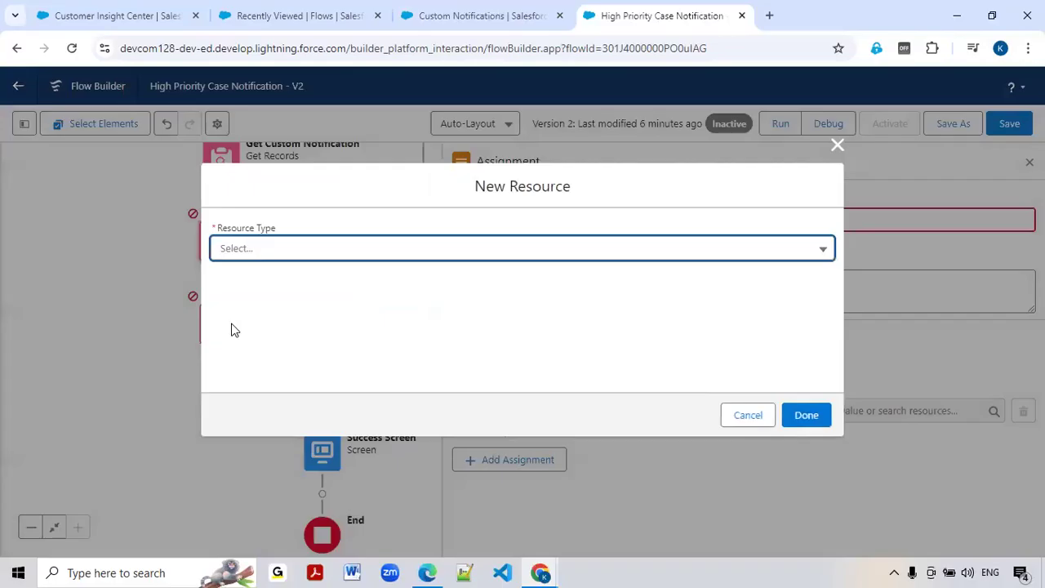
pyautogui.click(263, 248)
pyautogui.click(257, 280)
pyautogui.write('var')
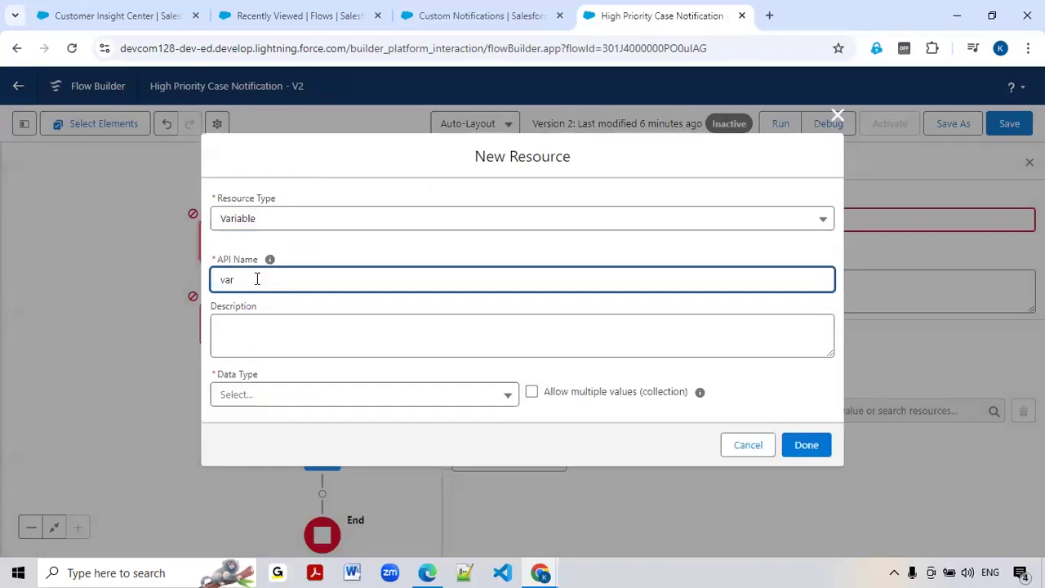
pyautogui.write('Recipients')
pyautogui.doubleClick(256, 279)
pyautogui.click(257, 280)
pyautogui.rightClick(257, 282)
pyautogui.click(281, 296)
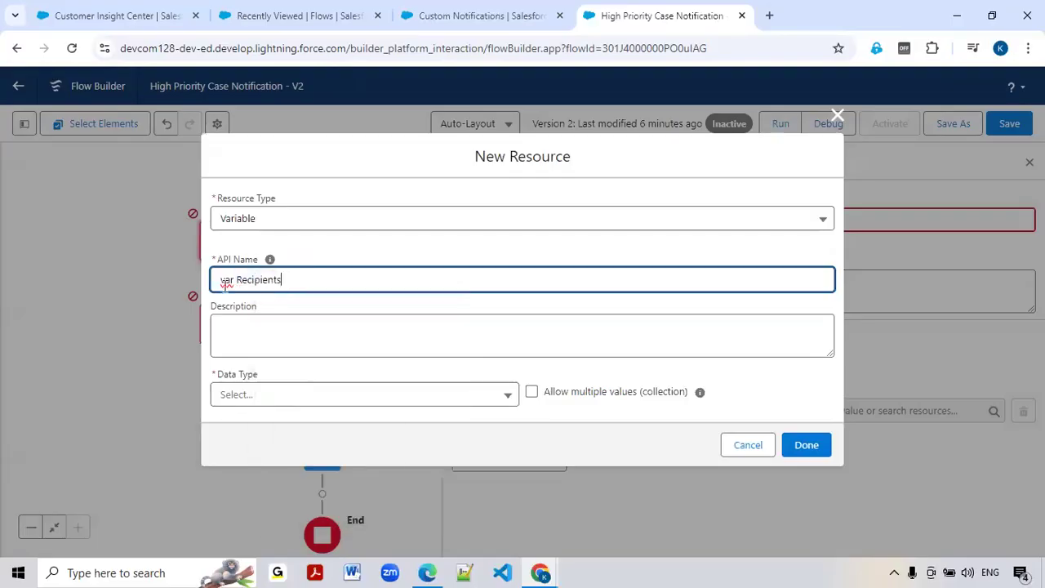
pyautogui.press('BackSpace')
pyautogui.write('_')
pyautogui.click(294, 338)
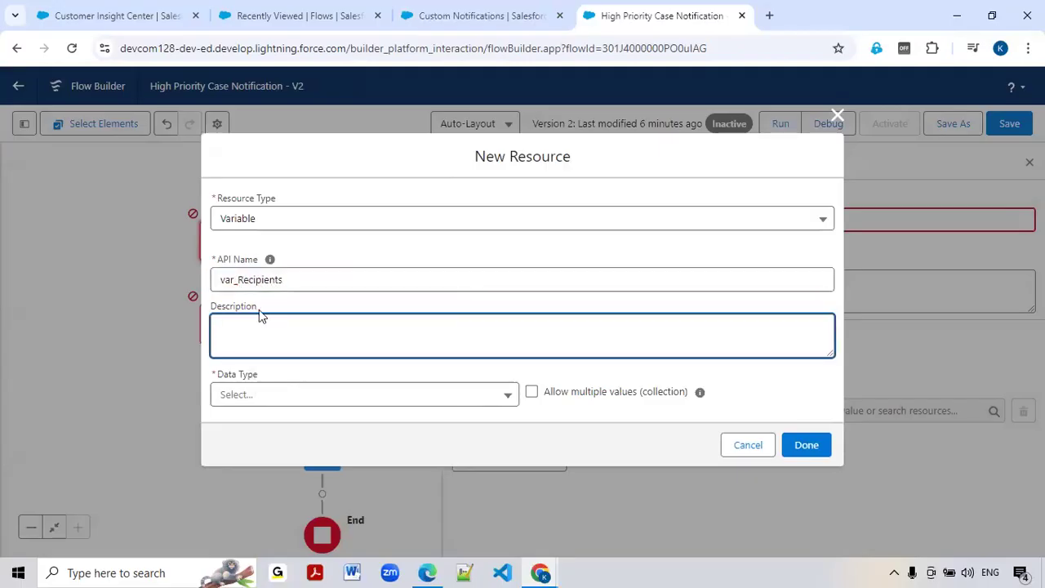
# Allow multiple values for var_Recipients, set its data type to Text and save the variable.
pyautogui.click(530, 393)
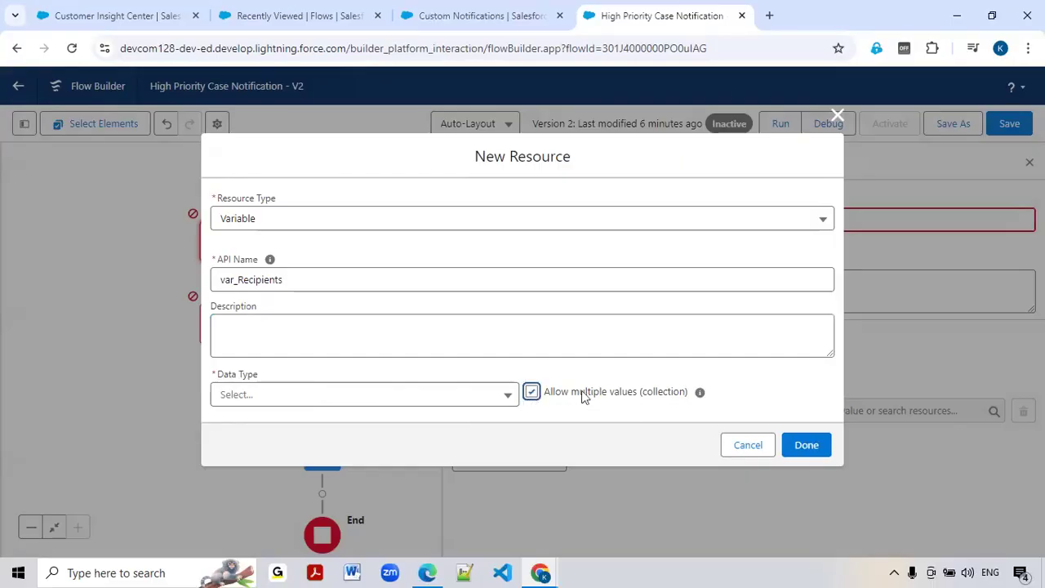
pyautogui.click(383, 394)
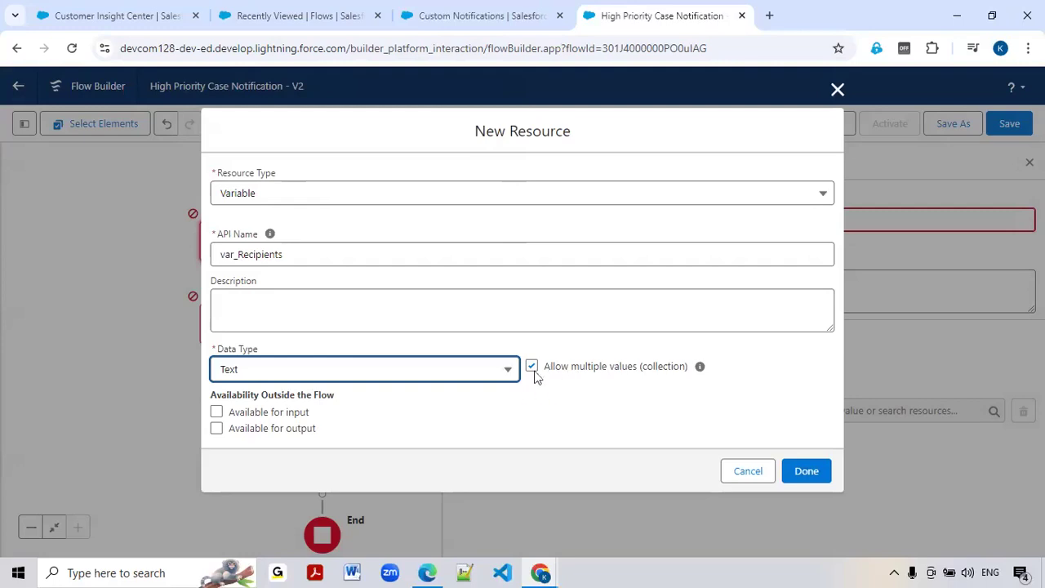
pyautogui.click(805, 476)
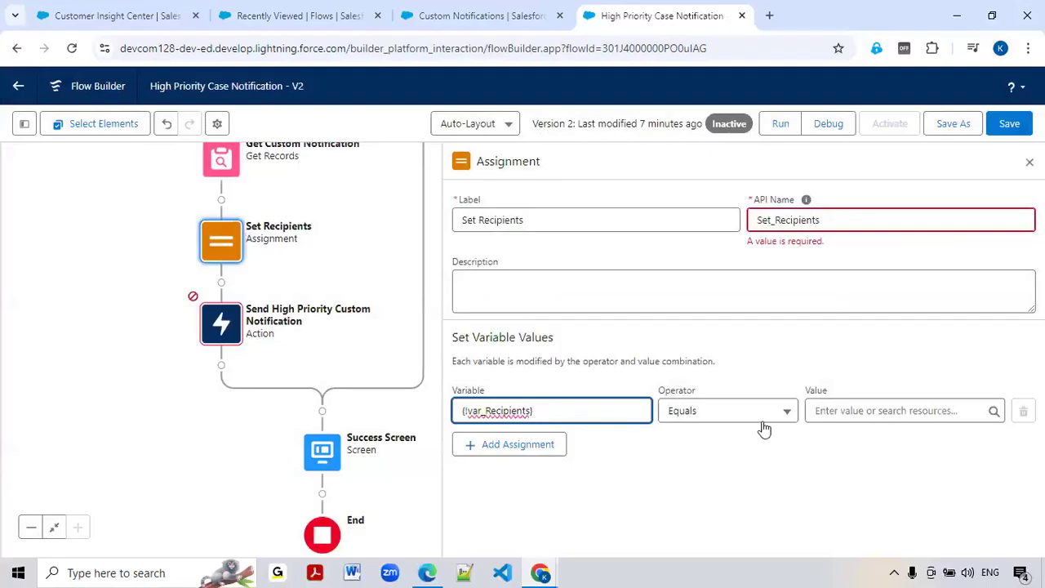
# Set the var_Recipients assignment operator to Add and re-enter the underscore in the element's API name Set_Recipients.
pyautogui.click(768, 420)
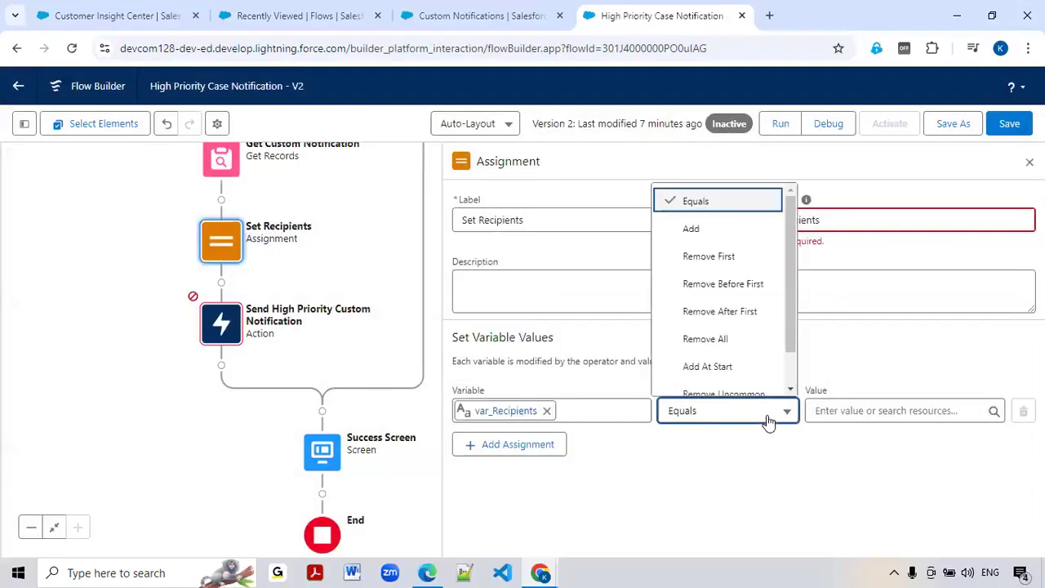
pyautogui.click(688, 233)
pyautogui.click(790, 254)
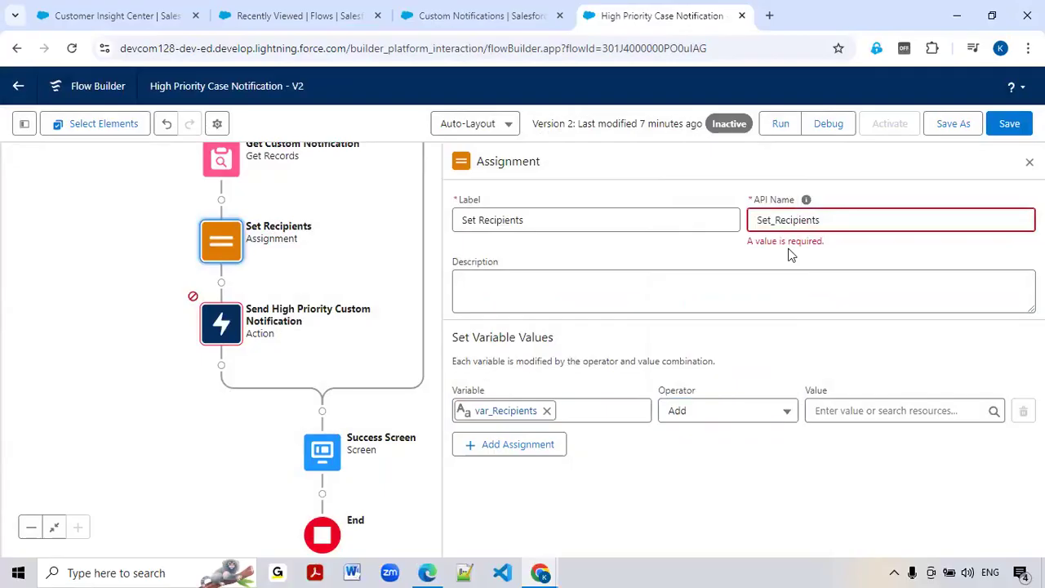
pyautogui.click(776, 227)
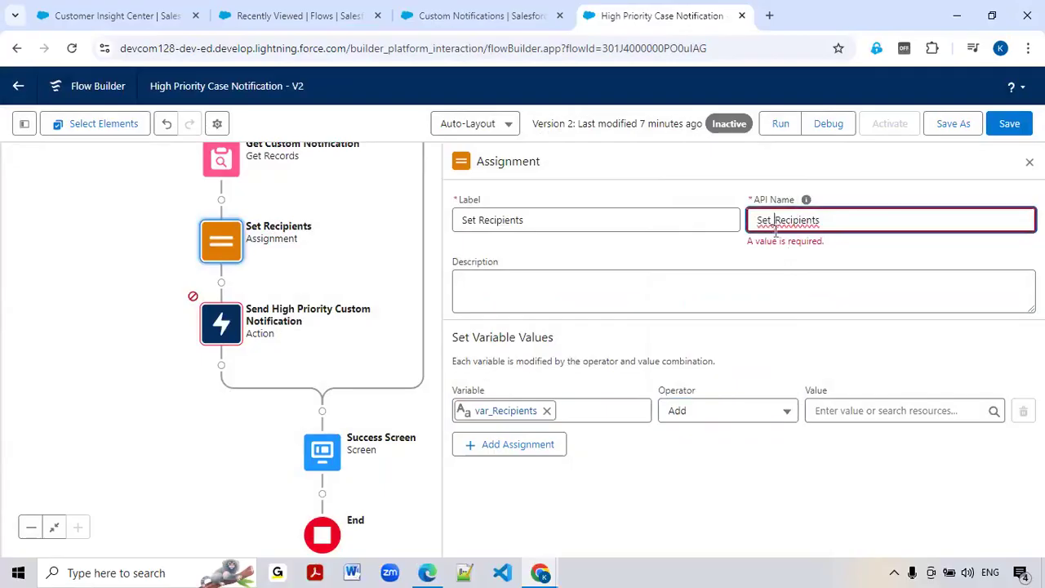
pyautogui.press('BackSpace')
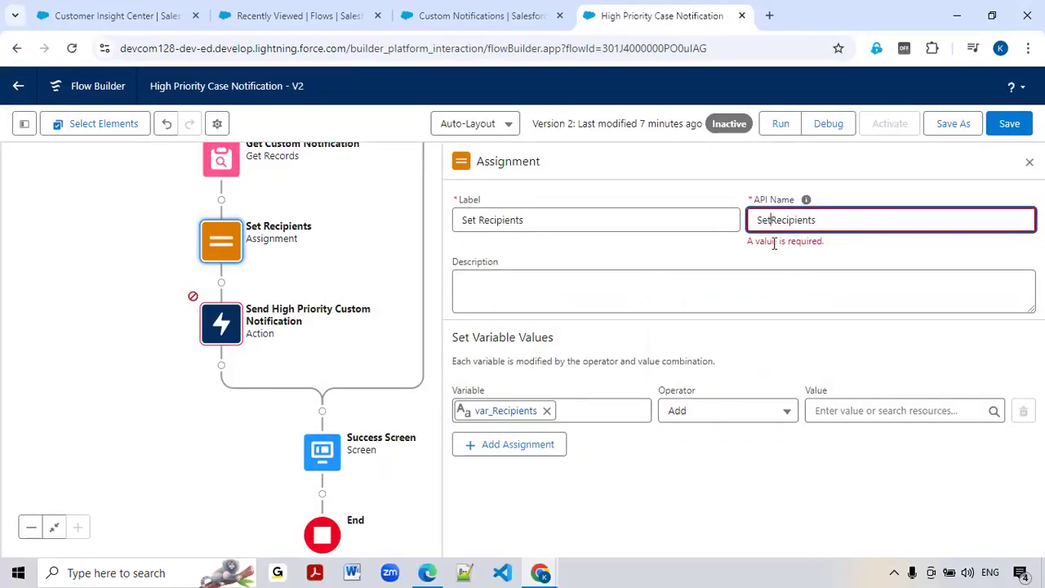
pyautogui.write('_')
pyautogui.click(771, 272)
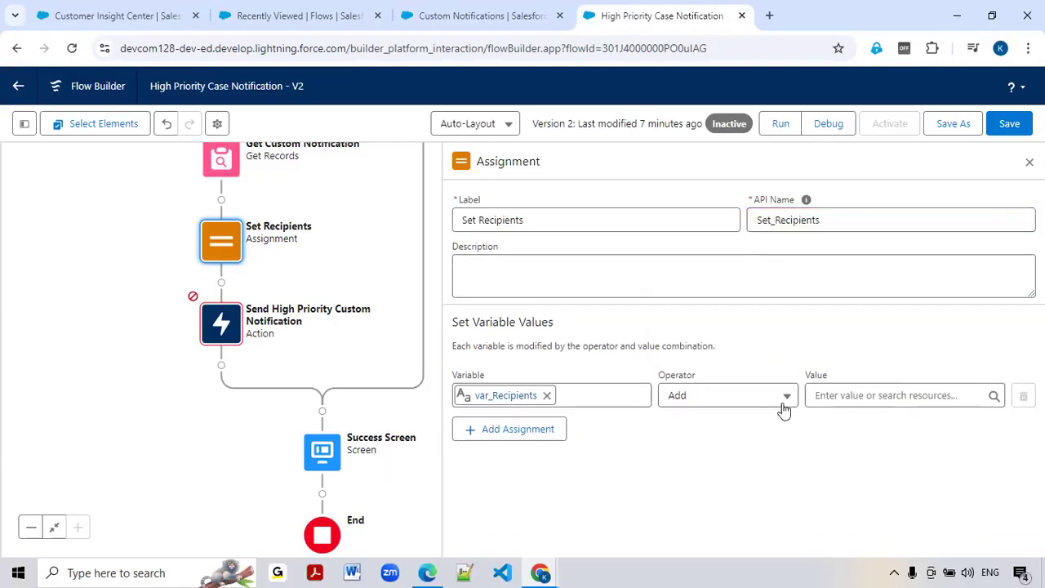
# Set the value added to var_Recipients in the Set Recipients assignment to assignTouser > Record ID.
pyautogui.click(862, 397)
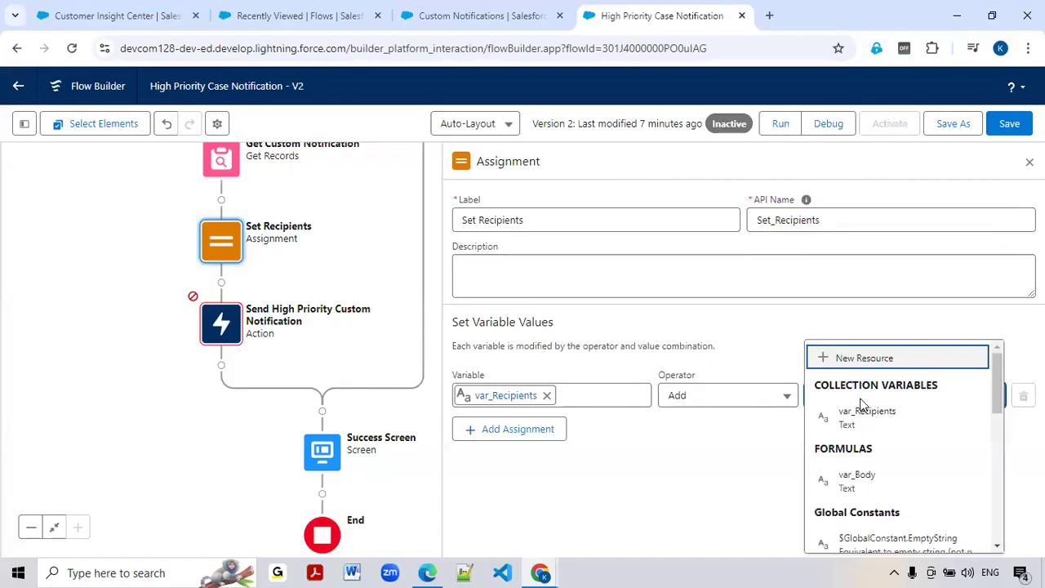
pyautogui.write('assignTouser.}')
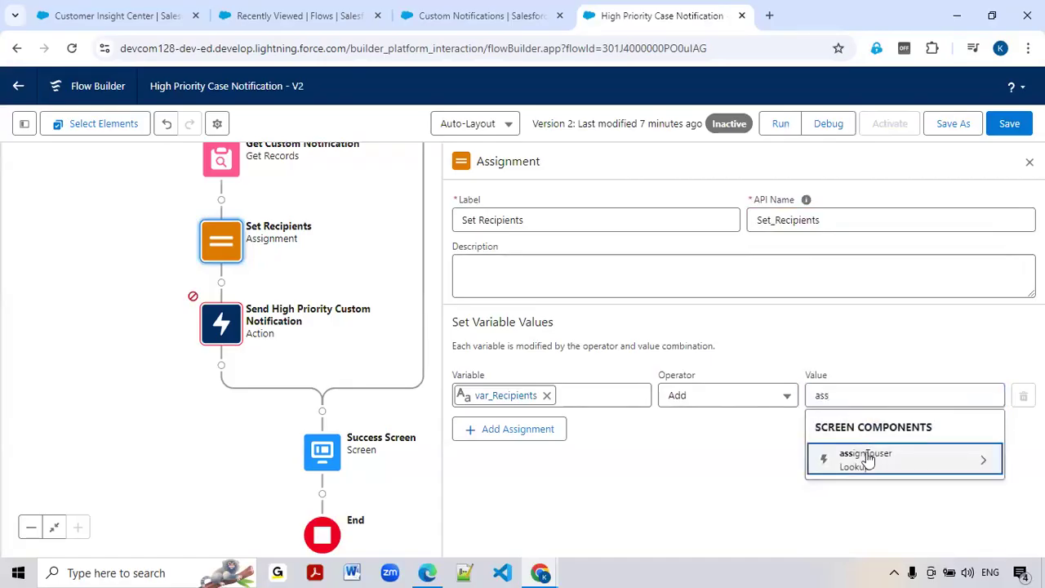
pyautogui.click(865, 458)
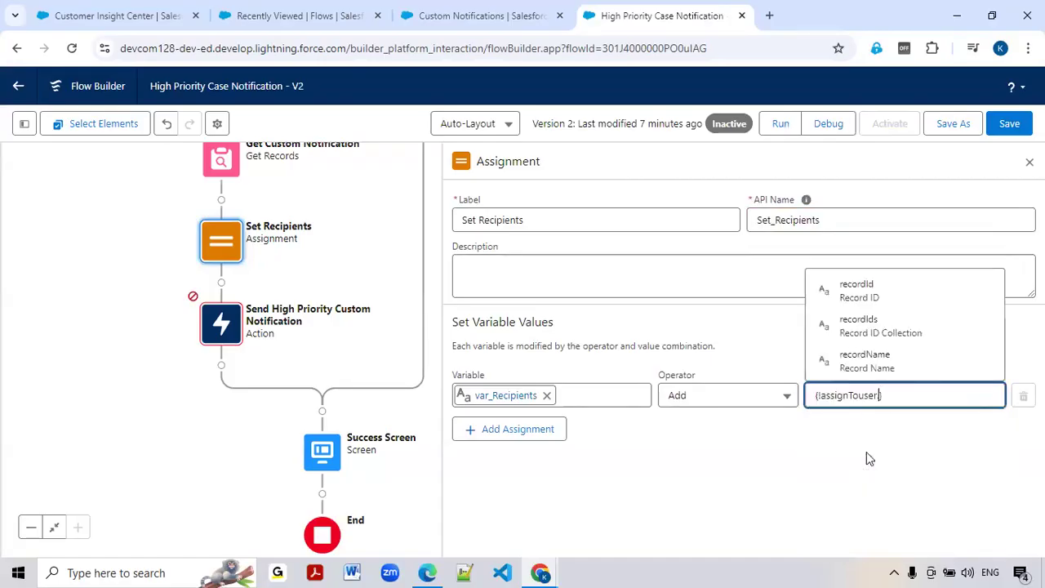
pyautogui.click(874, 297)
pyautogui.click(814, 445)
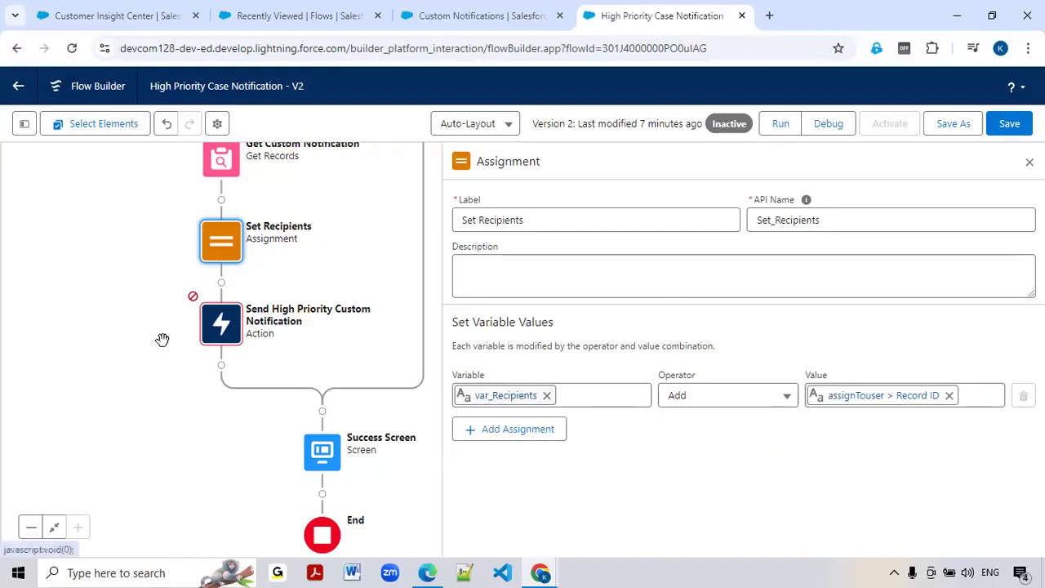
# Set the Recipient IDs of the Send High Priority Custom Notification action to the var_Recipients collection.
pyautogui.click(220, 339)
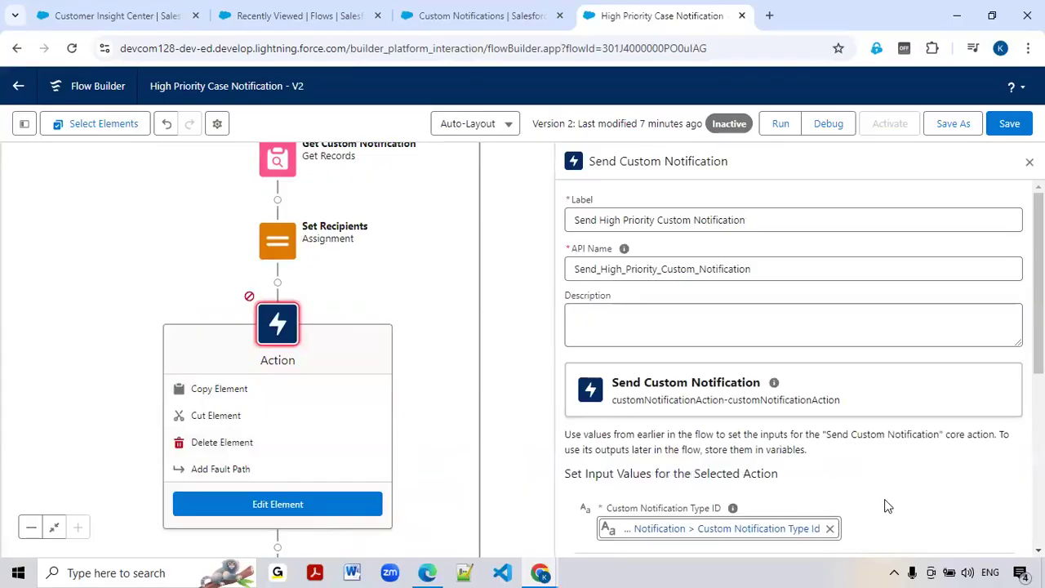
pyautogui.scroll(-2, 1021, 343)
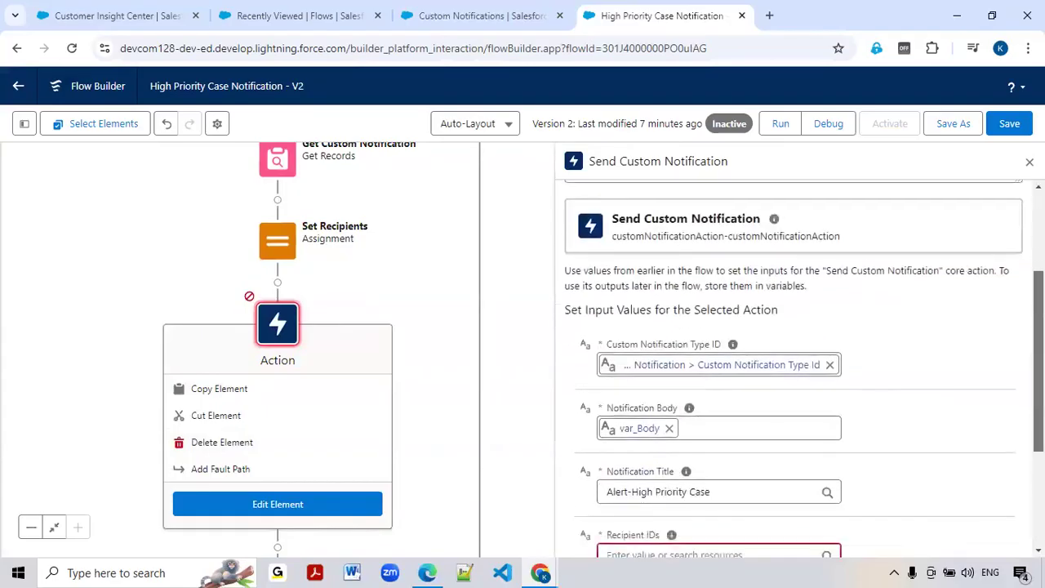
pyautogui.scroll(-1, 805, 367)
pyautogui.click(640, 457)
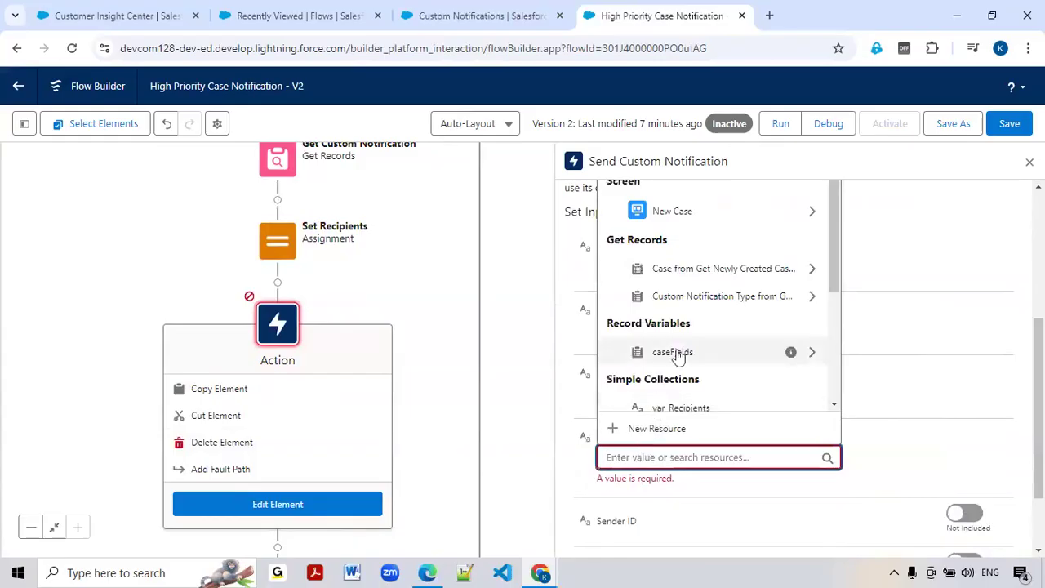
pyautogui.scroll(-1, 675, 352)
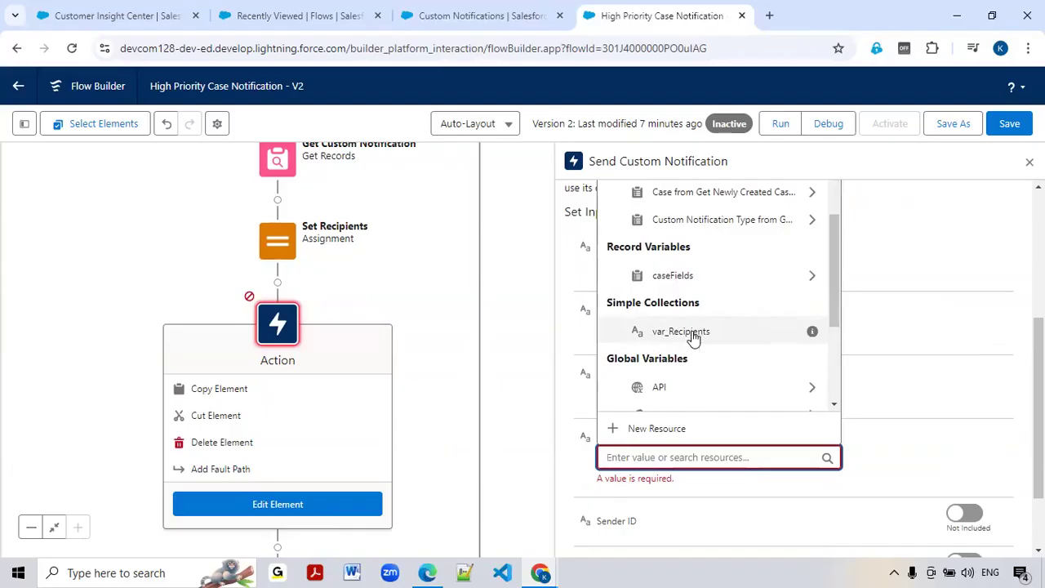
pyautogui.click(681, 331)
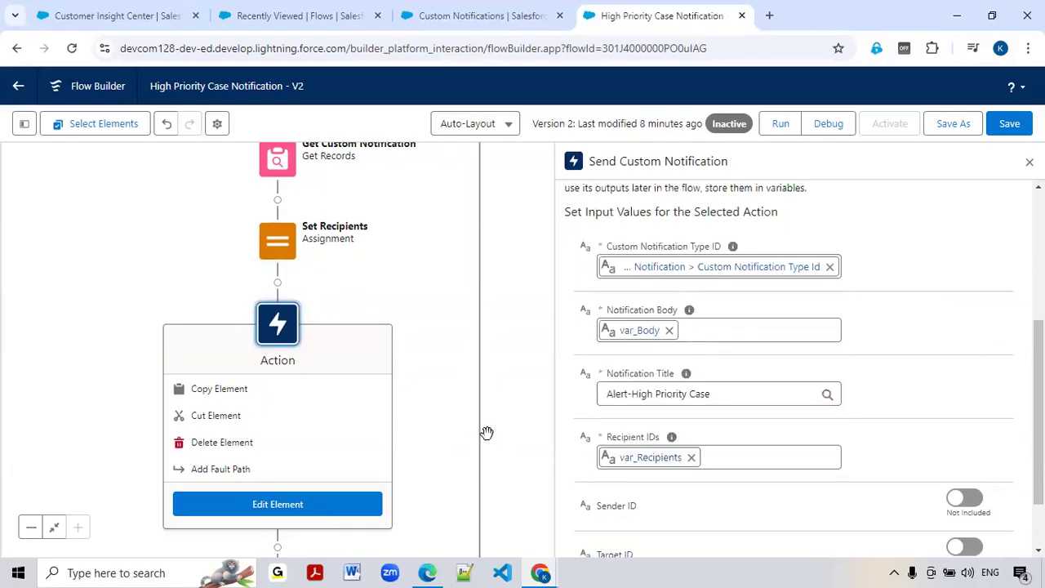
# Include the Target ID in the notification action, set it to caseFields > Case ID, and save the flow.
pyautogui.scroll(-2, 898, 368)
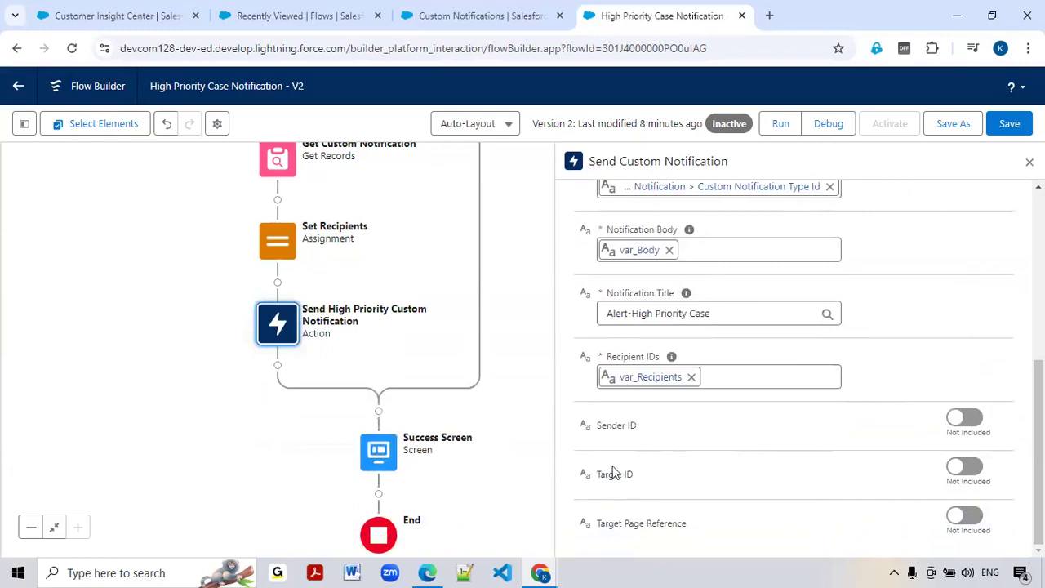
pyautogui.click(976, 472)
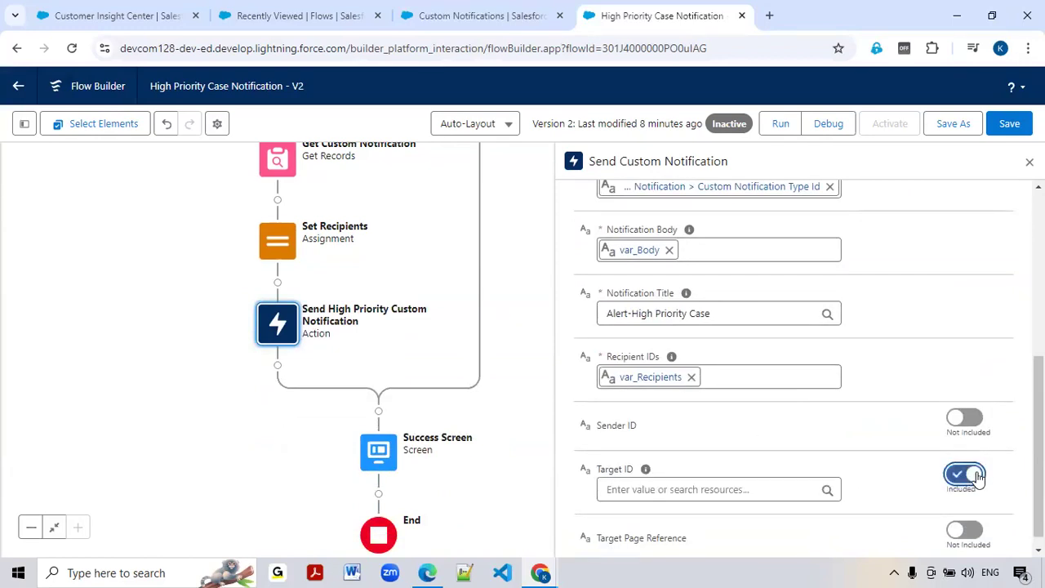
pyautogui.click(679, 489)
pyautogui.write('ca')
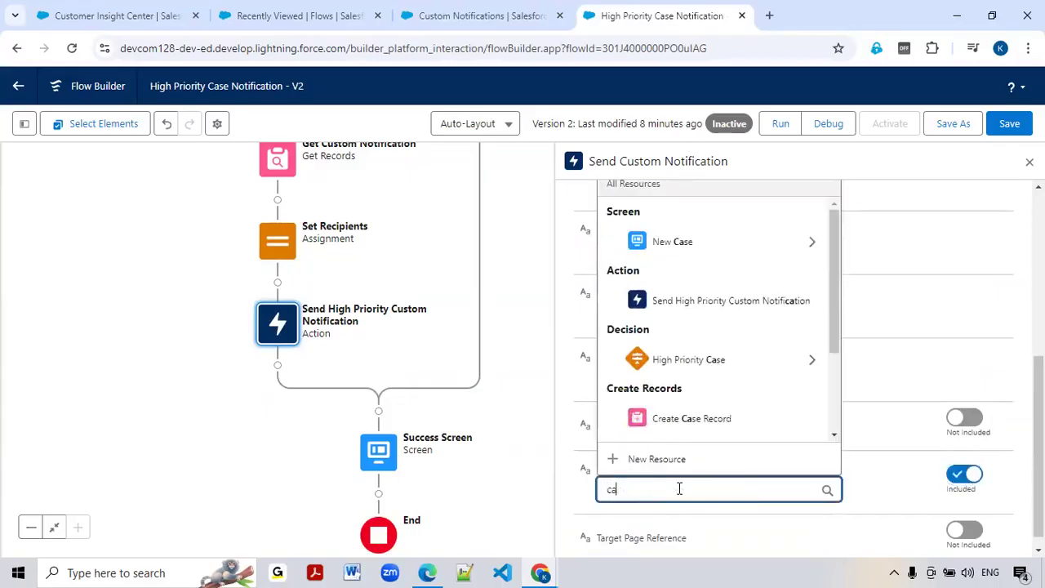
pyautogui.write('seFil')
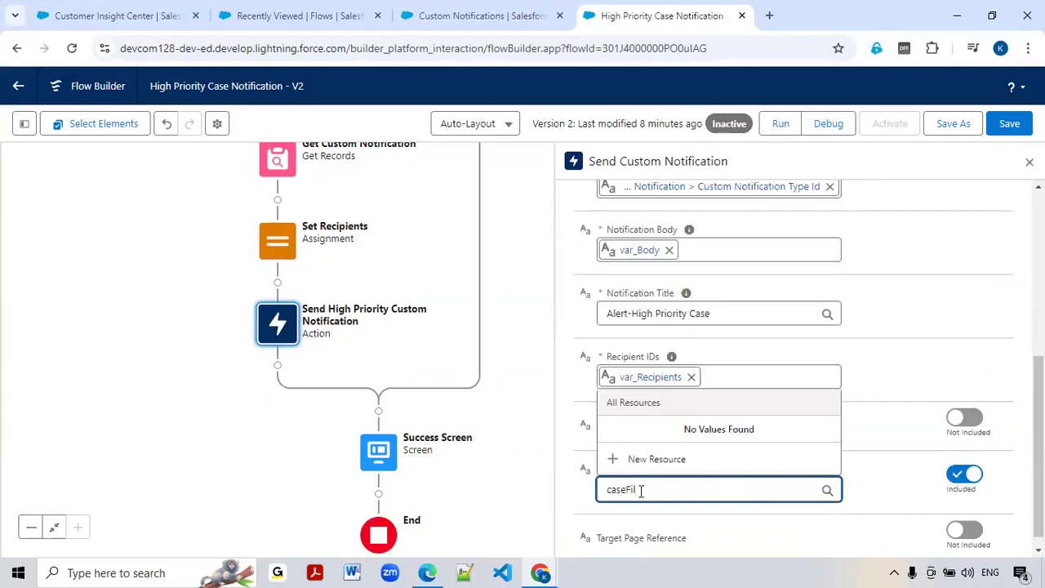
pyautogui.press('BackSpace')
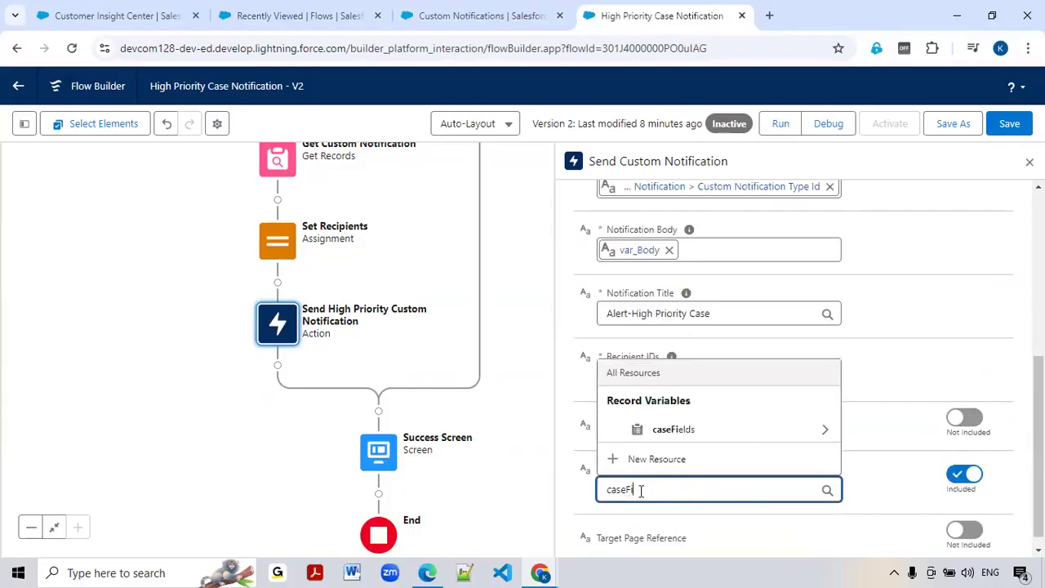
pyautogui.click(714, 432)
pyautogui.write('Id')
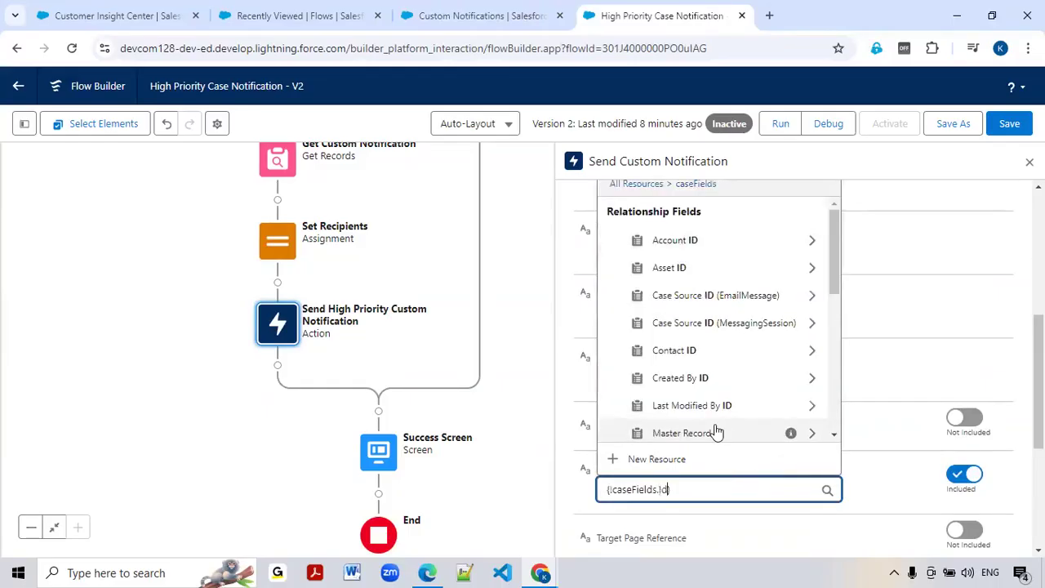
pyautogui.scroll(-1, 699, 386)
pyautogui.scroll(-6, 698, 390)
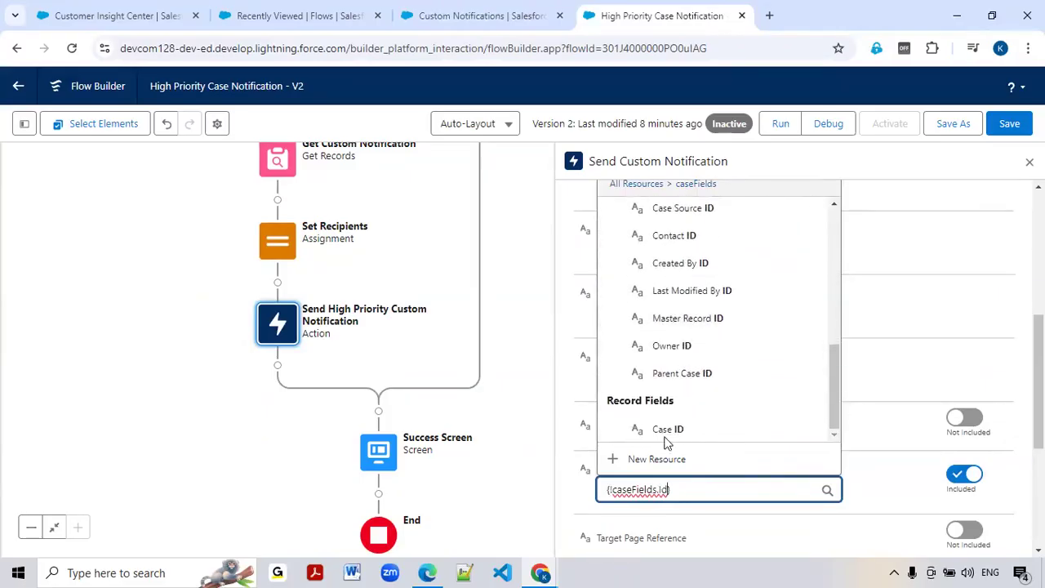
pyautogui.click(667, 437)
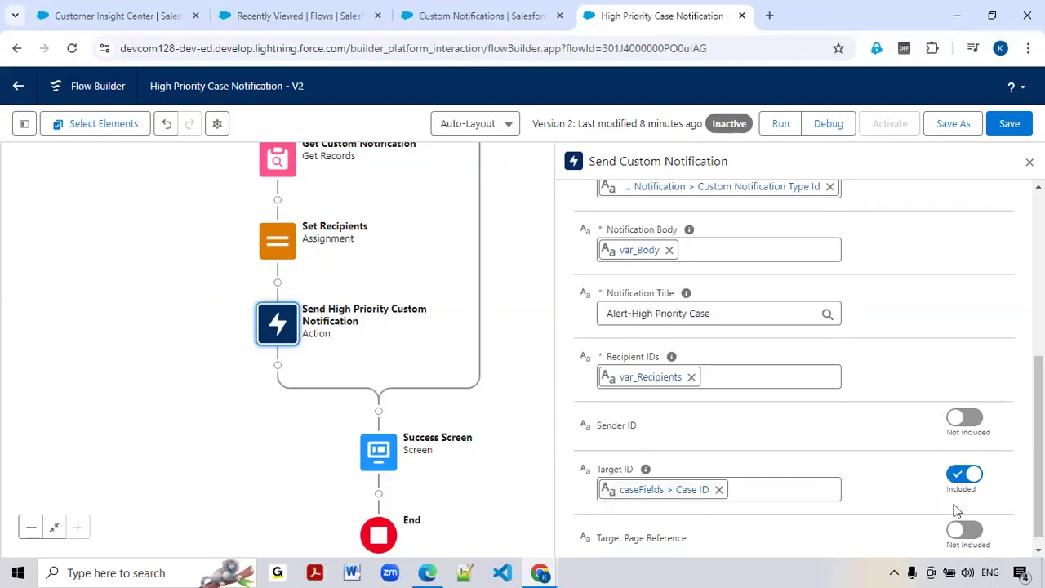
pyautogui.moveTo(646, 472)
pyautogui.click(1010, 124)
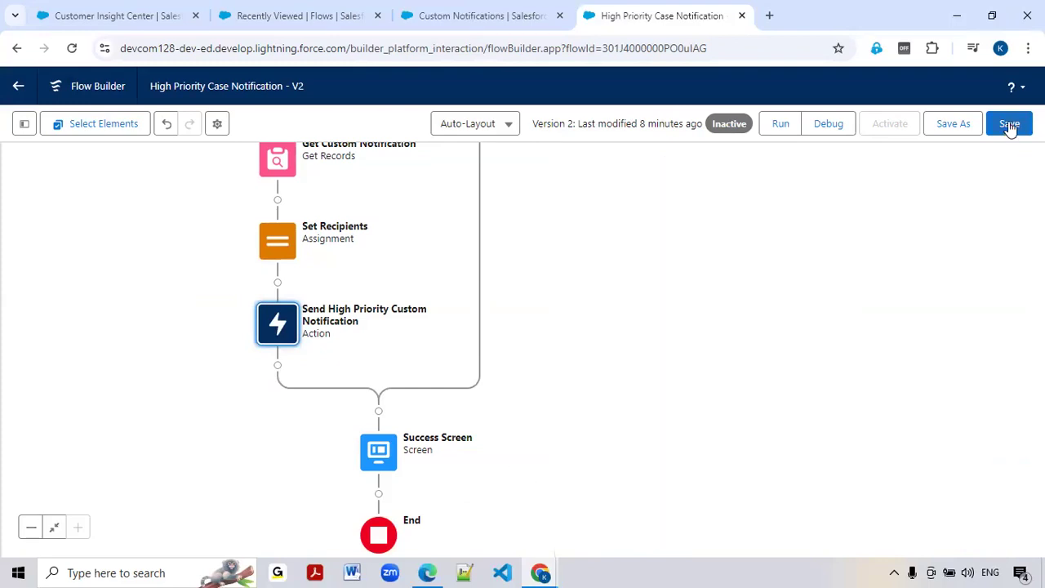
# Review the High Priority Case decision's outcome conditions and the custom notification type listed in Setup.
pyautogui.moveTo(760, 298); pyautogui.dragTo(756, 439)
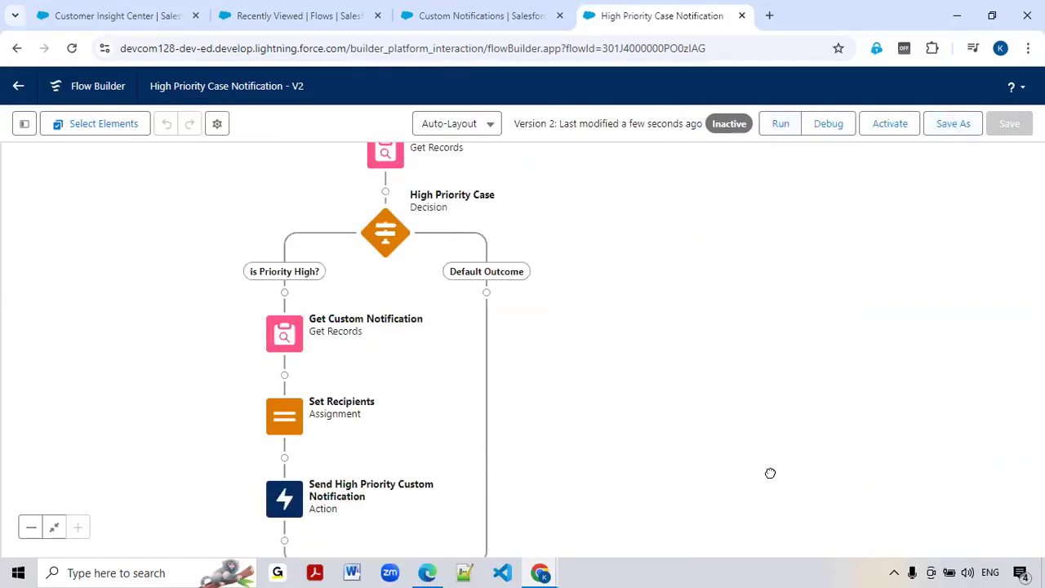
pyautogui.doubleClick(394, 237)
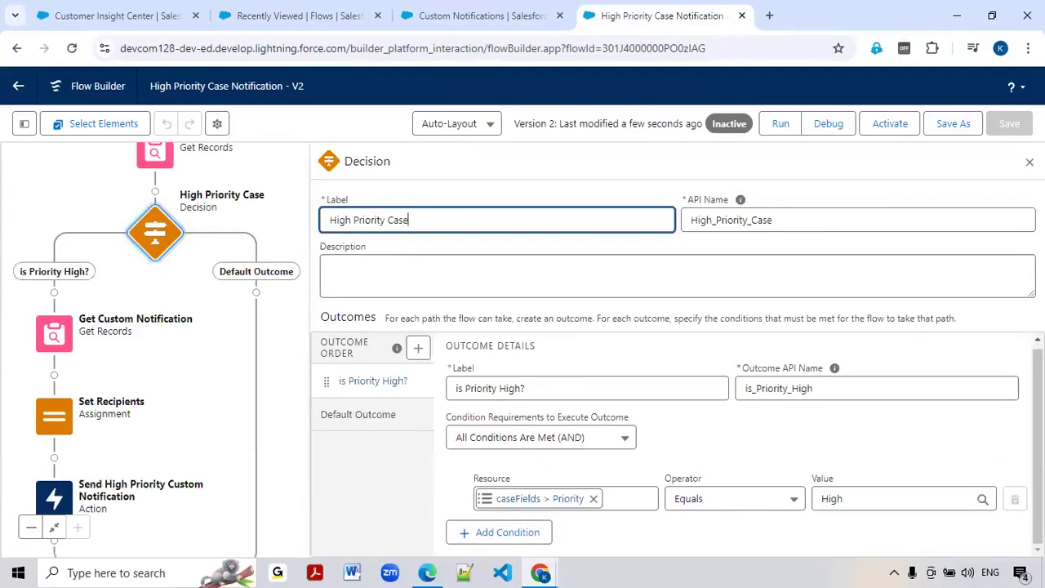
pyautogui.click(1030, 162)
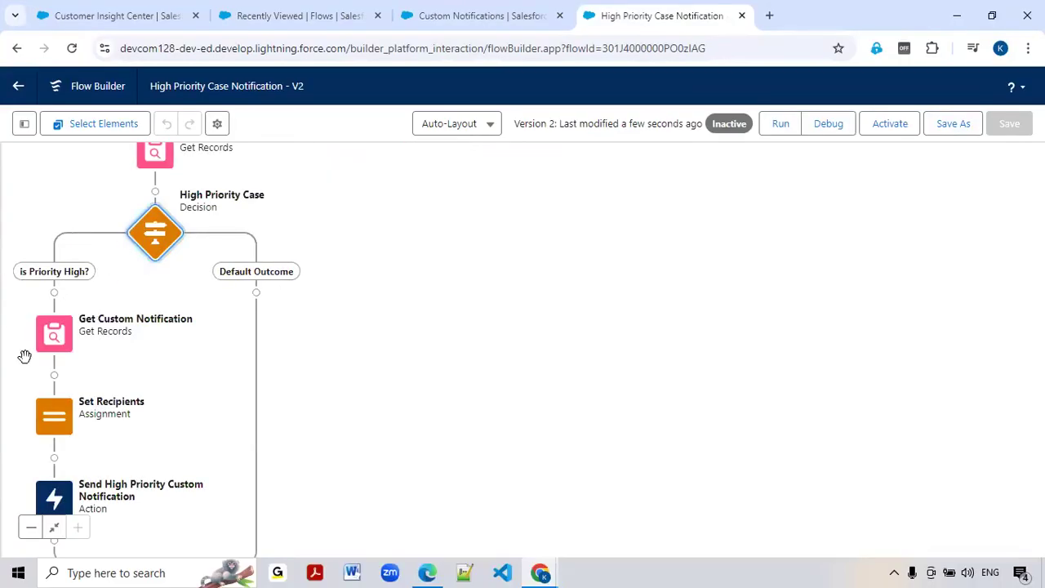
pyautogui.moveTo(551, 343); pyautogui.dragTo(618, 312)
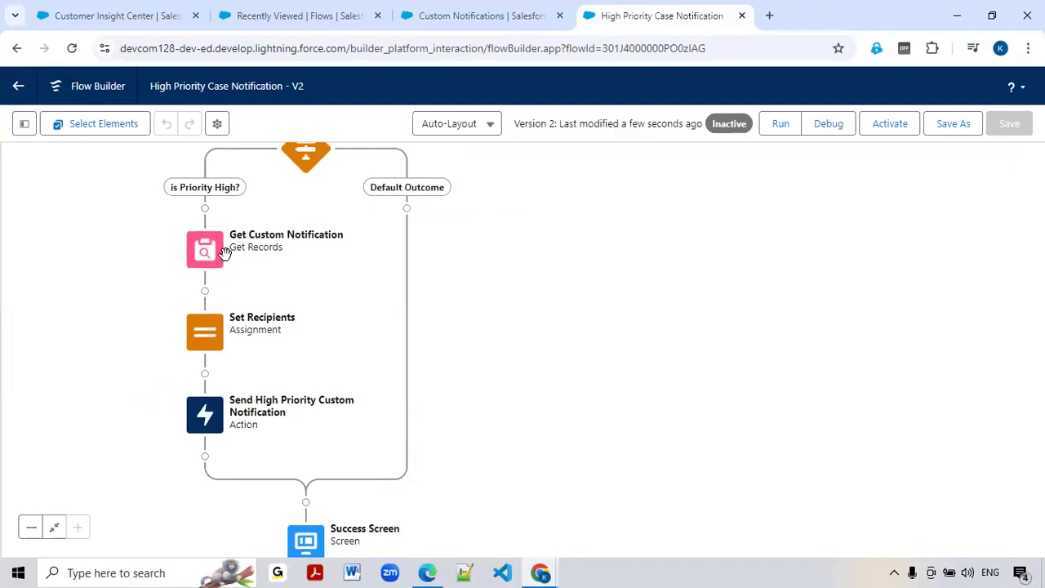
pyautogui.click(460, 15)
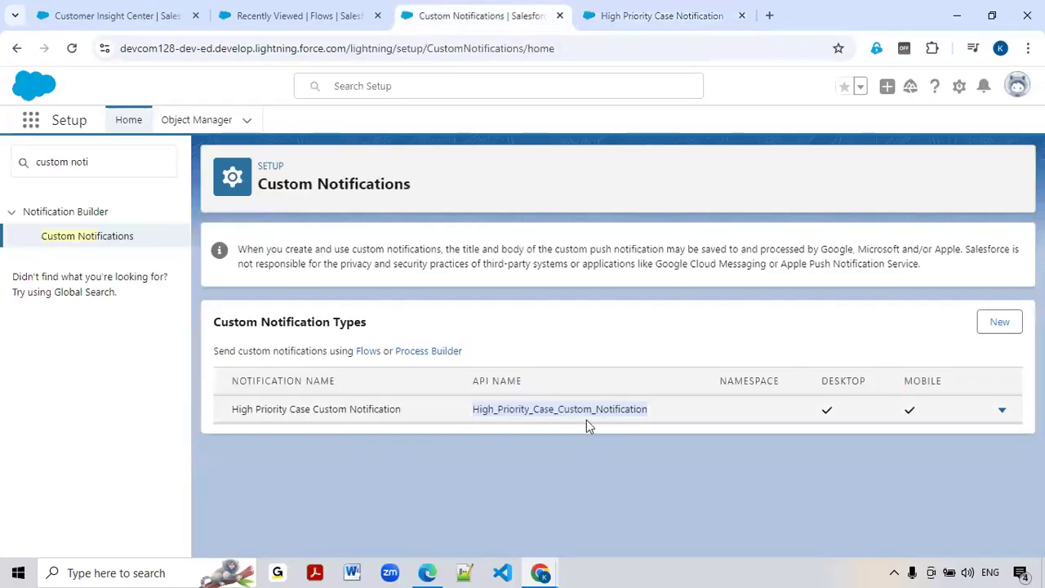
pyautogui.click(629, 21)
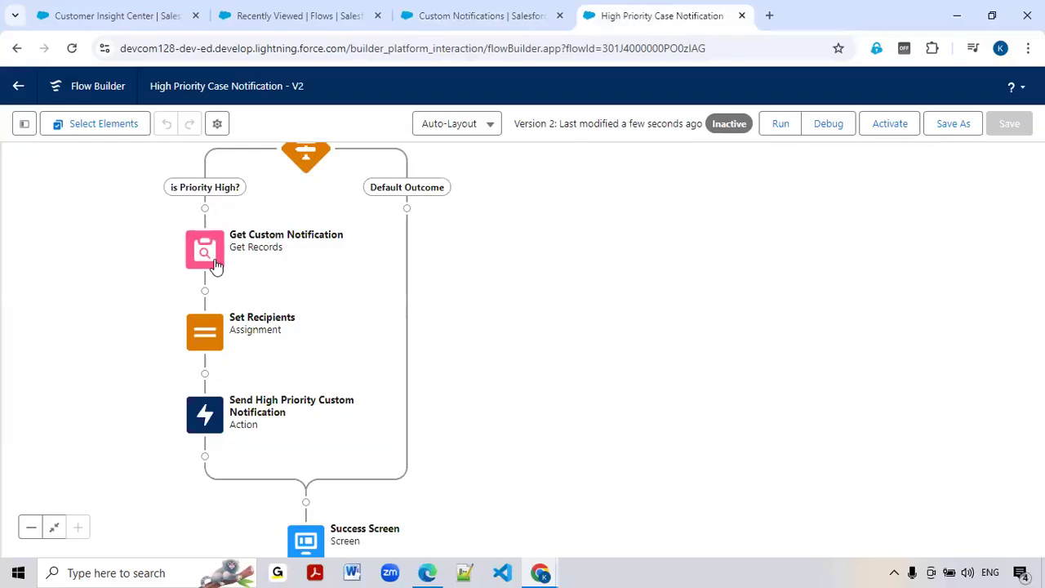
# Review the input values of the Send High Priority Custom Notification action, from notification type to target ID.
pyautogui.click(202, 419)
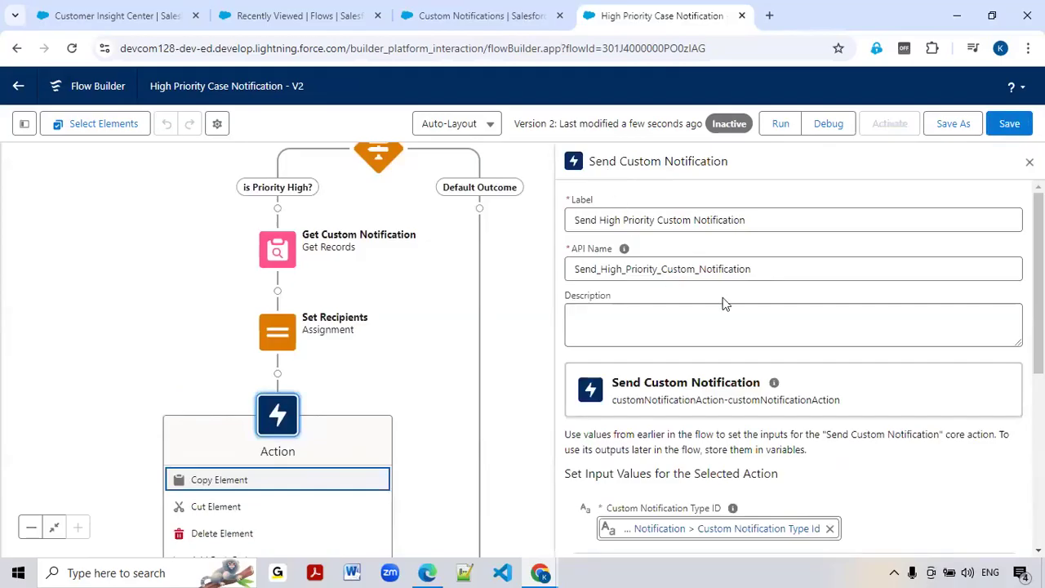
pyautogui.scroll(-3, 726, 299)
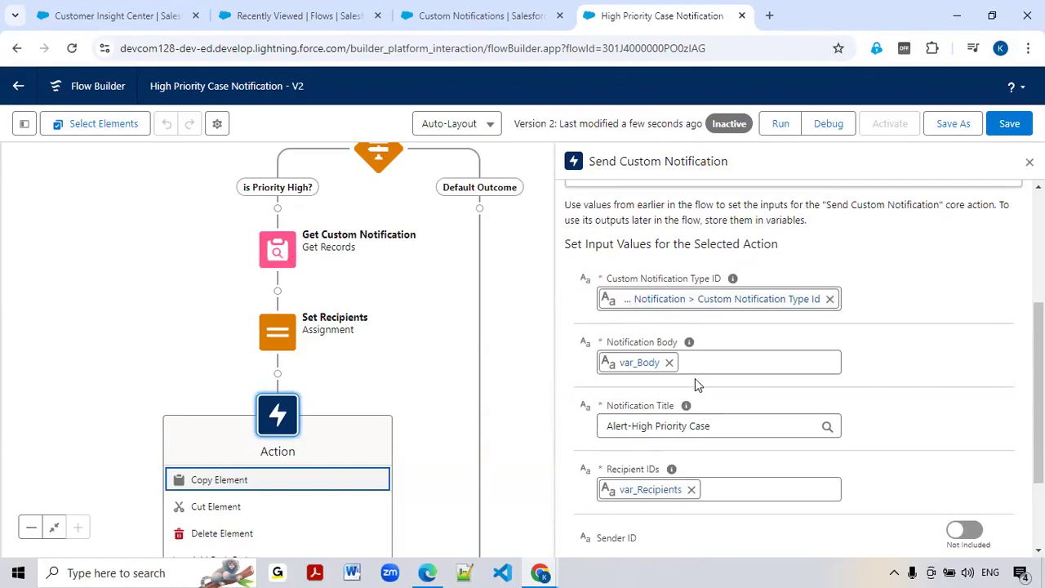
pyautogui.scroll(-1, 695, 379)
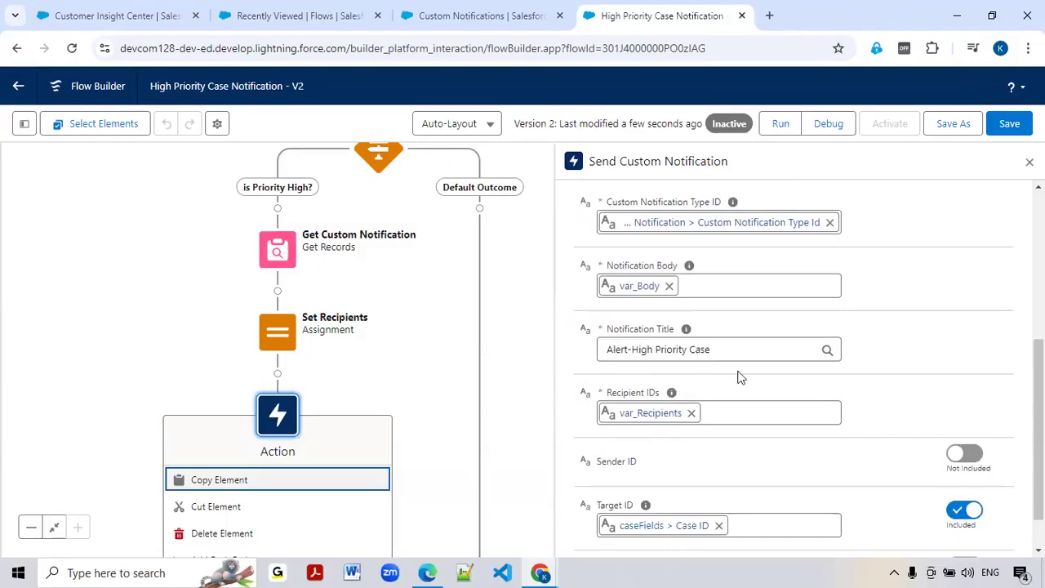
pyautogui.scroll(-1, 739, 377)
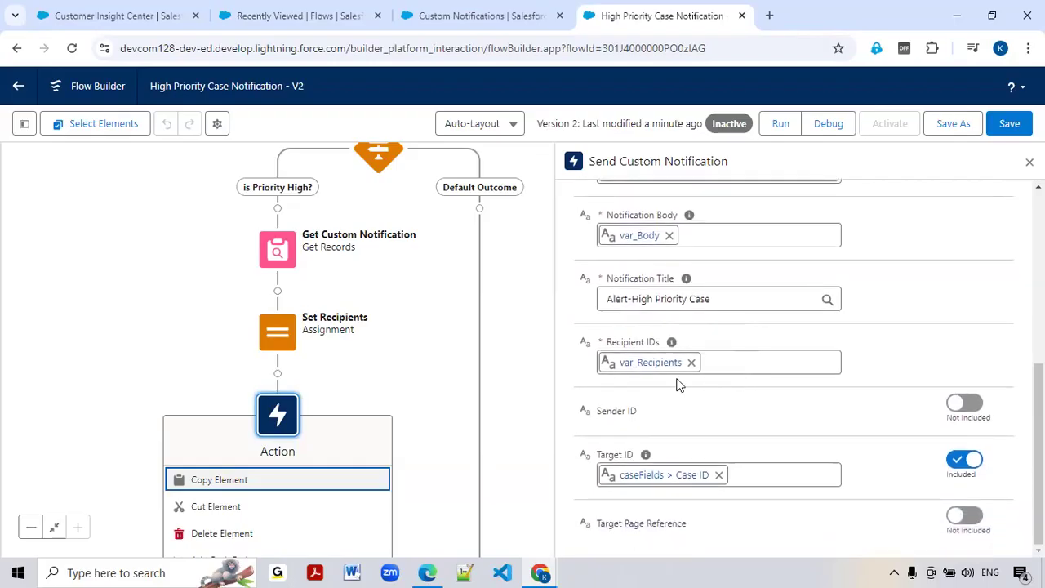
pyautogui.moveTo(671, 344)
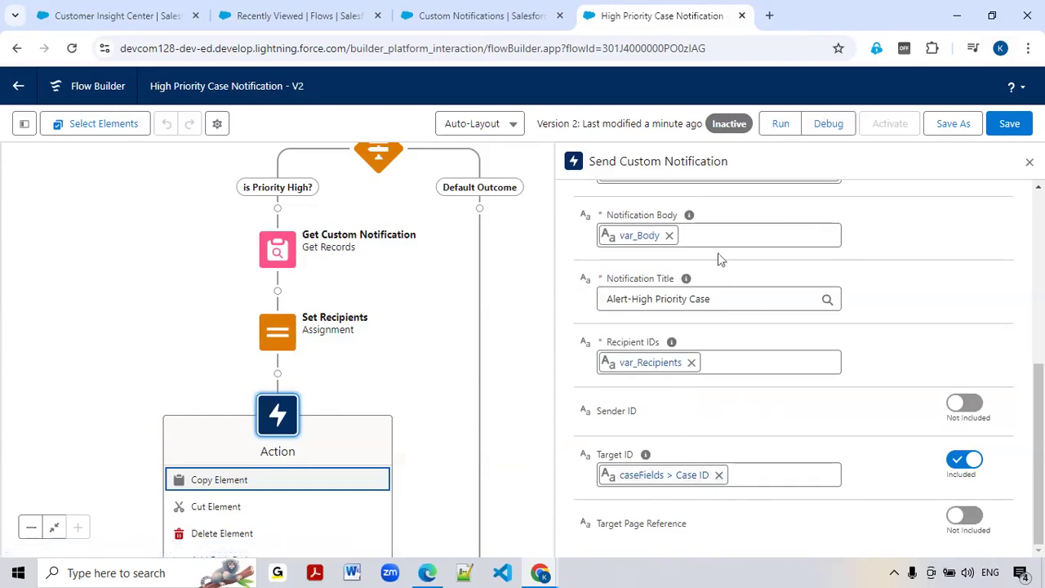
pyautogui.click(1030, 162)
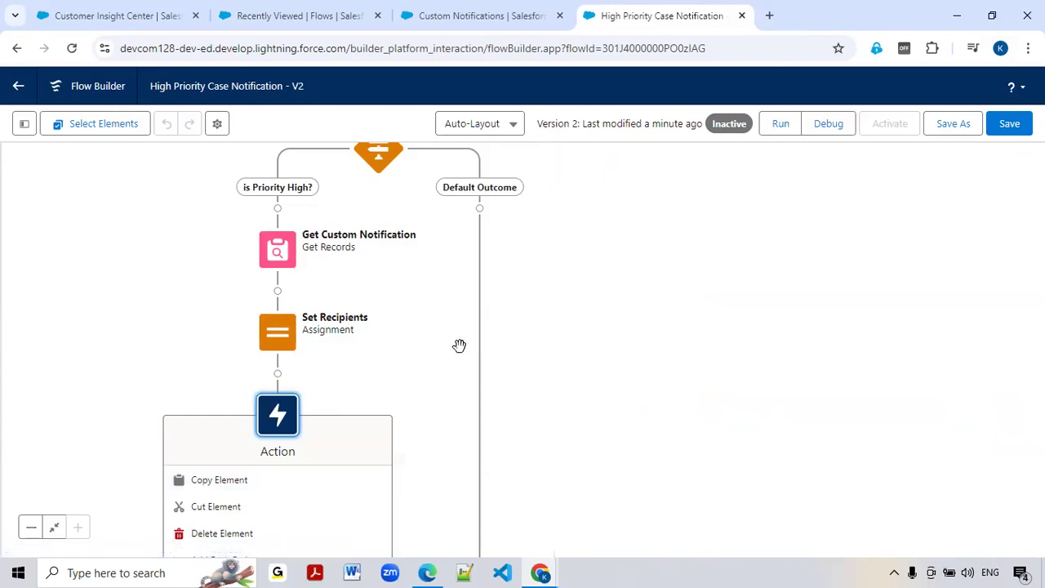
# Save the flow again and run it.
pyautogui.click(1013, 132)
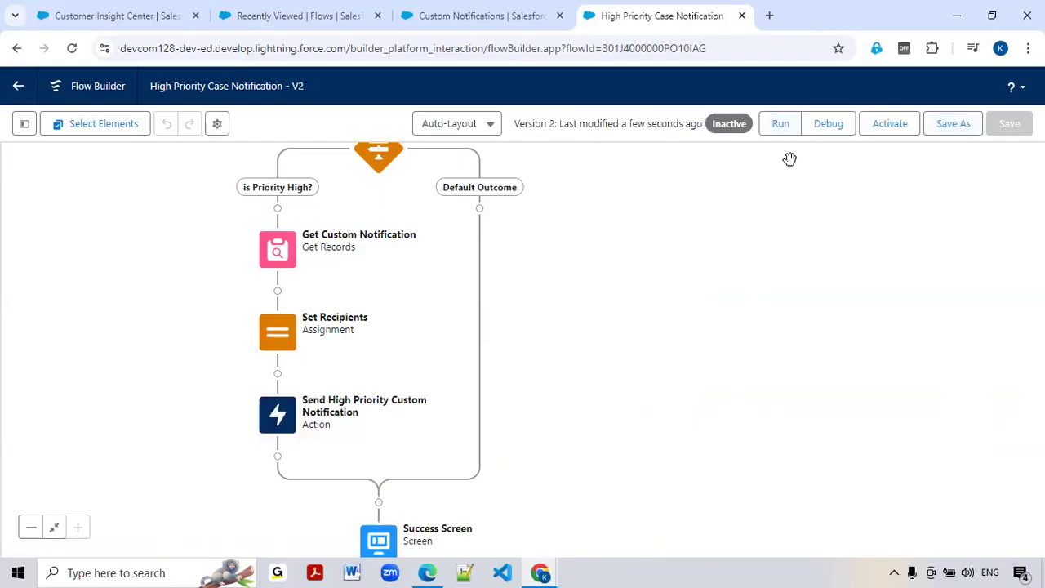
pyautogui.click(781, 124)
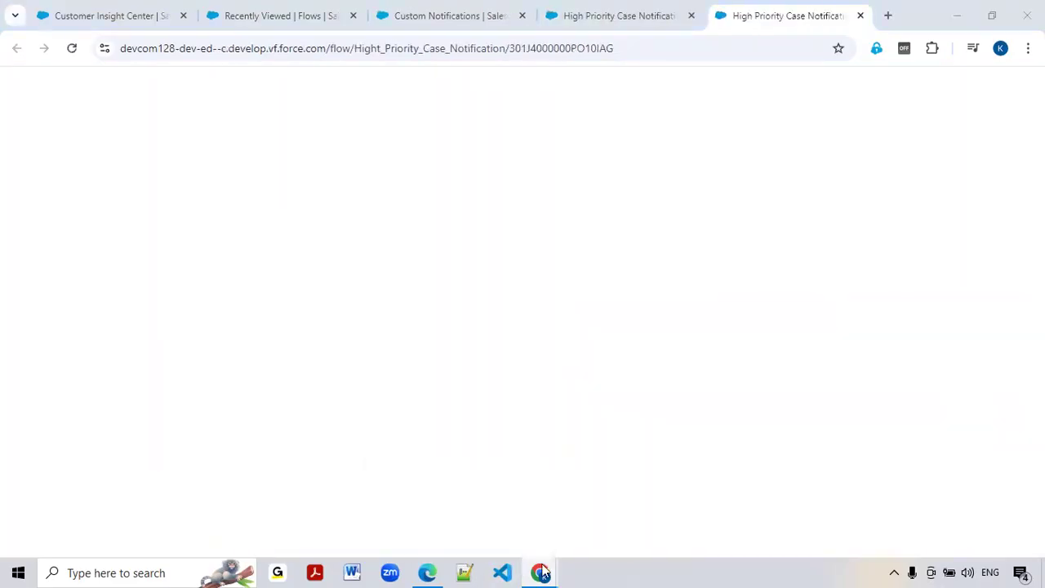
# Switch to the incognito Salesforce session and check its notifications before submitting a test case.
pyautogui.moveTo(543, 574)
pyautogui.click(563, 523)
pyautogui.click(246, 15)
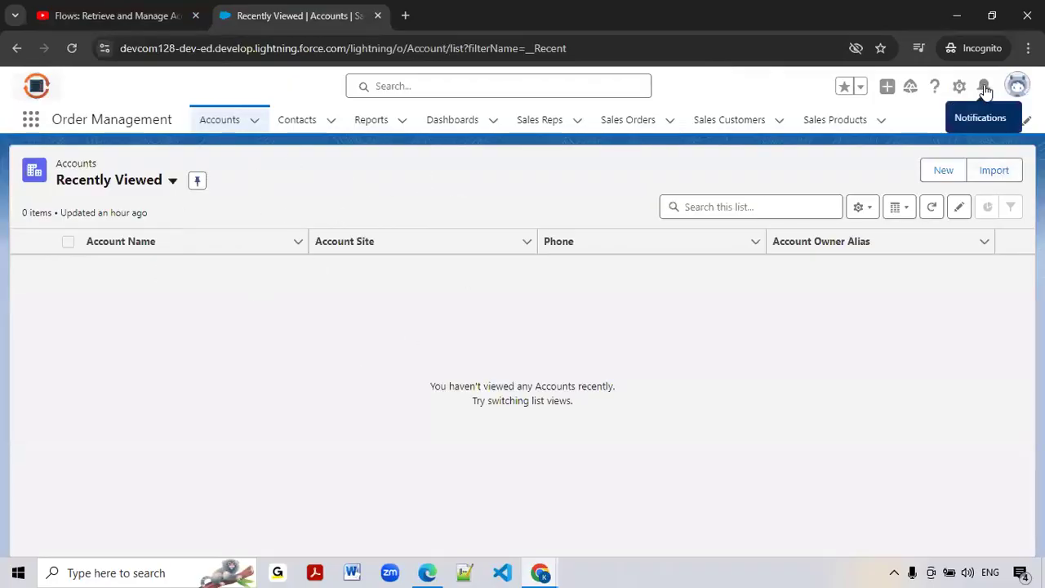
pyautogui.click(984, 87)
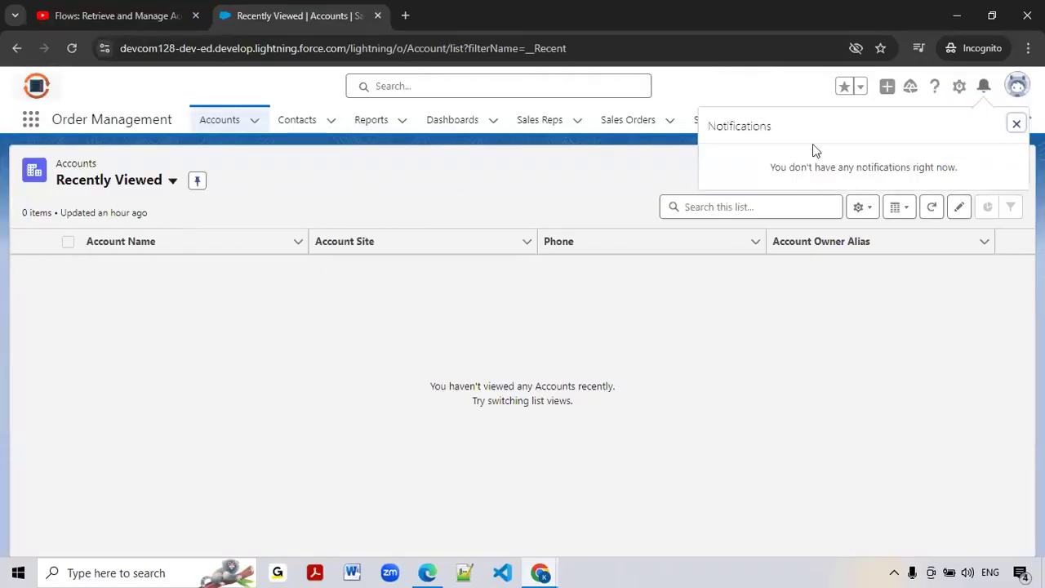
pyautogui.click(987, 90)
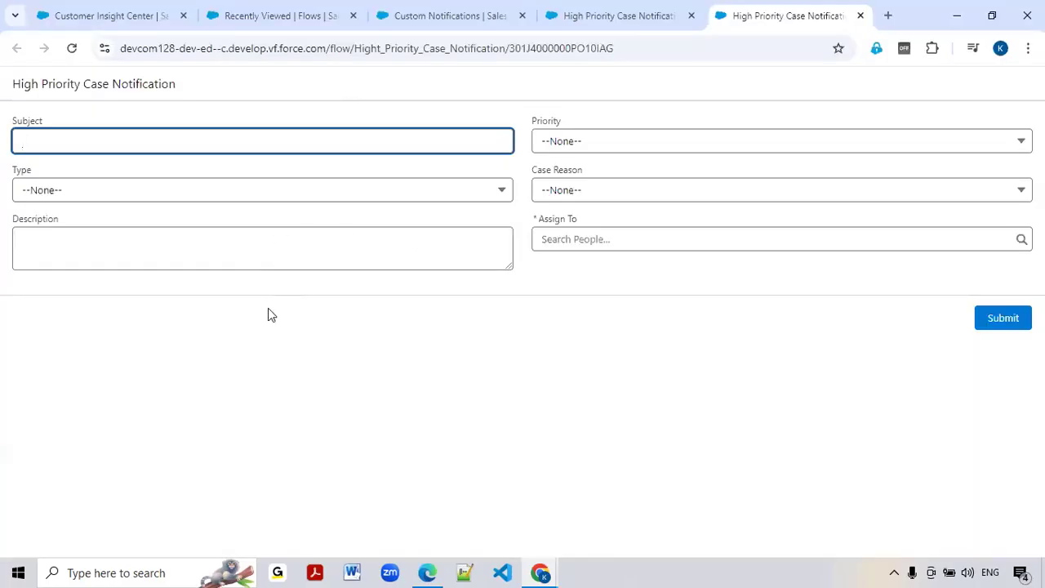
# Fill in the case form with subject "Test Custom Notification", type Mechanical and description "Test Description".
pyautogui.click(175, 143)
pyautogui.write('Test')
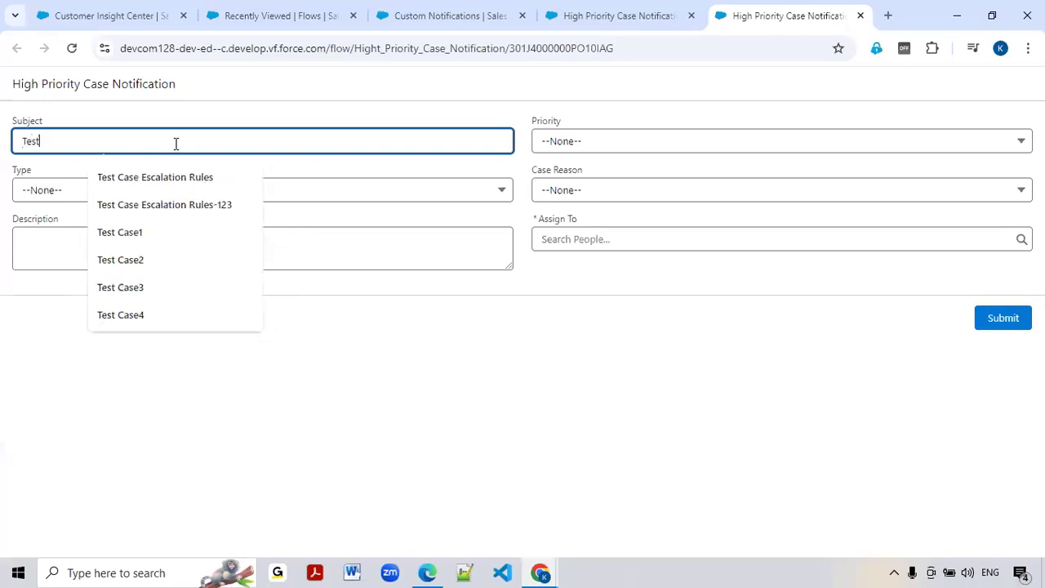
pyautogui.write(' Custom ')
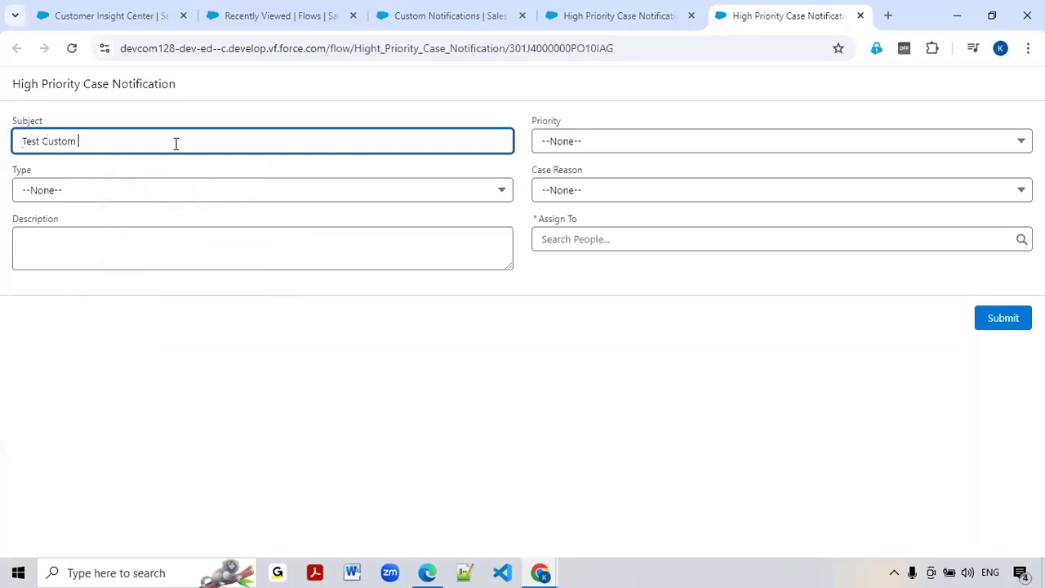
pyautogui.write('Notification')
pyautogui.click(114, 187)
pyautogui.click(104, 246)
pyautogui.click(107, 240)
pyautogui.write('Test Description')
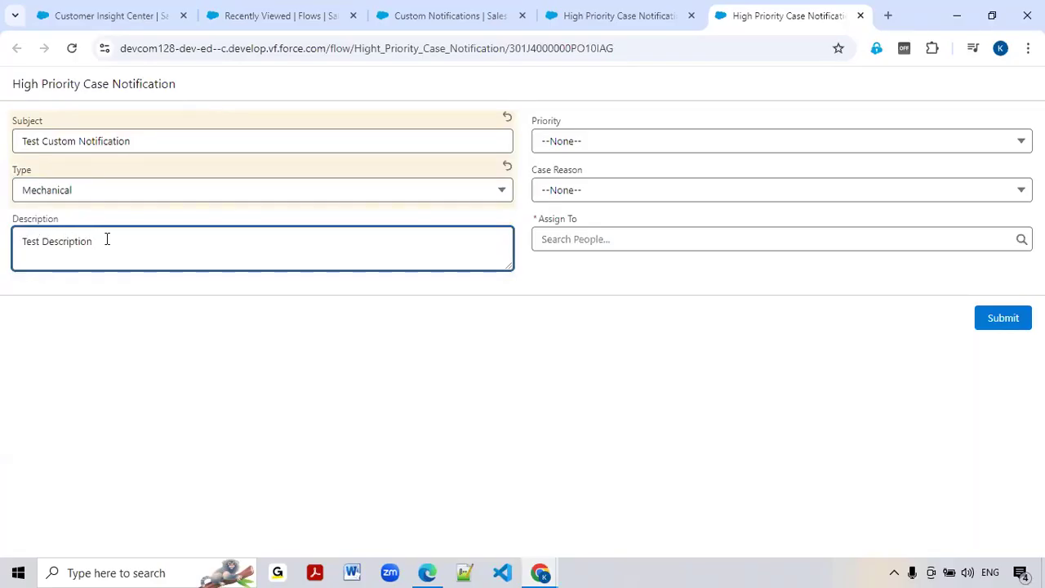
# Set the priority to High and the case reason to Installation, assign the case to the standard user, and submit it.
pyautogui.click(583, 140)
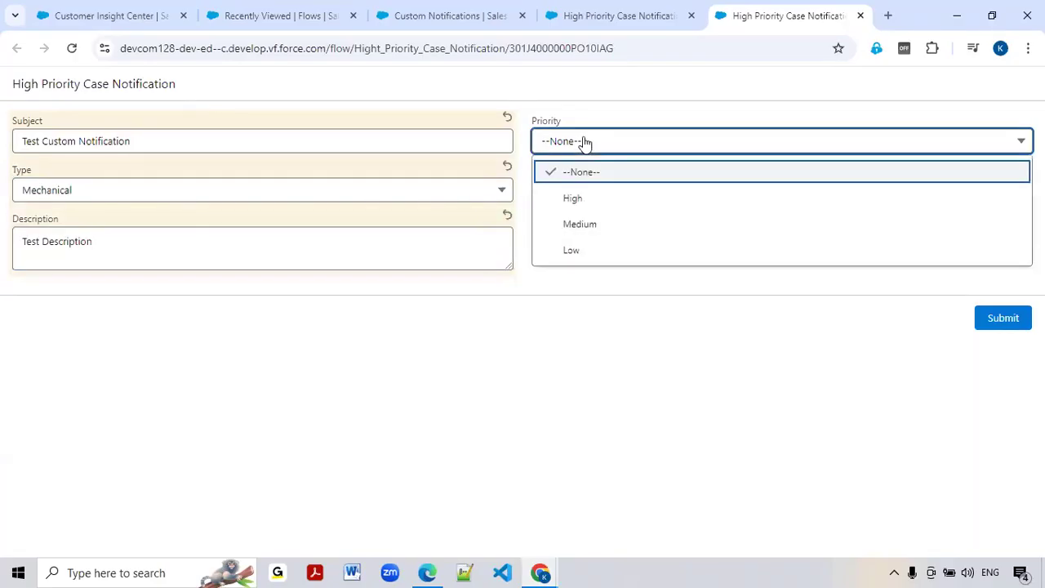
pyautogui.click(572, 198)
pyautogui.click(561, 192)
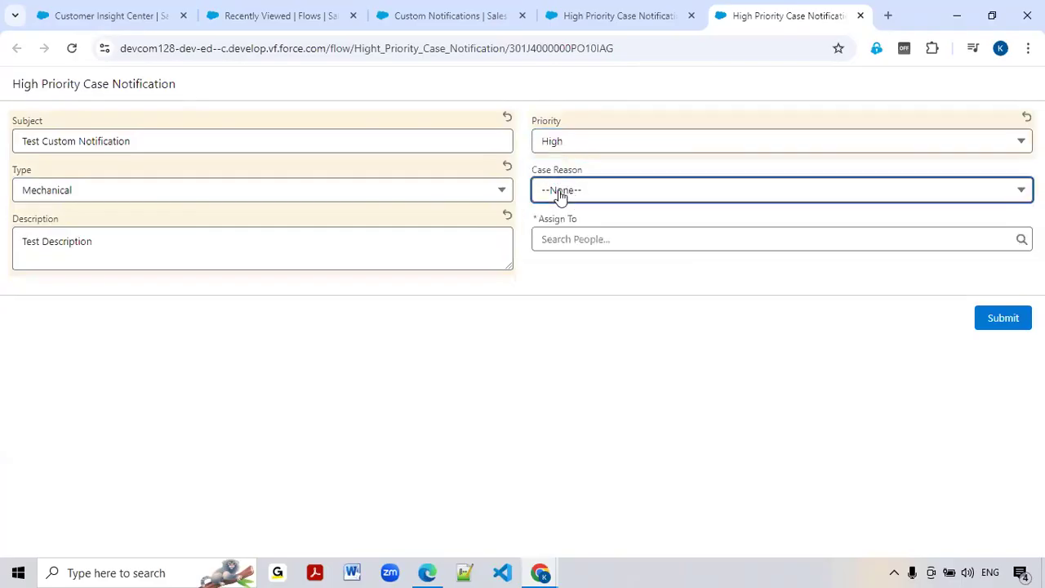
pyautogui.click(565, 246)
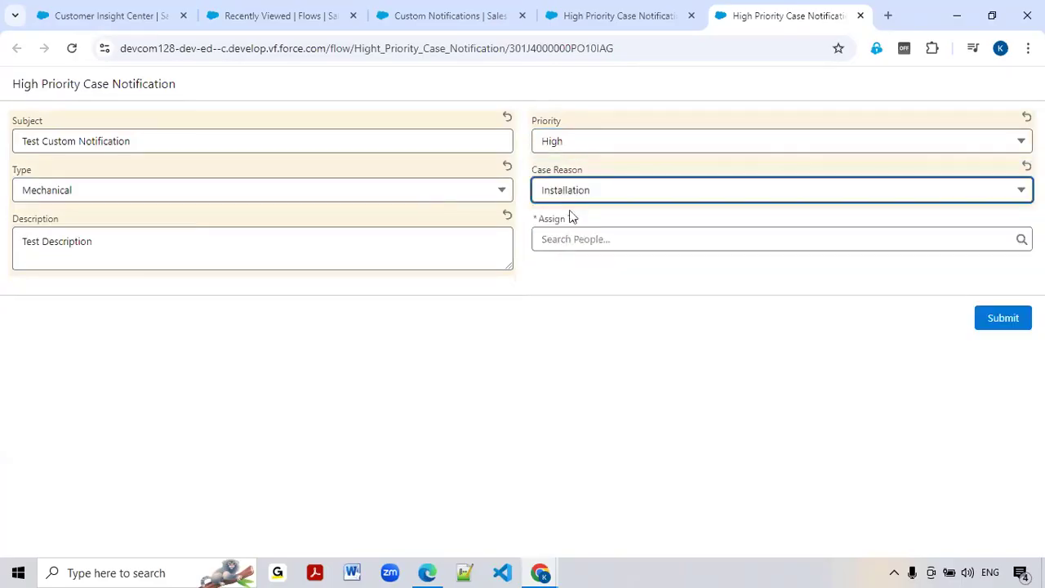
pyautogui.click(563, 242)
pyautogui.write('Sta')
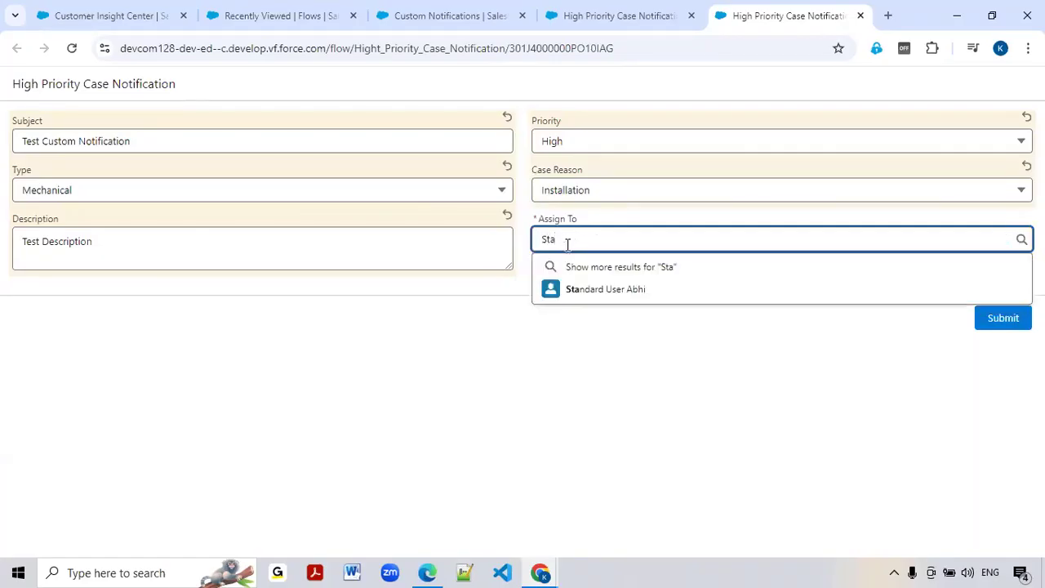
pyautogui.click(586, 292)
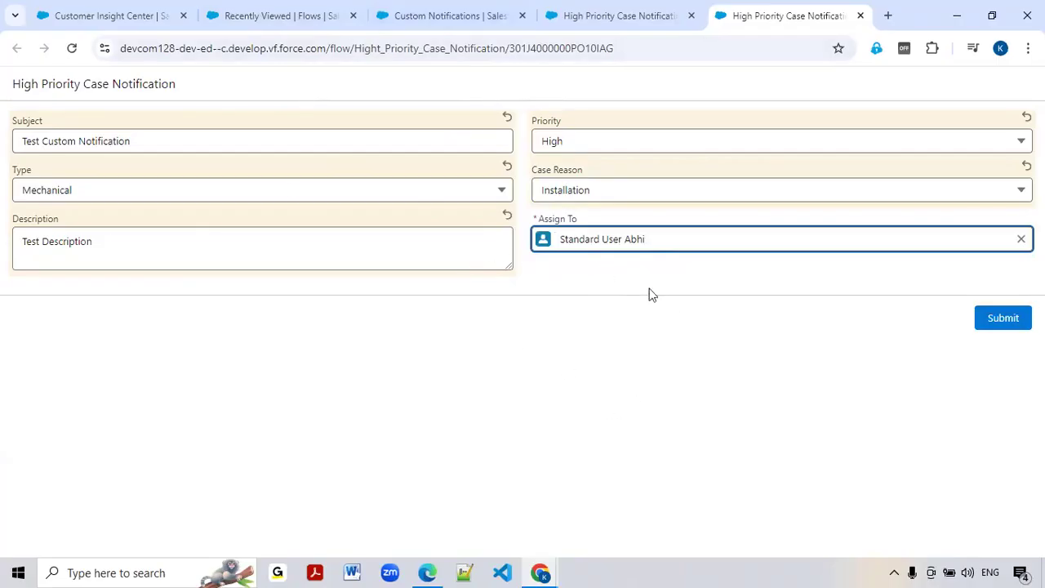
pyautogui.click(1005, 320)
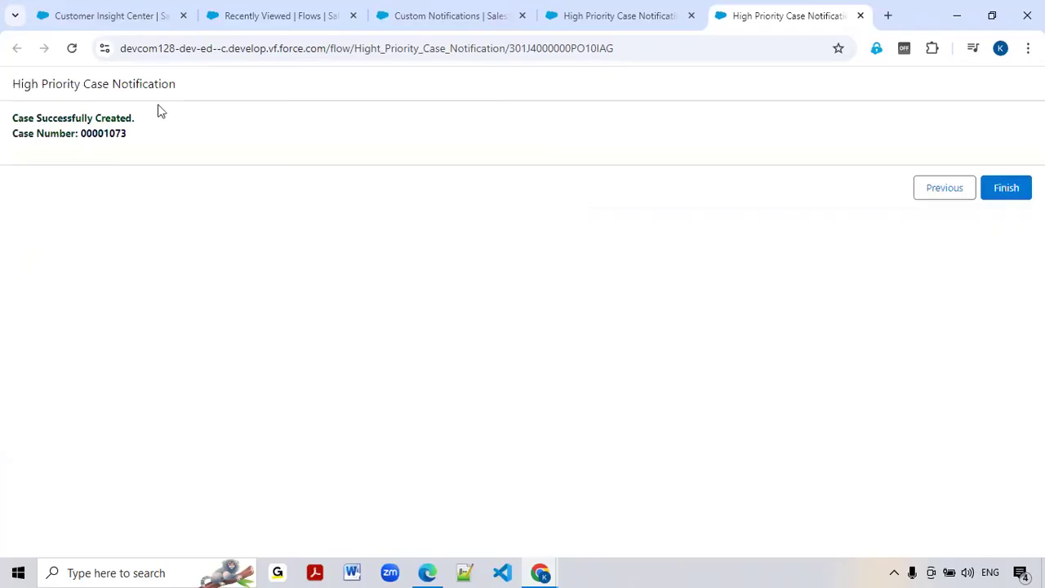
# Highlight the created case's number, then check the assigned user's notifications in the incognito Salesforce session.
pyautogui.doubleClick(85, 133)
pyautogui.click(539, 571)
pyautogui.click(597, 527)
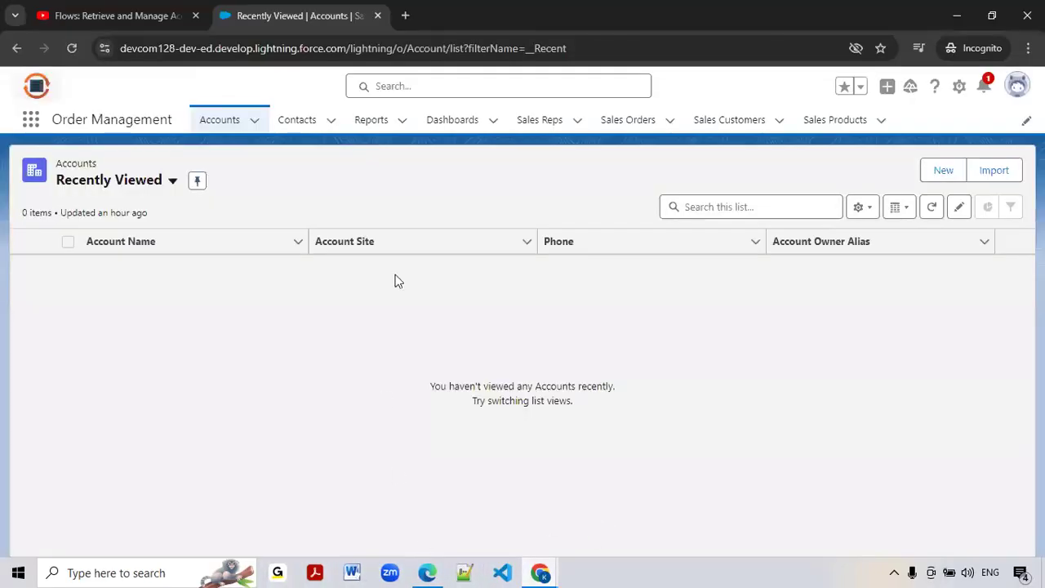
pyautogui.click(986, 87)
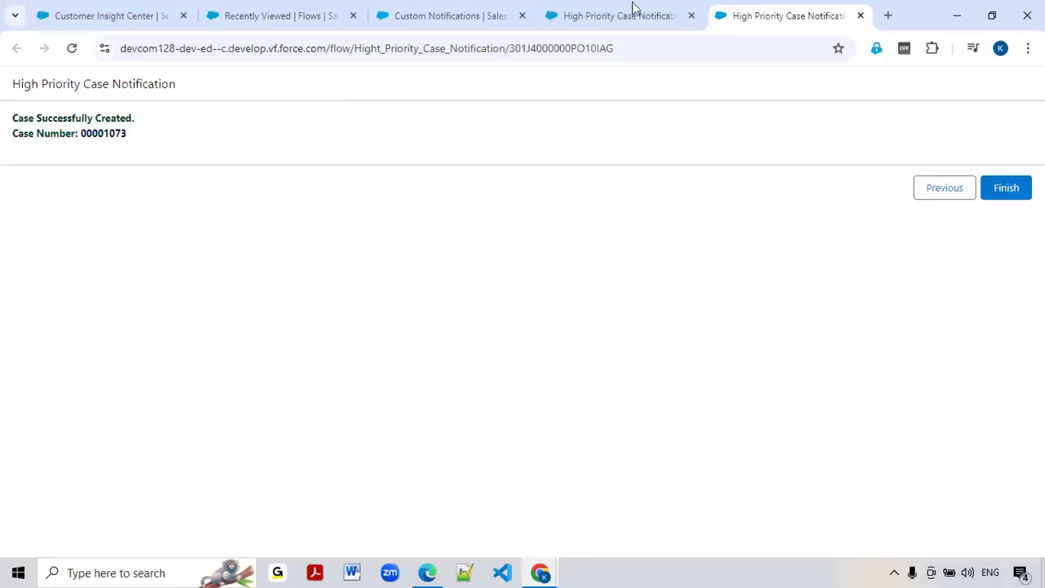
# Return to the High Priority Case Notification flow in Flow Builder and review the High Priority Case decision's branches.
pyautogui.click(624, 11)
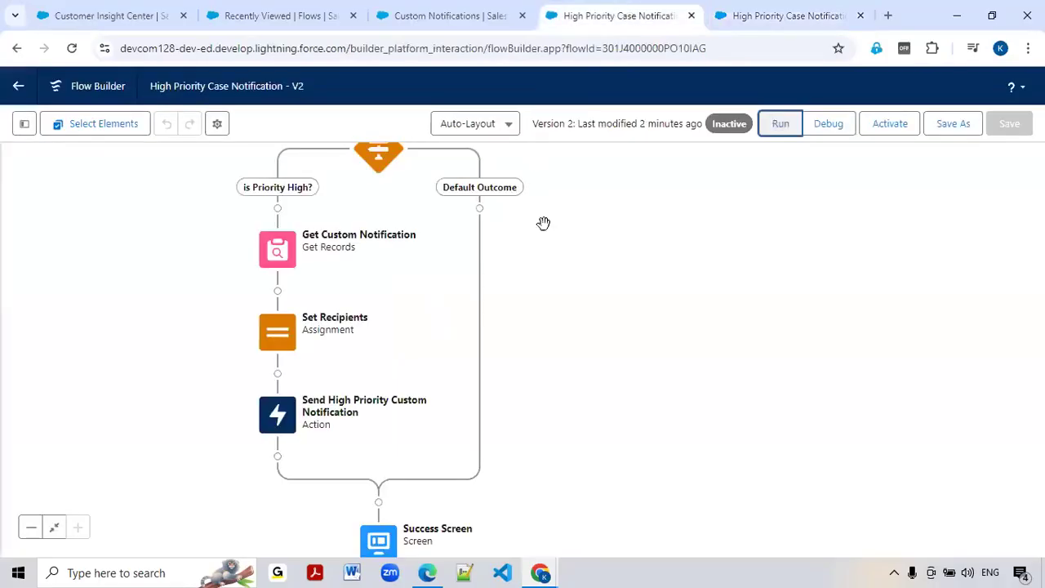
pyautogui.scroll(1, 583, 347)
pyautogui.scroll(1, 584, 348)
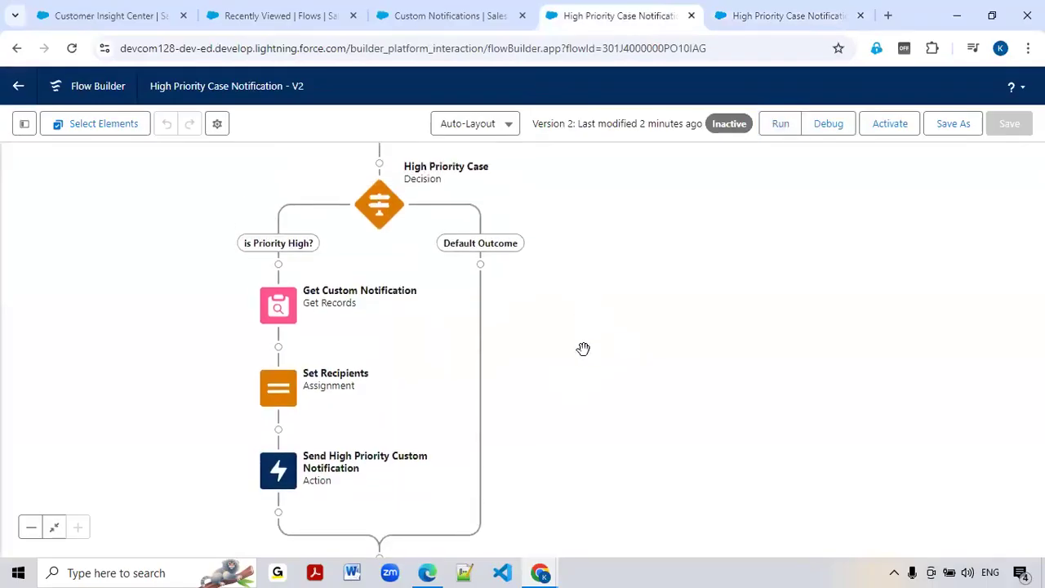